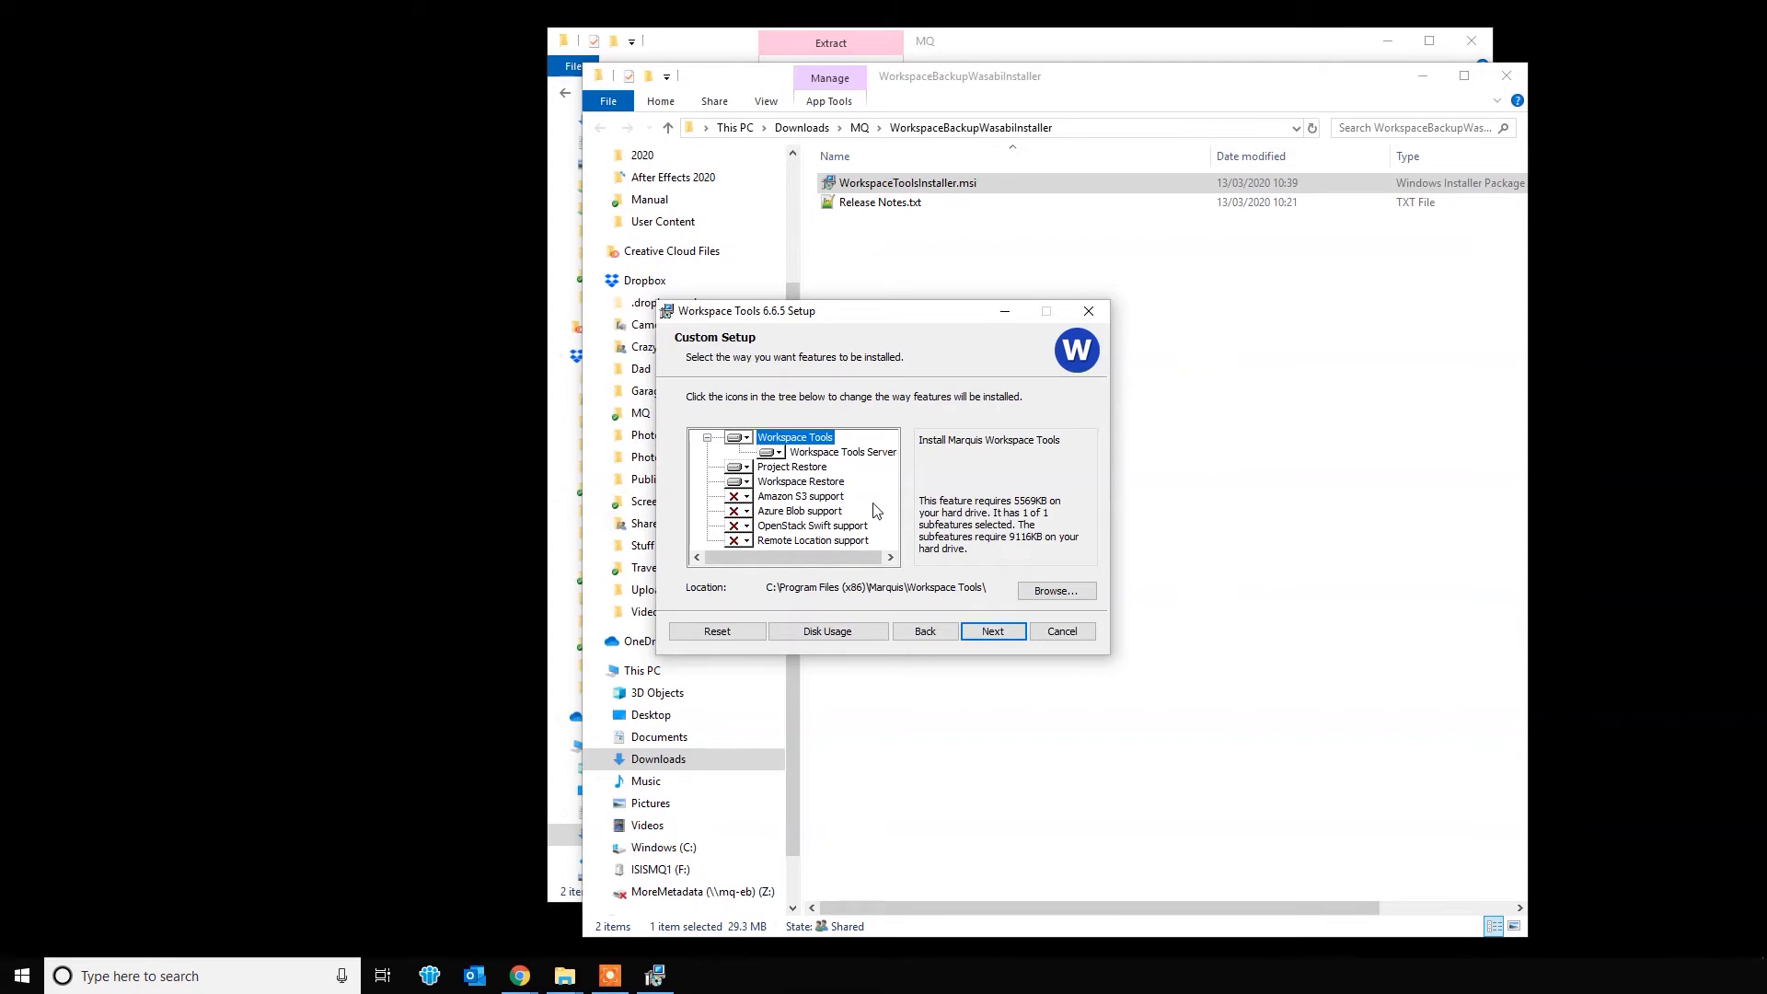
Install Workspace Tools 6.6.5 with Amazon S3 support included on the local hard drive, and finish the setup wizard.
left_click(748, 498)
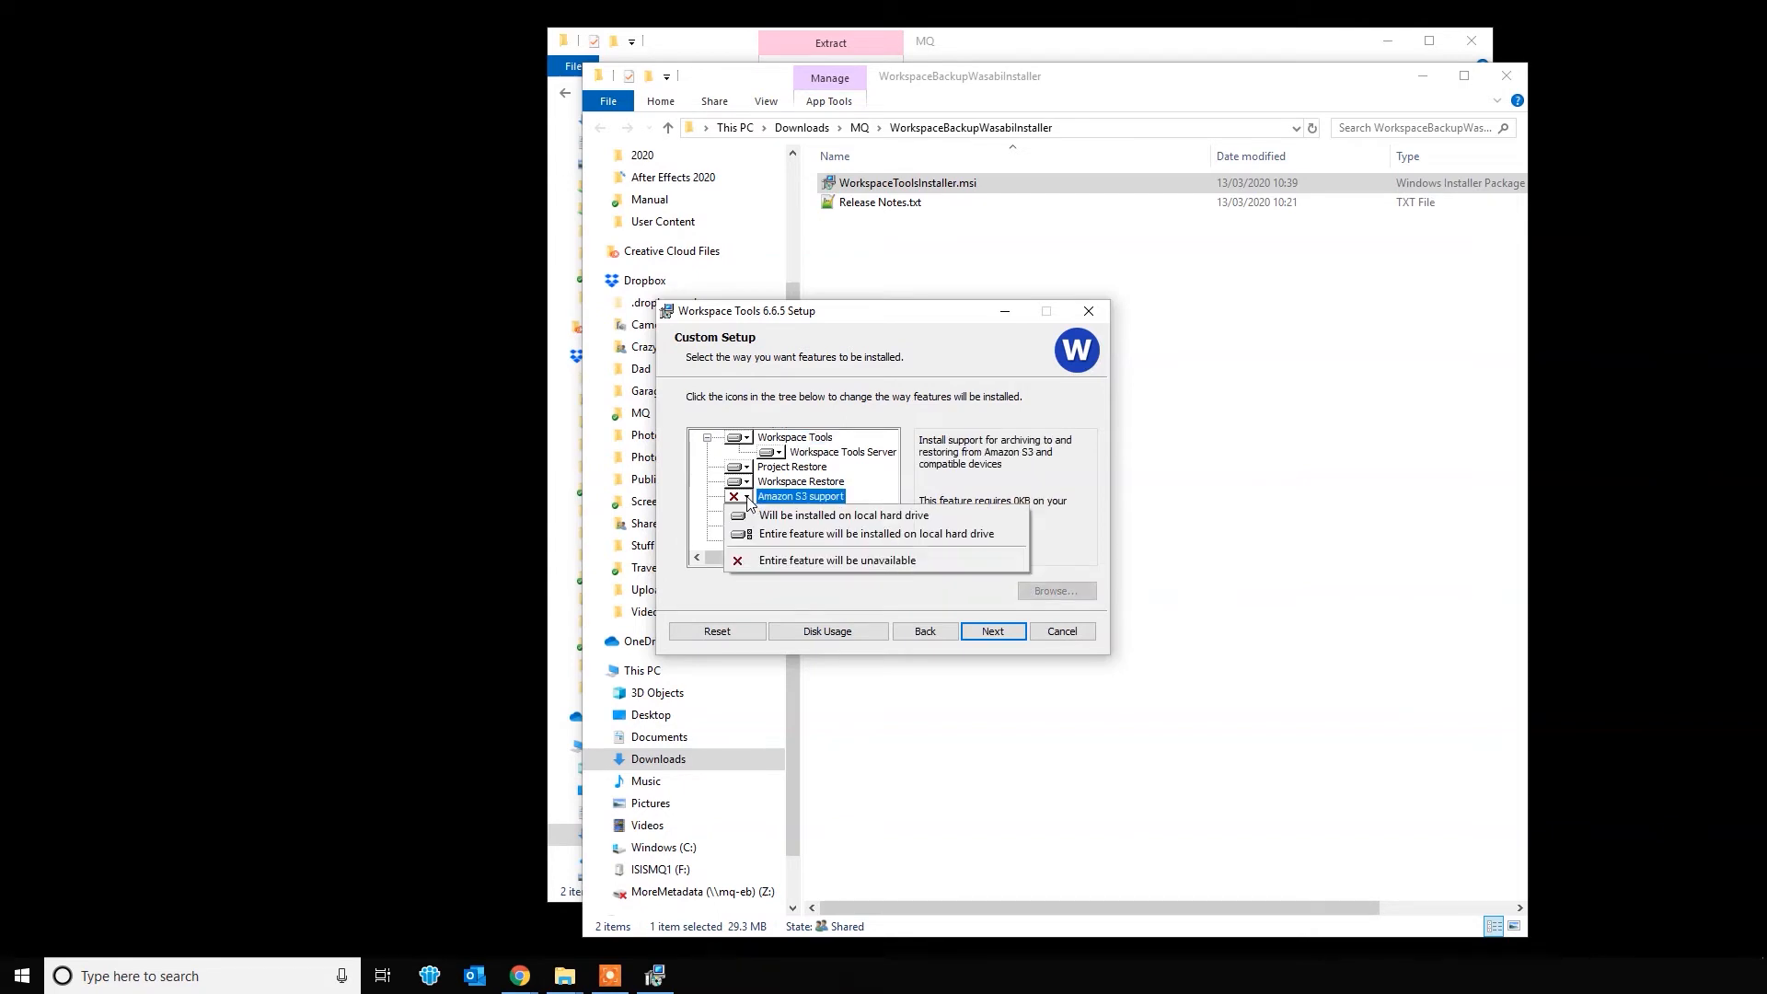
left_click(790, 519)
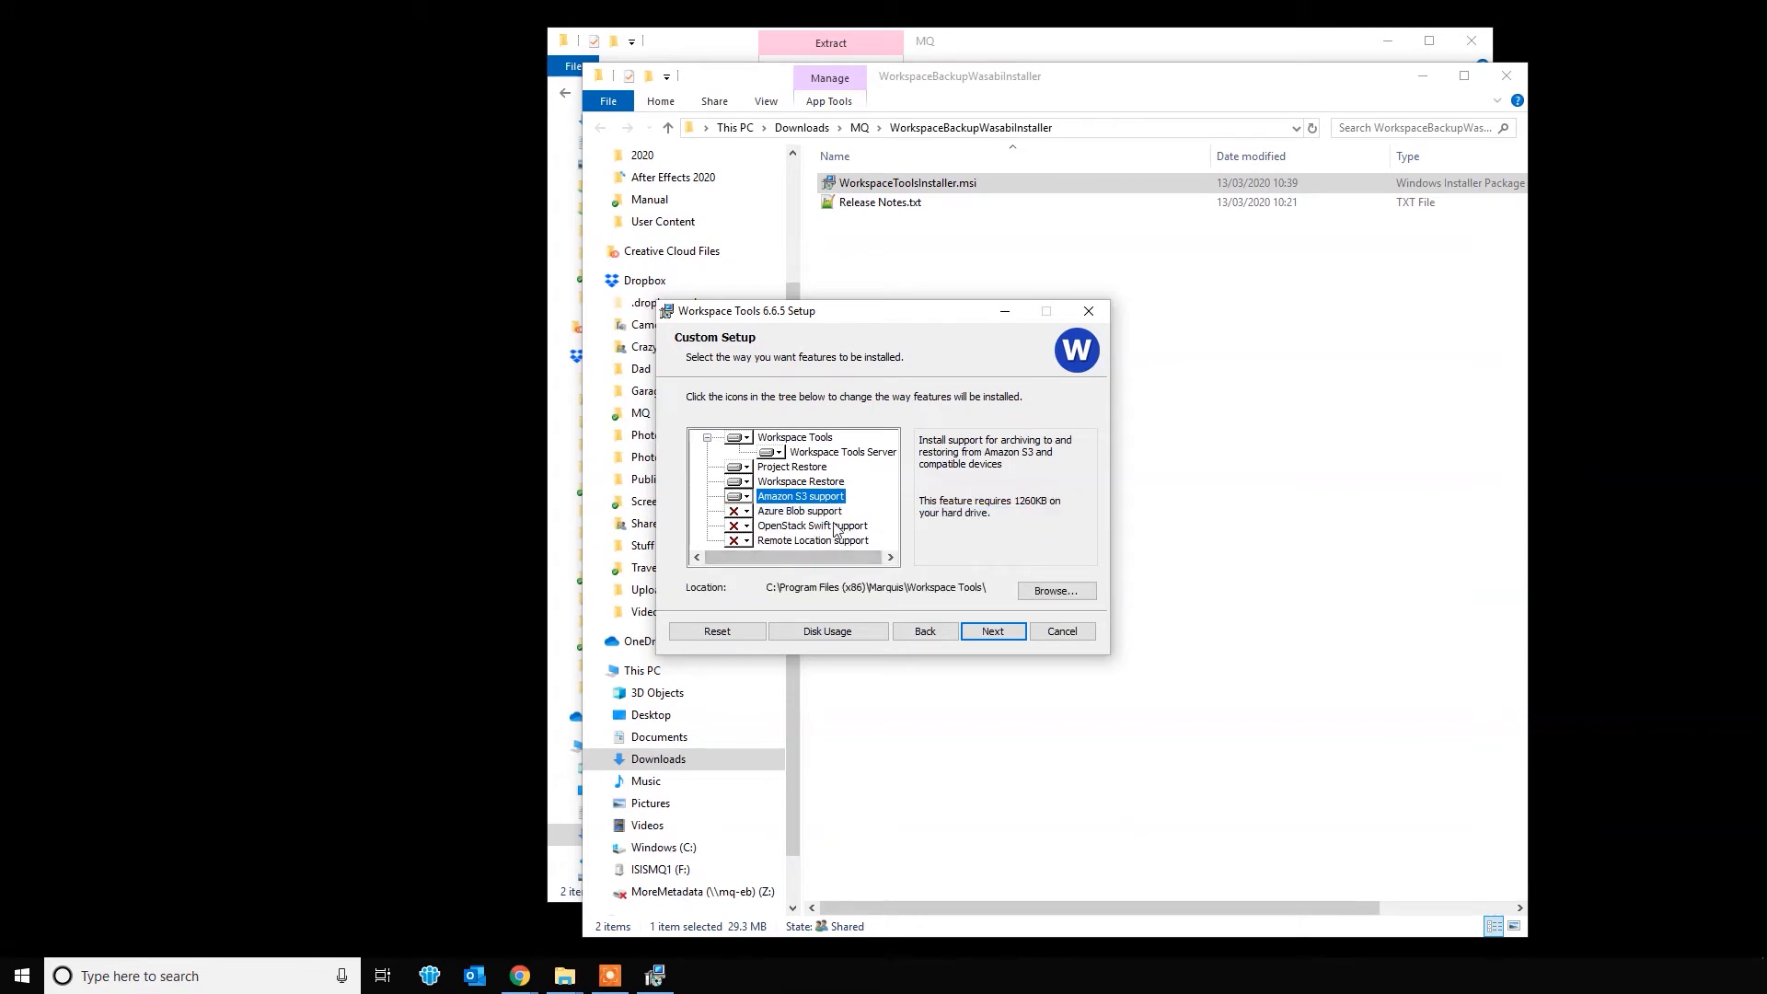
left_click(987, 631)
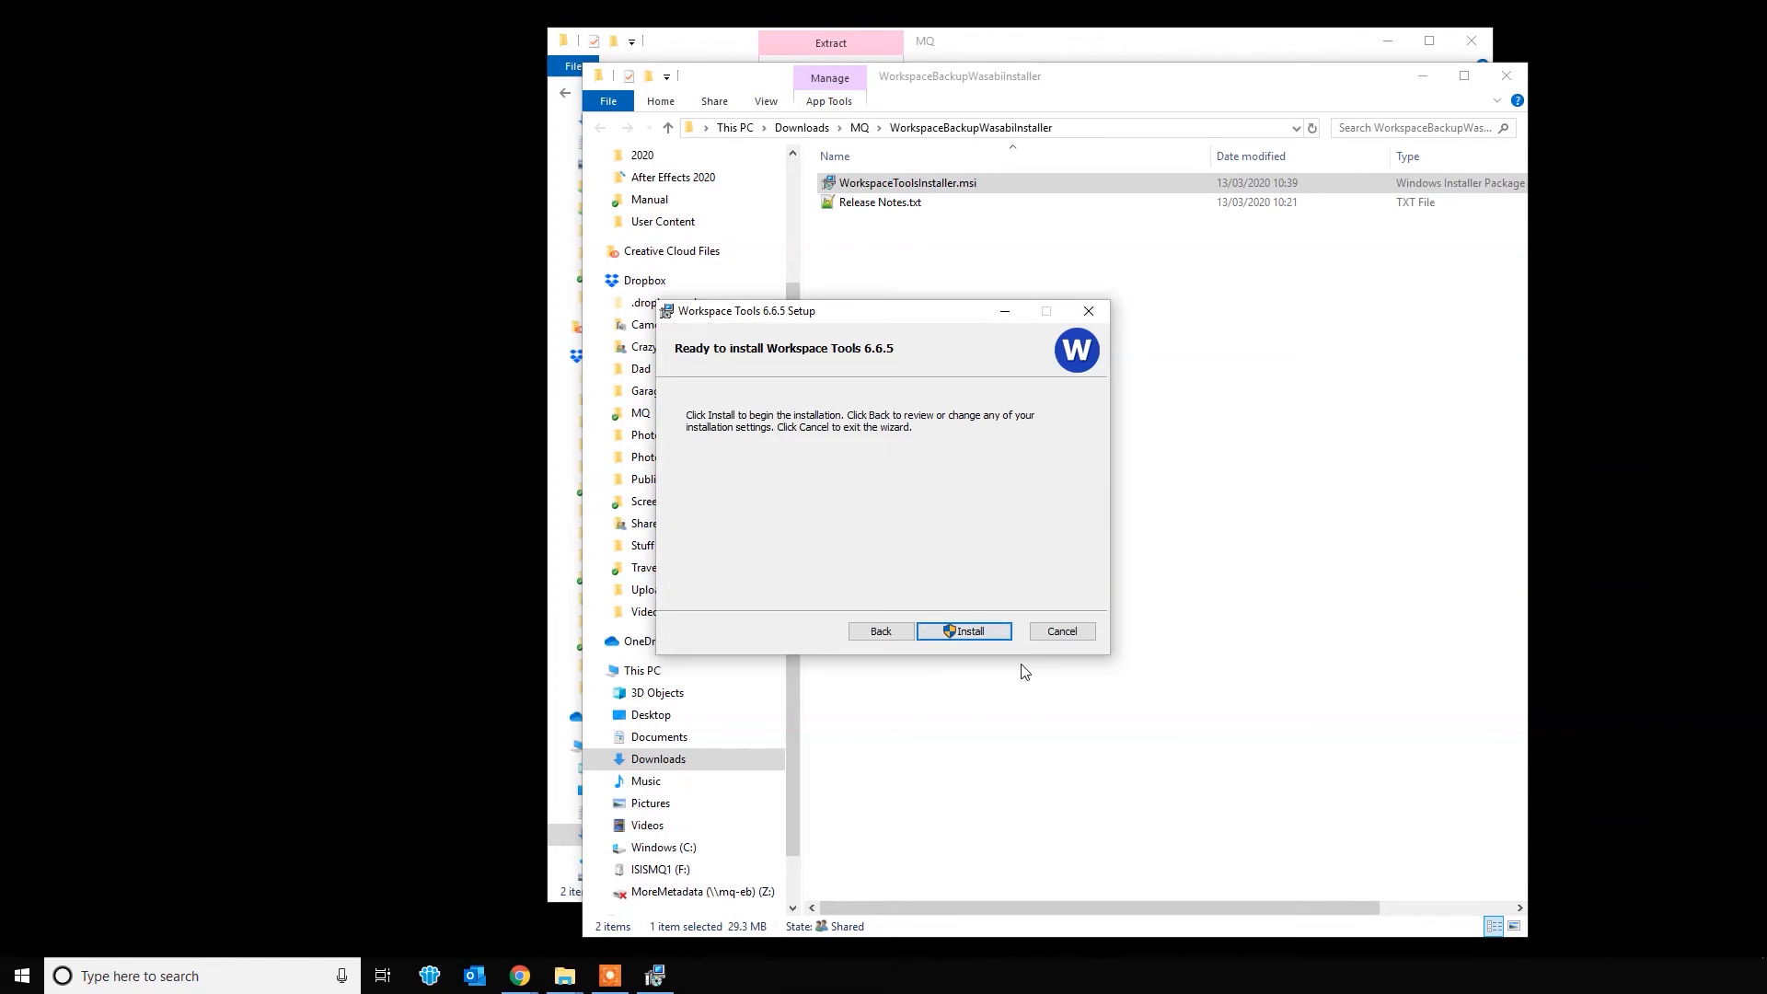
left_click(981, 631)
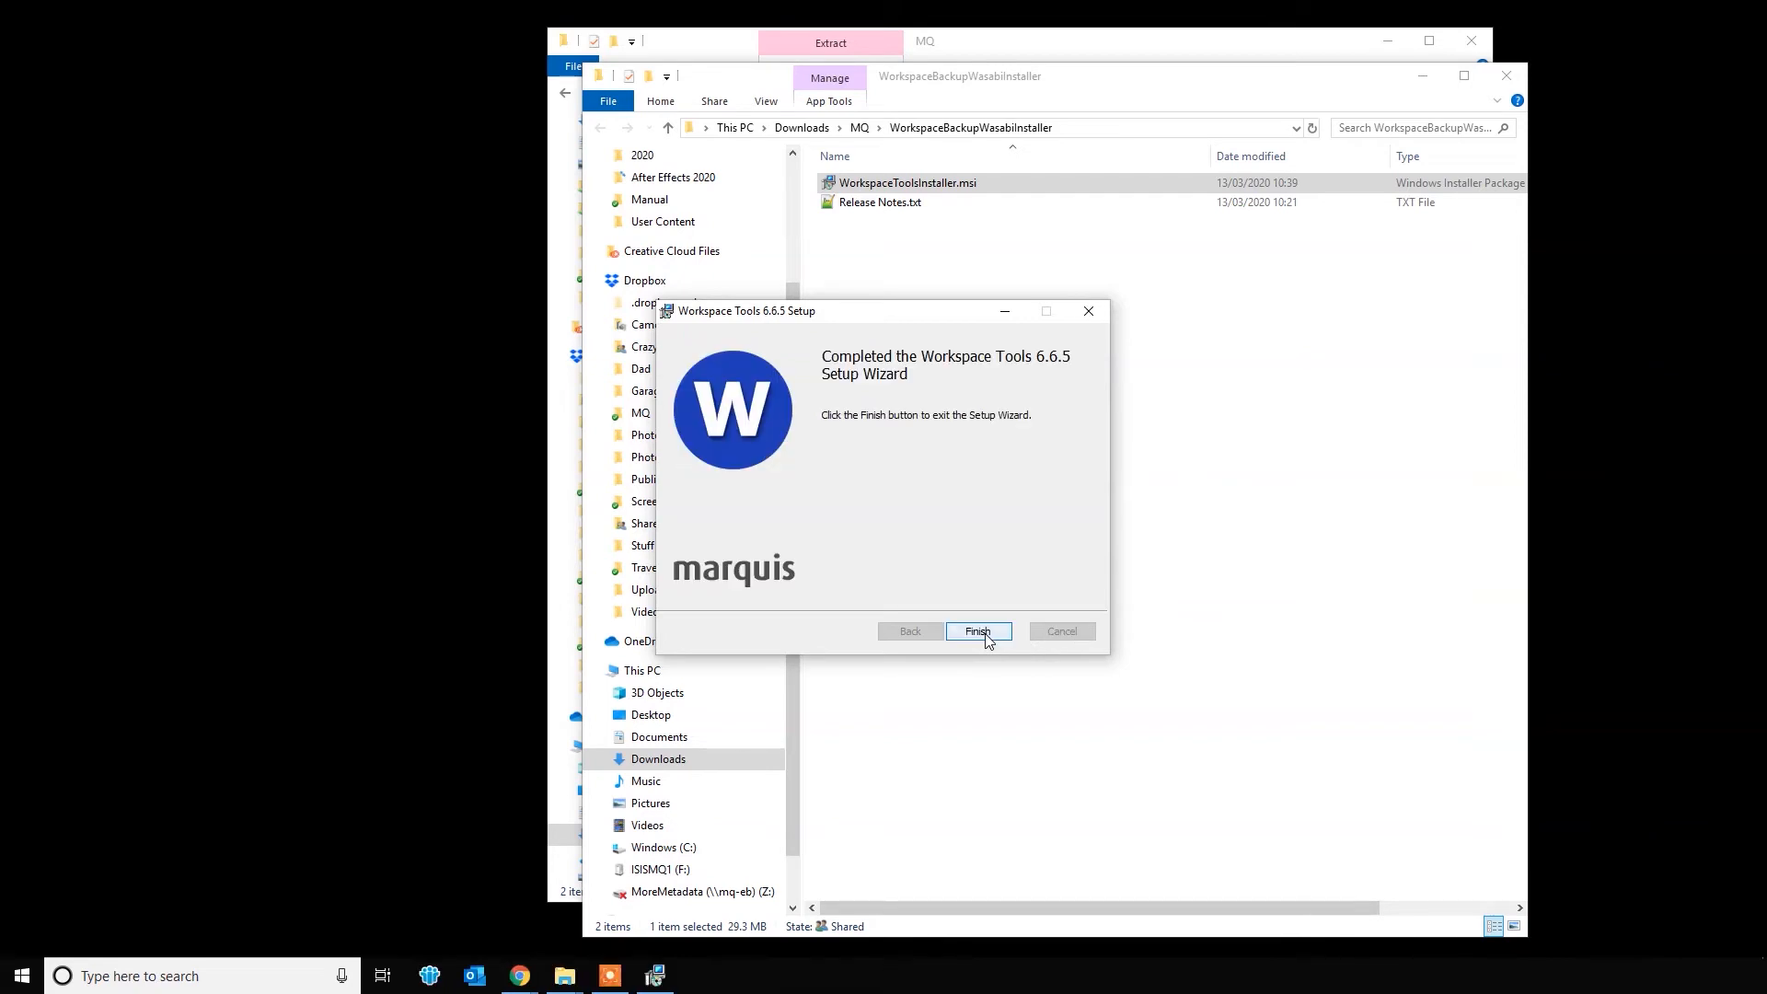
left_click(978, 631)
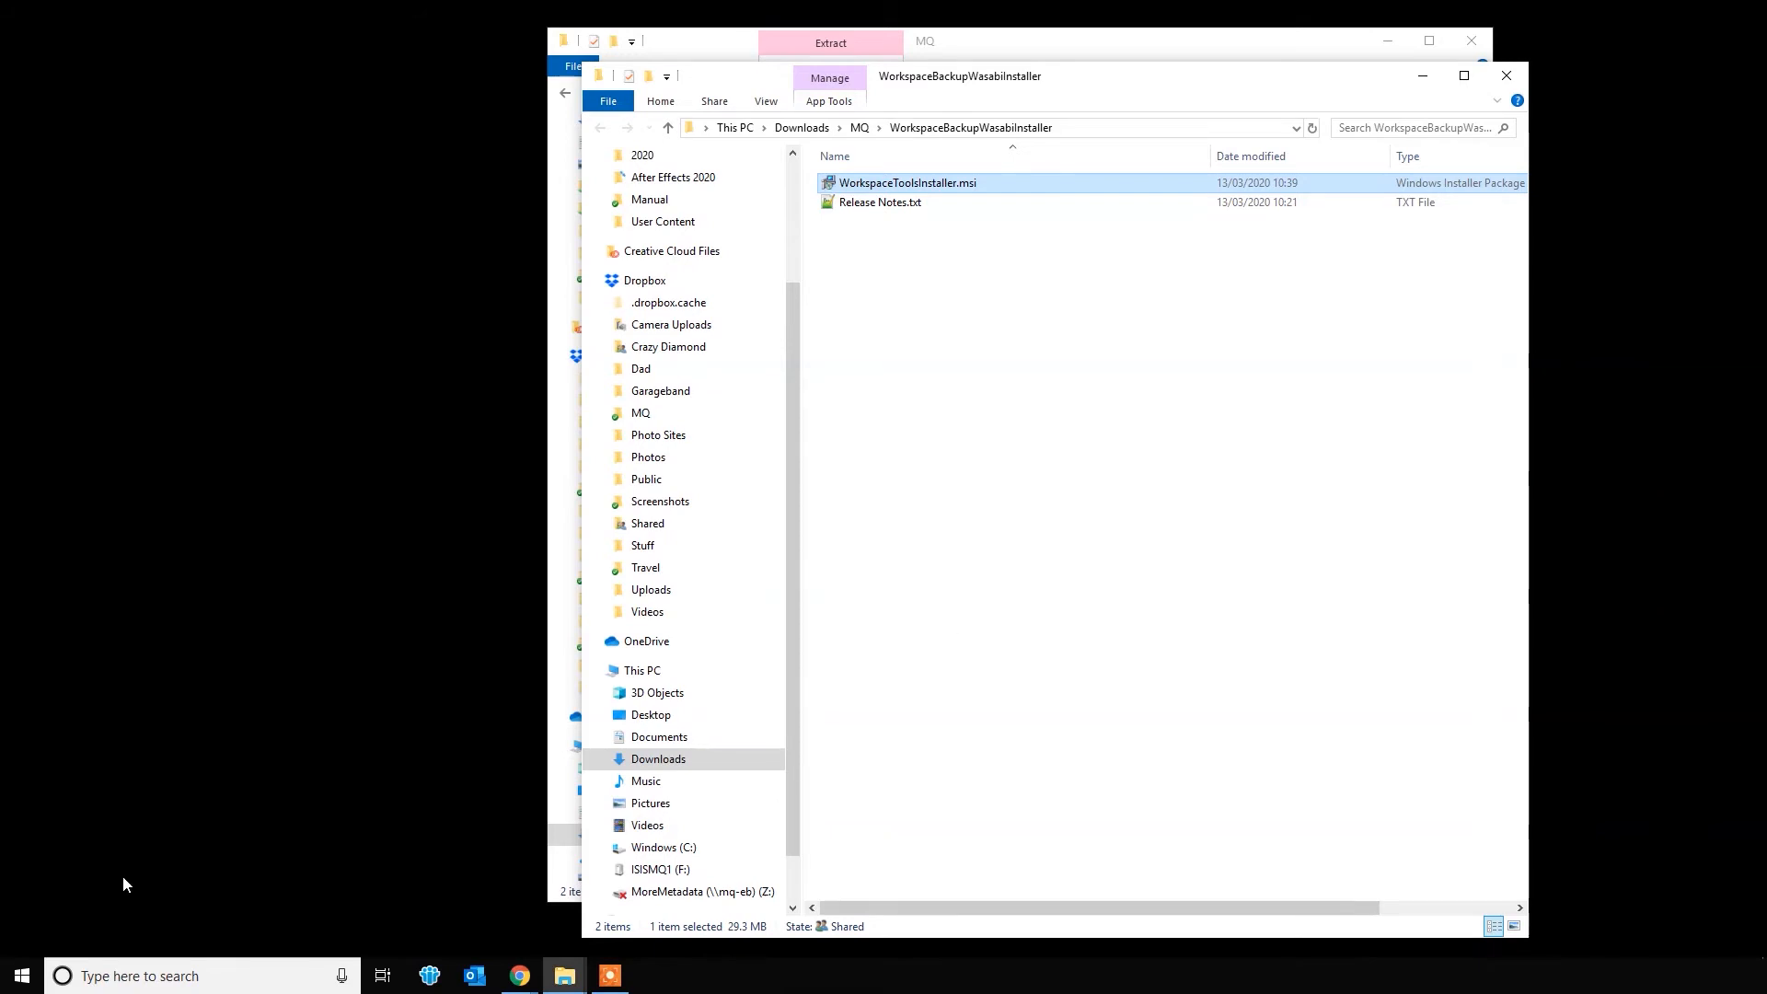
Launch Workspace Tools Configuration from the Marquis Workspace Tools programs and move its window clear of the file listing.
left_click(22, 983)
scroll(189, 752, "down", 15)
scroll(182, 745, "down", 12)
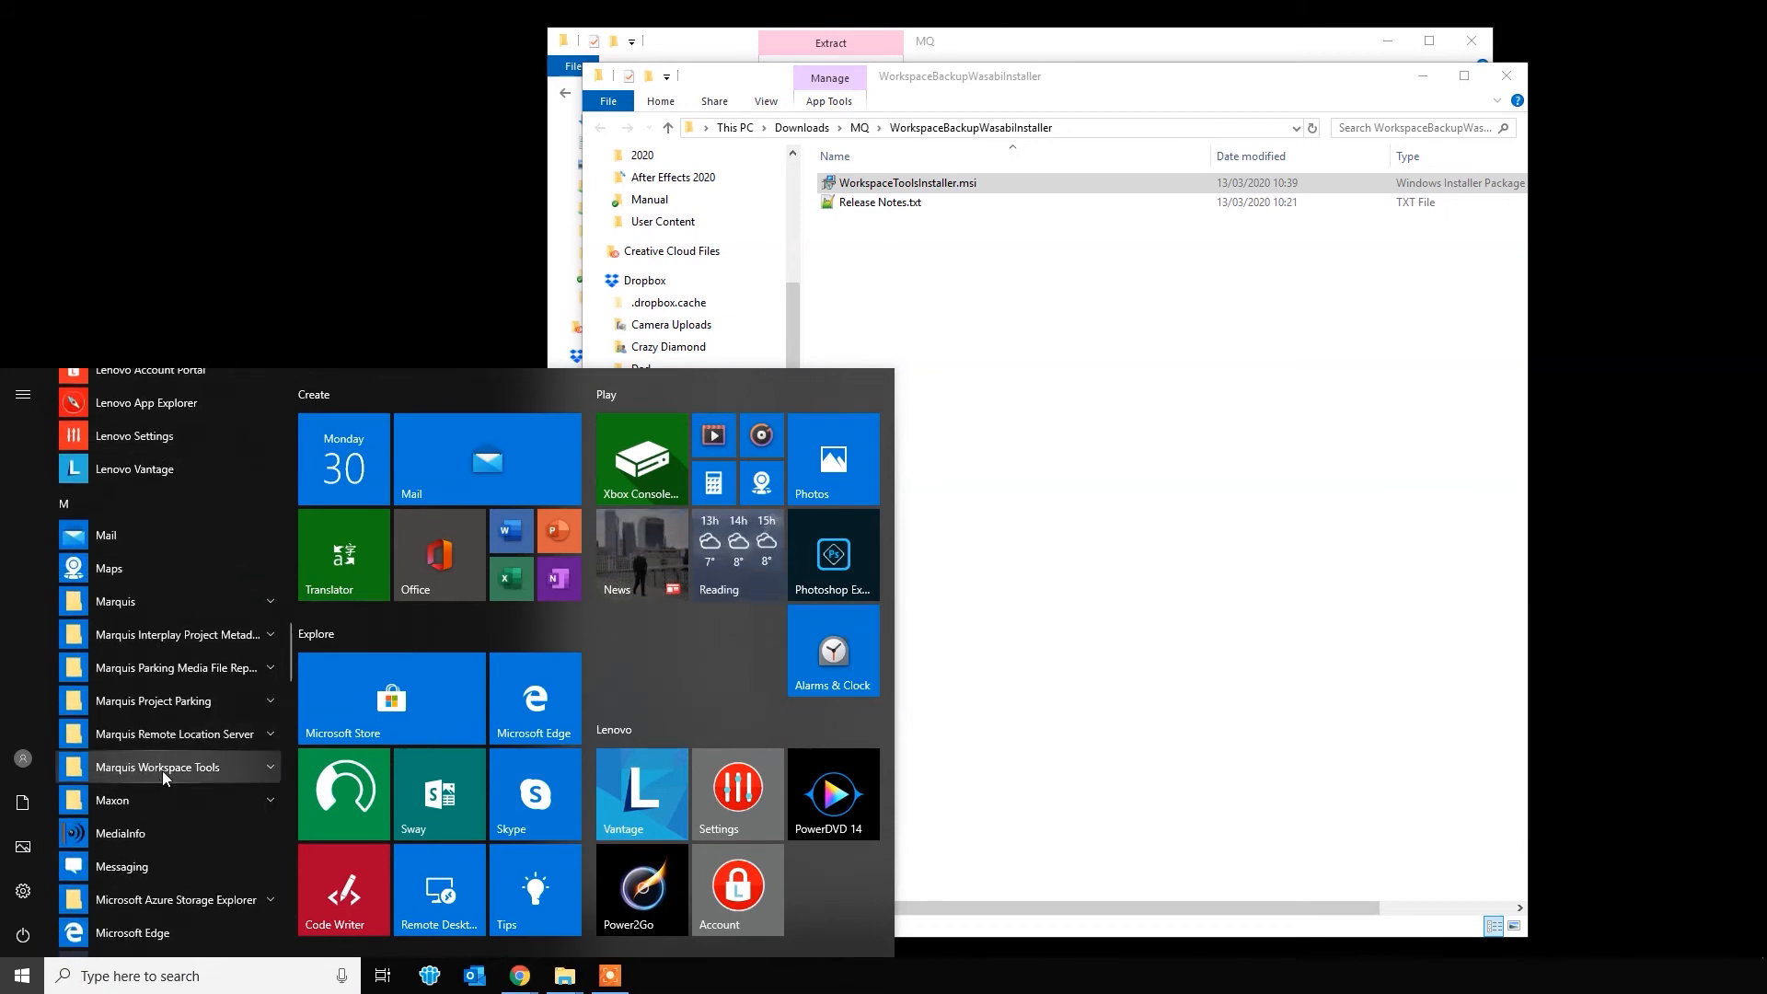
left_click(162, 769)
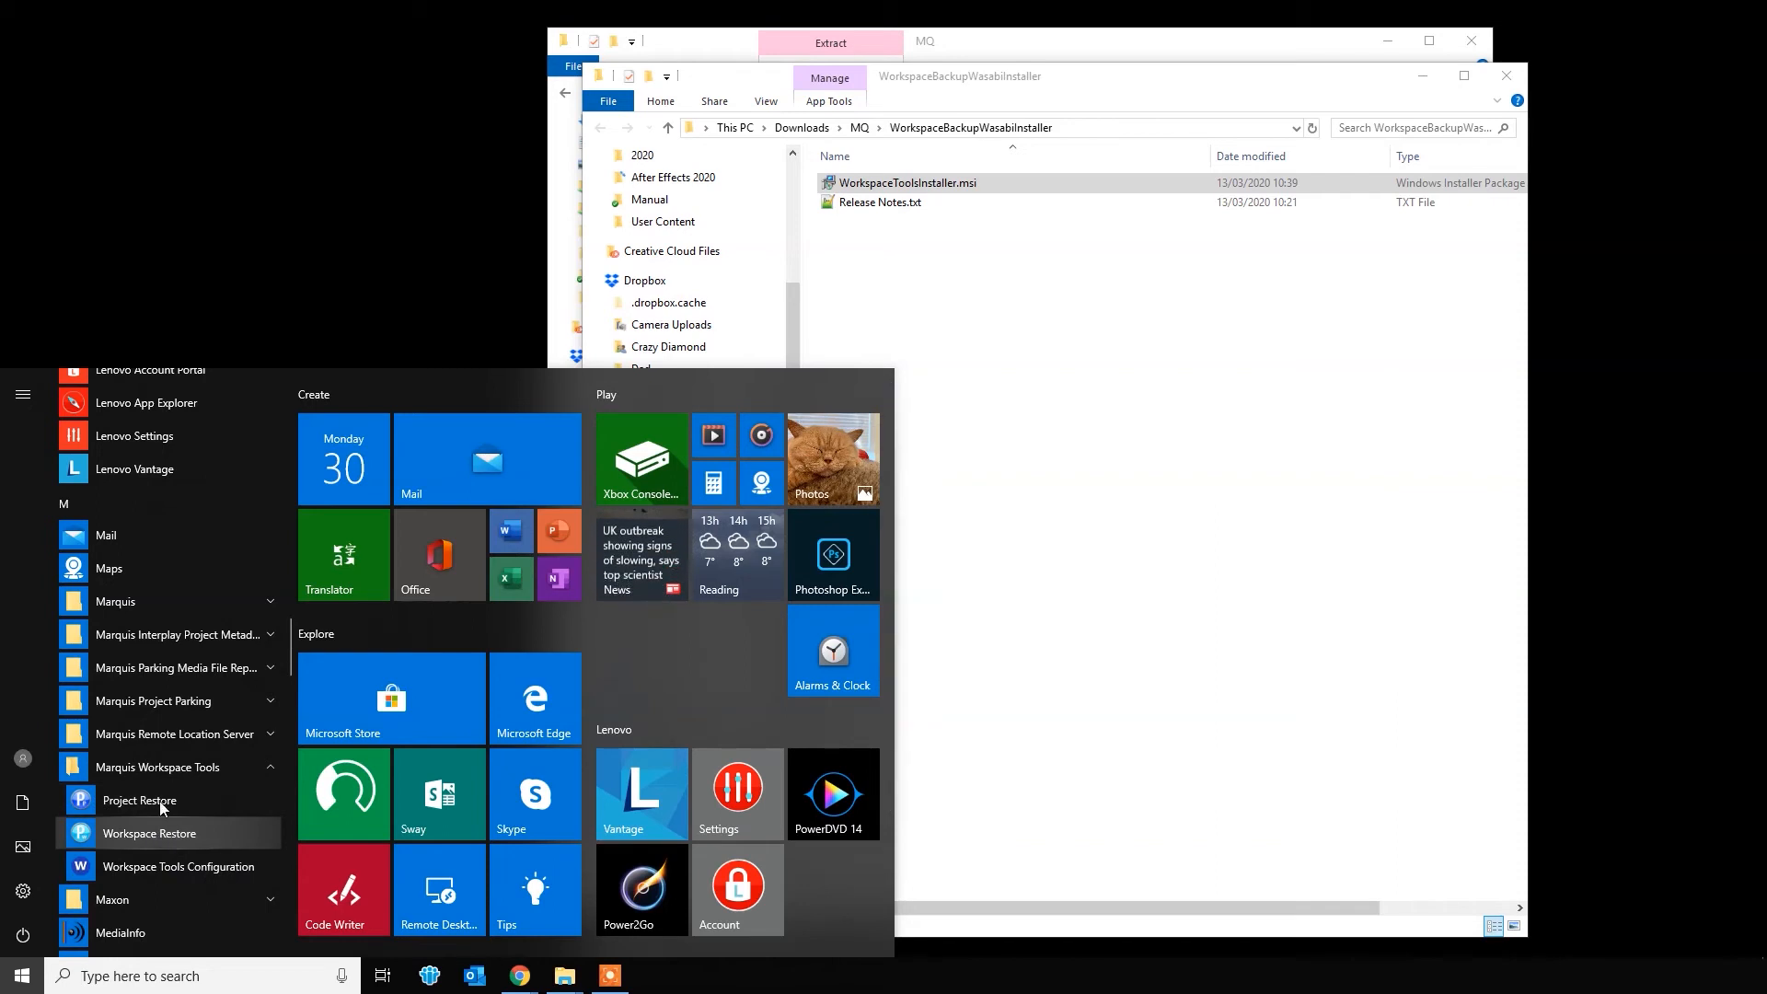
left_click(204, 869)
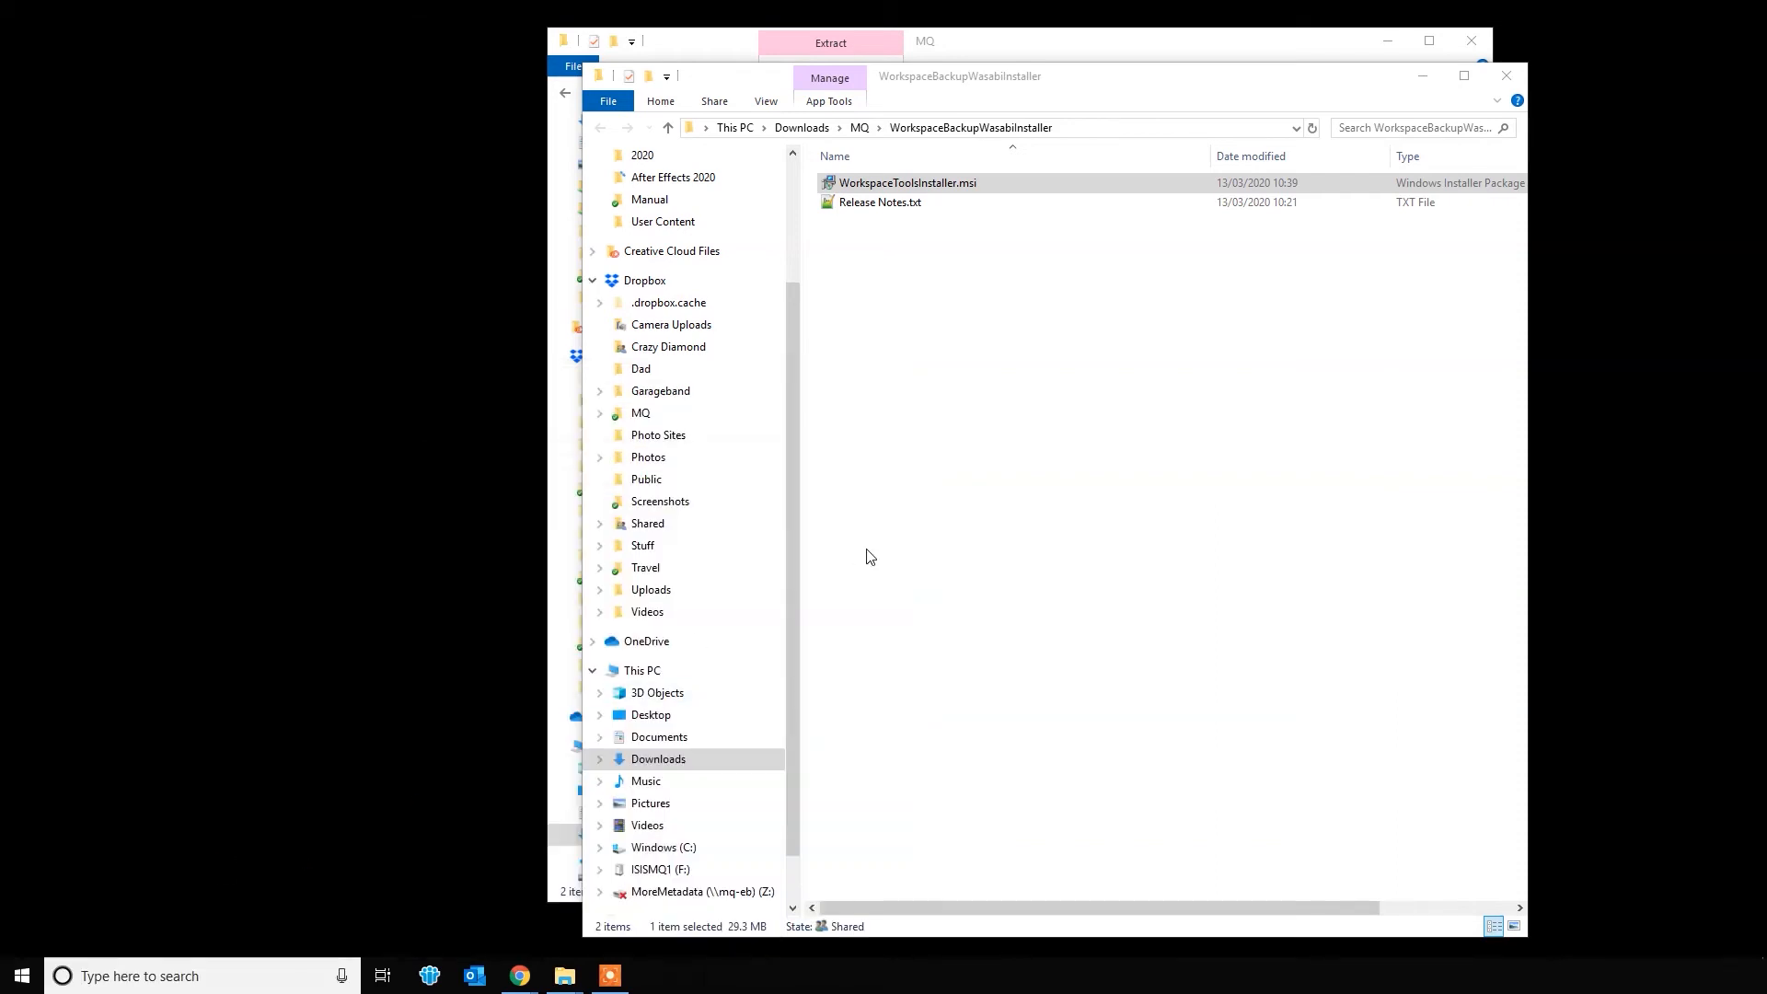
left_click_drag(387, 73, 437, 266)
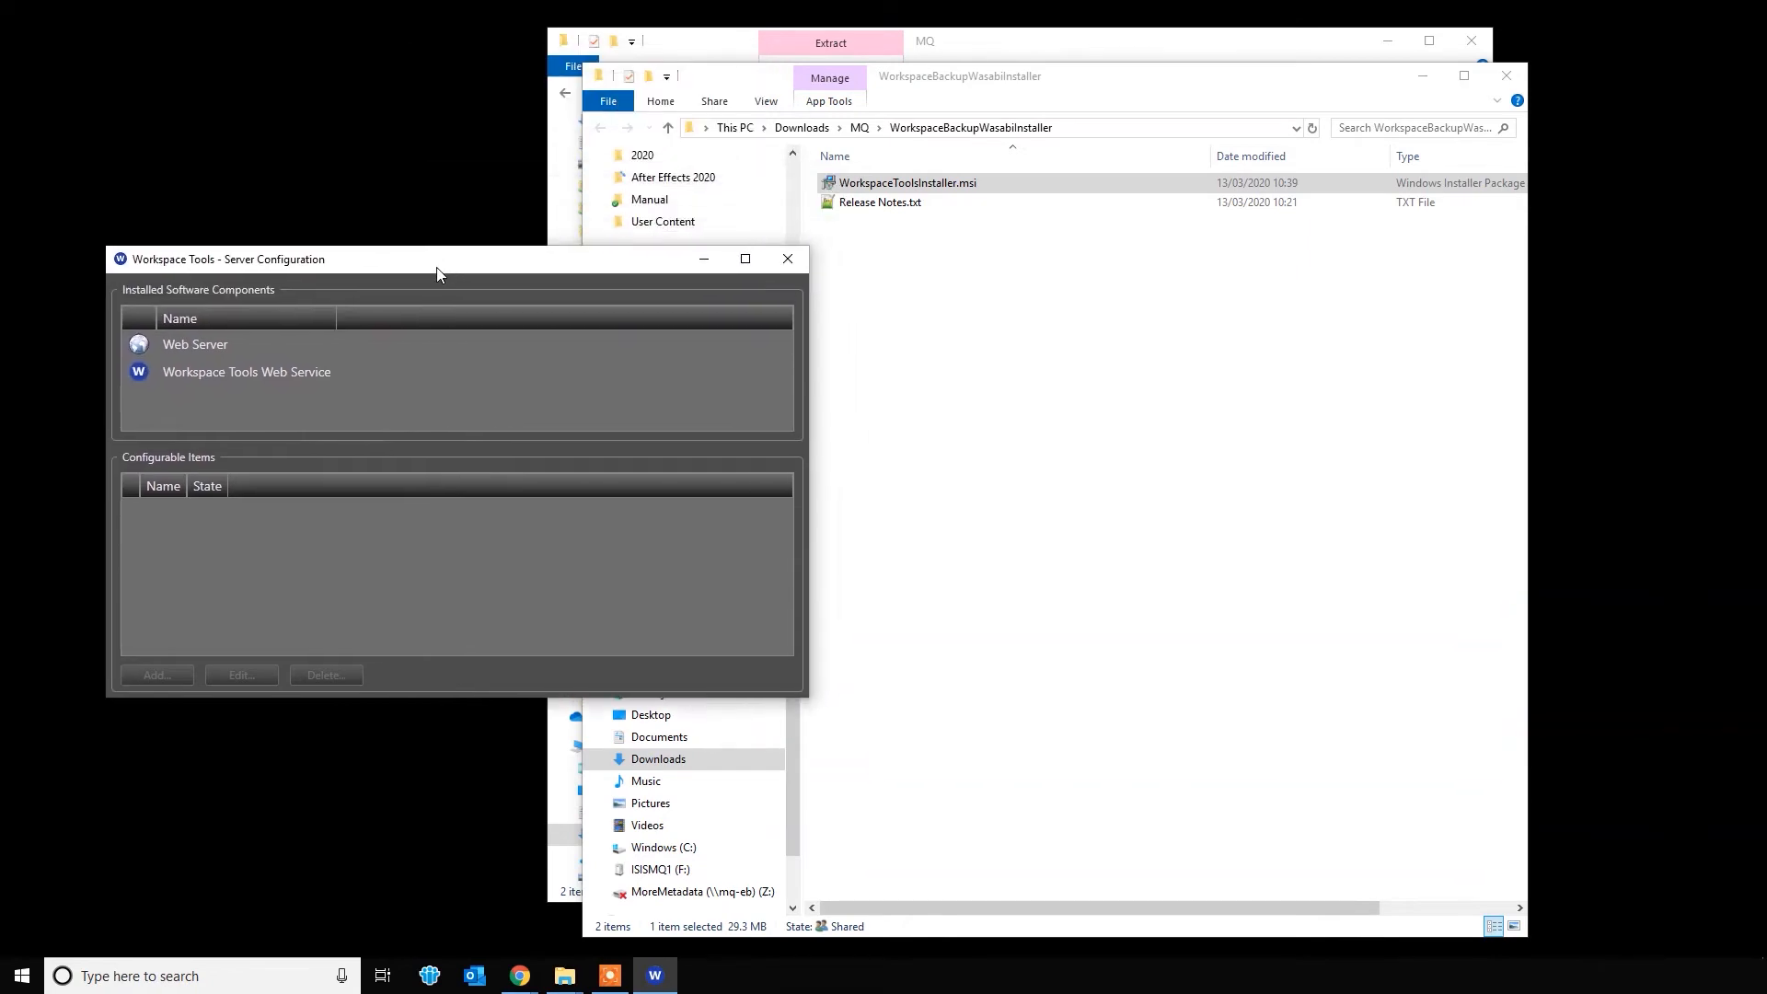
Examine the configurable items of the Web Server and Workspace Tools Web Service components.
left_click(235, 374)
left_click(212, 346)
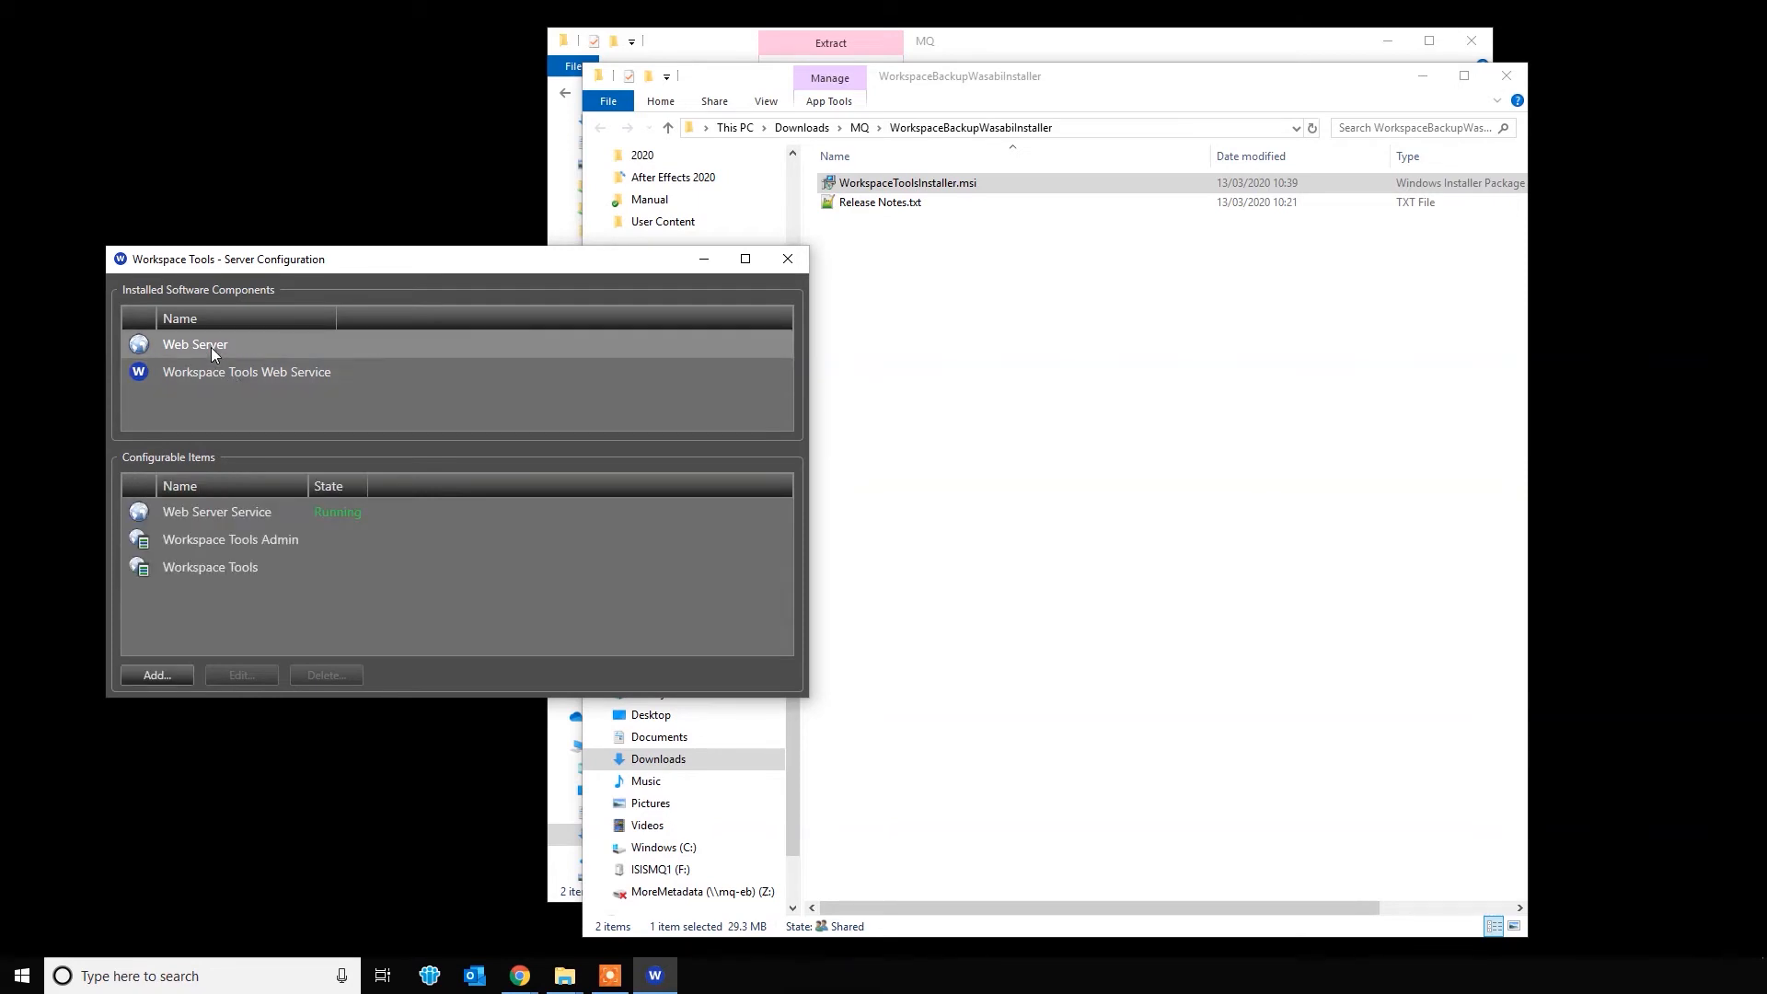
left_click(222, 366)
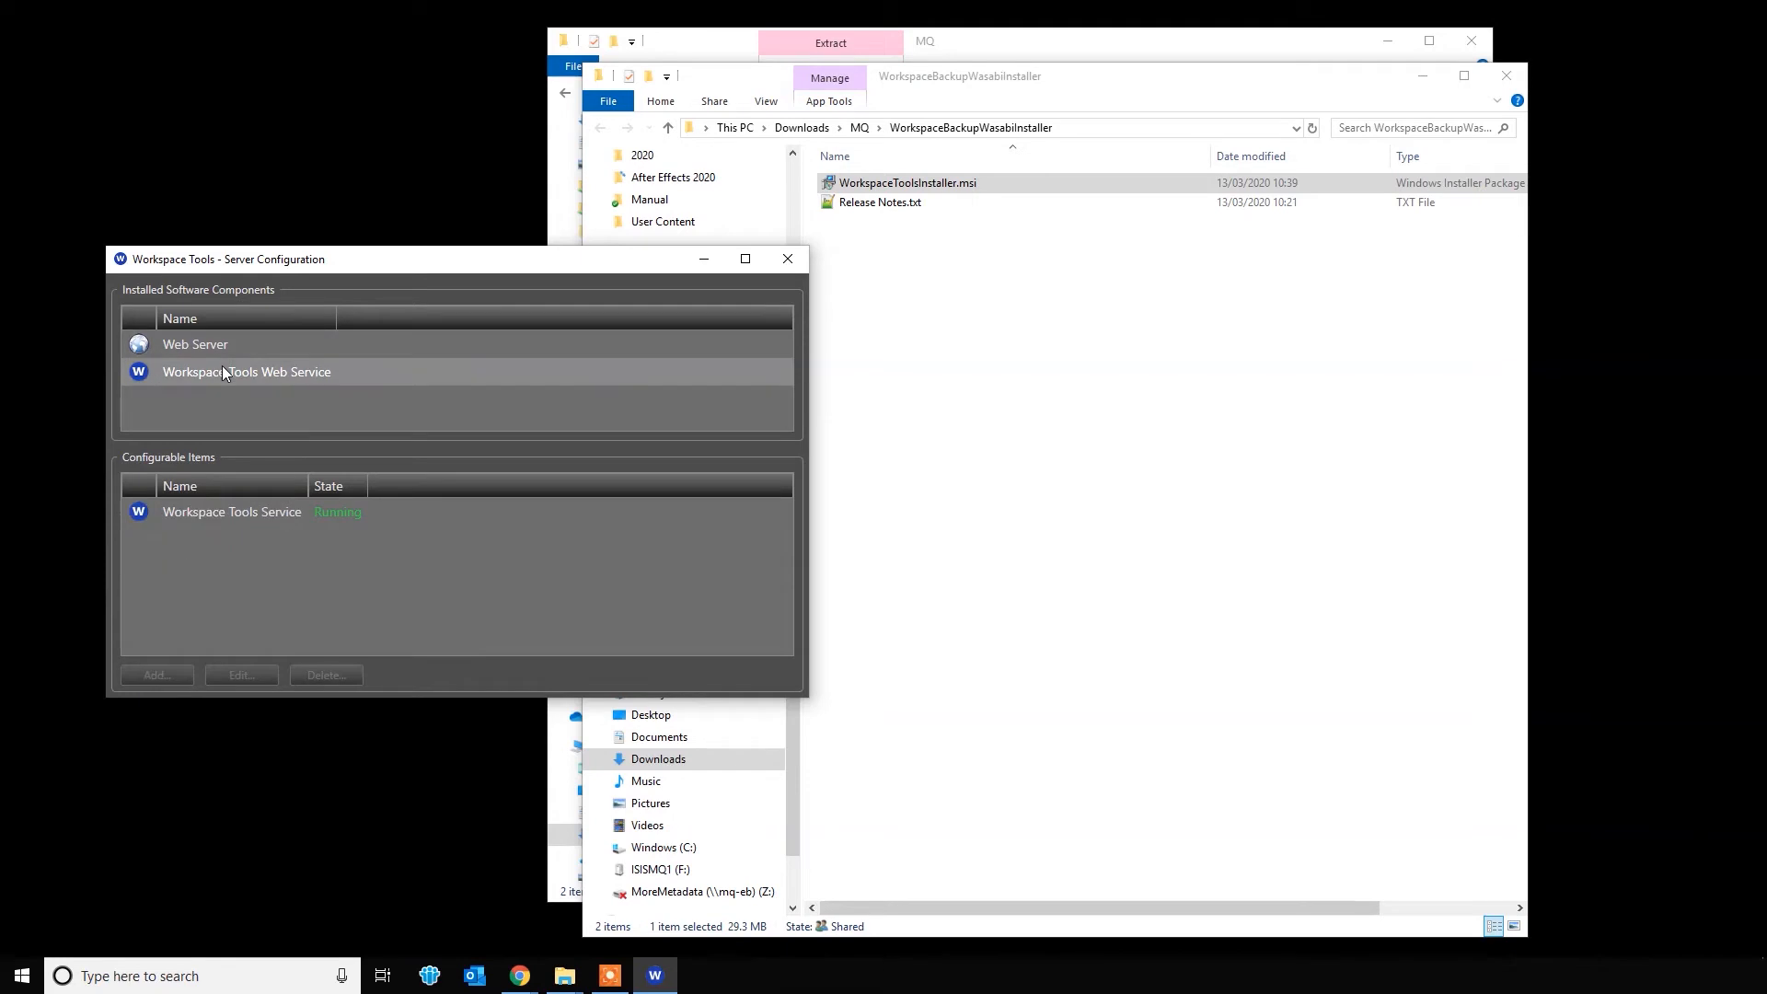
left_click(217, 351)
left_click(219, 370)
left_click(218, 353)
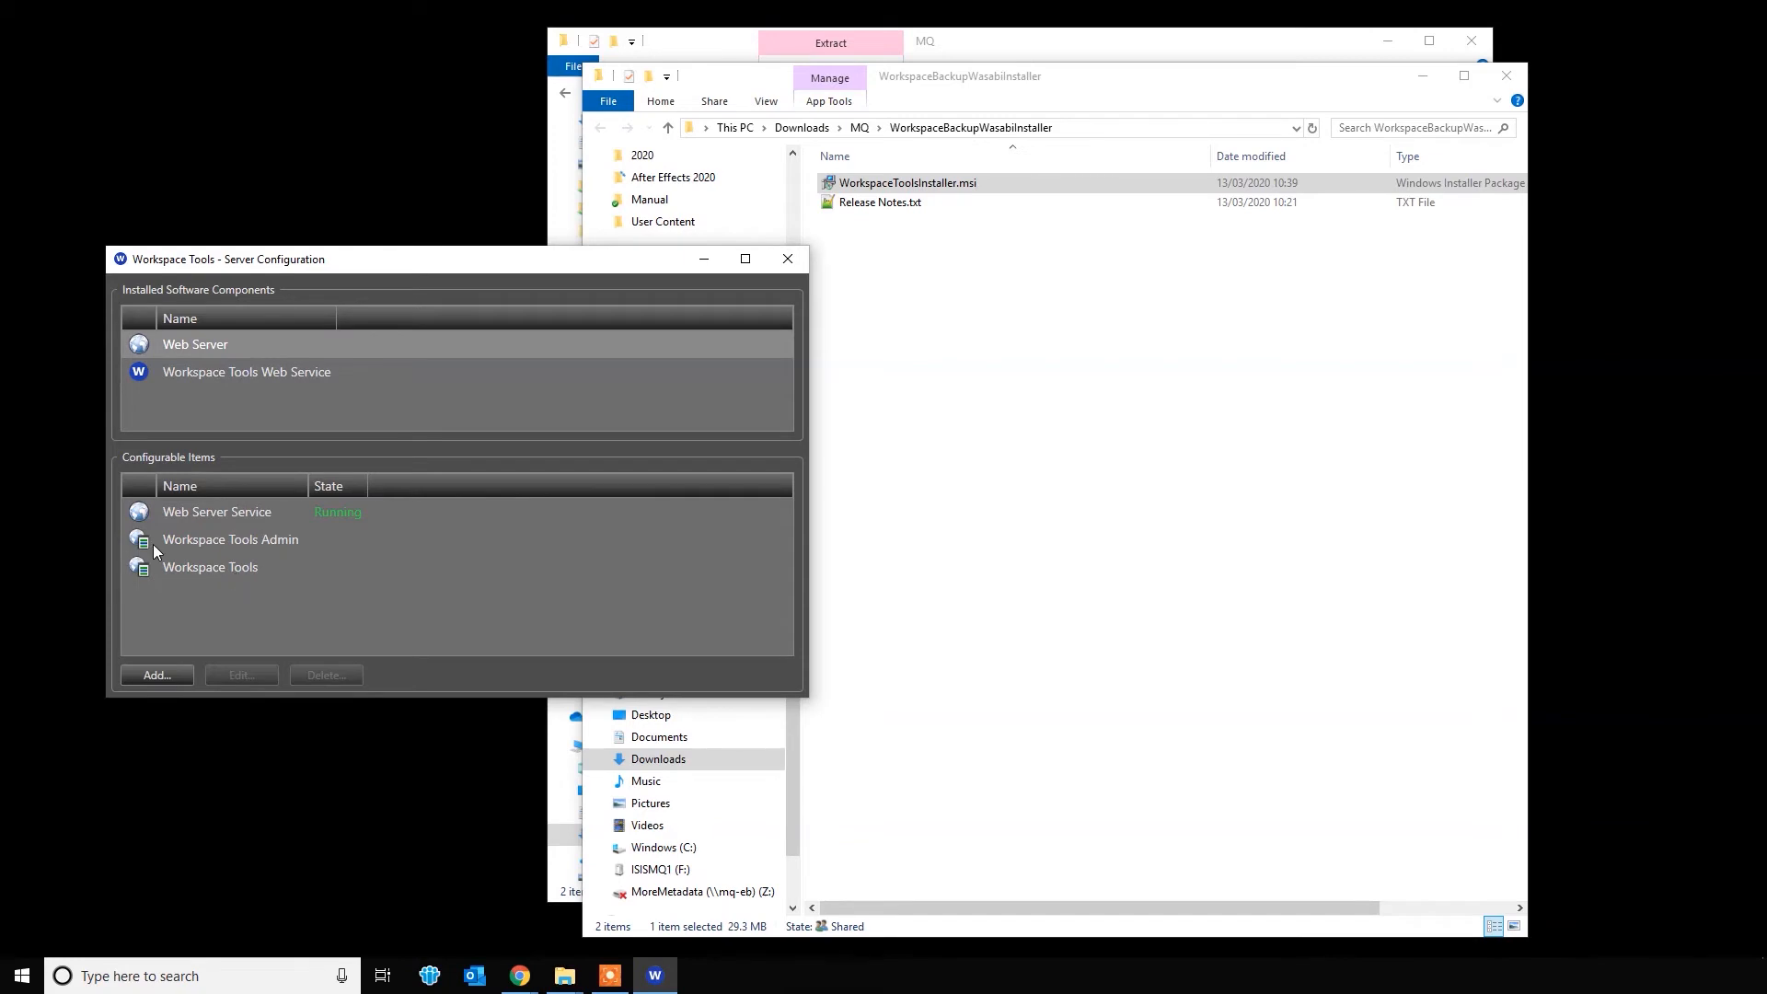
Launch the Workspace Tools Admin site from the Web Server's items and maximize its browser window.
left_click(227, 547)
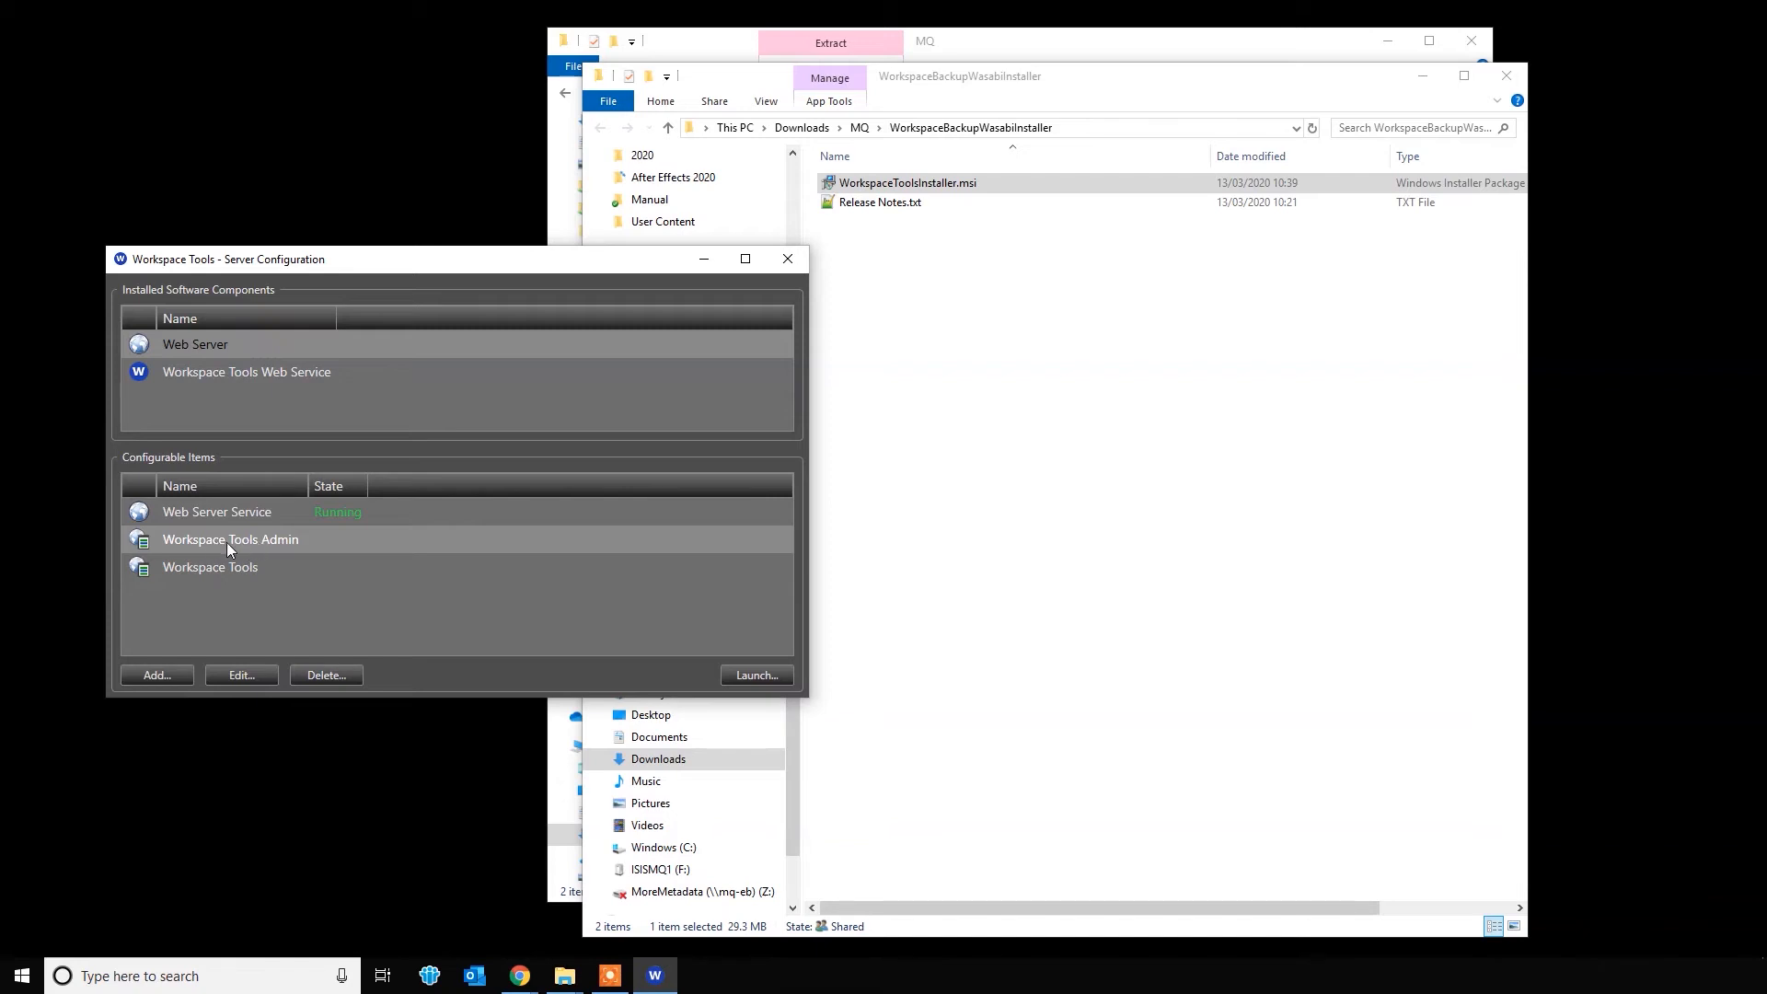
left_click(757, 675)
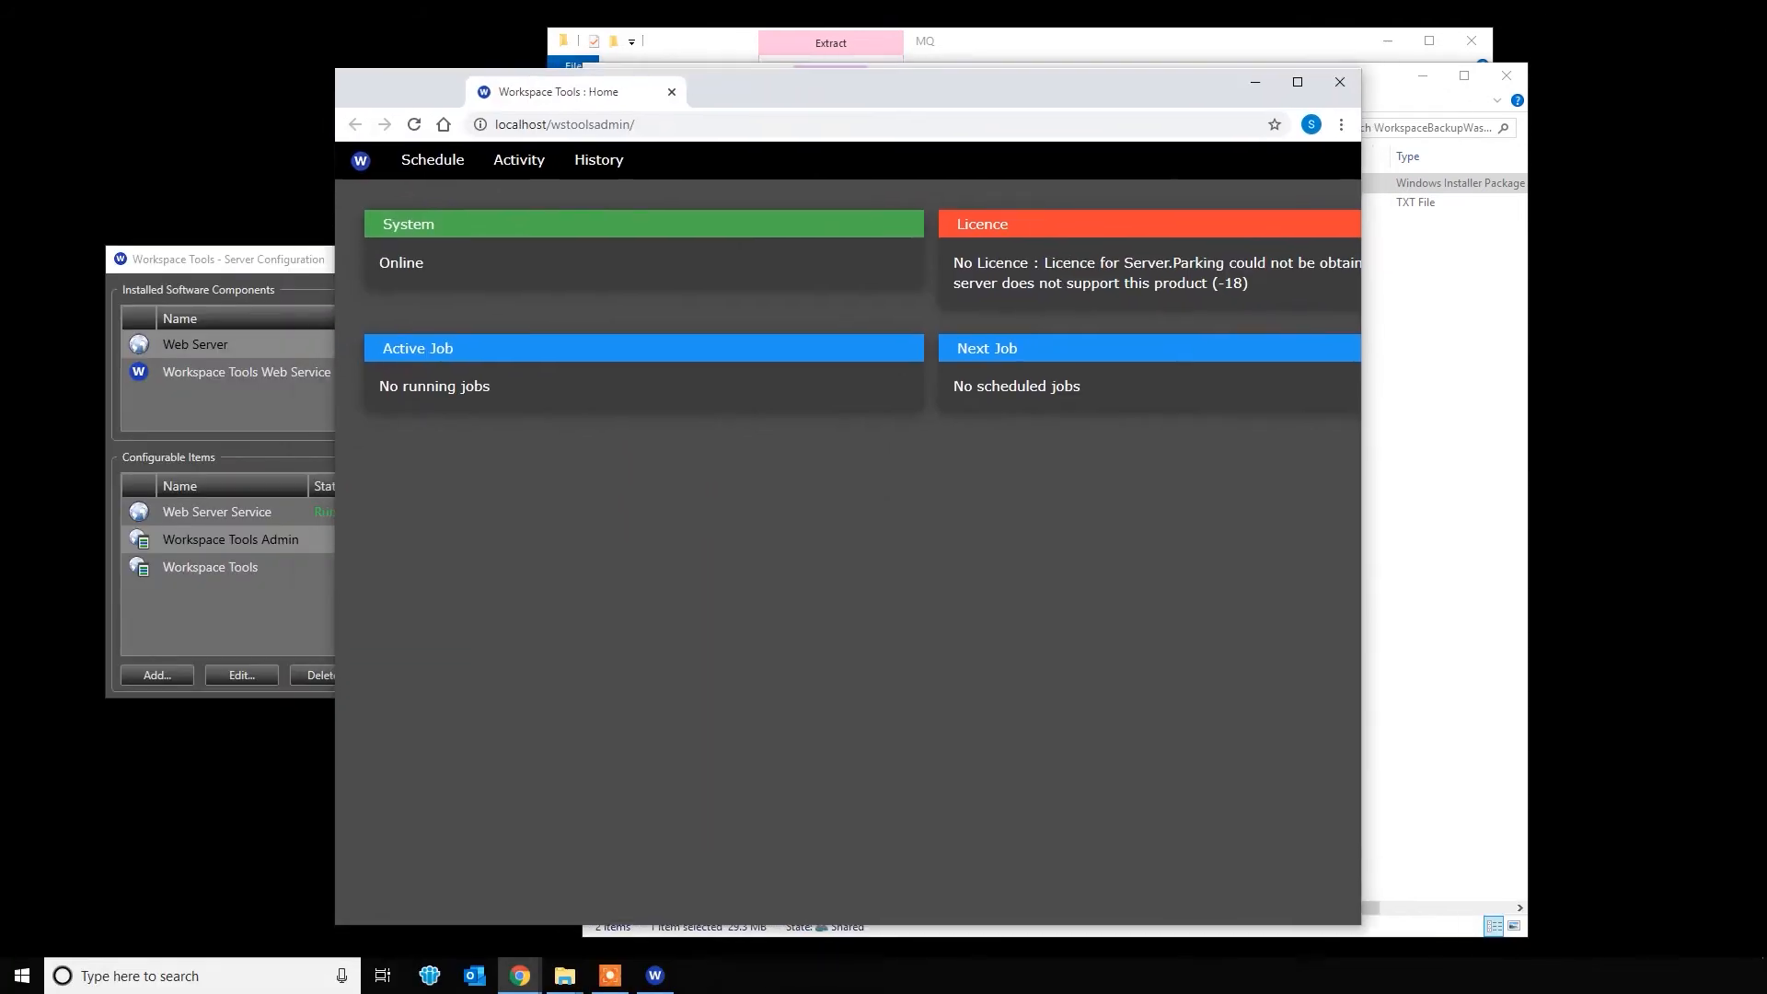
left_click_drag(598, 92, 563, 1)
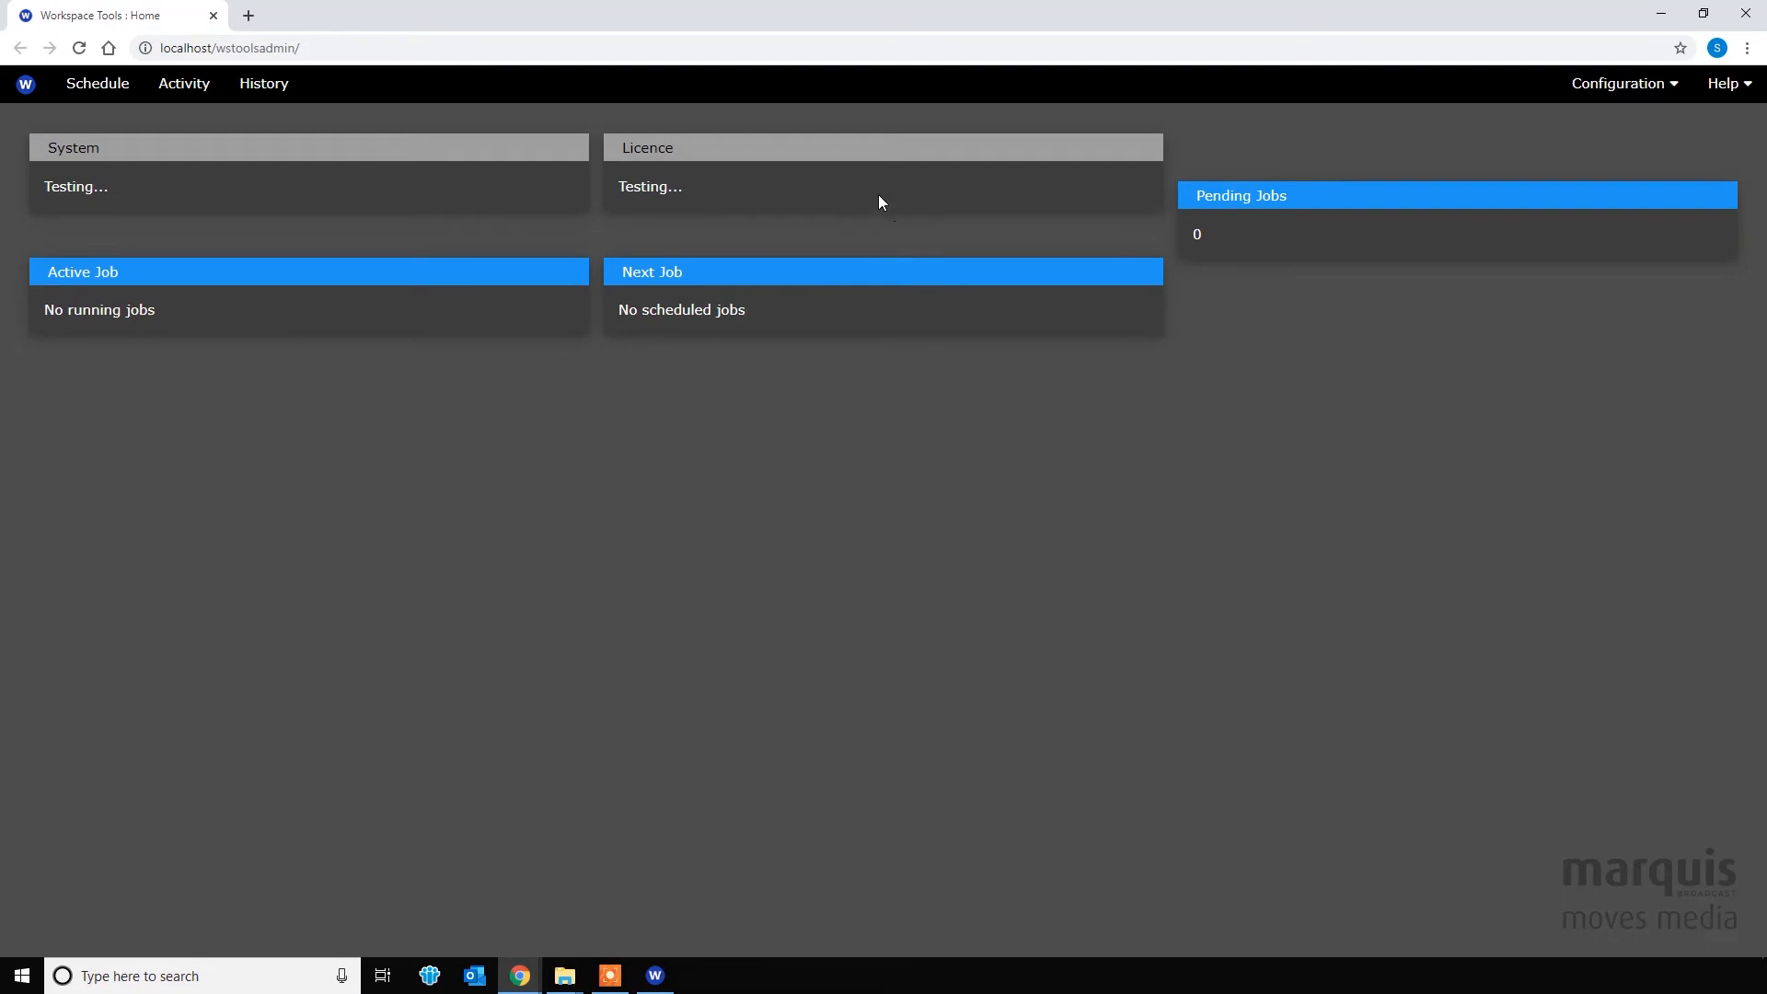
Open the Licence configuration page and highlight the Server Host ID.
left_click(1647, 85)
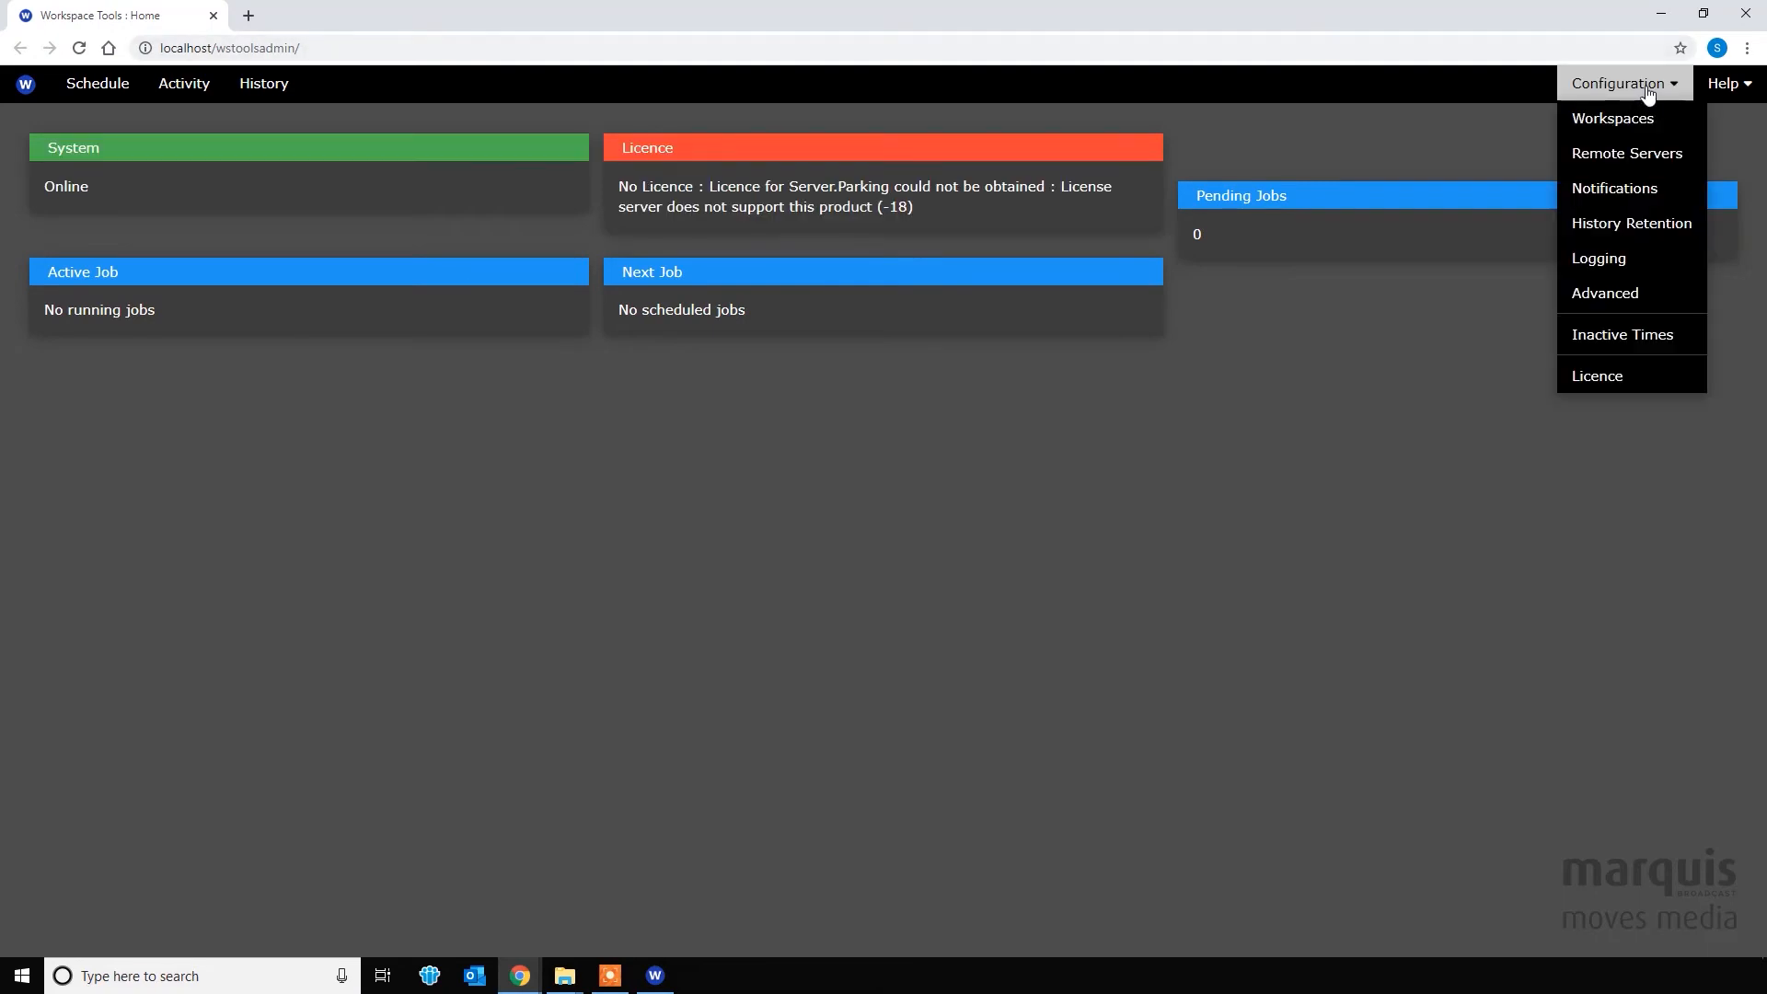
left_click(1602, 376)
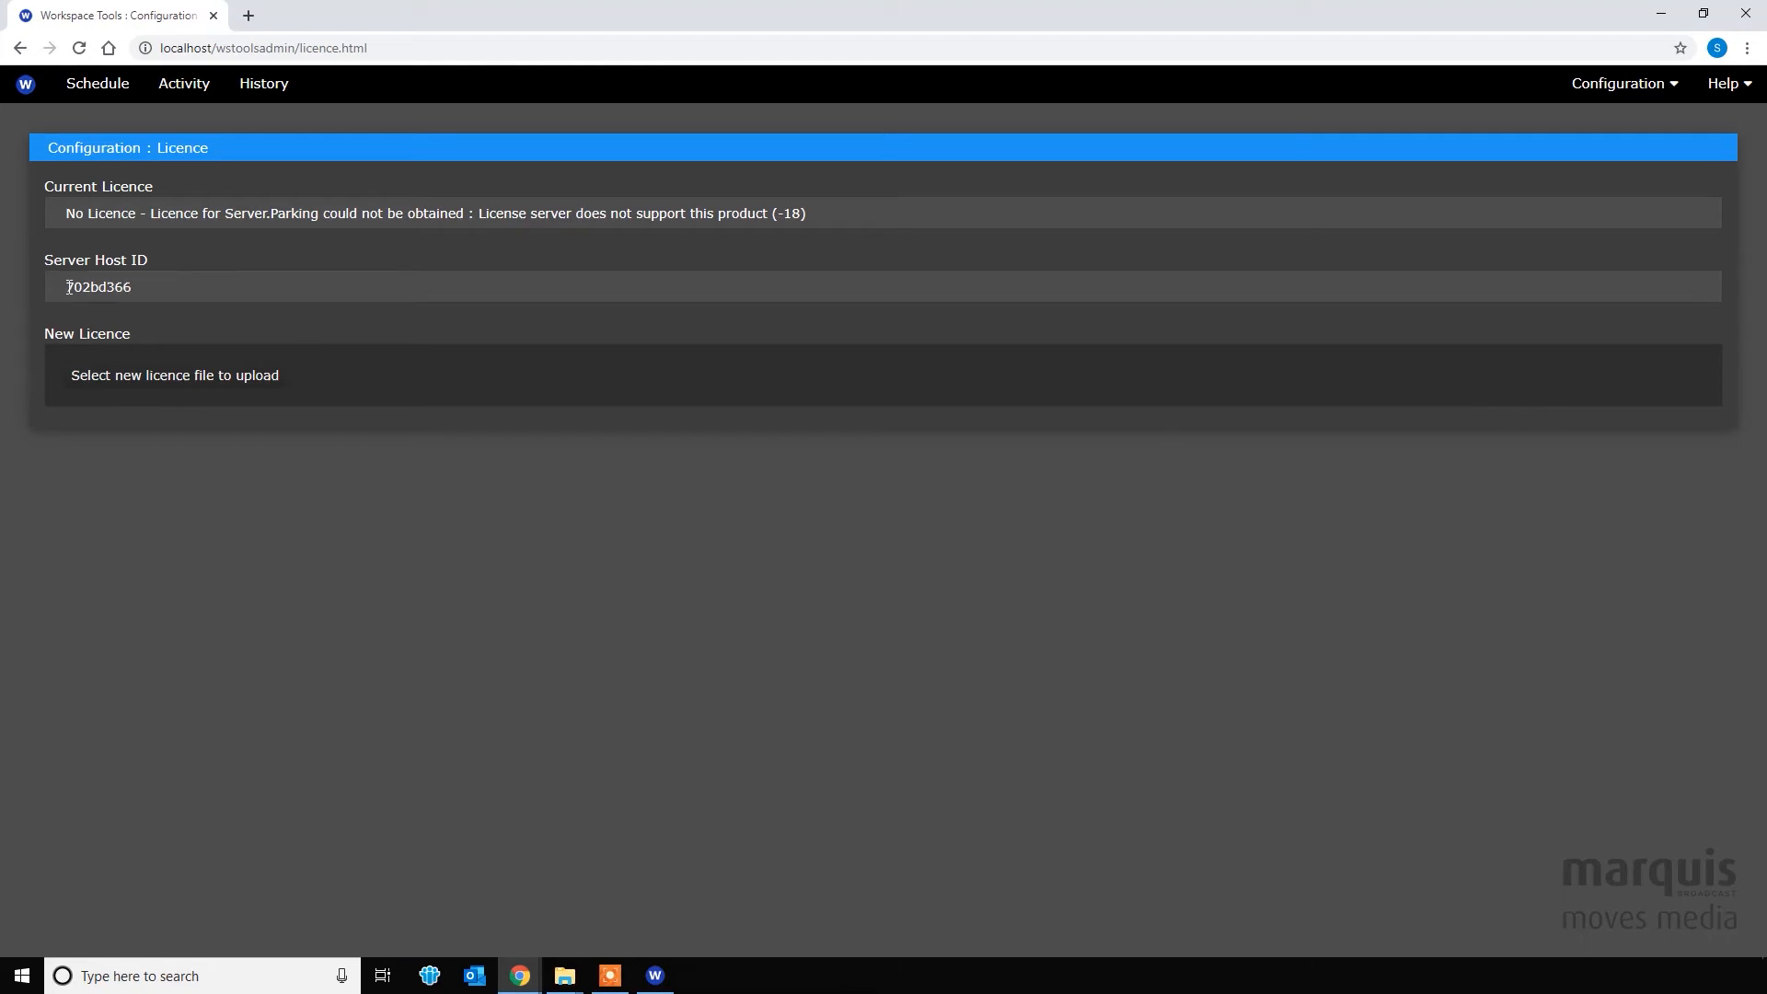
left_click_drag(69, 287, 149, 288)
Upload the licence file MQ Laptop WB Temp 20th April 2020.lic from the Share folder on the C: drive.
left_click(179, 375)
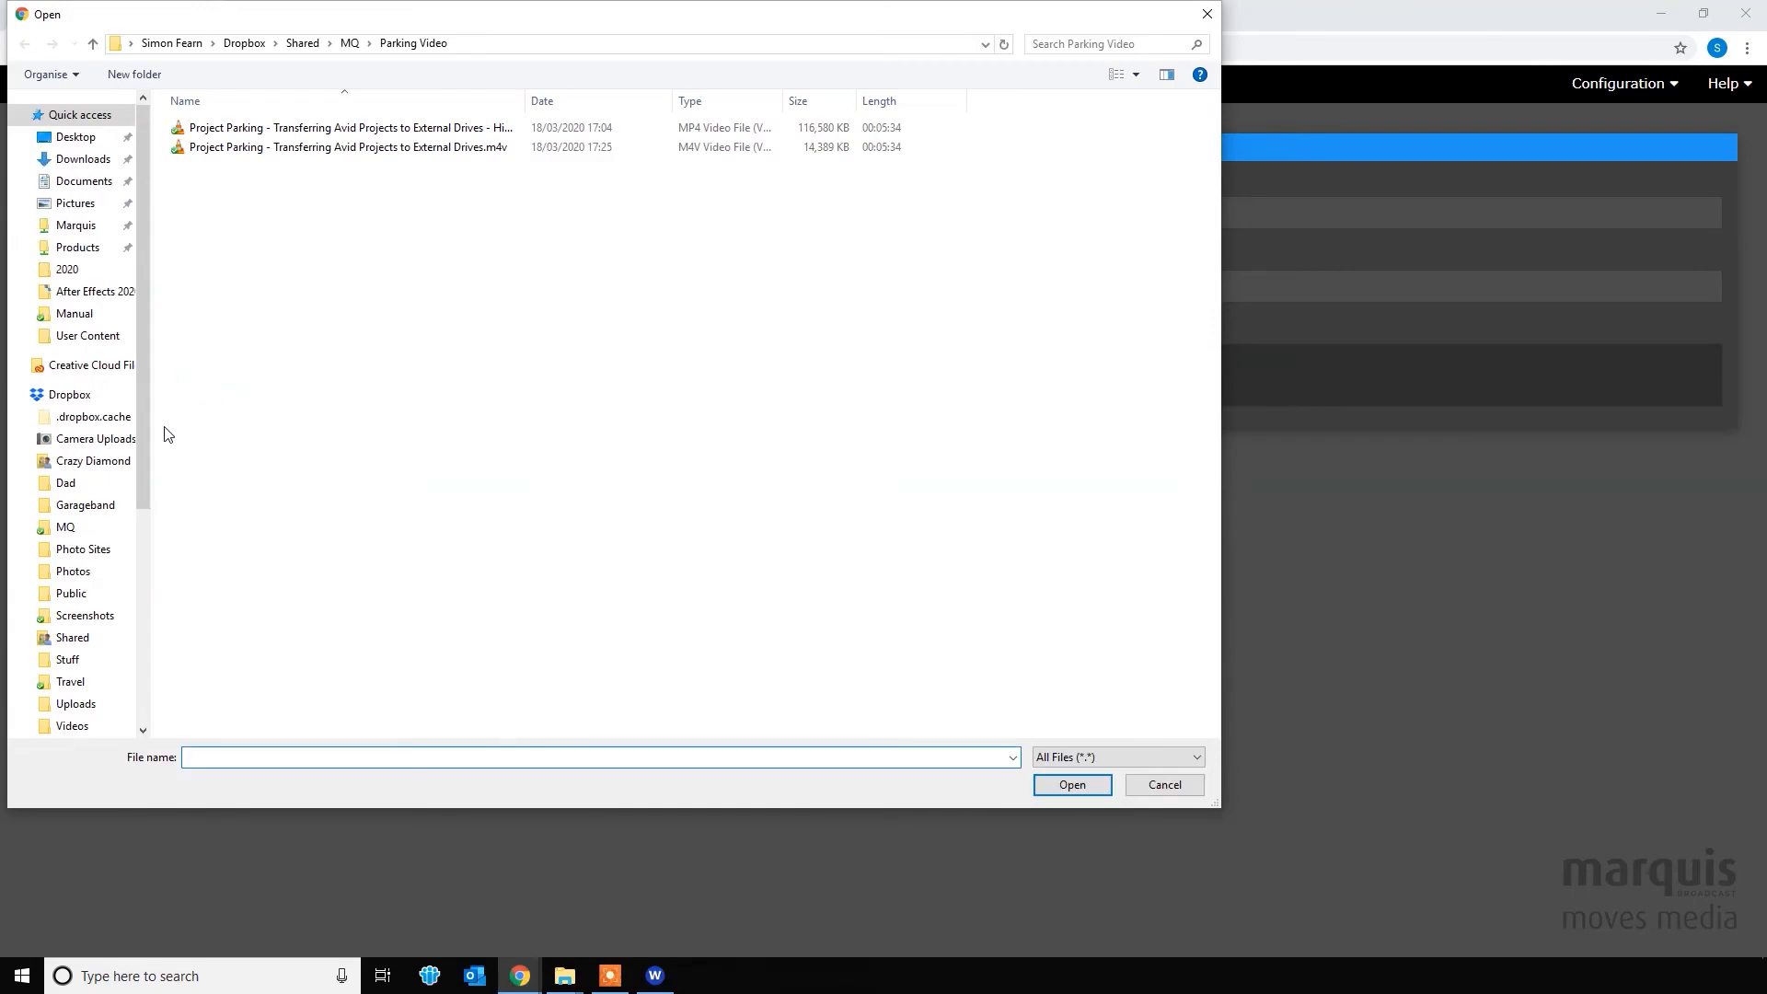
left_click_drag(141, 414, 135, 675)
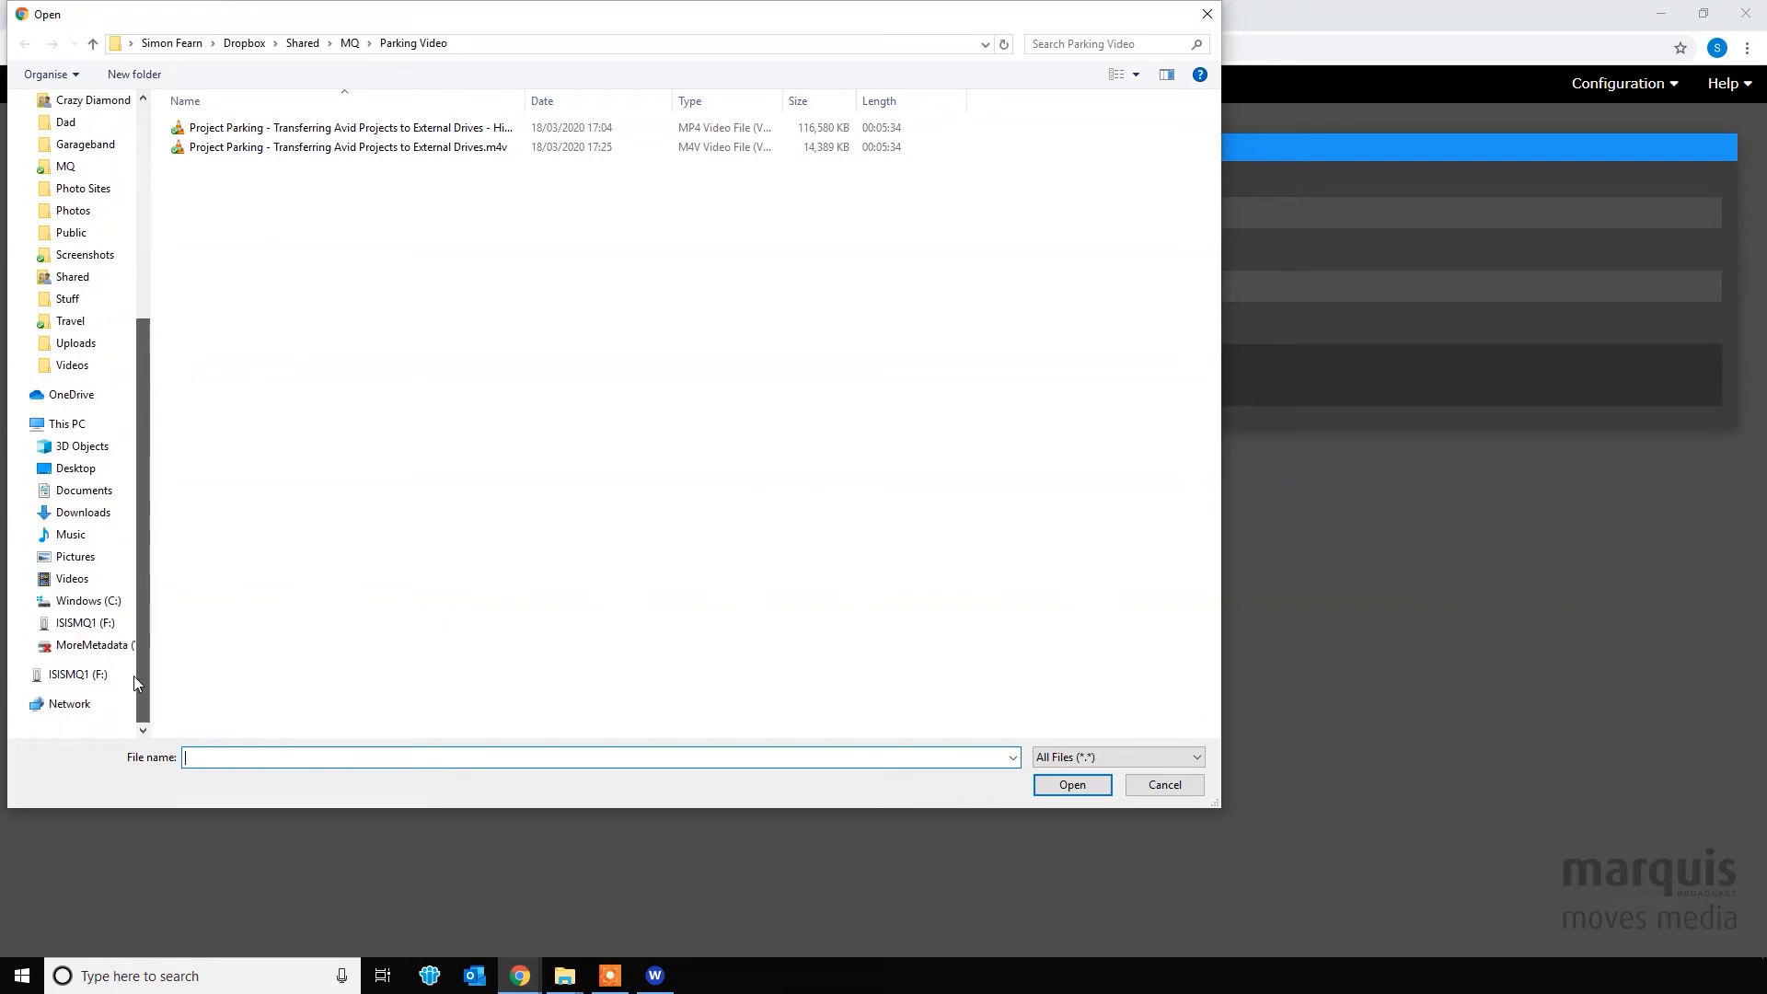
left_click(67, 280)
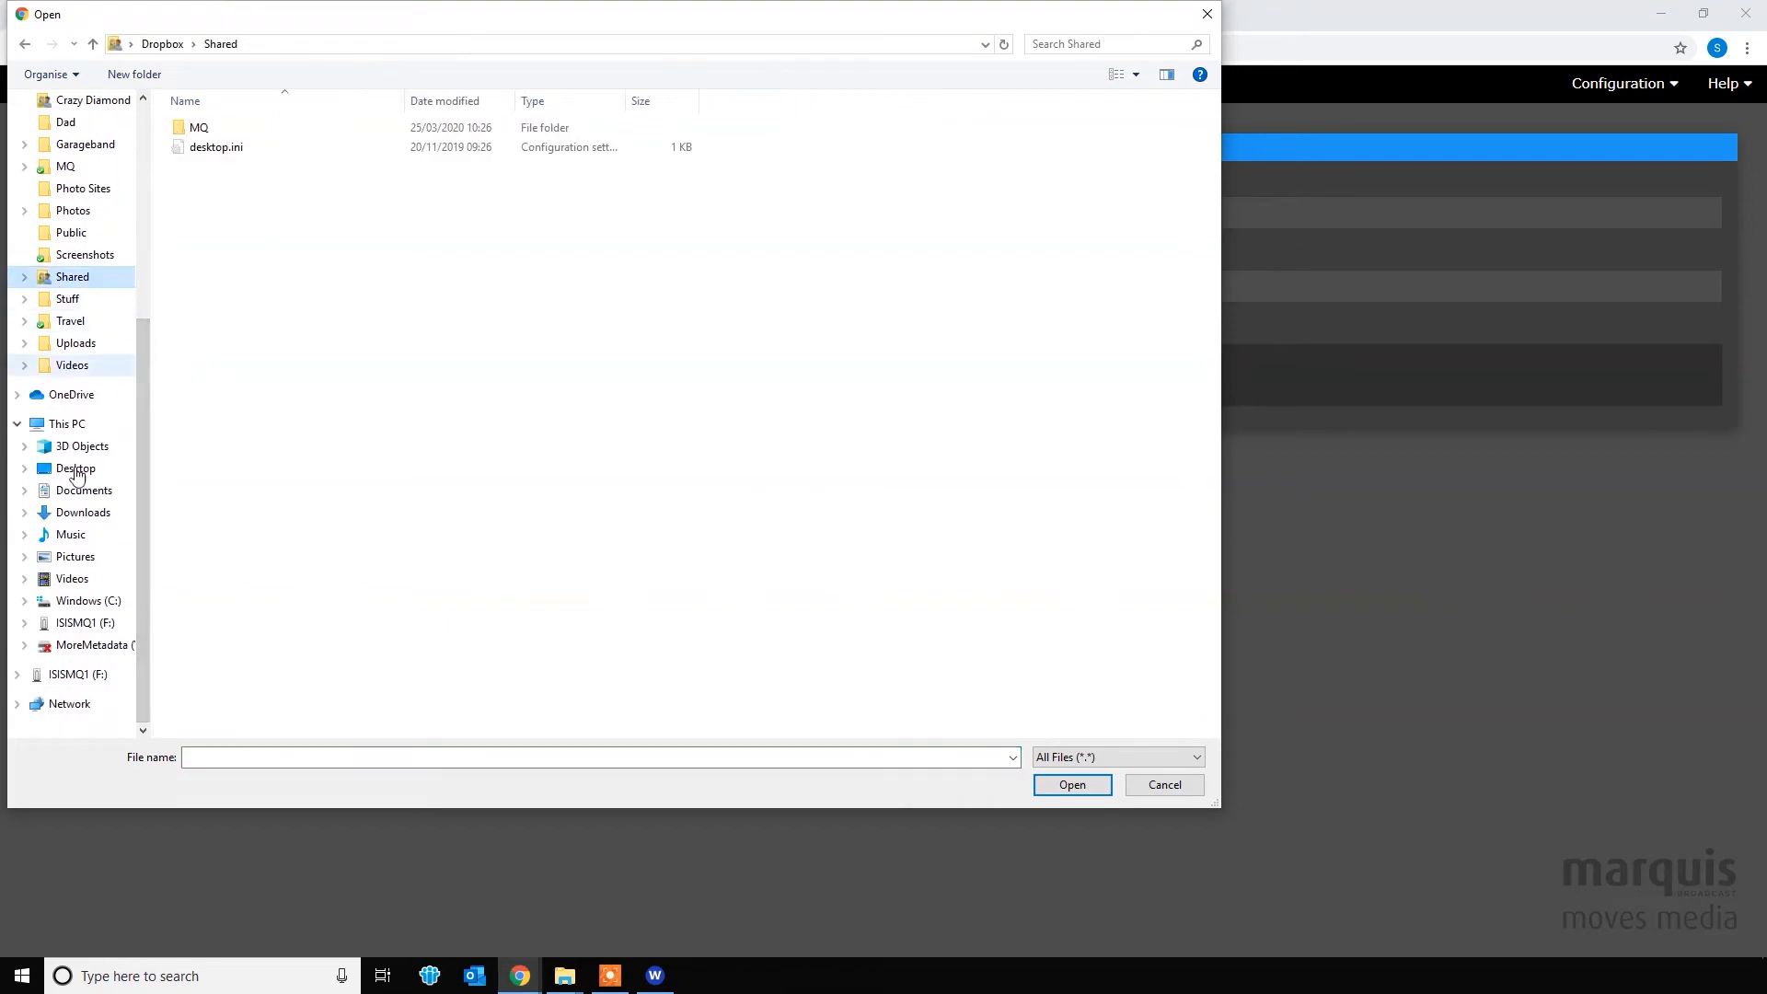
left_click(92, 606)
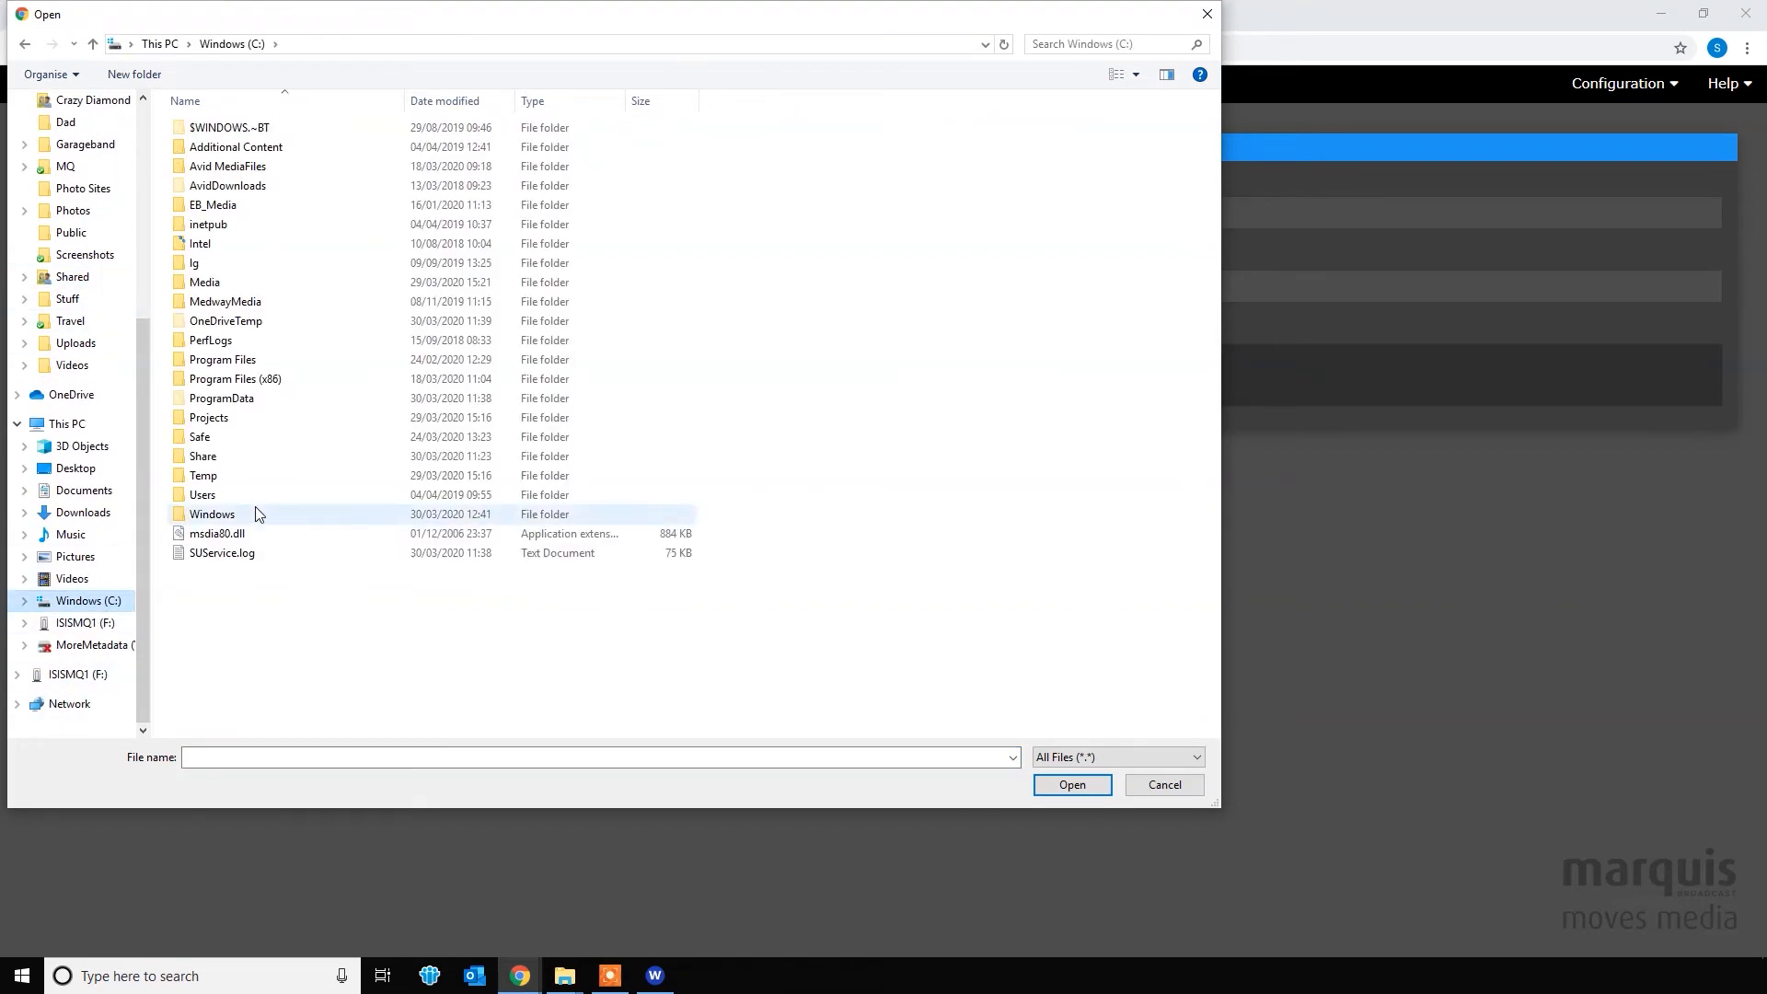
double_click(217, 456)
left_click(271, 344)
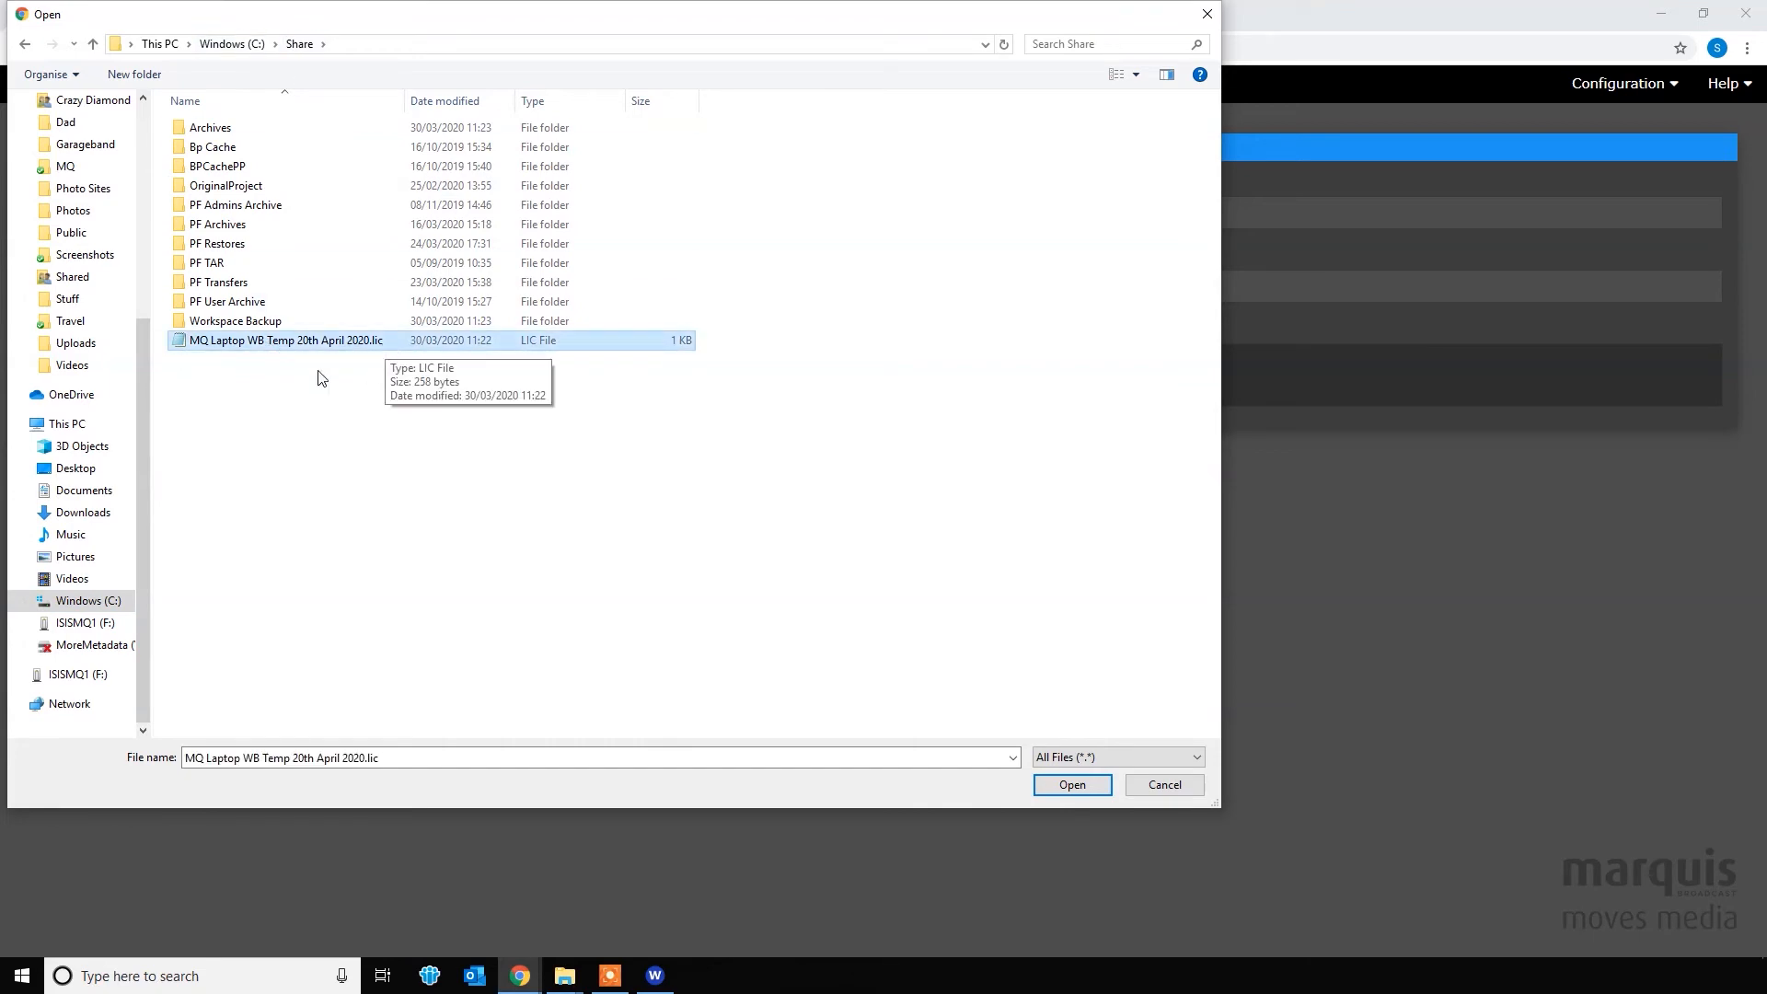
left_click(1071, 792)
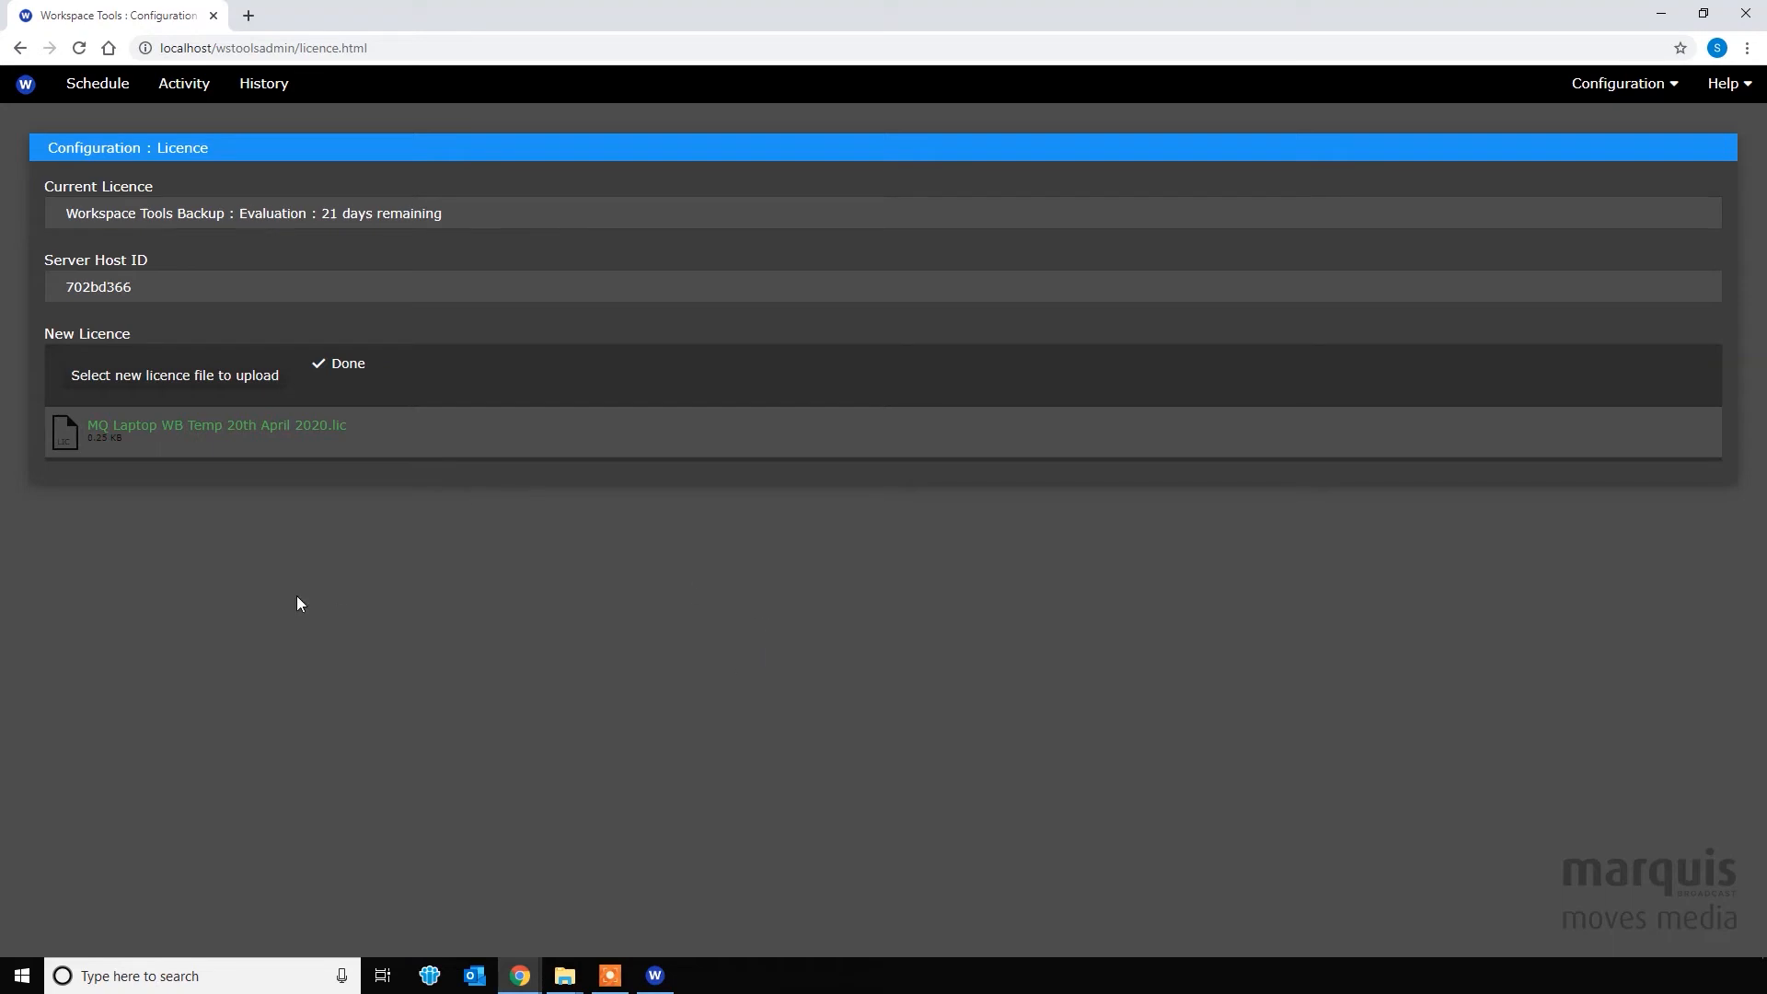
Review the admin home page and the Schedule, Activity and History pages, ending on Schedule.
left_click(25, 91)
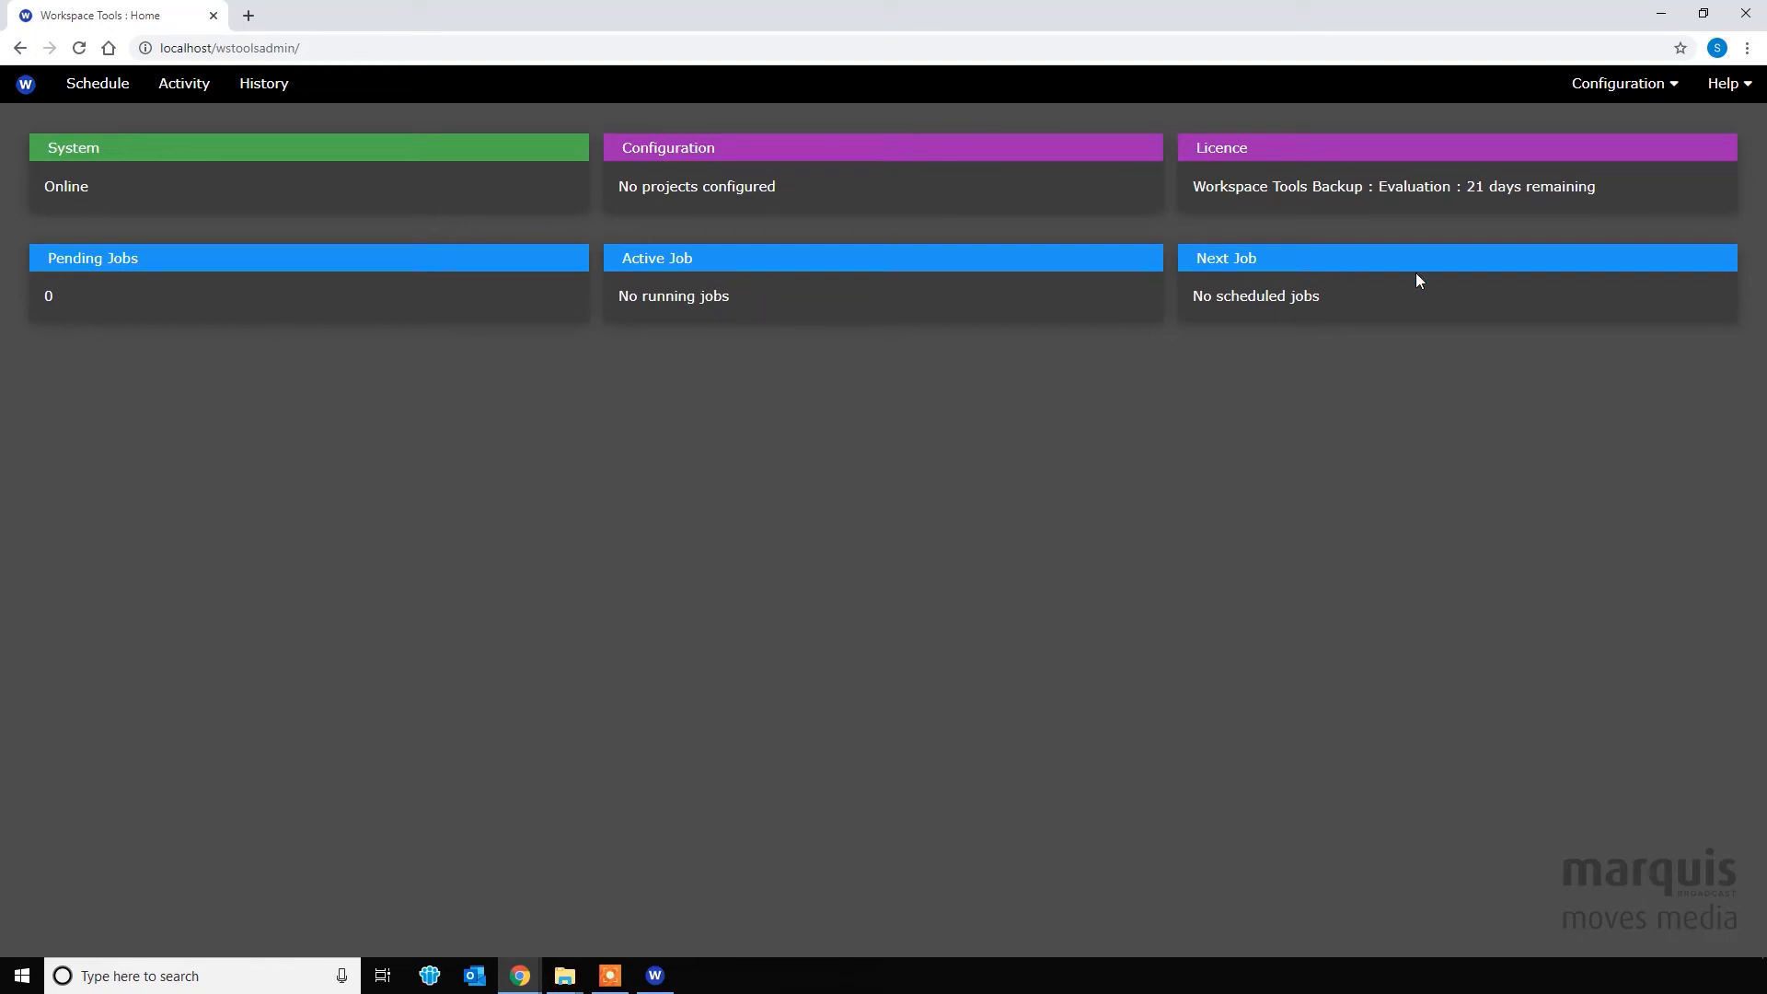
left_click(118, 96)
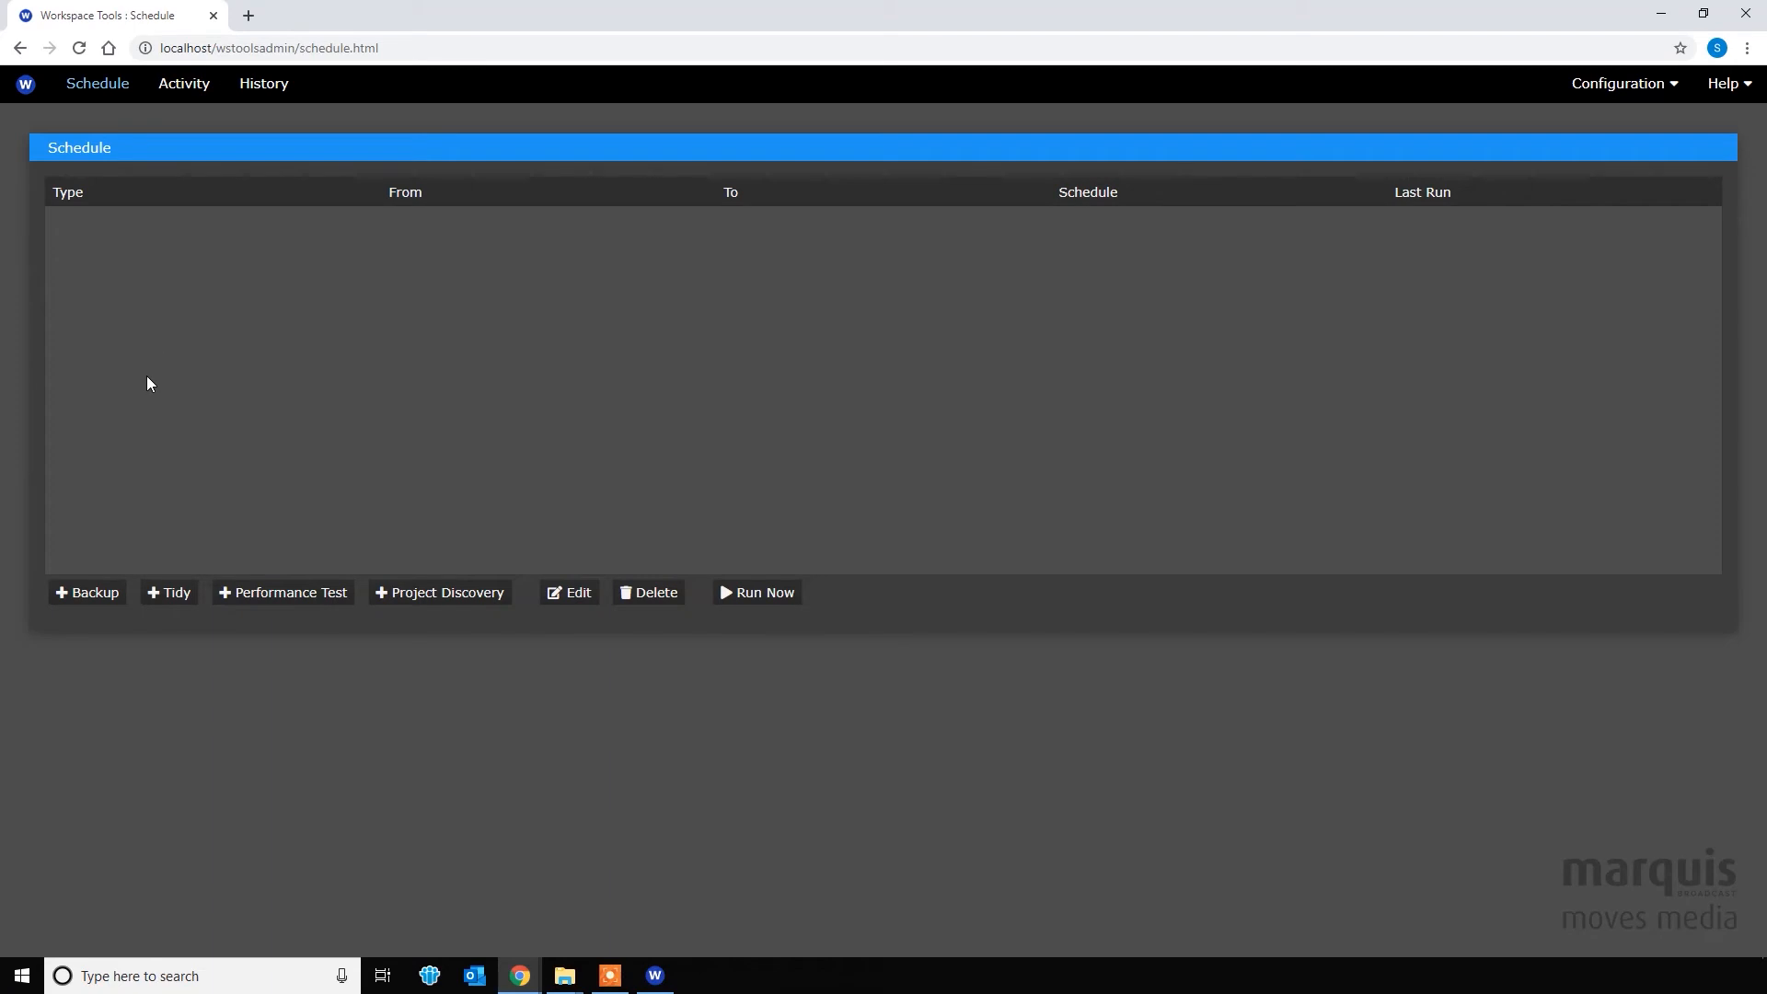
left_click(192, 93)
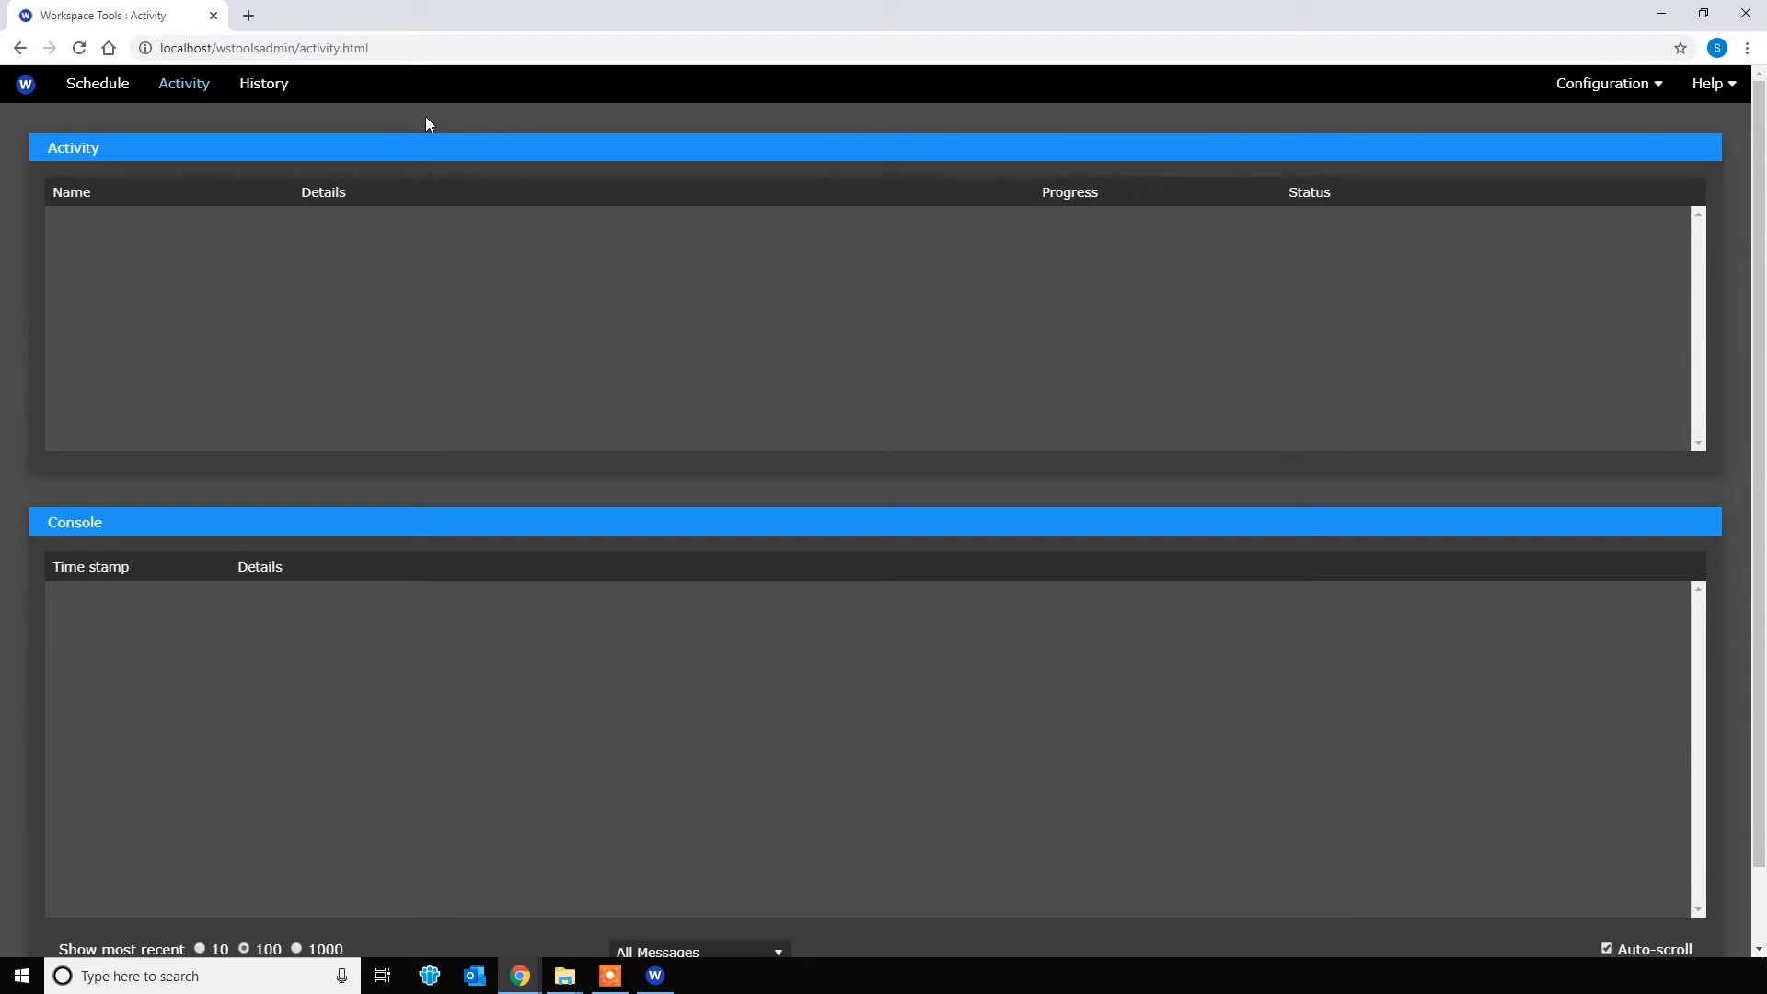
left_click(265, 94)
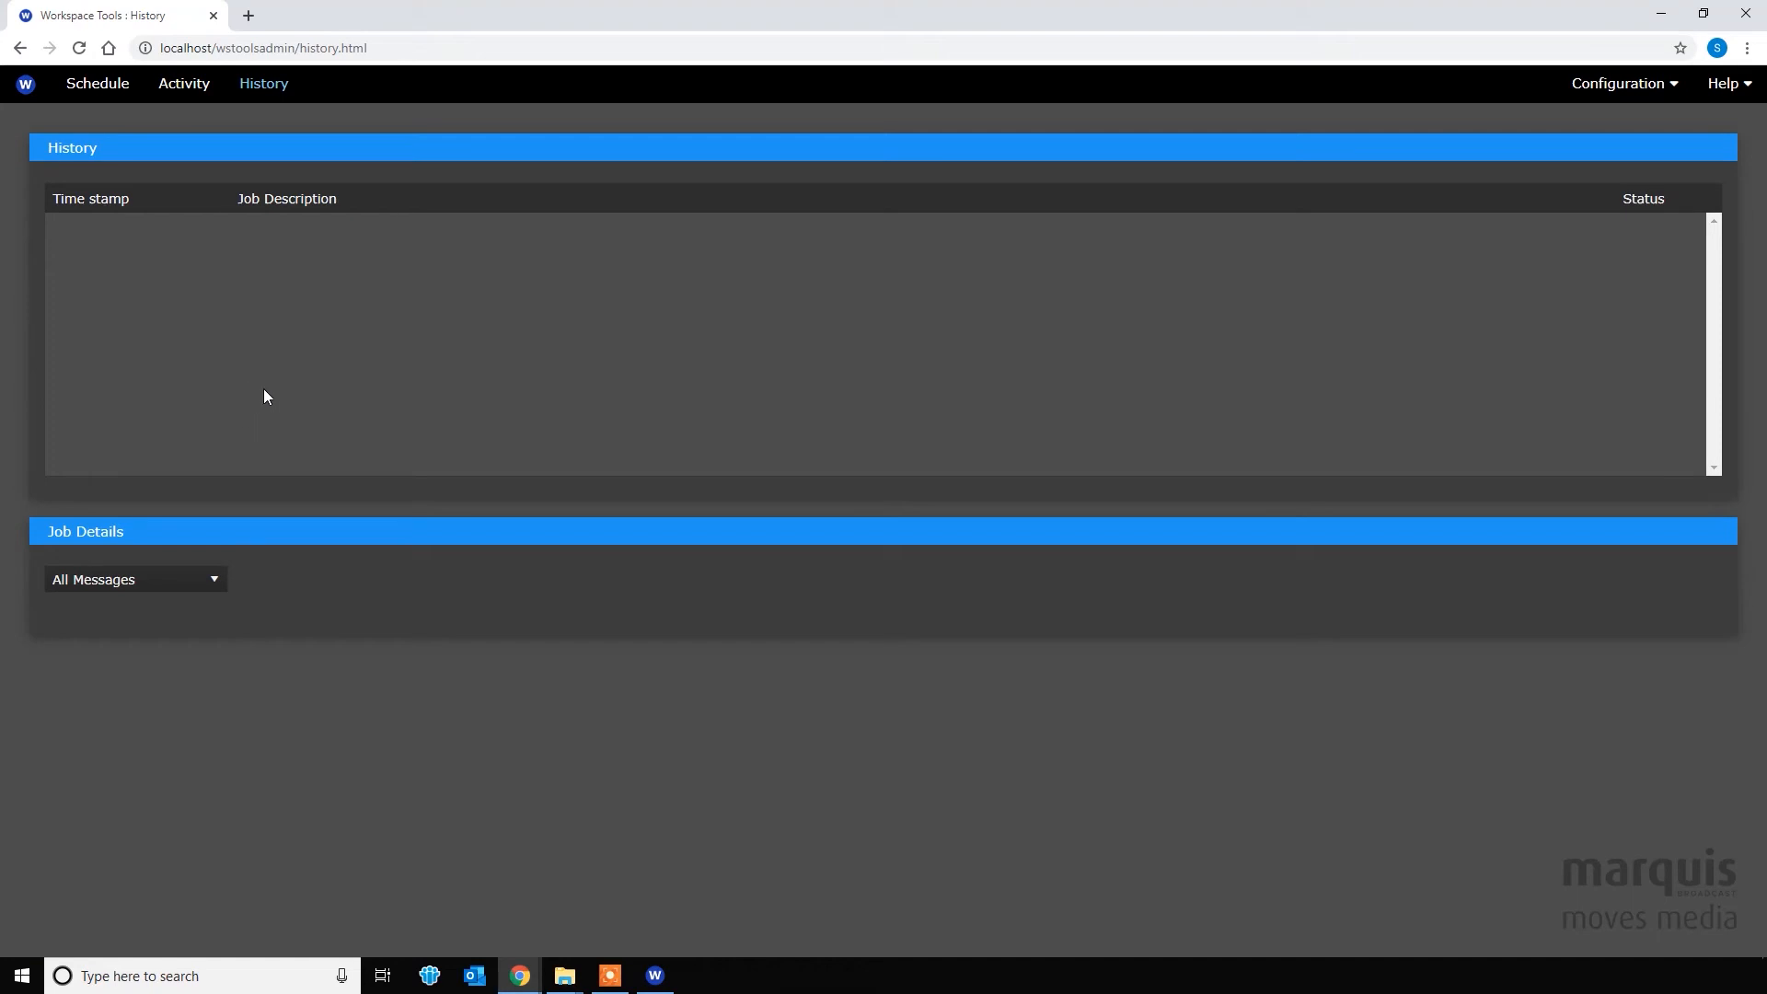
left_click(100, 101)
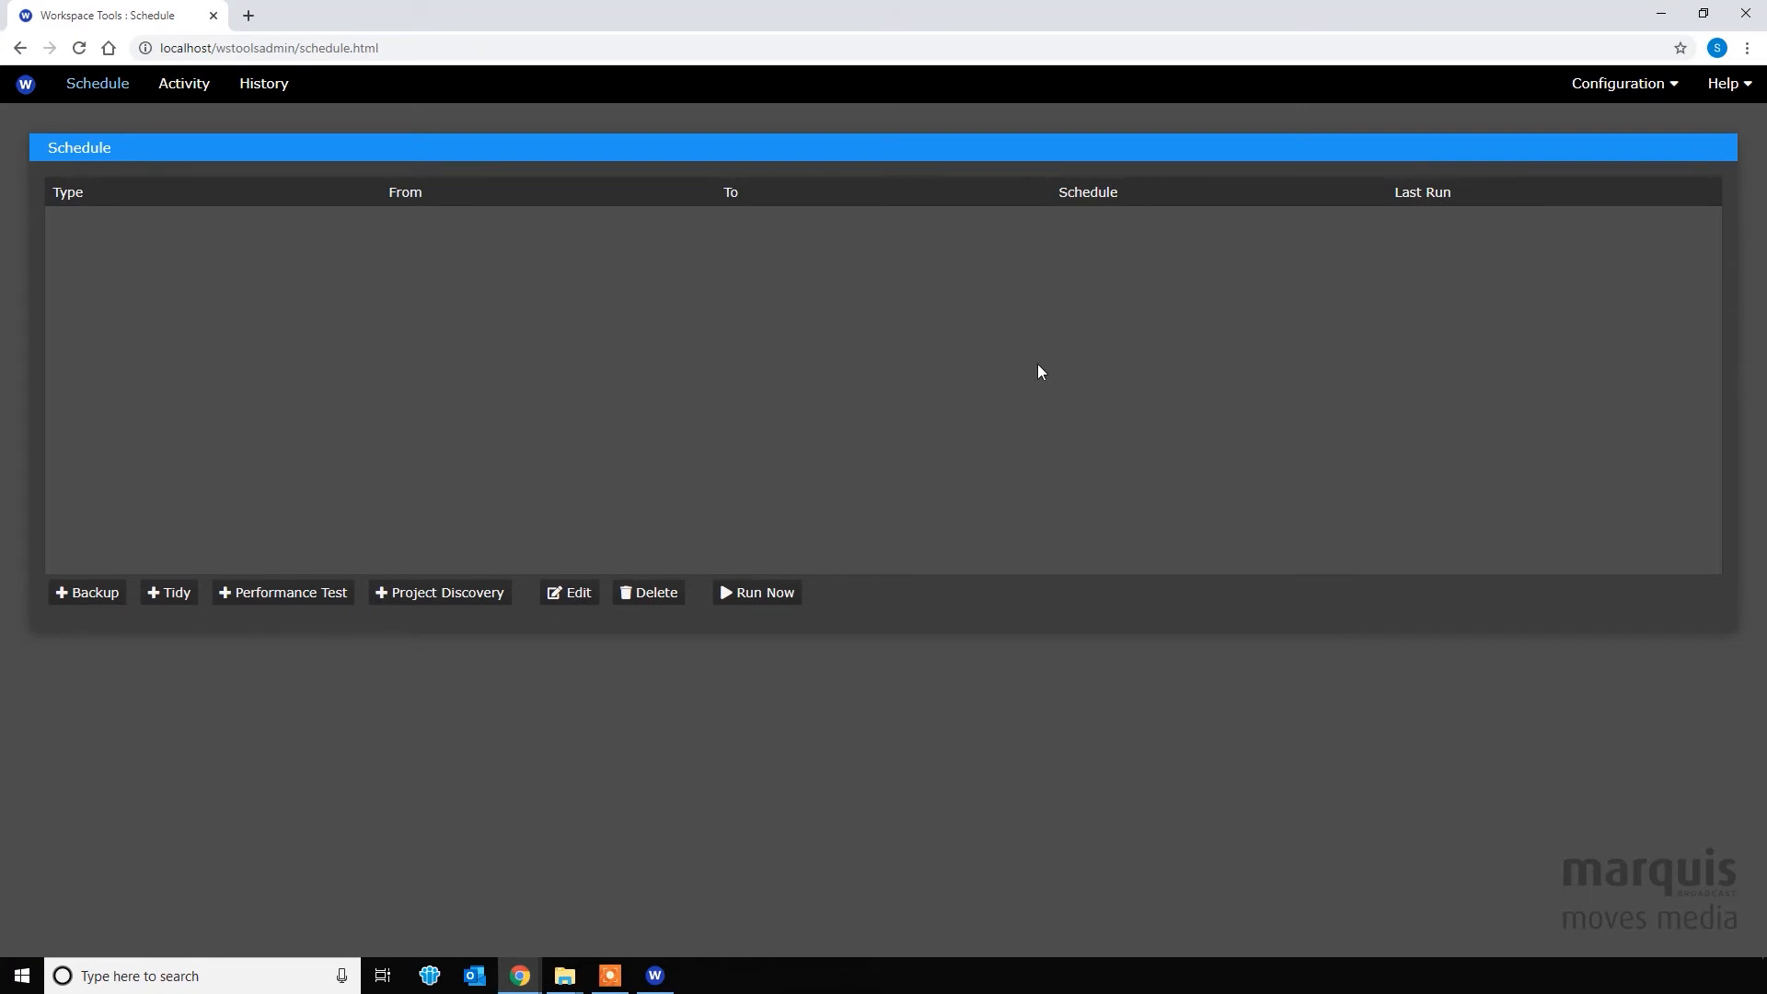
Start a new archive location of type S3 and set its connection name to Wasabi.
mouse_move(1603, 96)
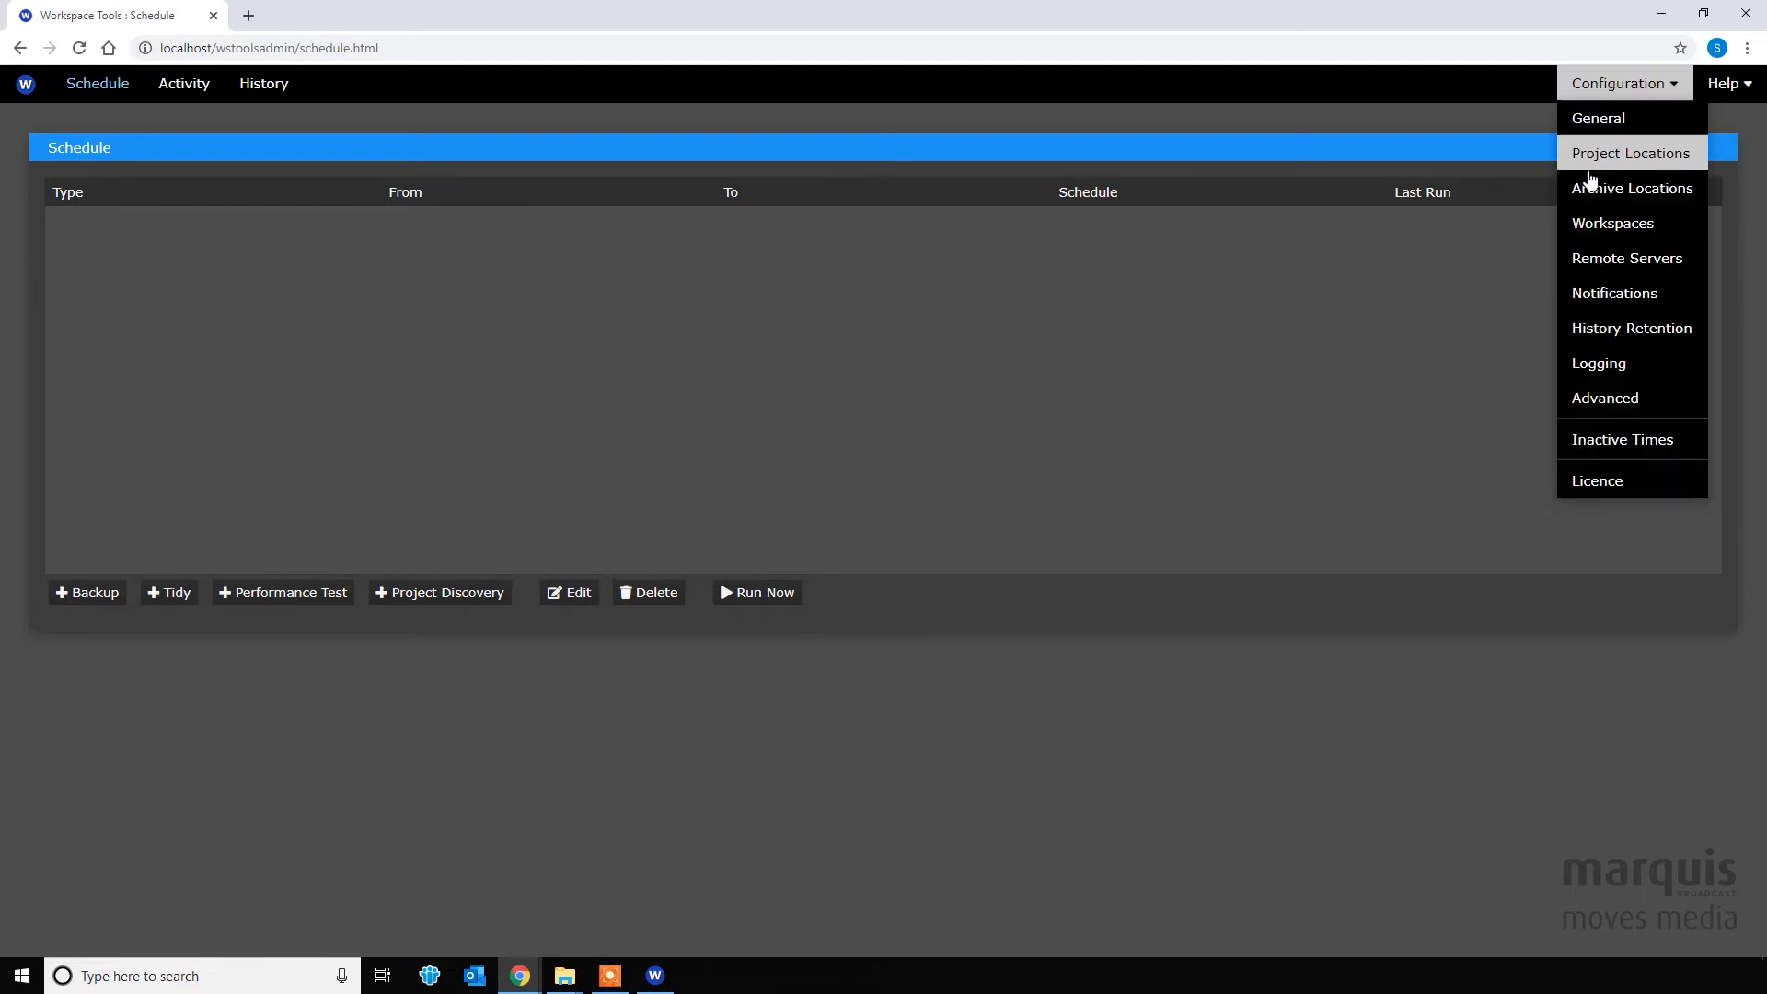
left_click(1629, 189)
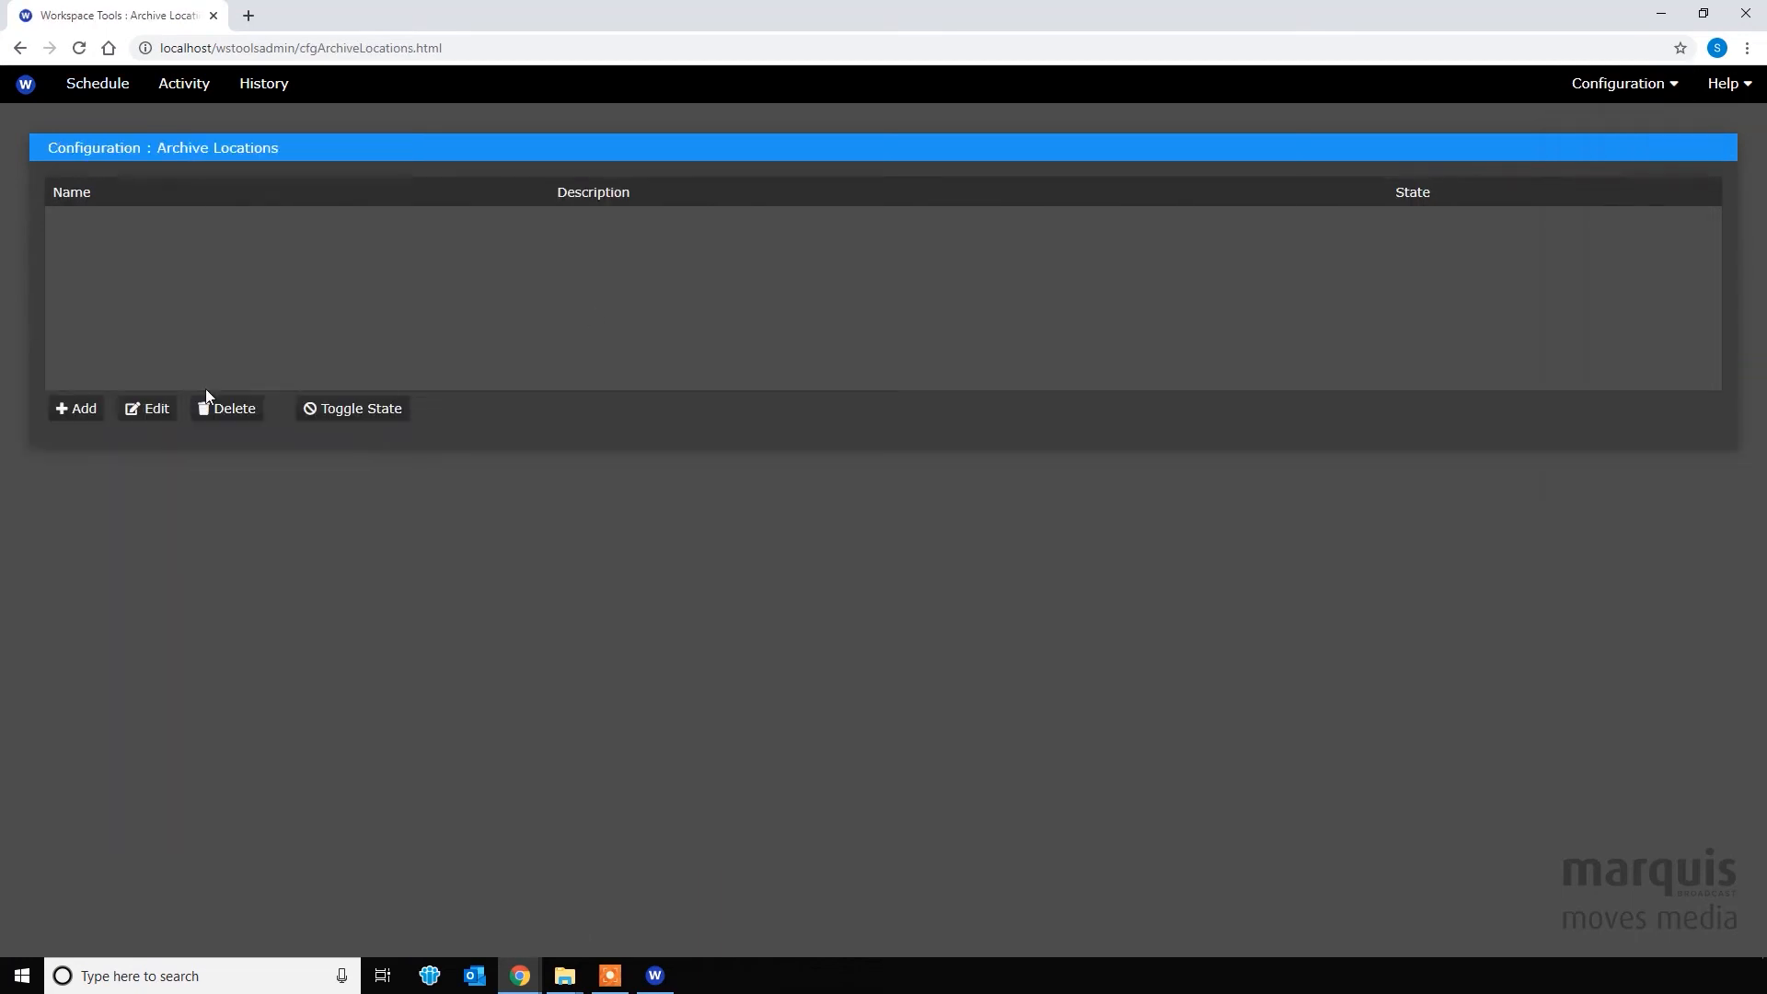
left_click(70, 410)
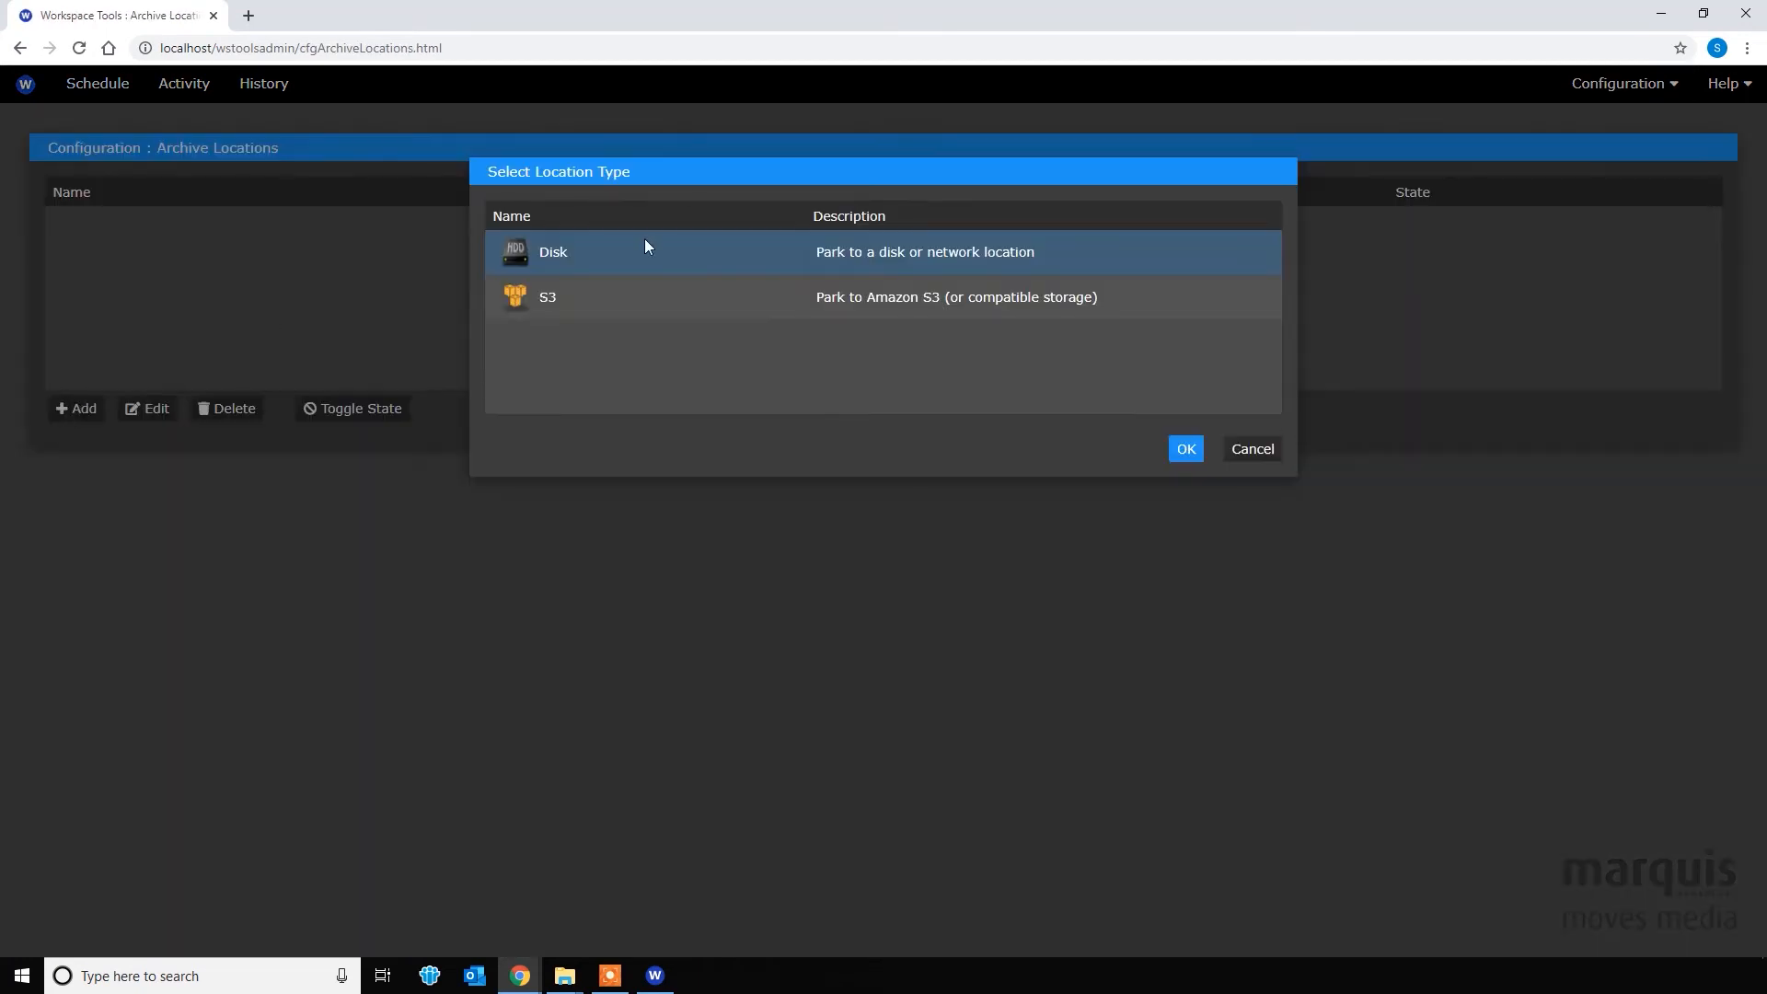
left_click(580, 298)
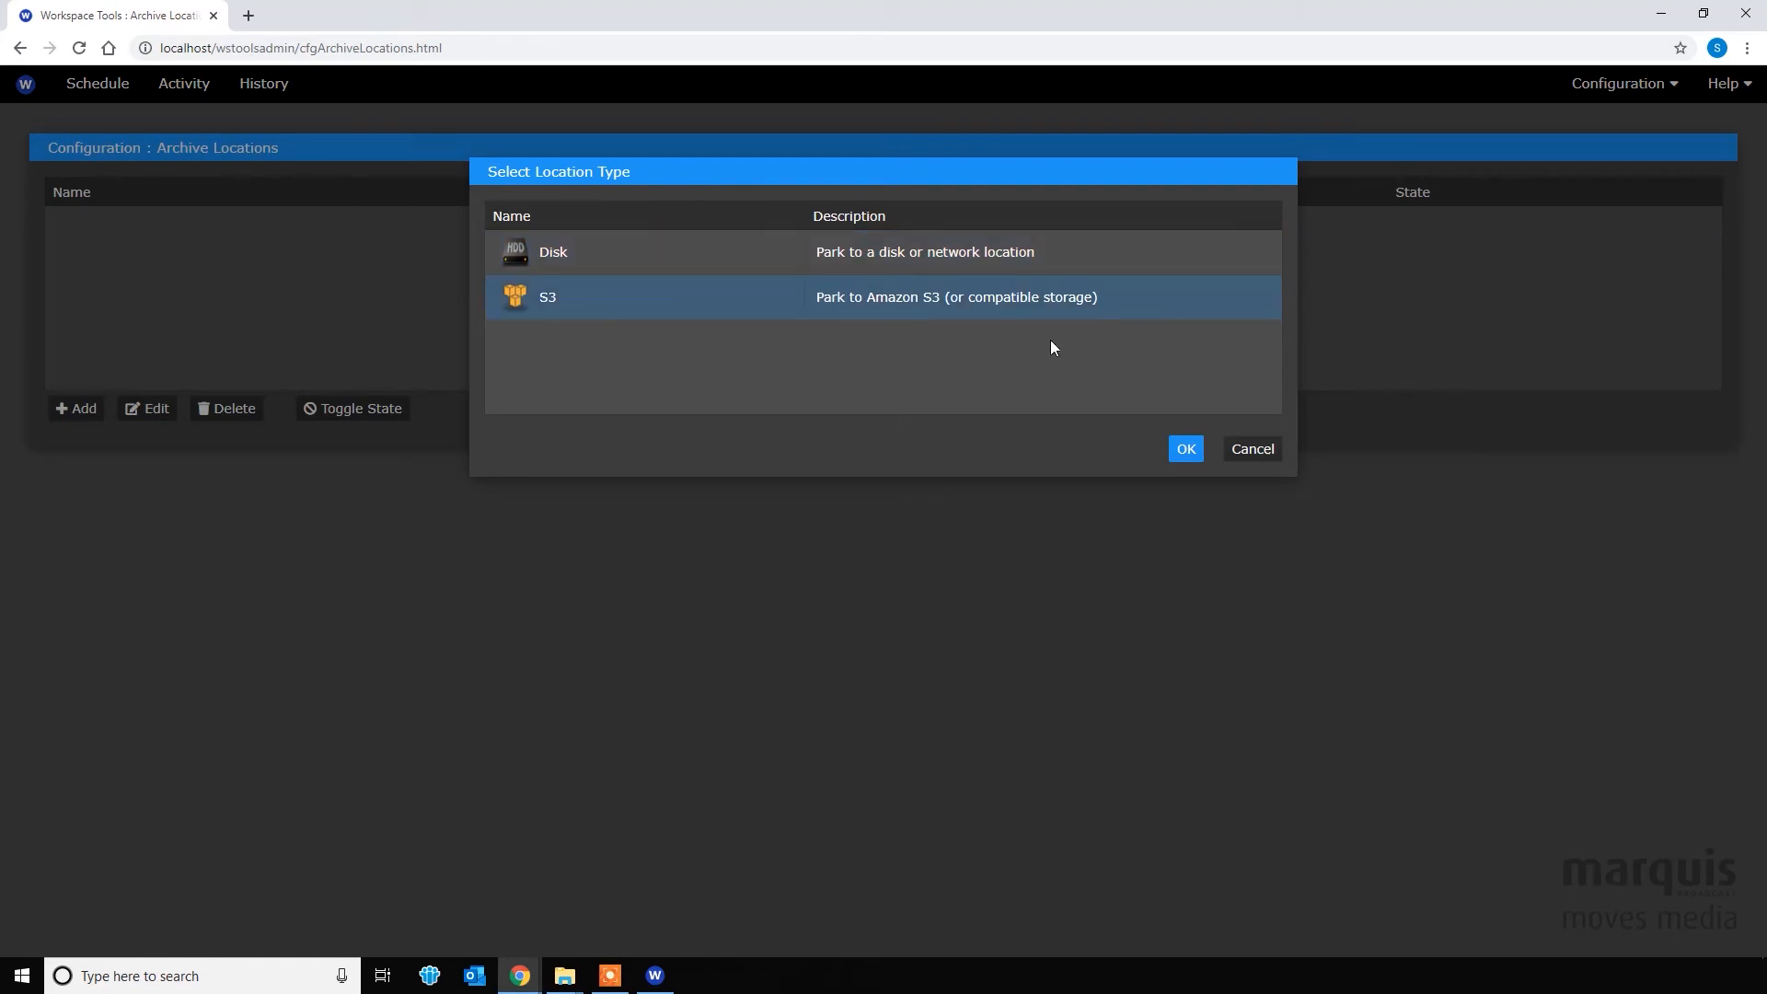
left_click(1193, 455)
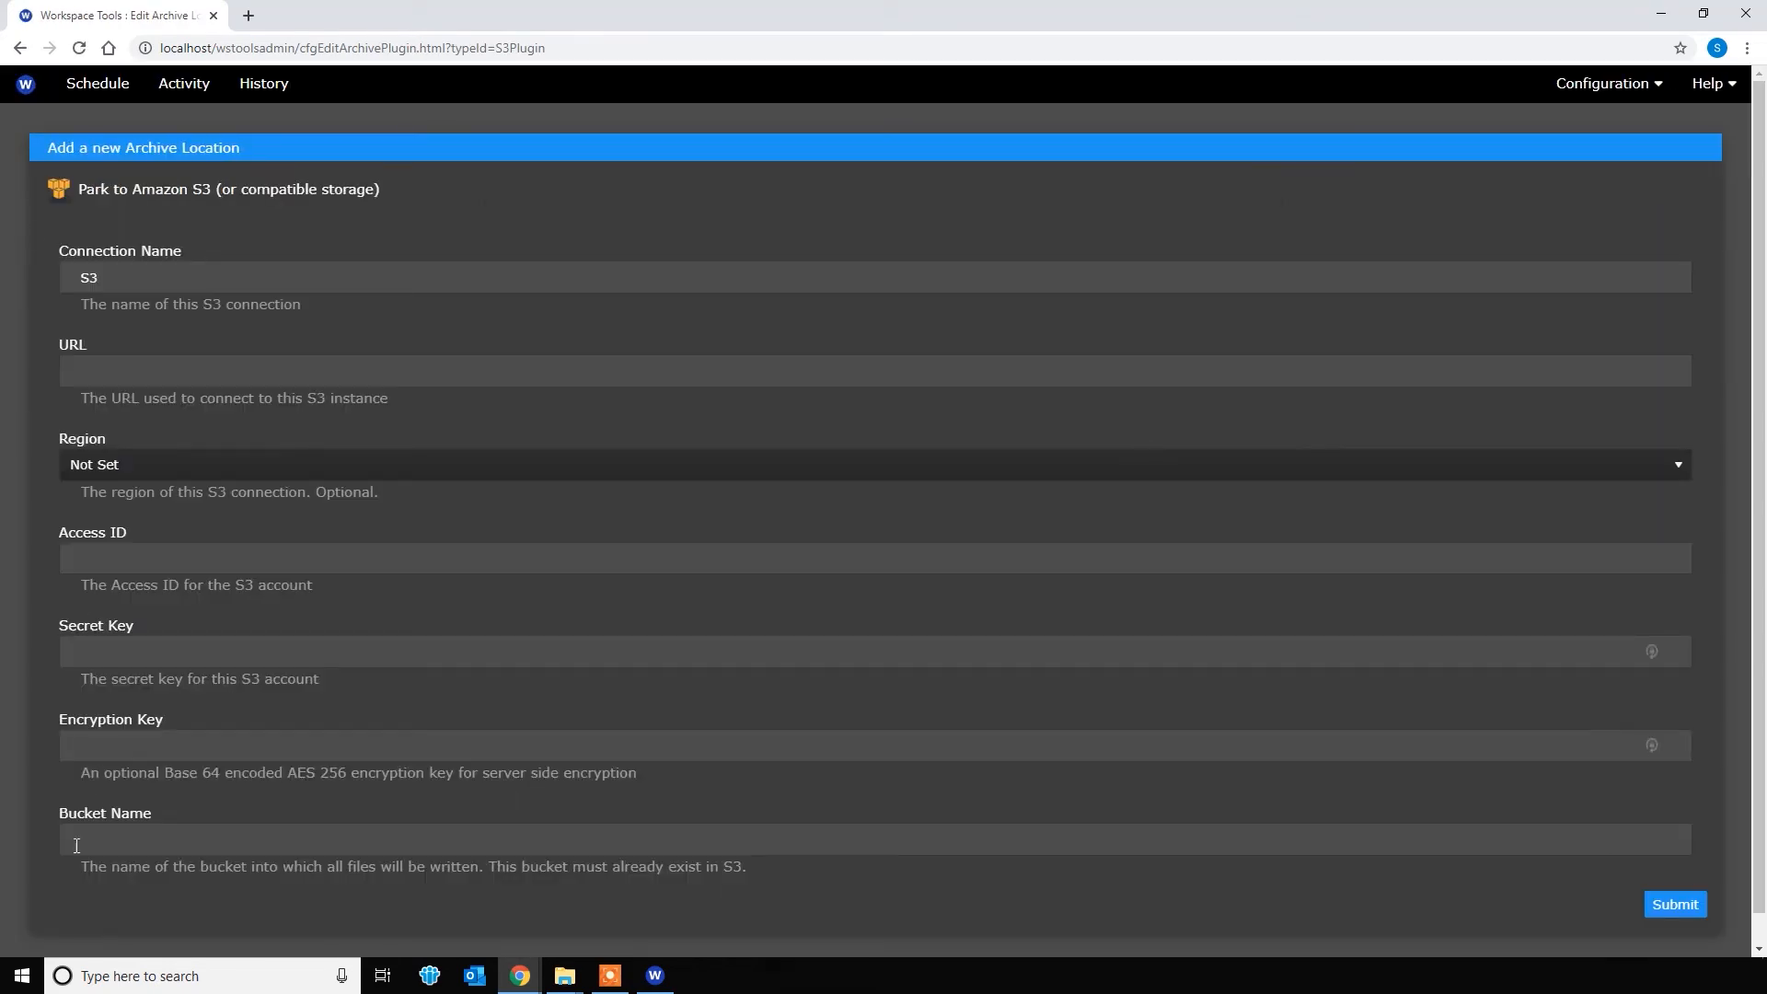
left_click_drag(99, 278, 70, 280)
type("Wasabi")
Switch to the Wasabi File Manager window and examine the bucket list with its names and regions.
mouse_move(521, 979)
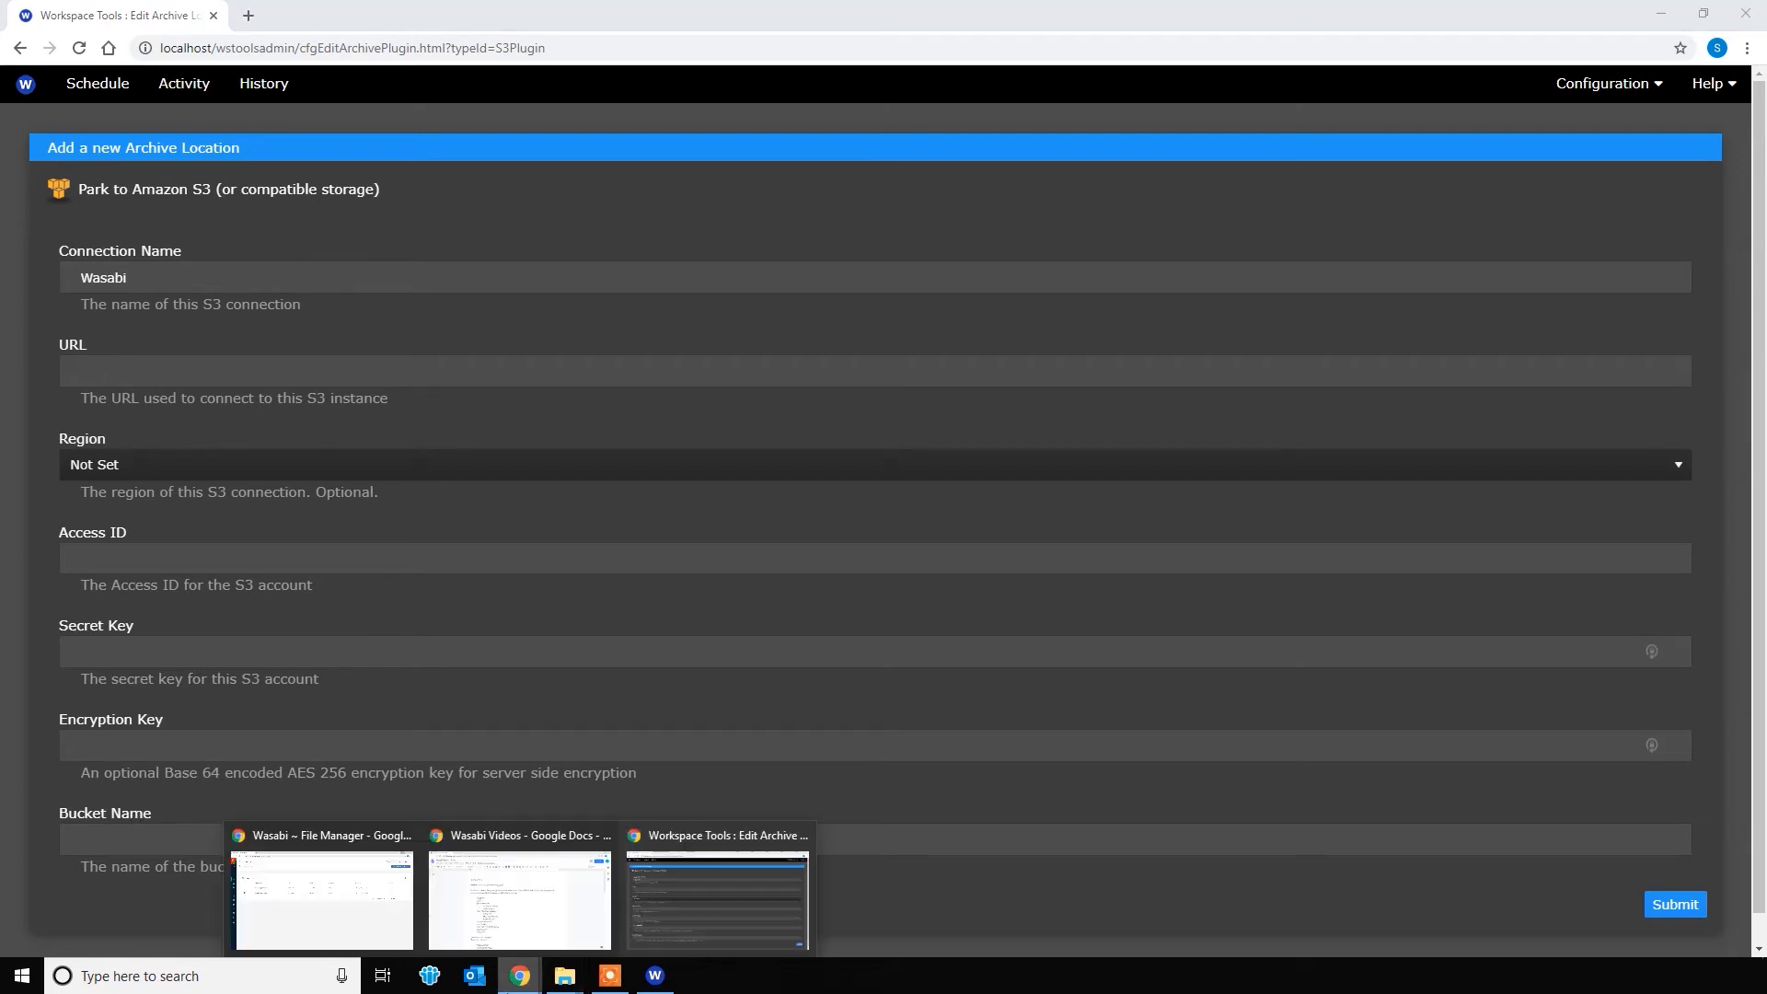
left_click(342, 912)
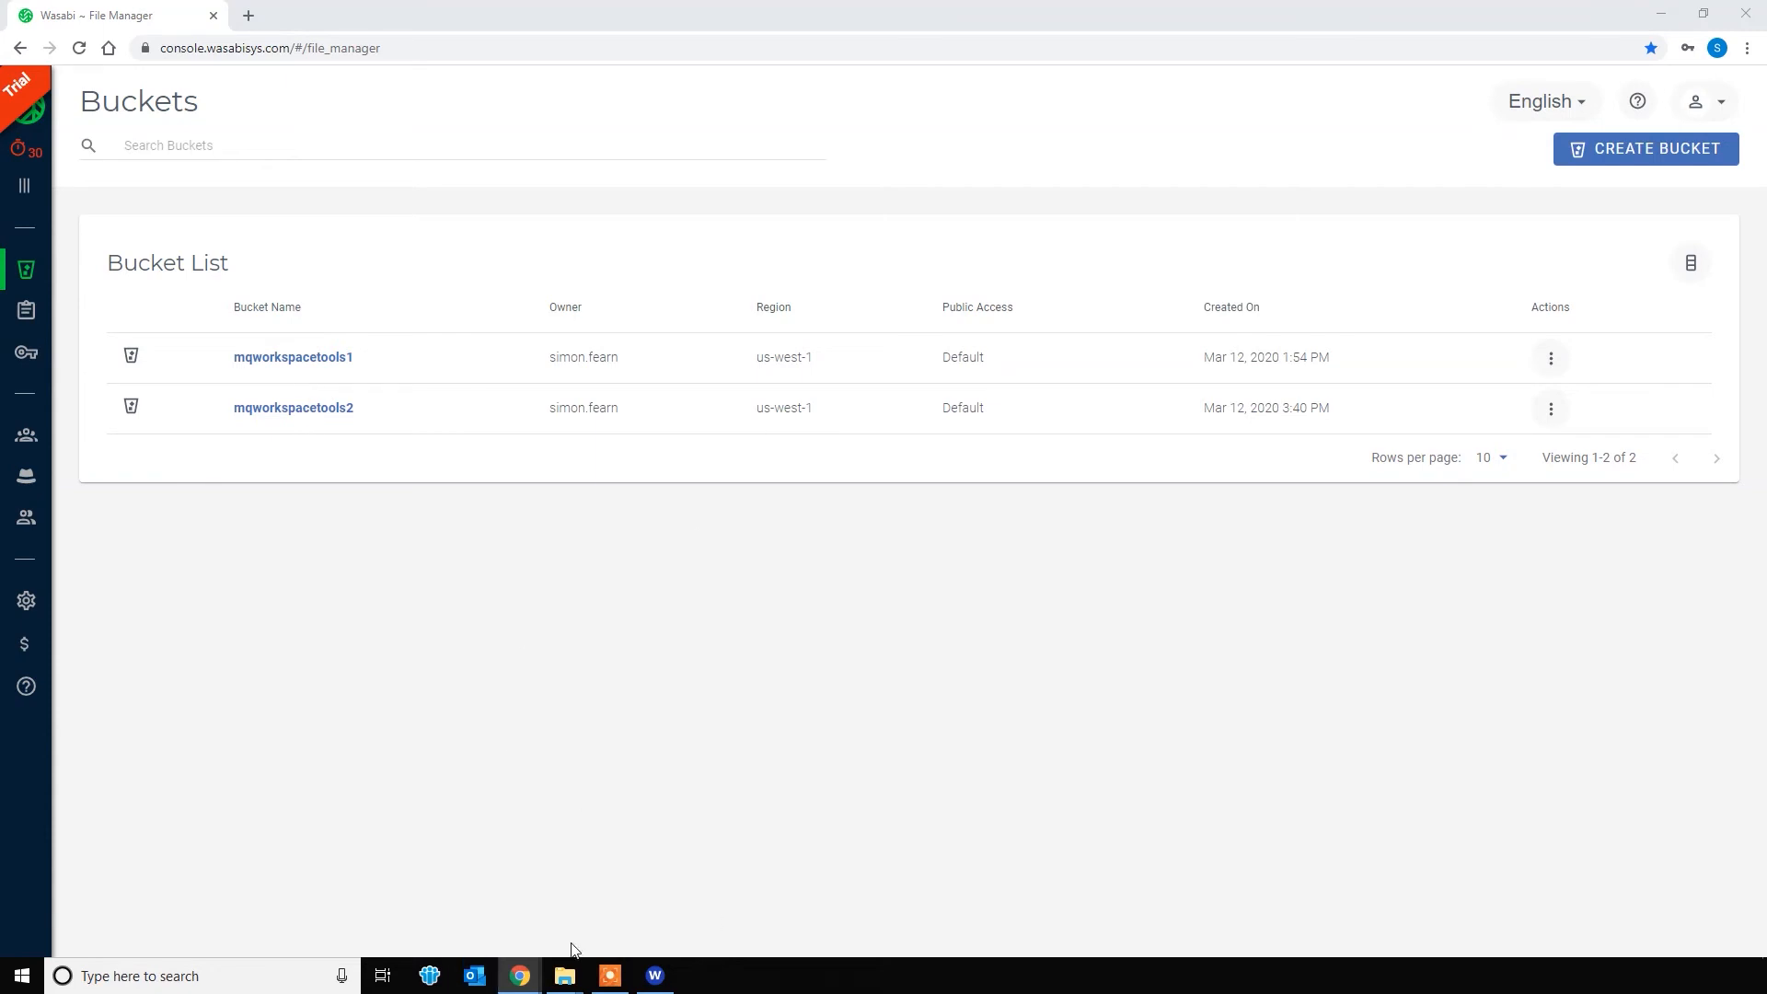
mouse_move(516, 977)
left_click(655, 893)
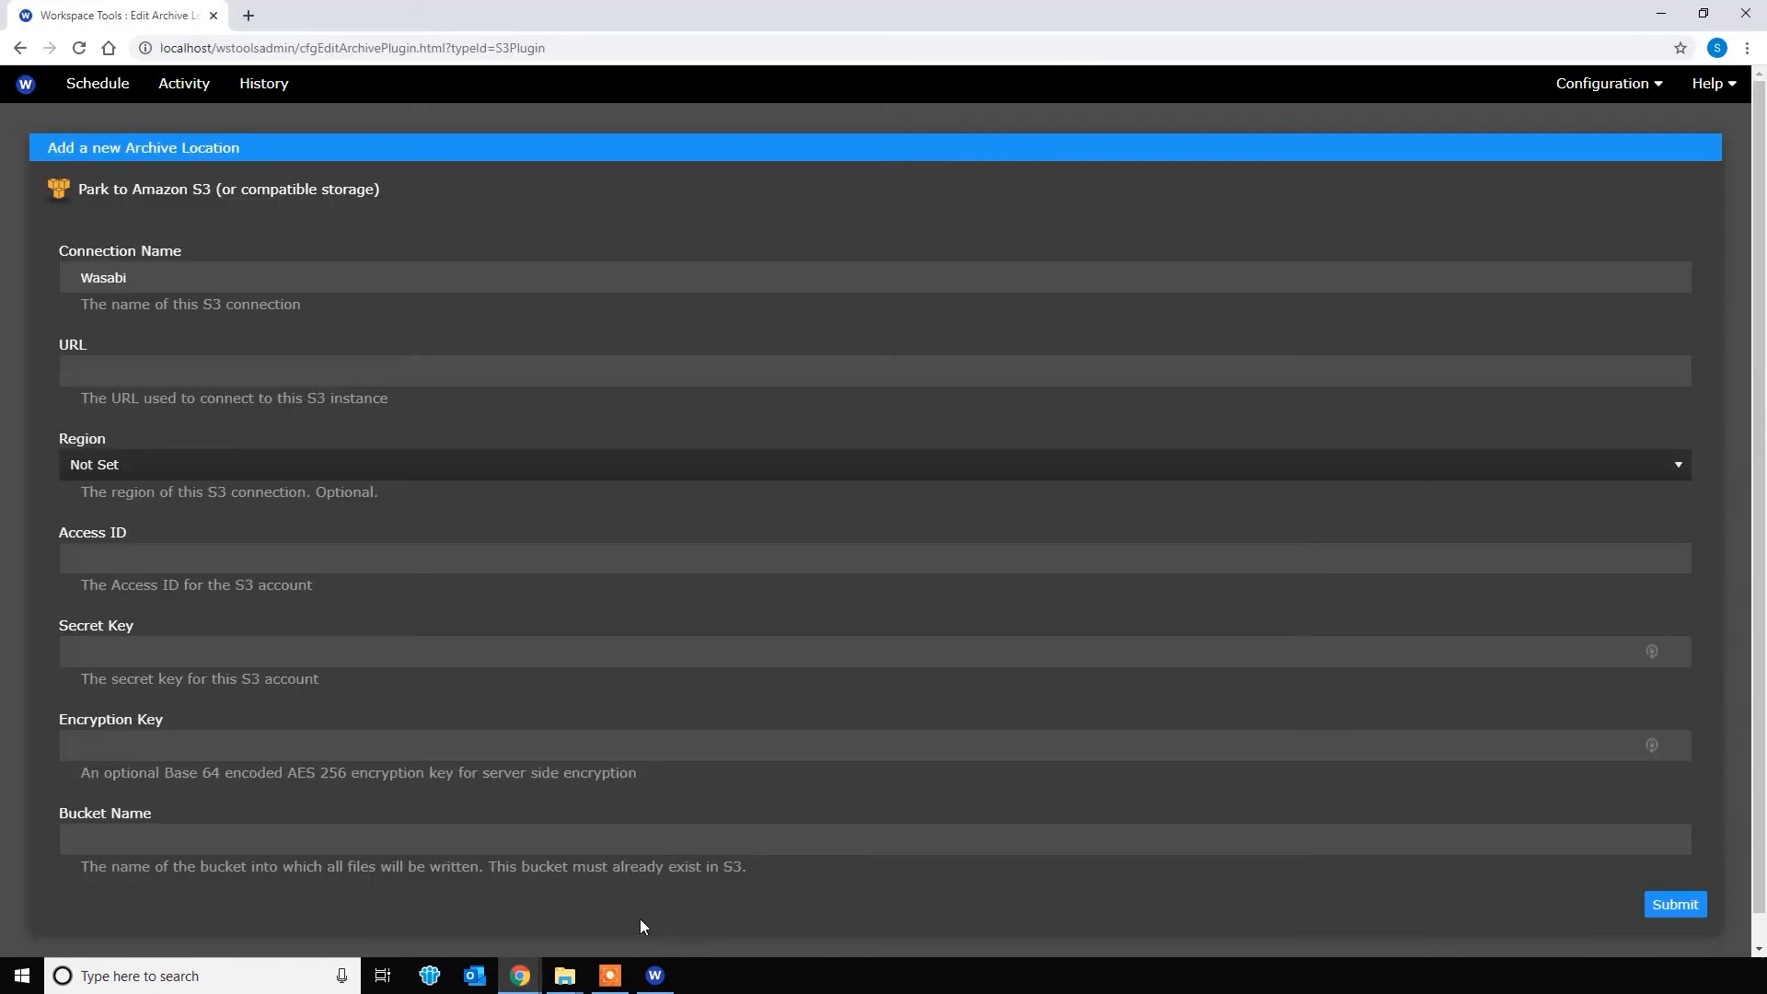
left_click(180, 369)
type("https://s3")
type(".us-west-1.wasabisys.com")
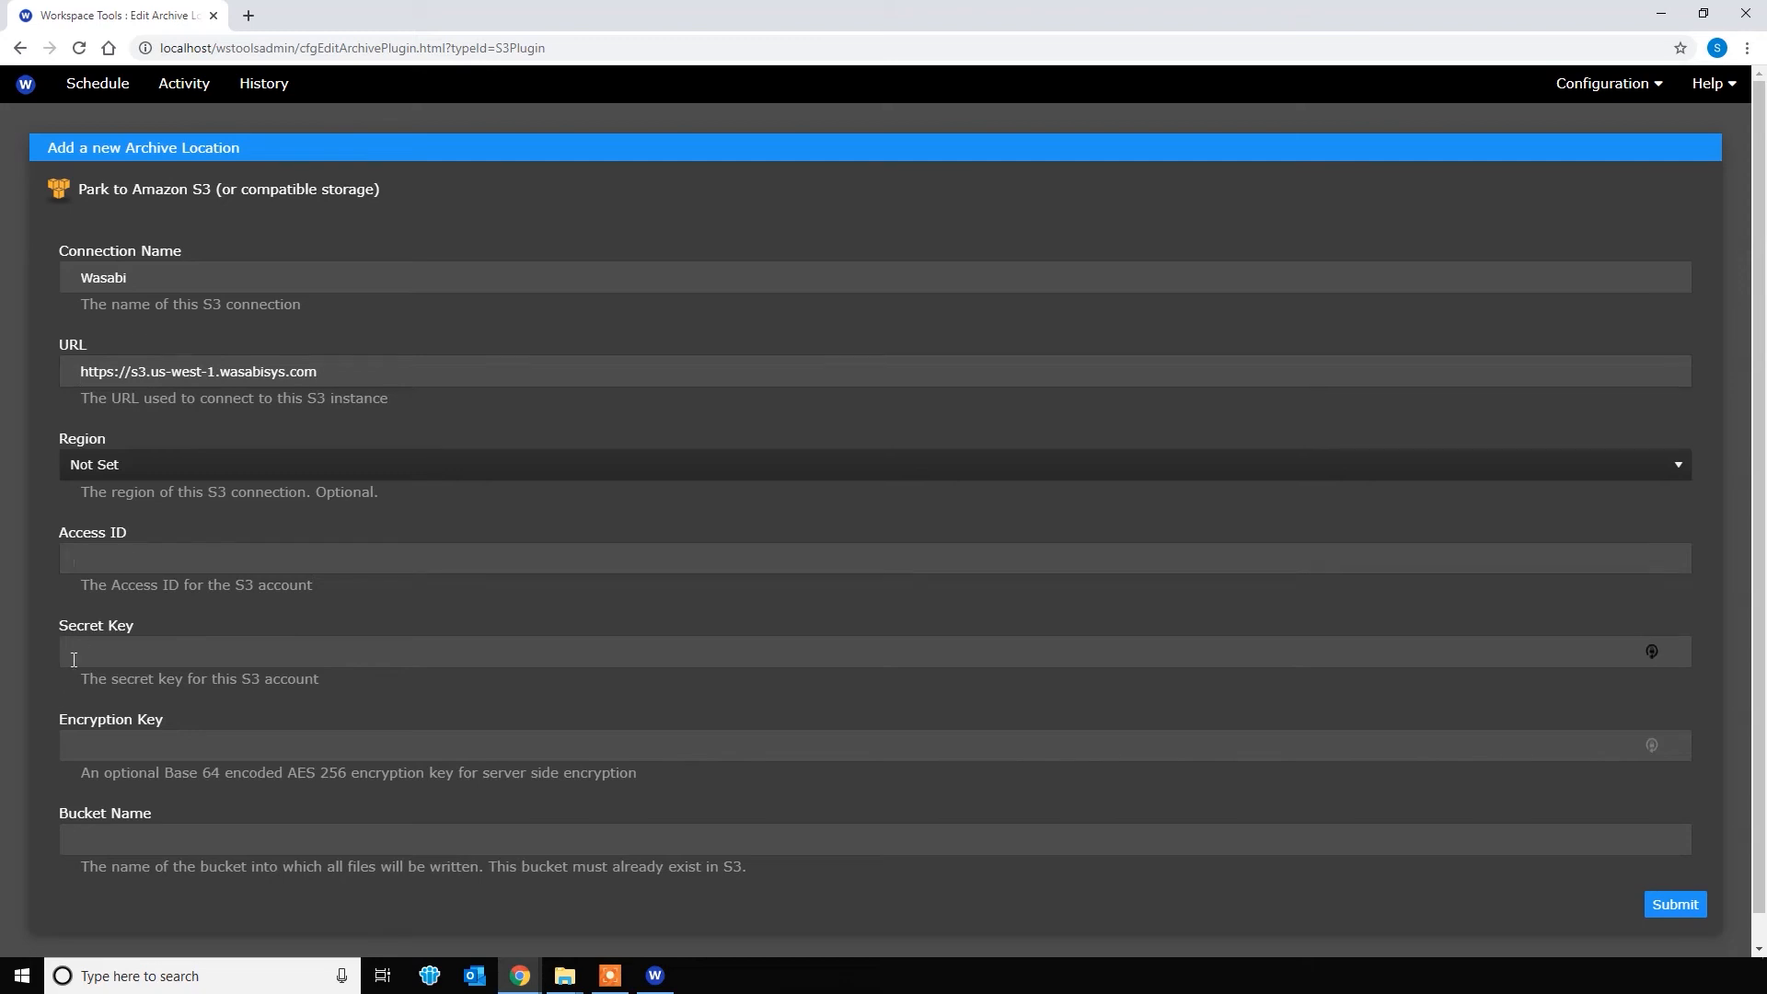
Switch to the Wasabi console, create a new root user access key and download its credentials as a CSV file.
left_click(90, 560)
mouse_move(520, 975)
left_click(350, 935)
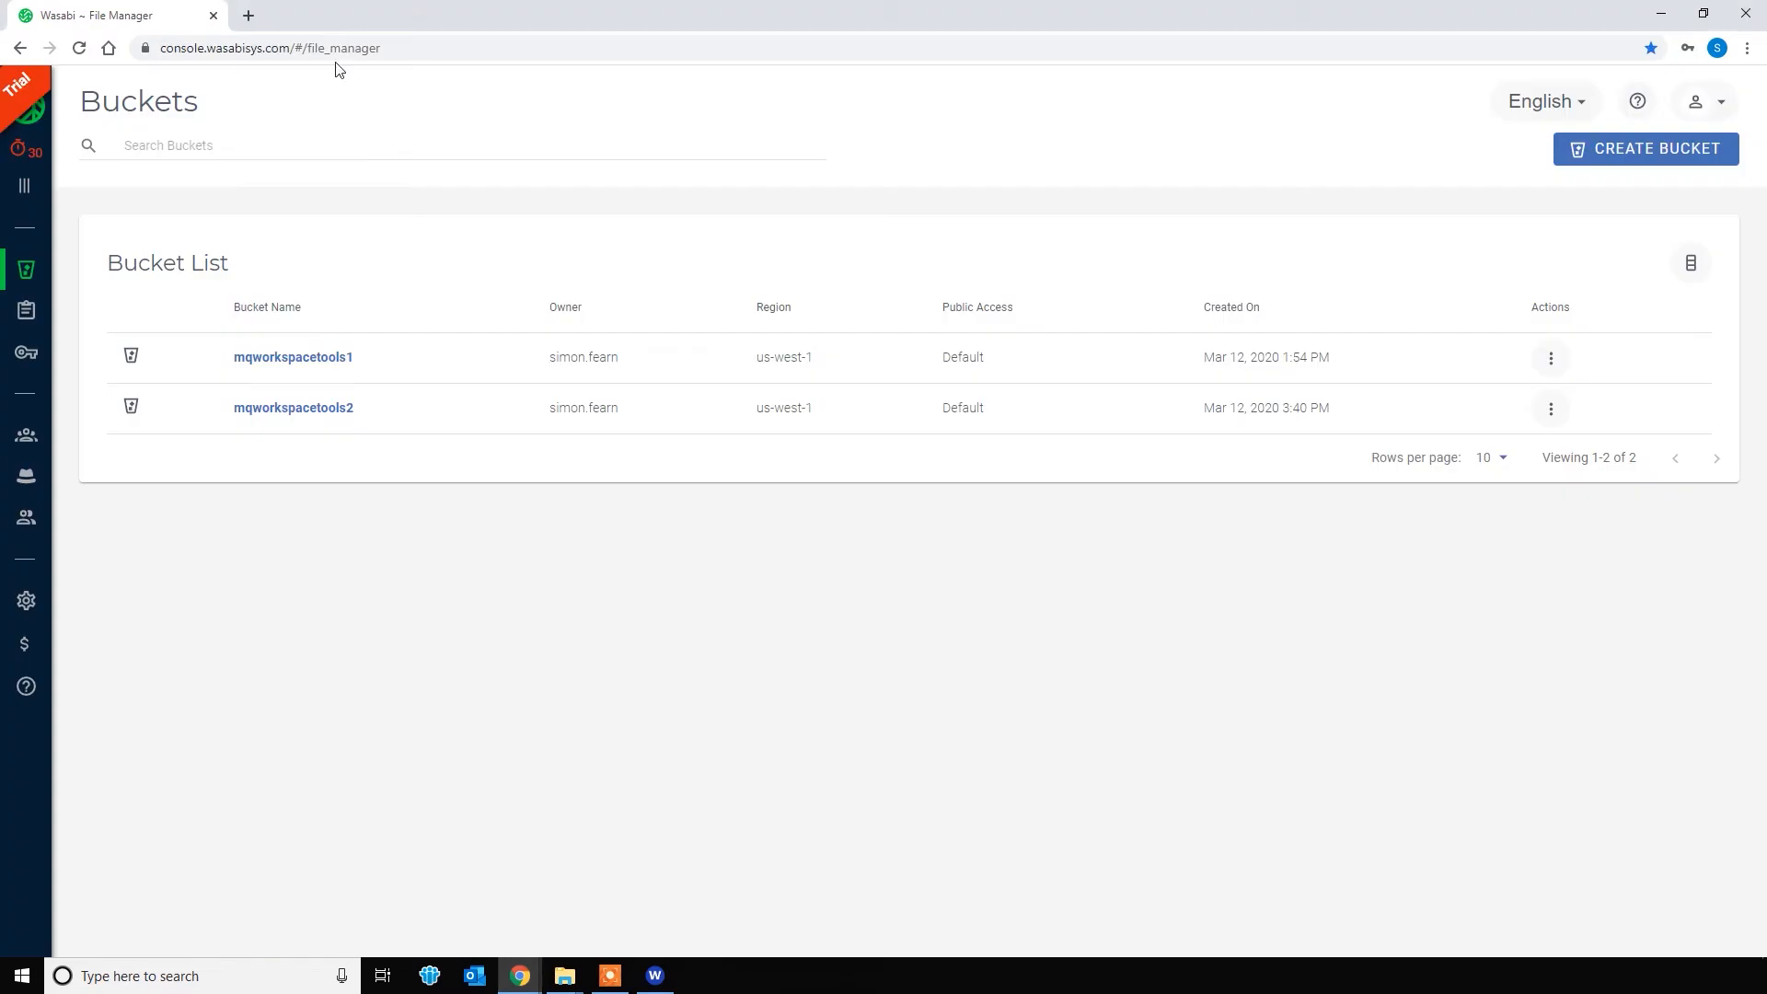
left_click(25, 358)
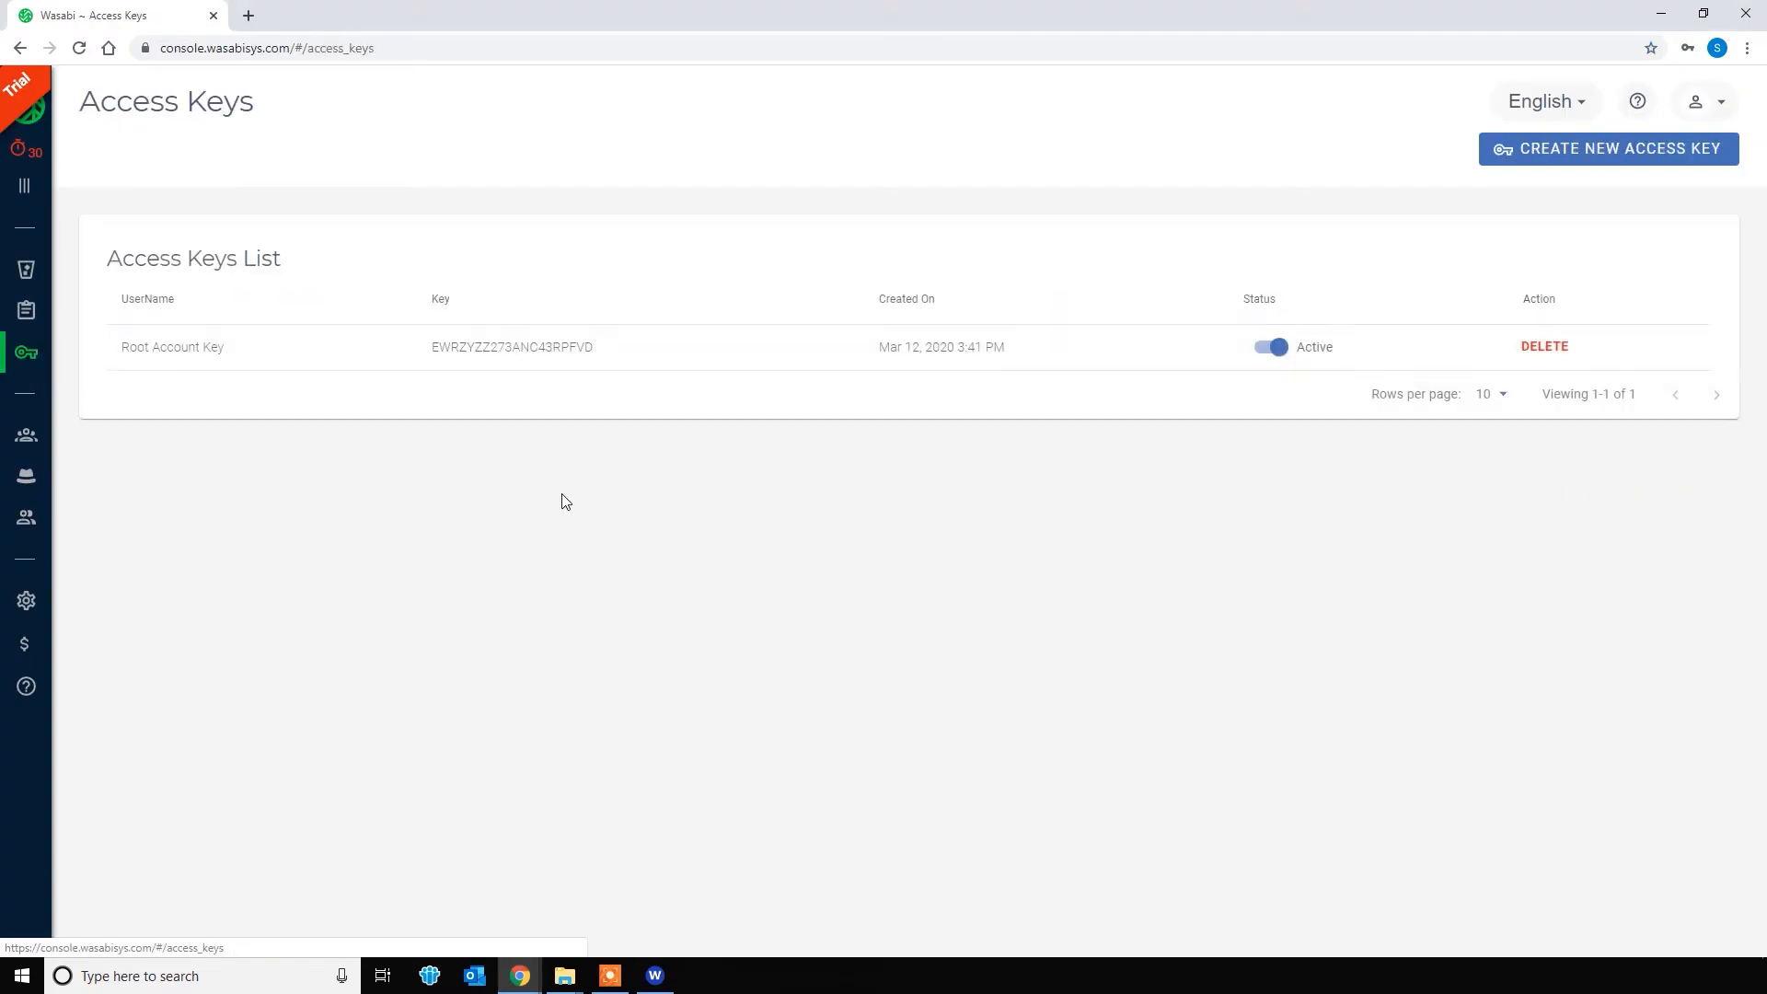
left_click(1609, 147)
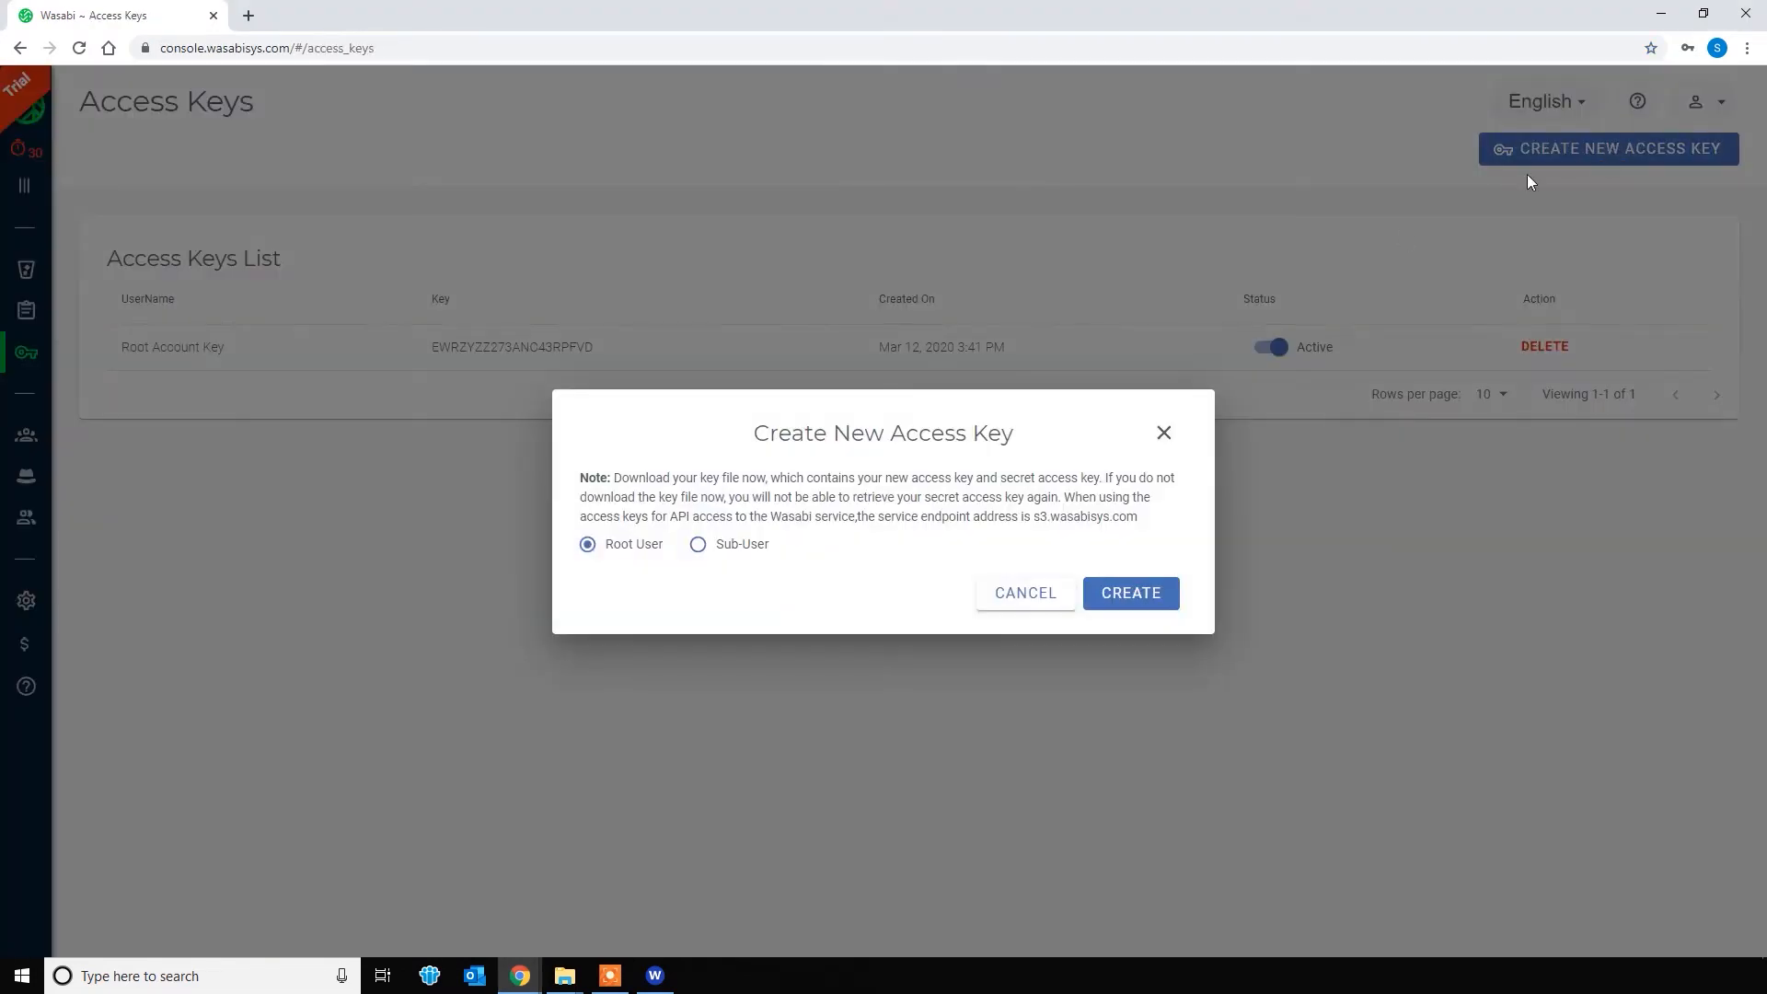
left_click(1140, 597)
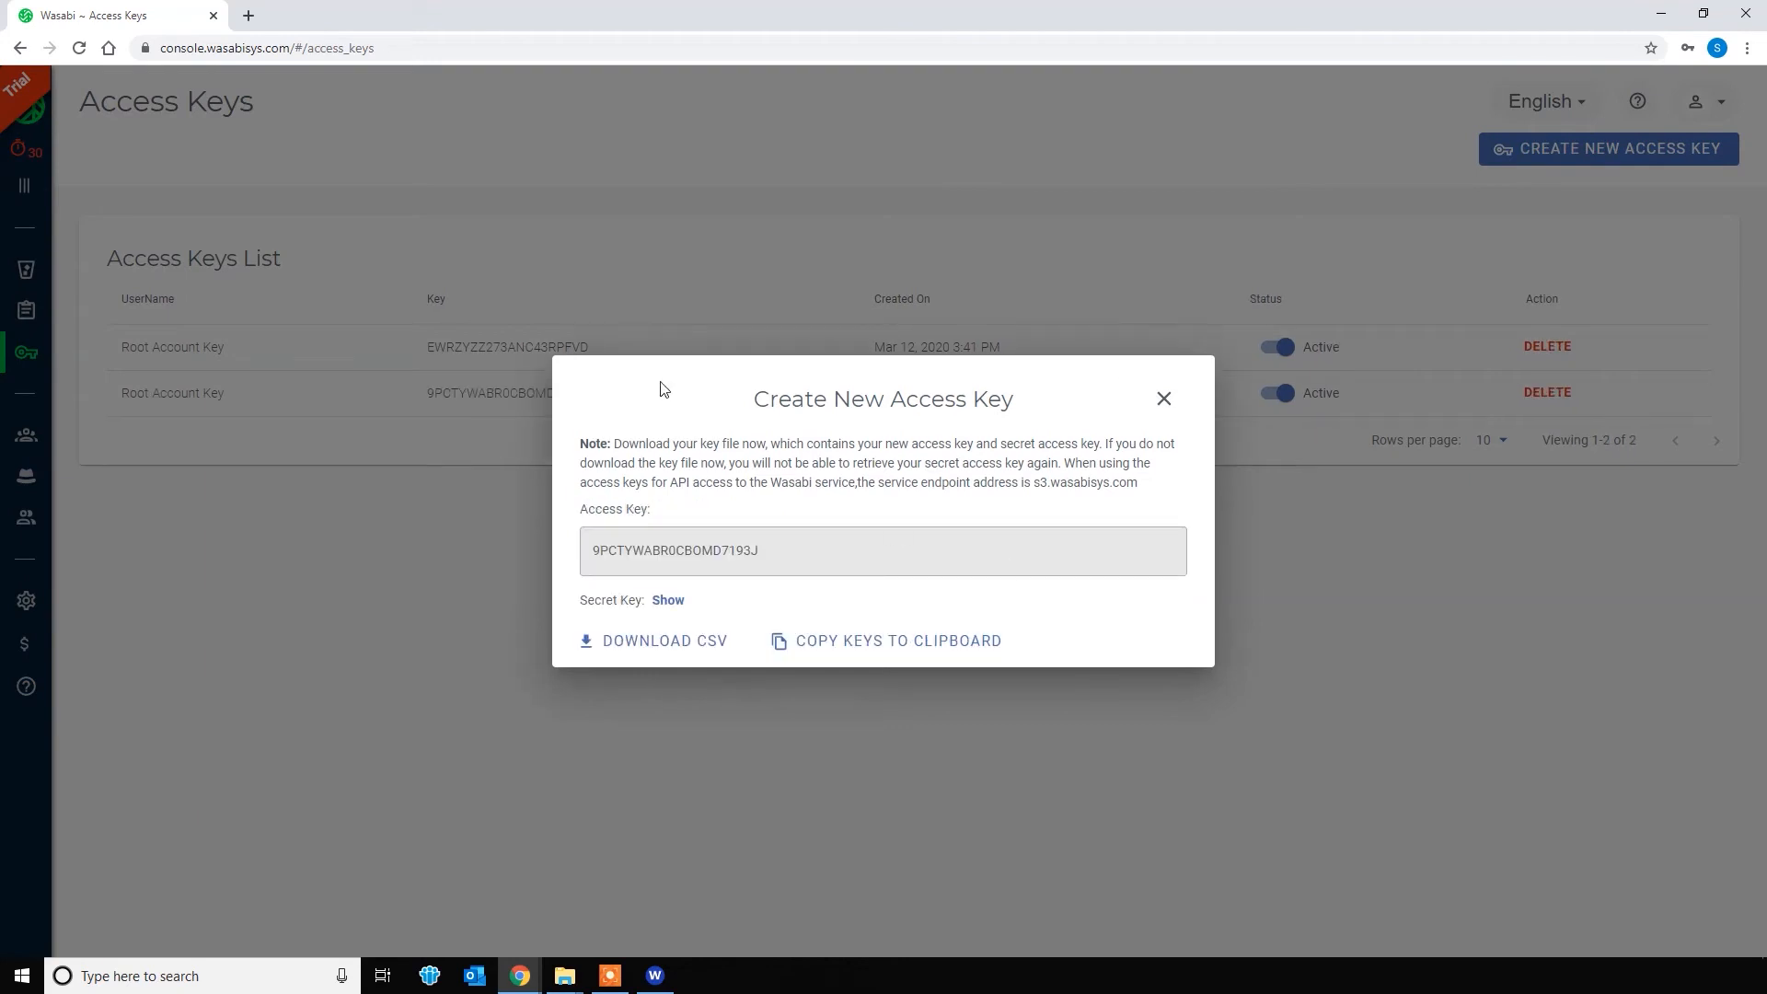
left_click(670, 641)
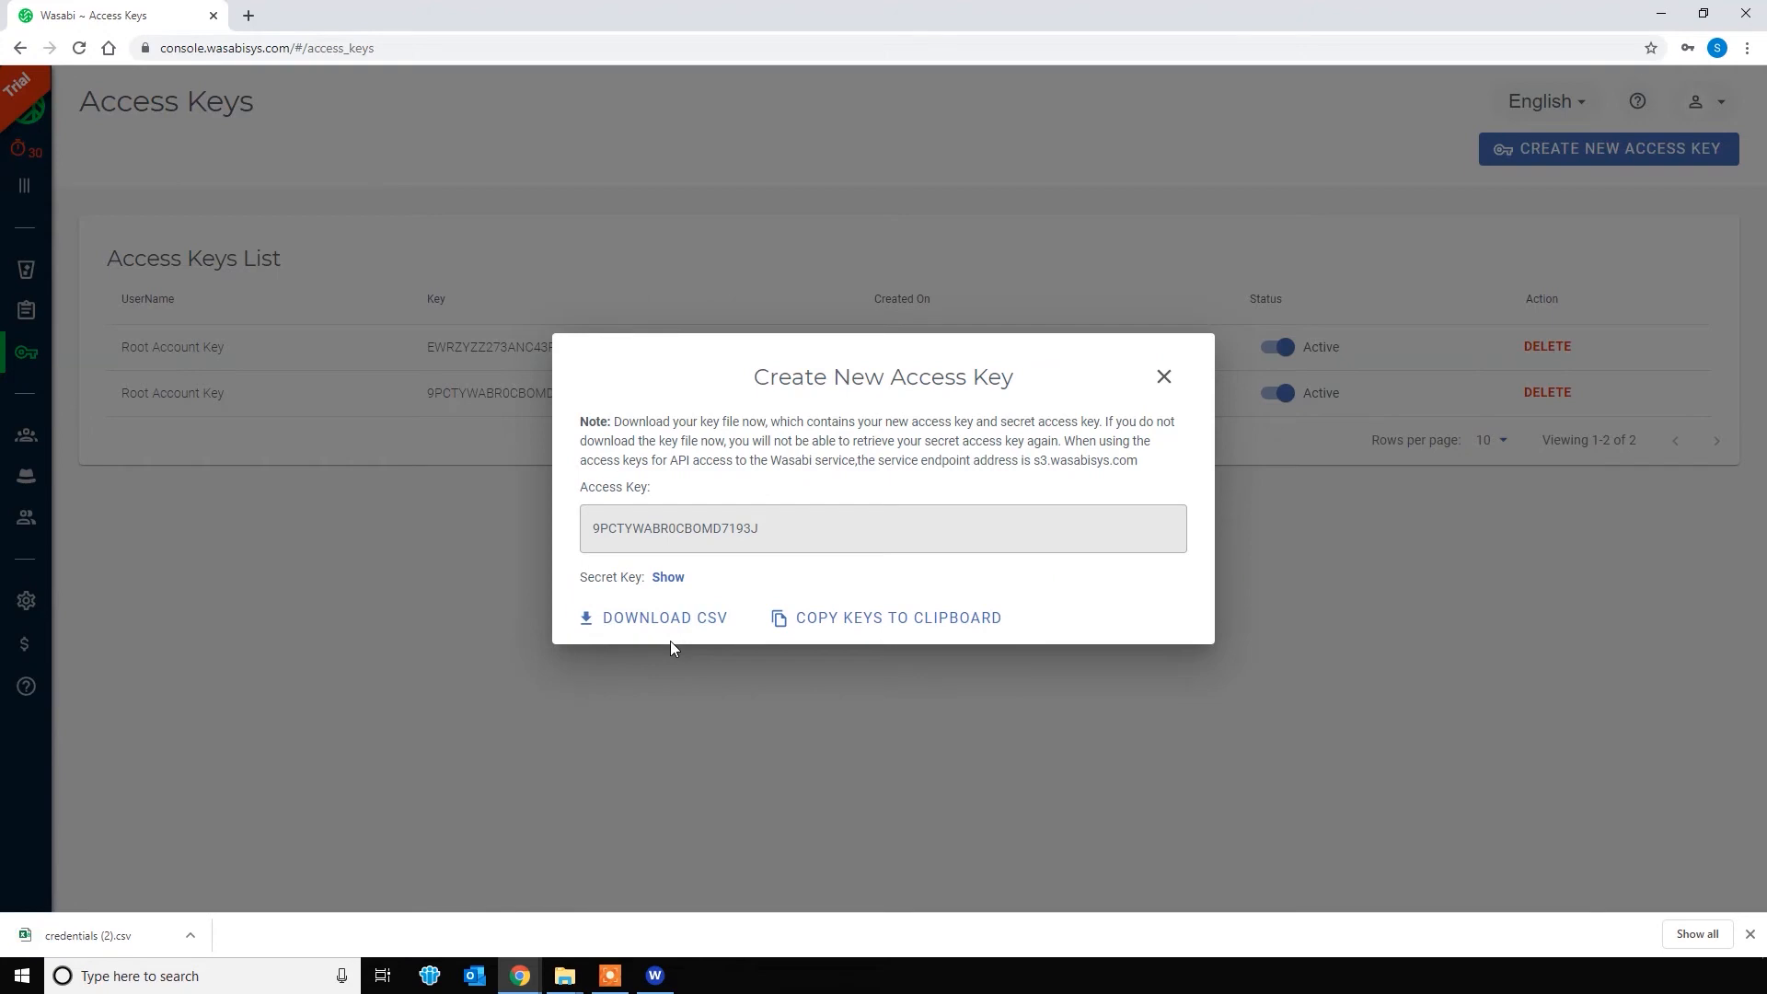
left_click(1164, 377)
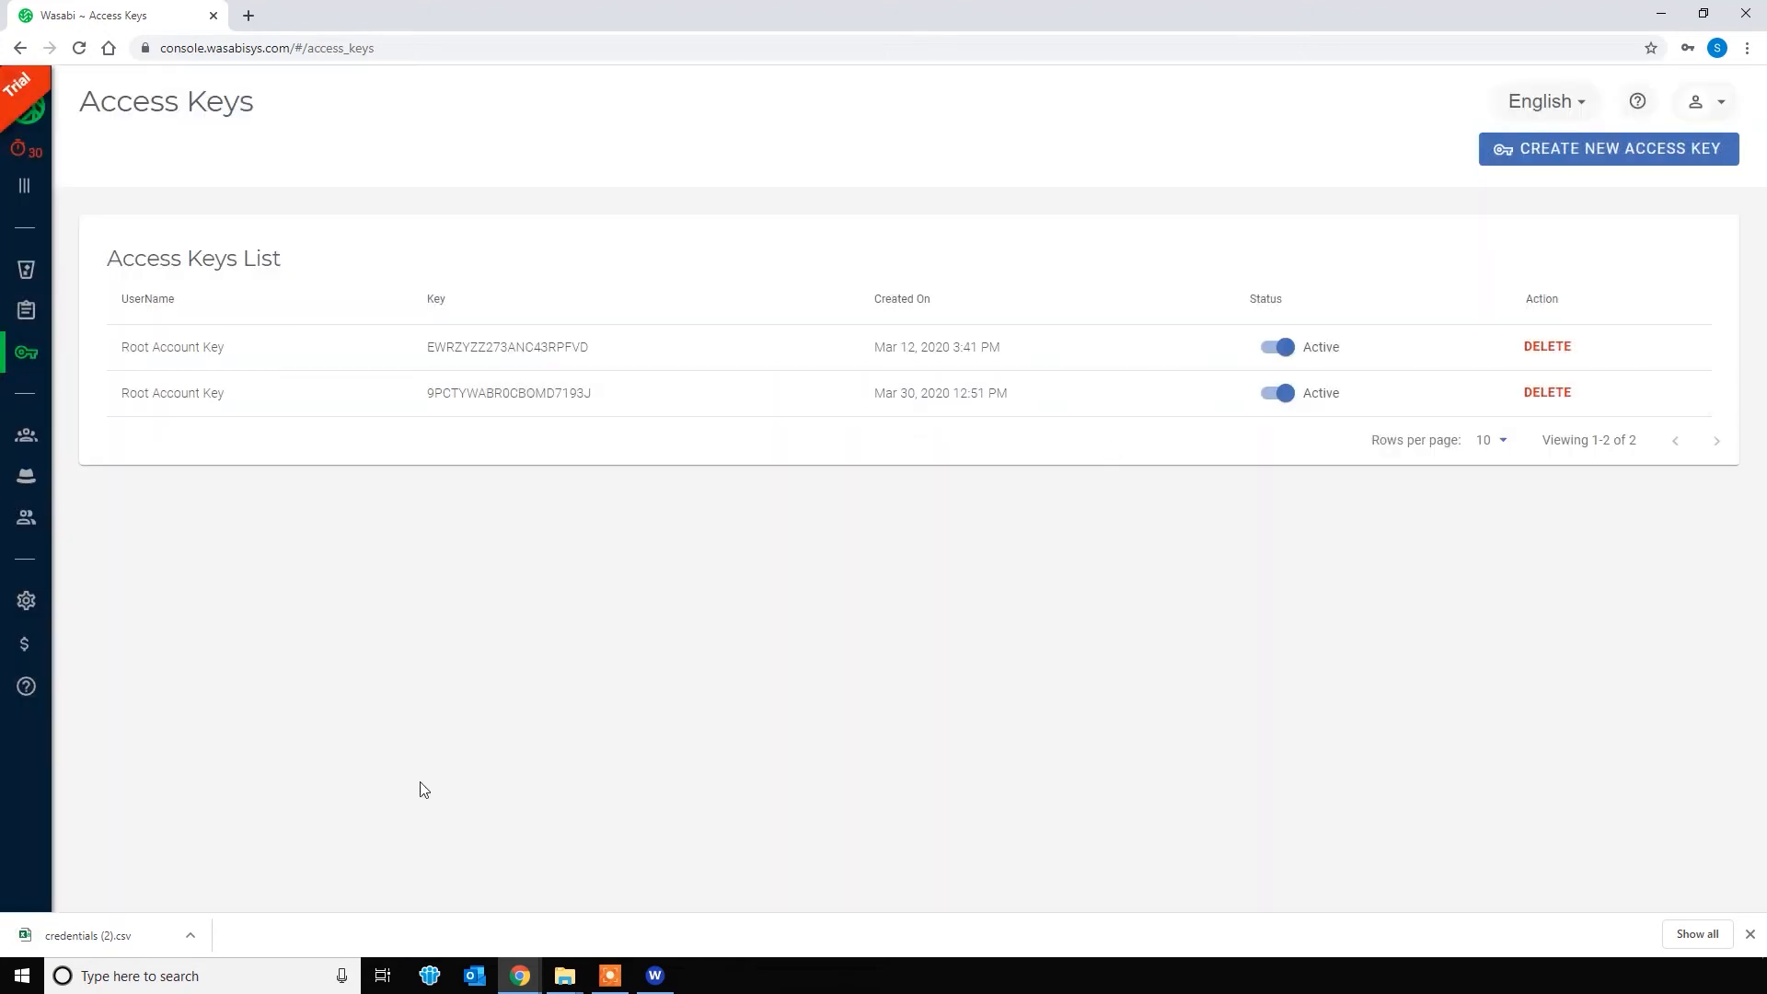
Open the downloaded credentials (2).csv in Excel, widen the key columns and move the spreadsheet off the browser window.
left_click(190, 935)
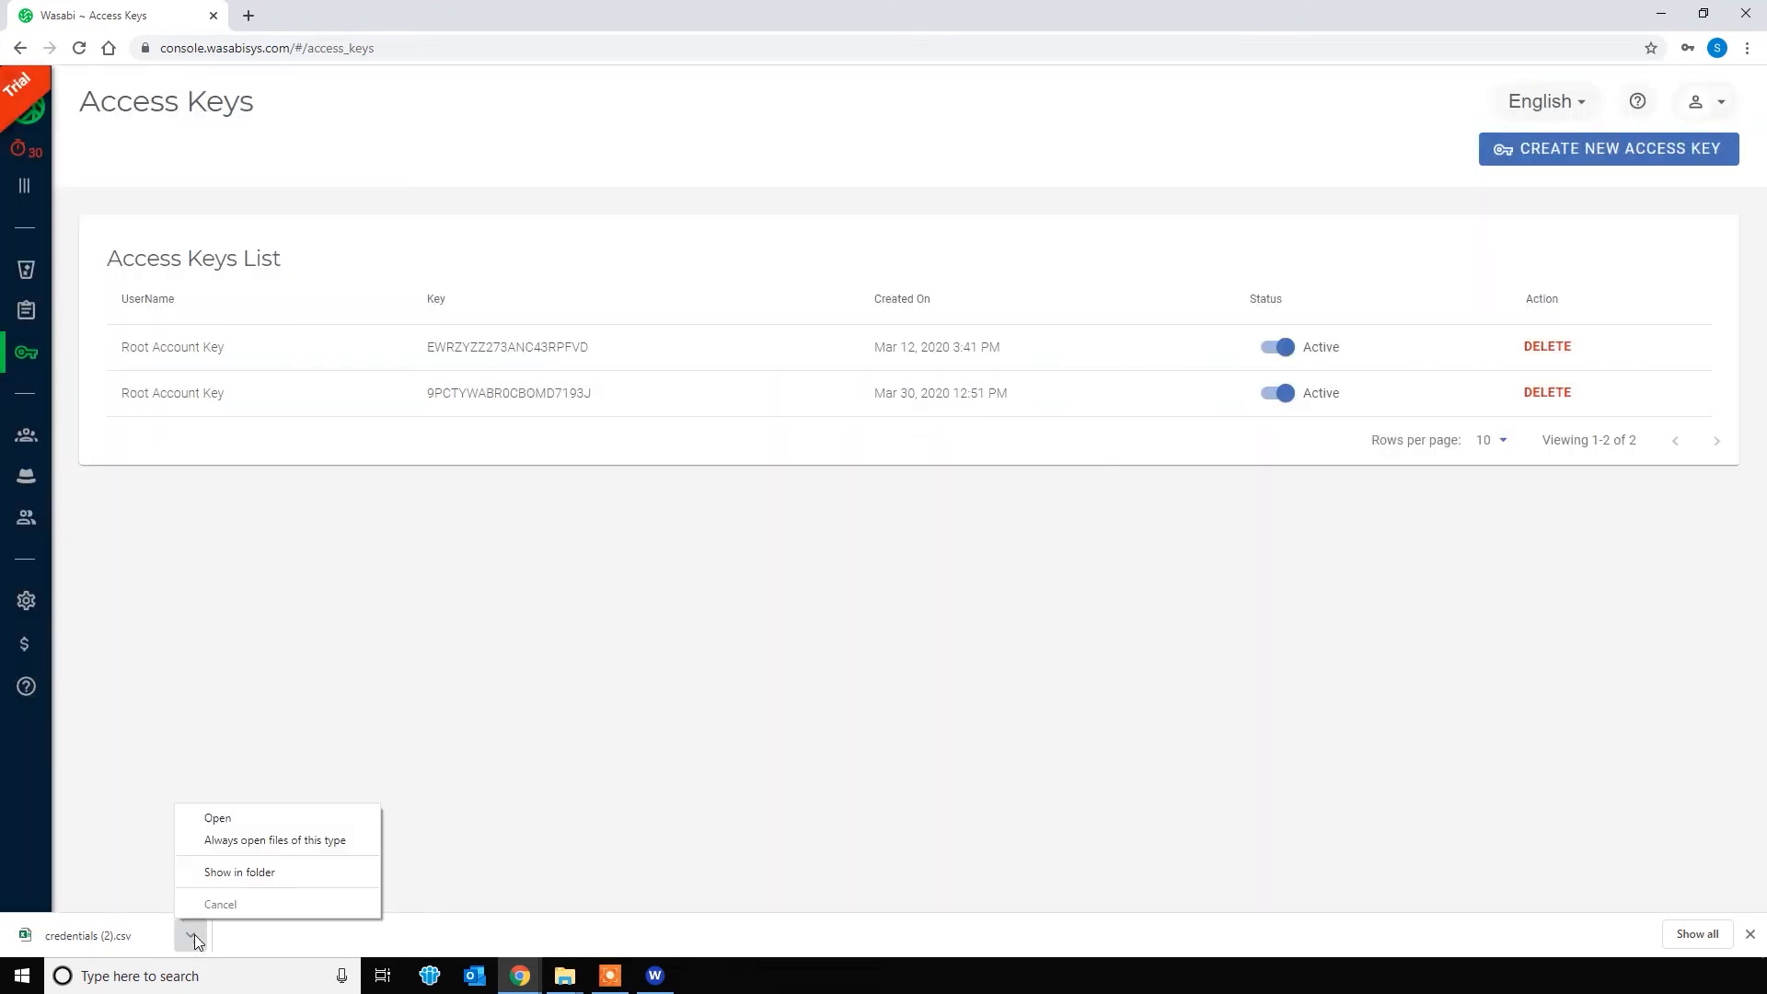
left_click(236, 819)
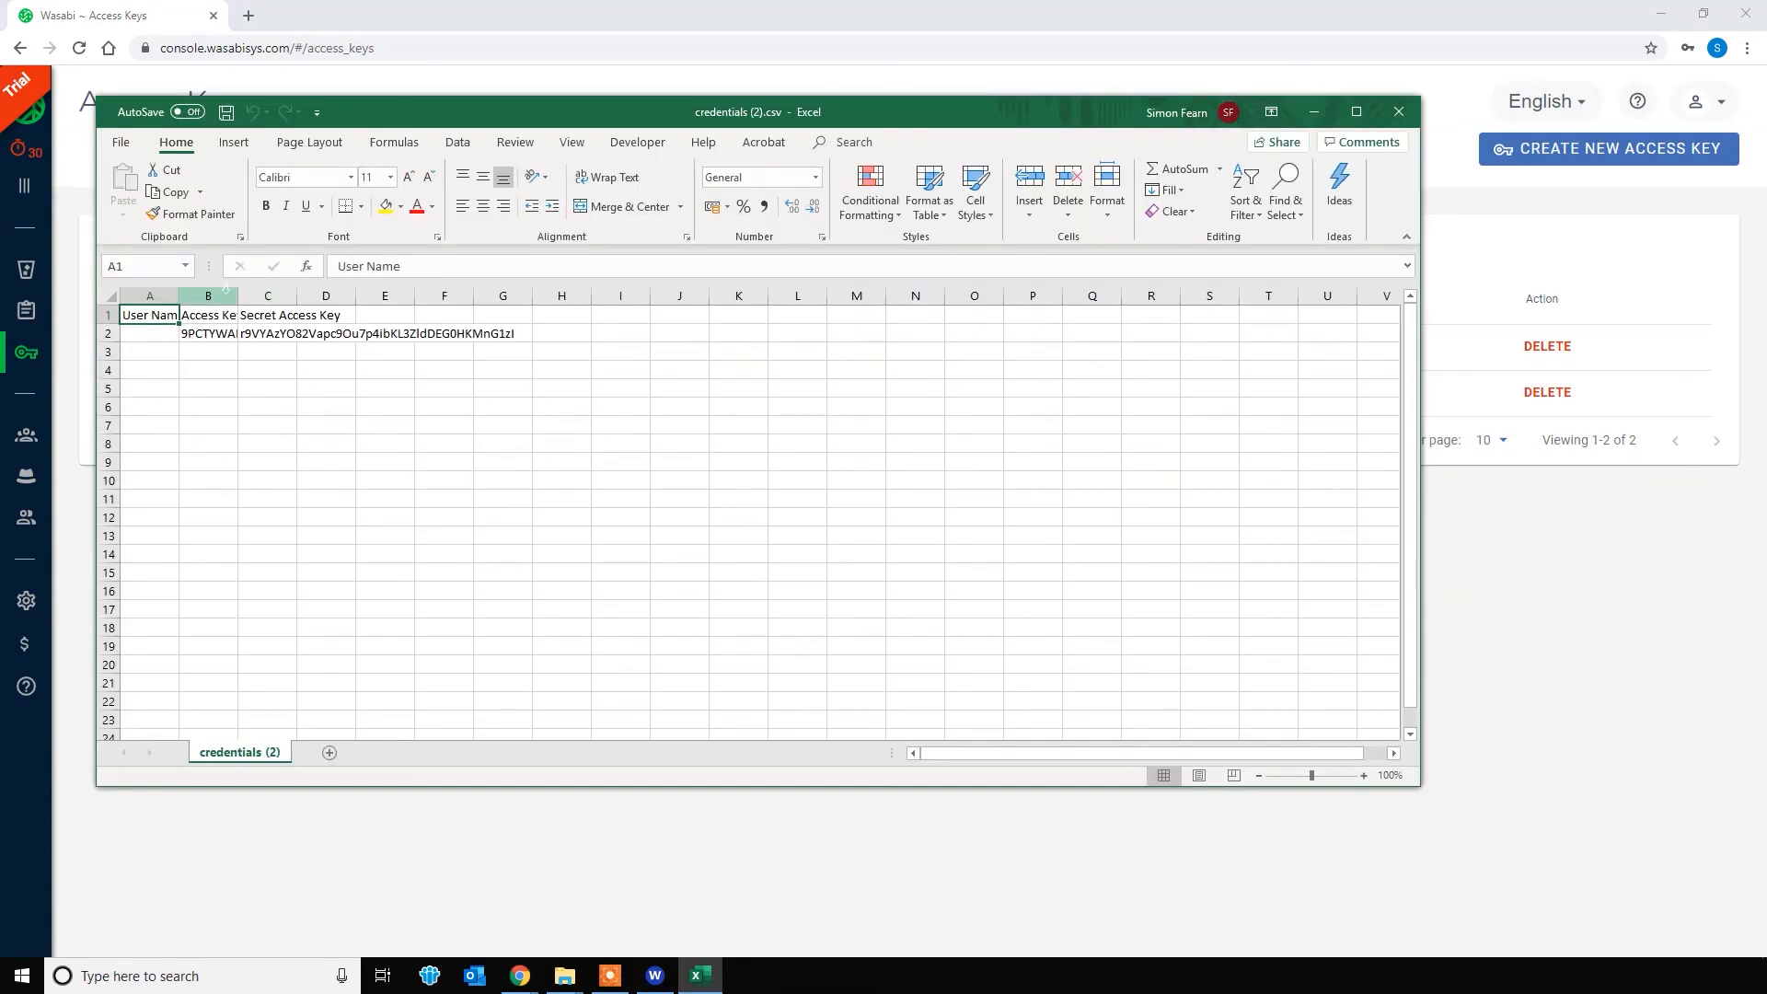
left_click_drag(240, 295, 635, 295)
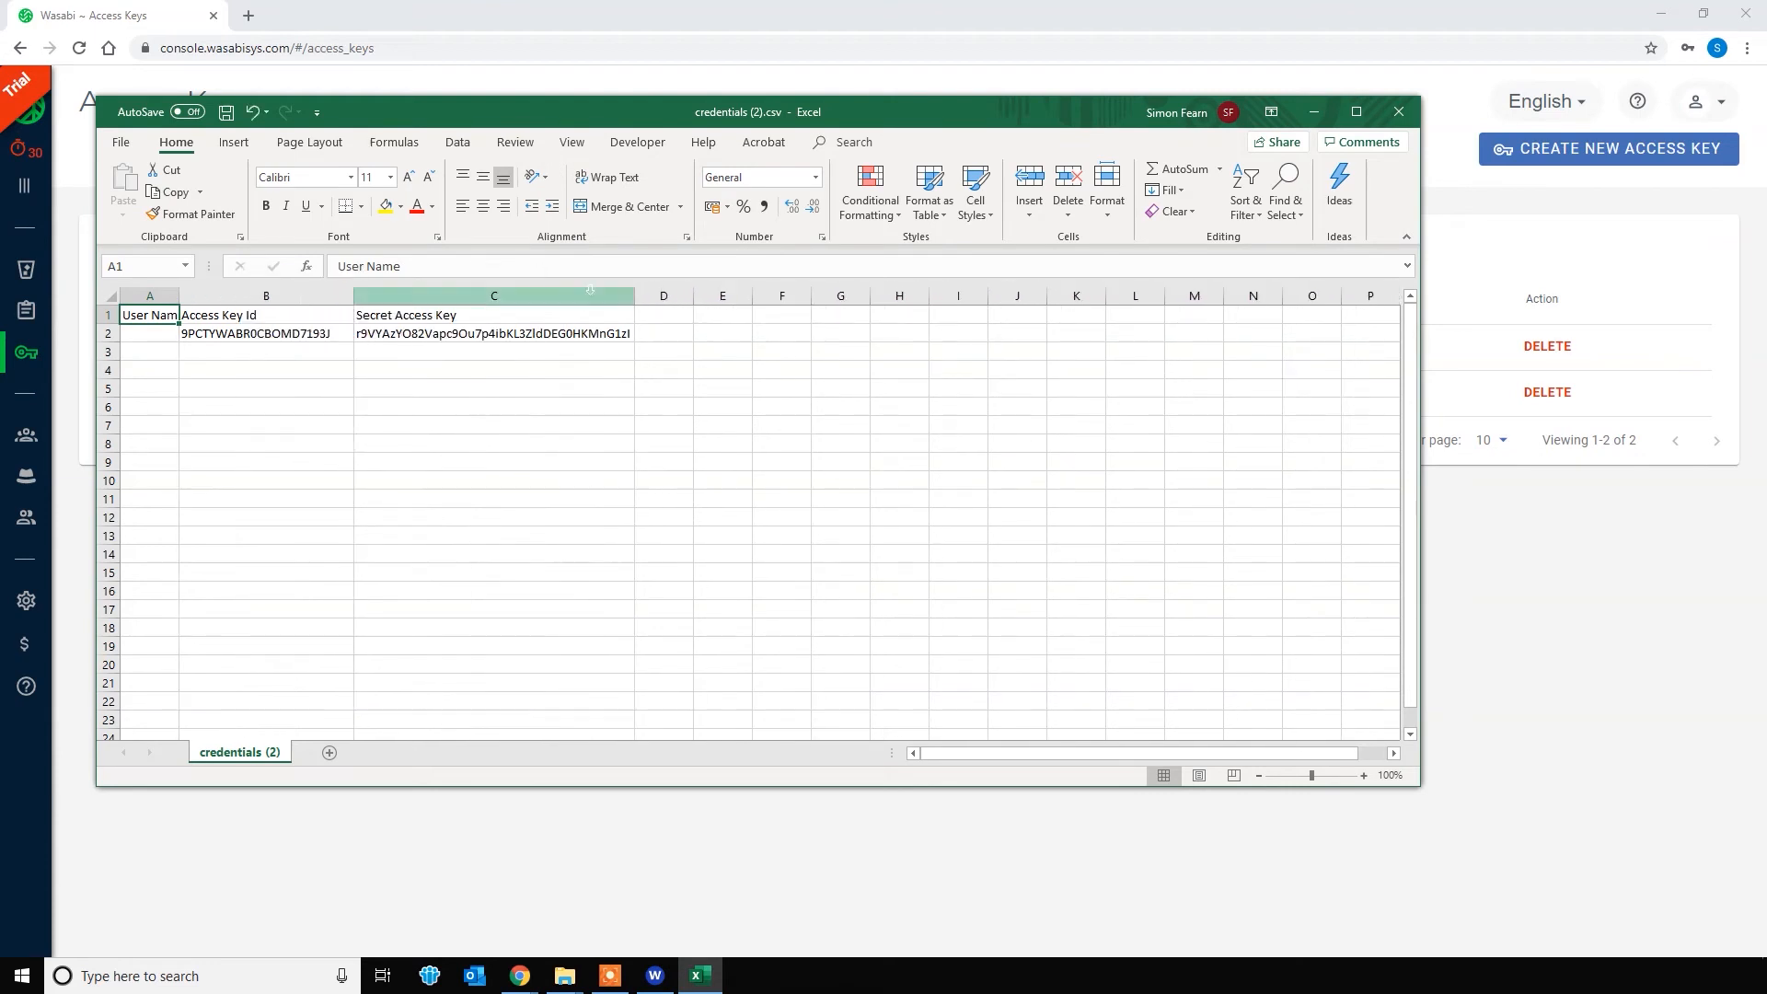
left_click_drag(588, 112, 1766, 313)
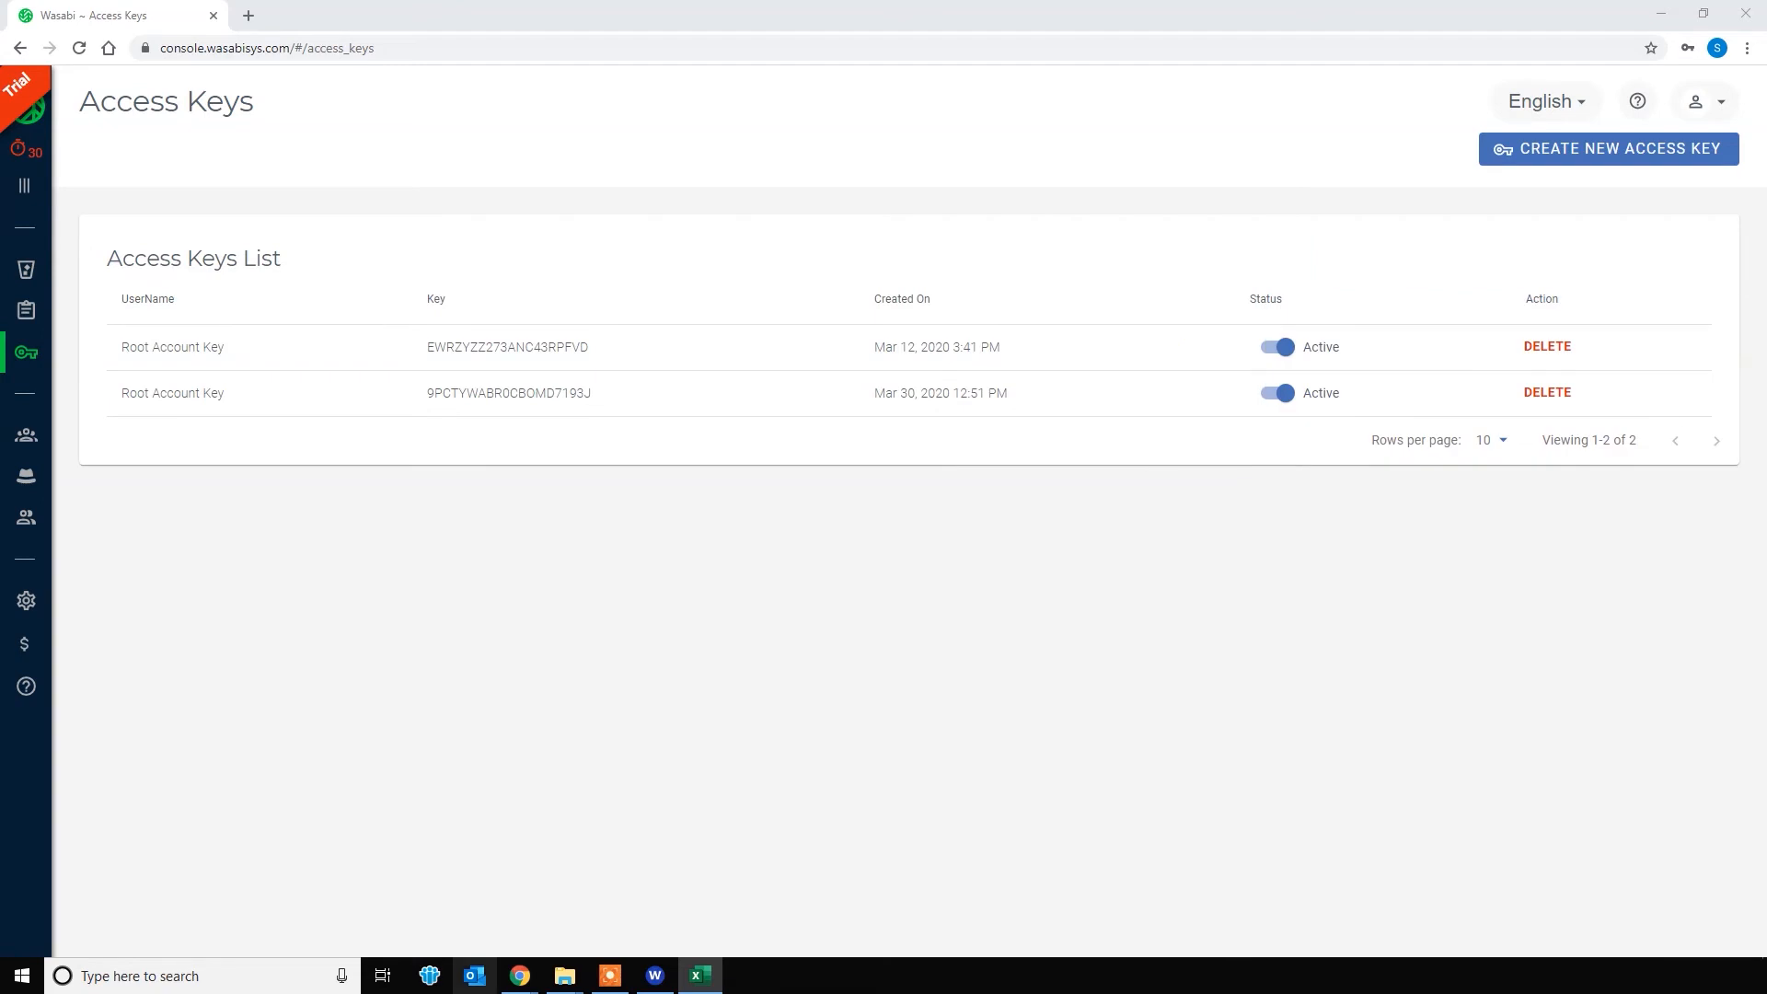
Return to the Workspace Tools archive location form and paste the access key ID from the credentials file as the Access ID.
left_click(518, 977)
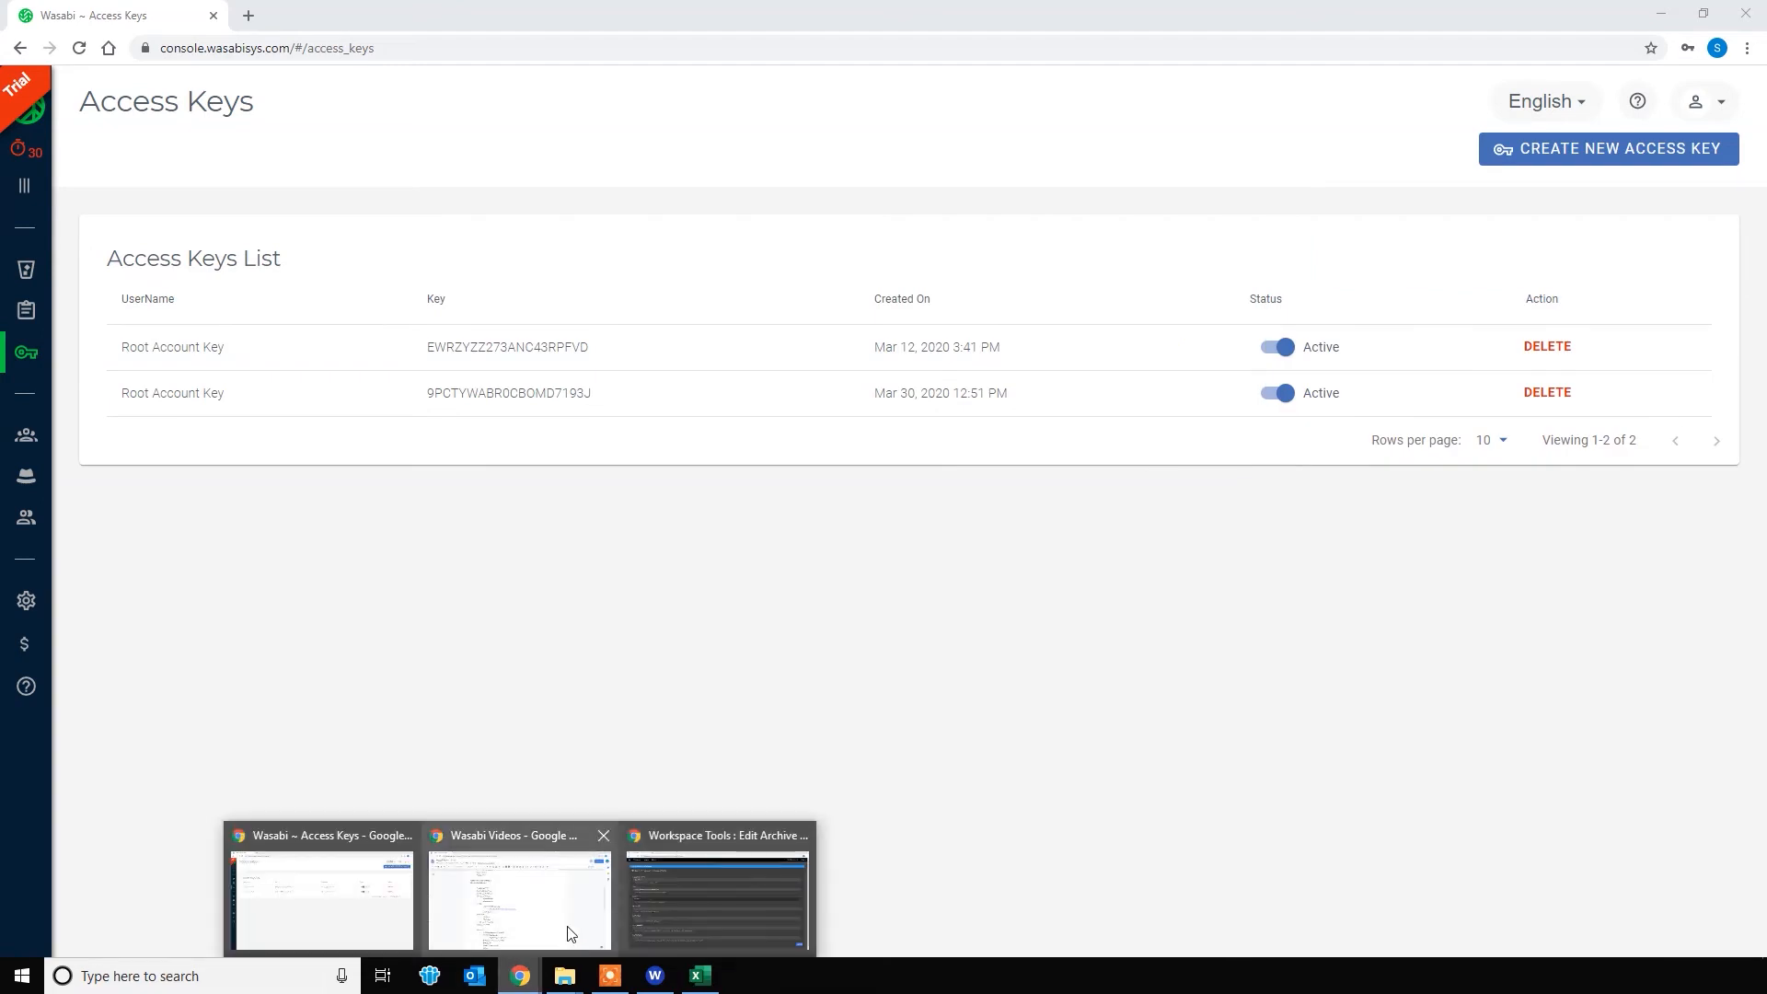
left_click(682, 918)
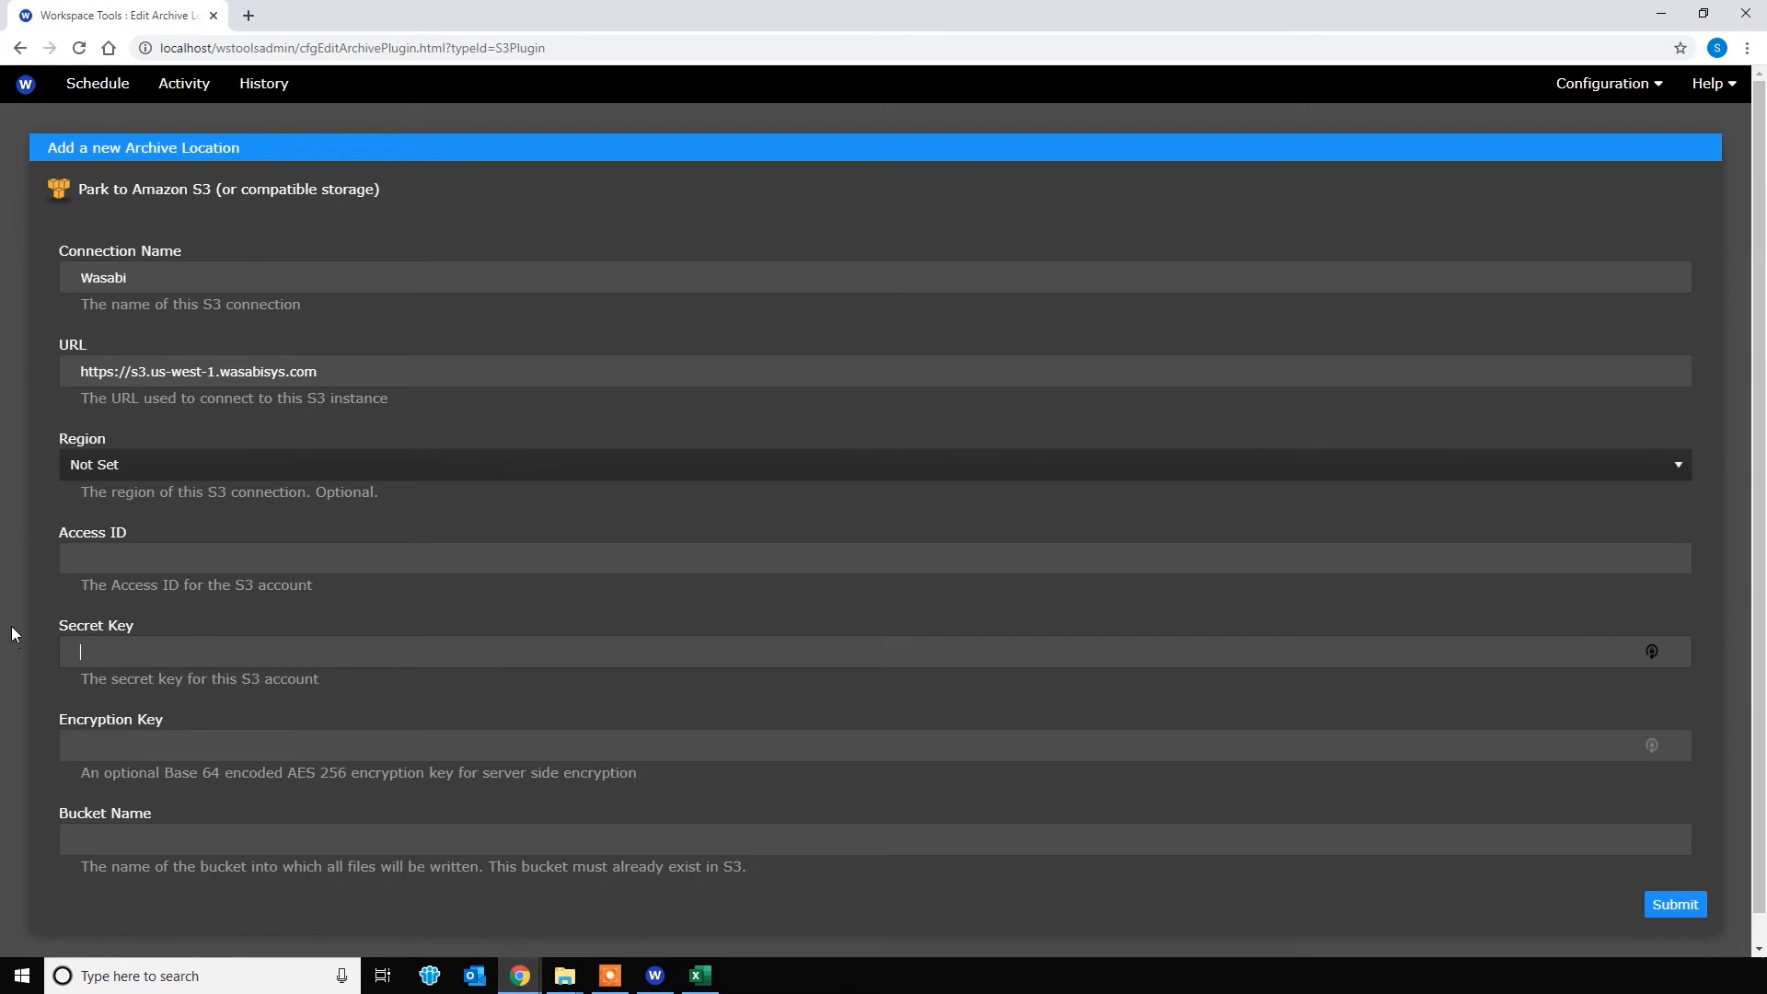
left_click(64, 556)
key("alt+Tab")
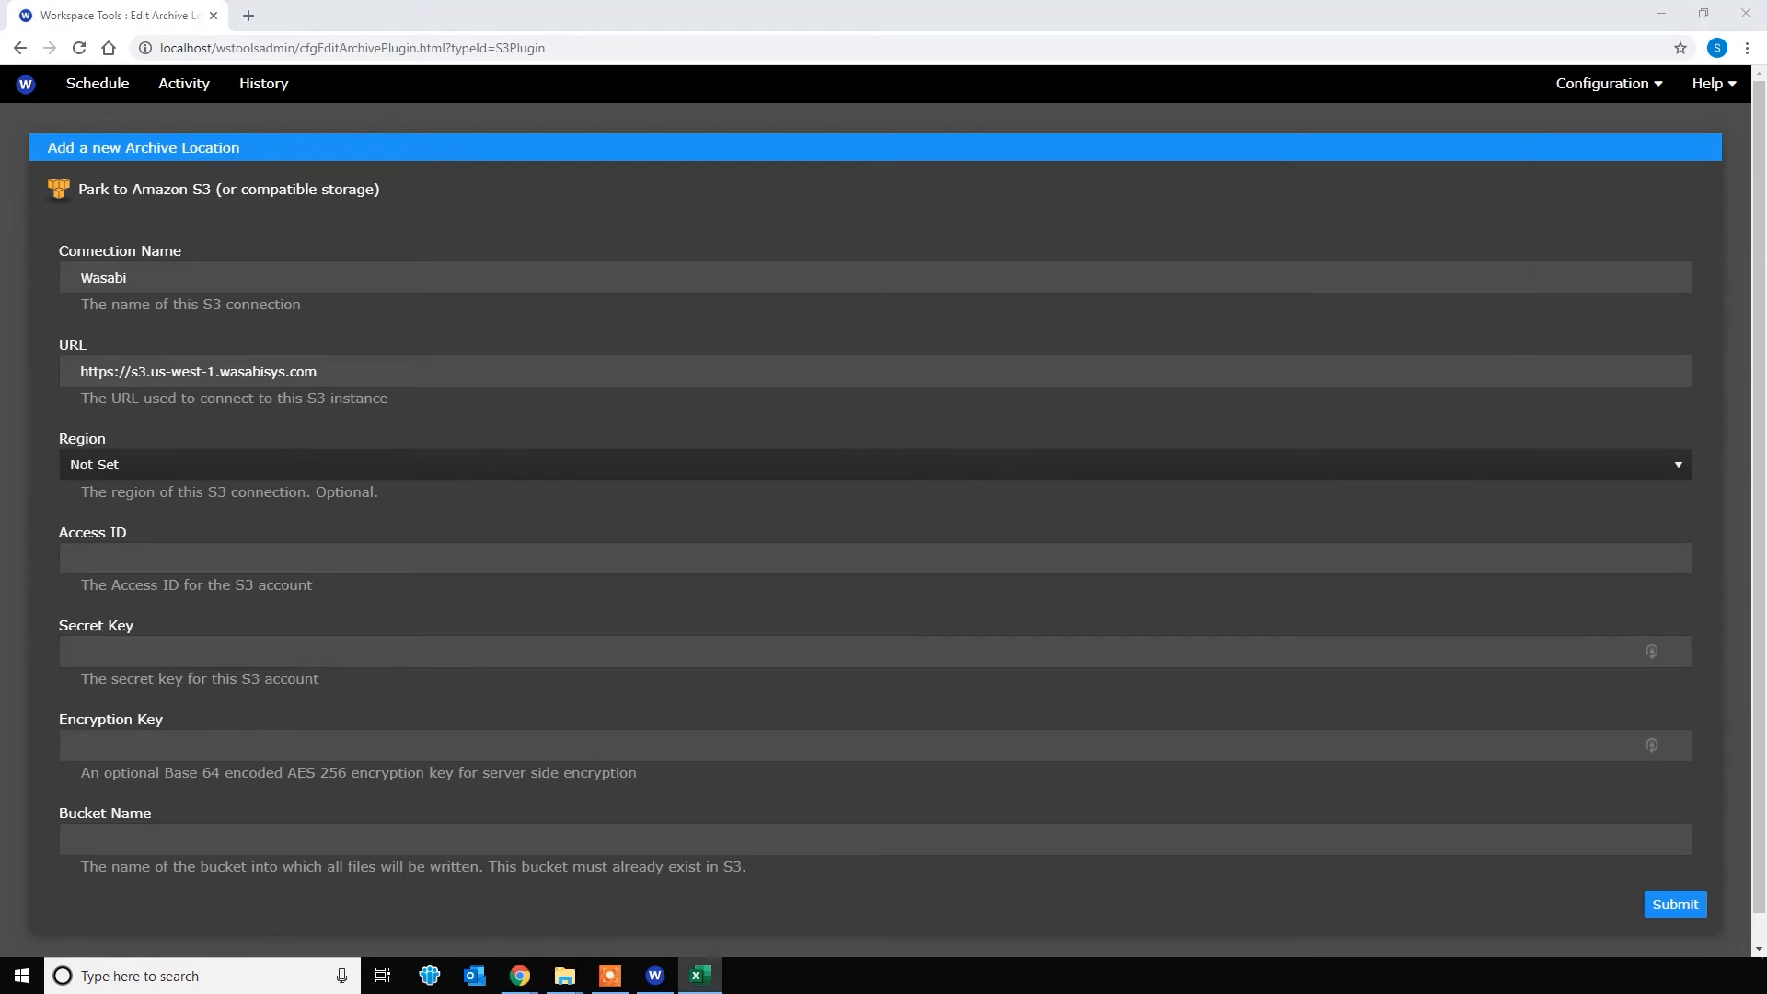
right_click(150, 561)
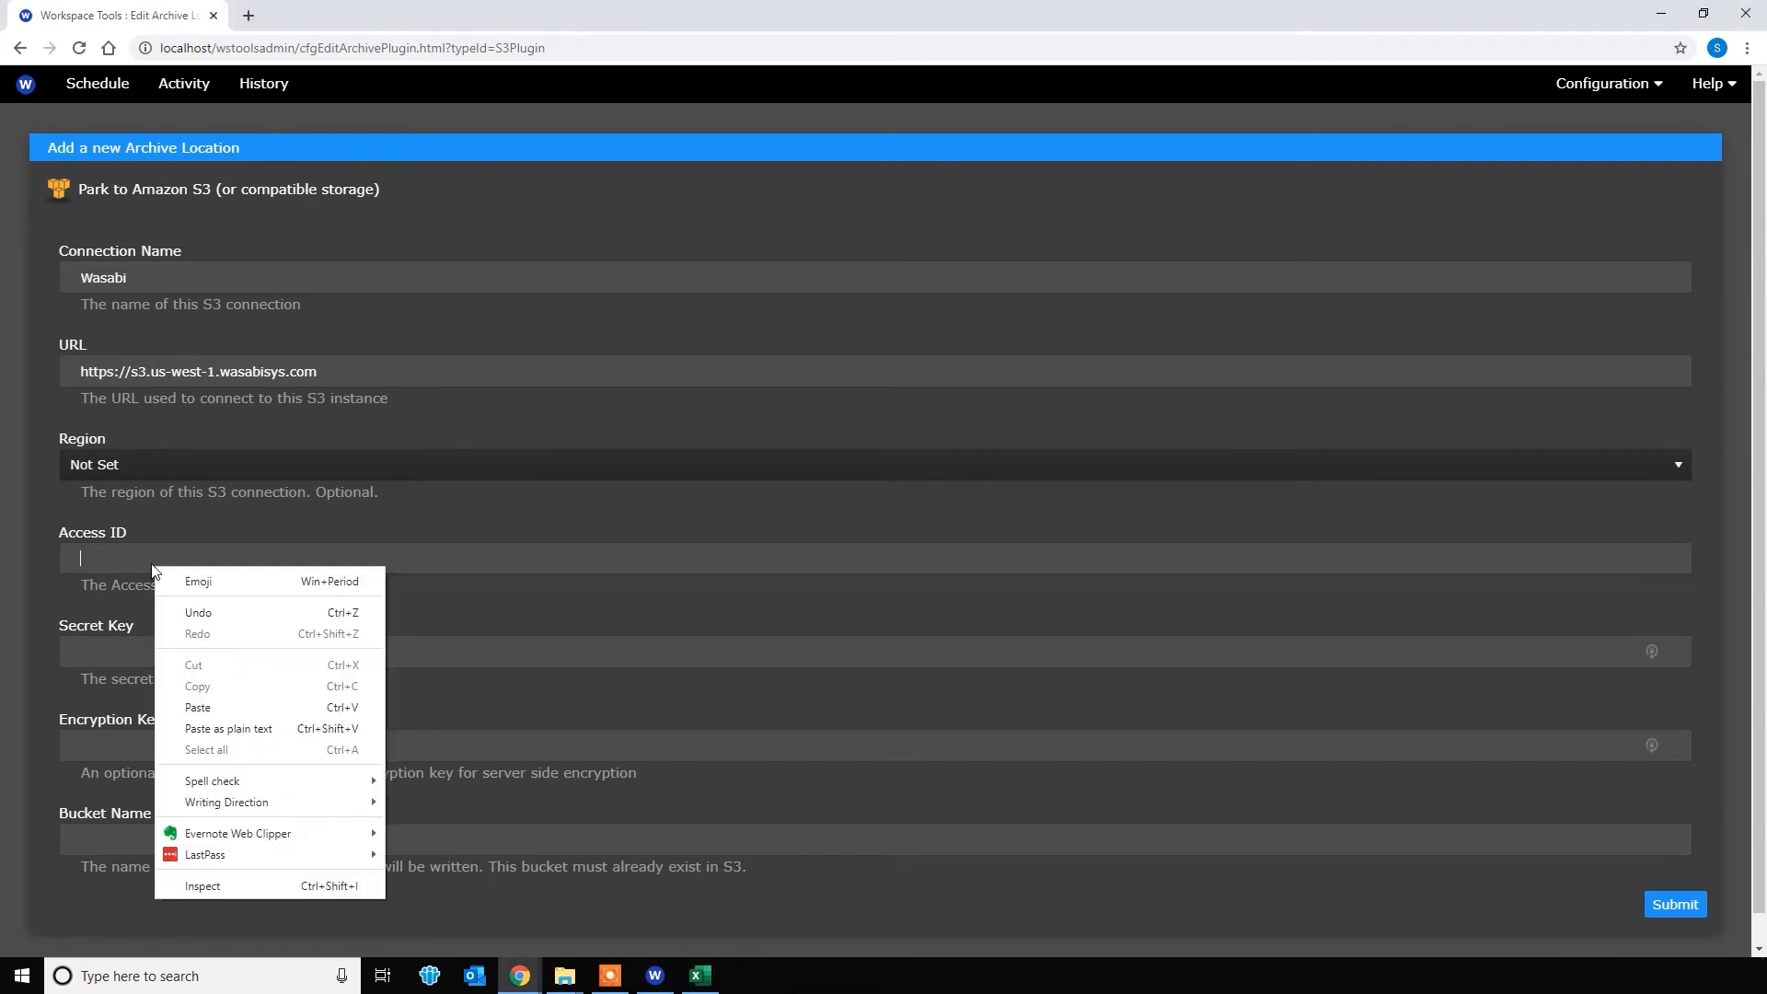
left_click(224, 710)
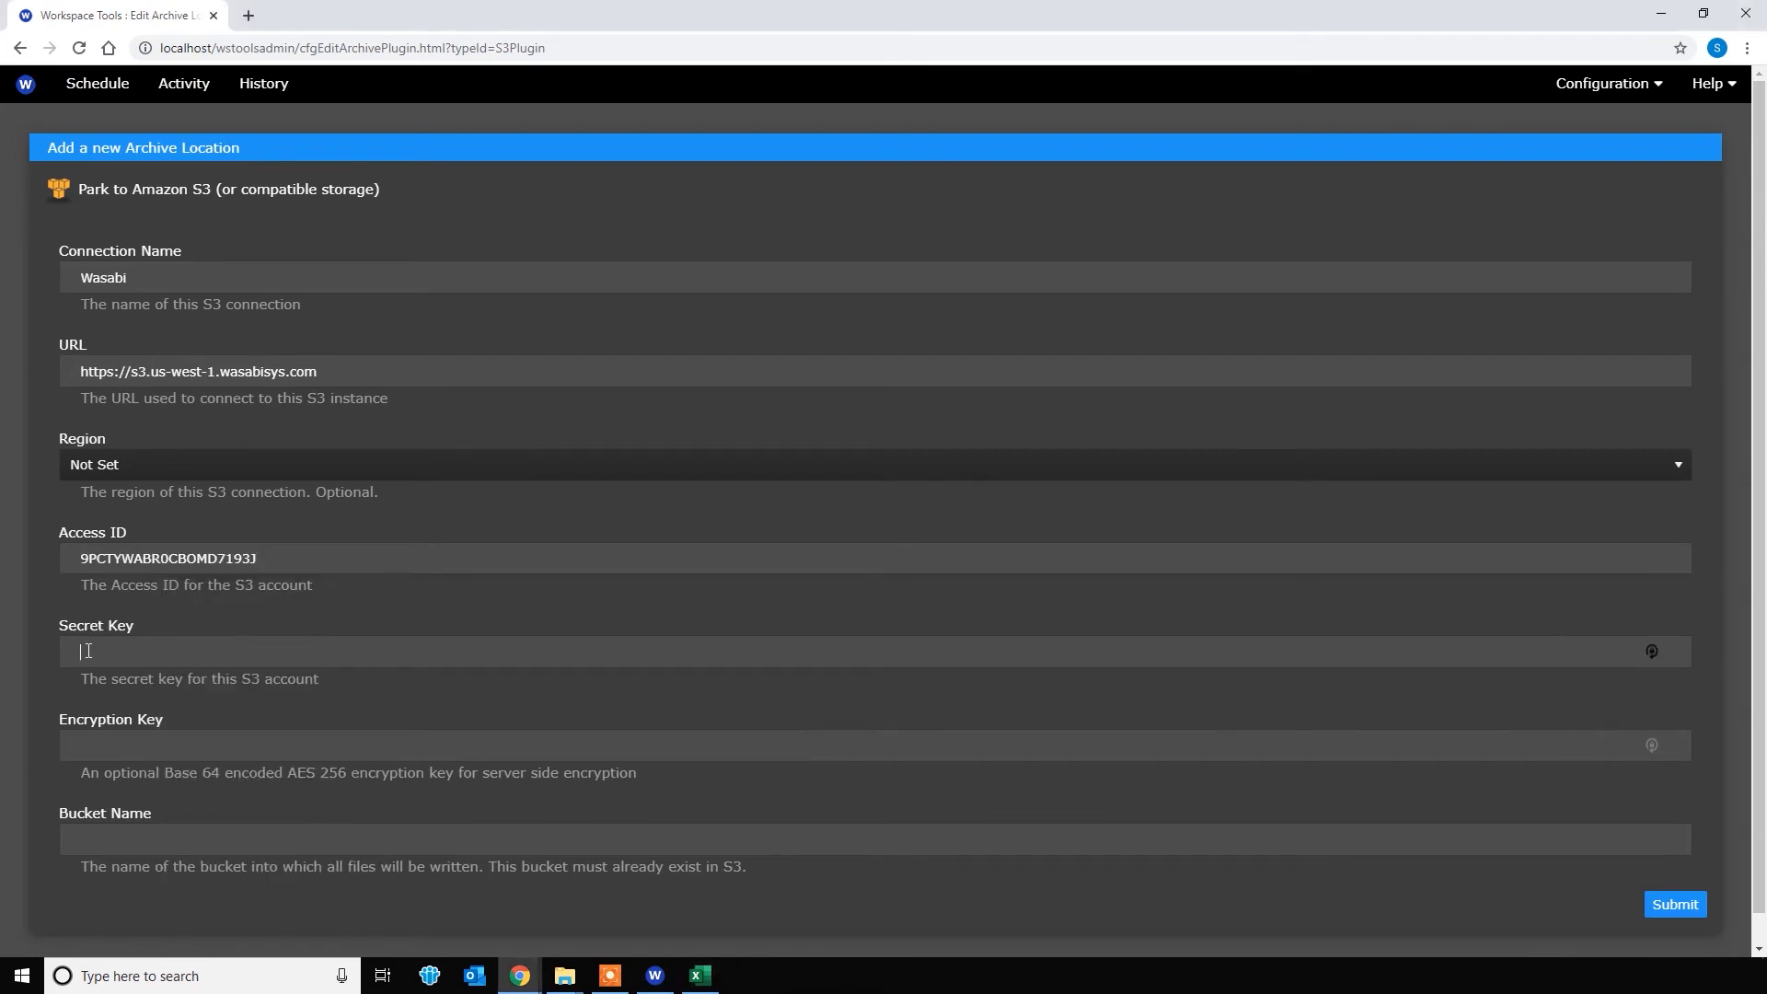
Paste the secret access key from the credentials file as the connection's Secret Key.
left_click(138, 651)
right_click(129, 653)
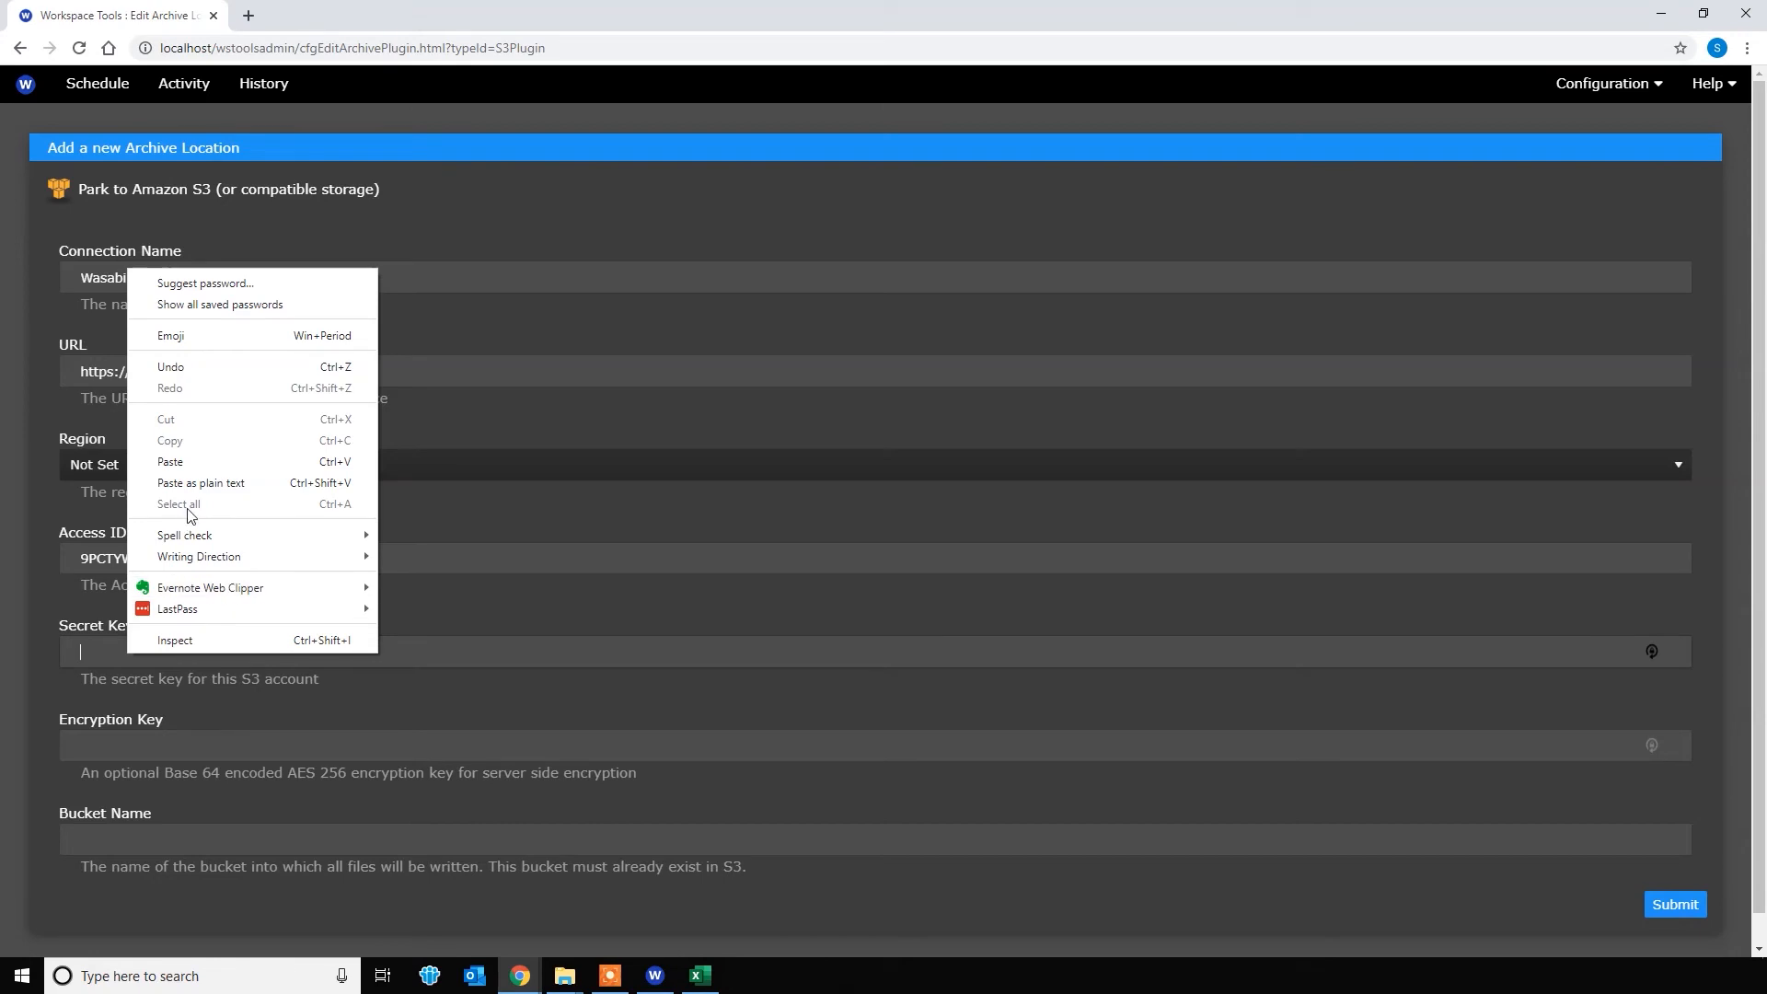
left_click(206, 461)
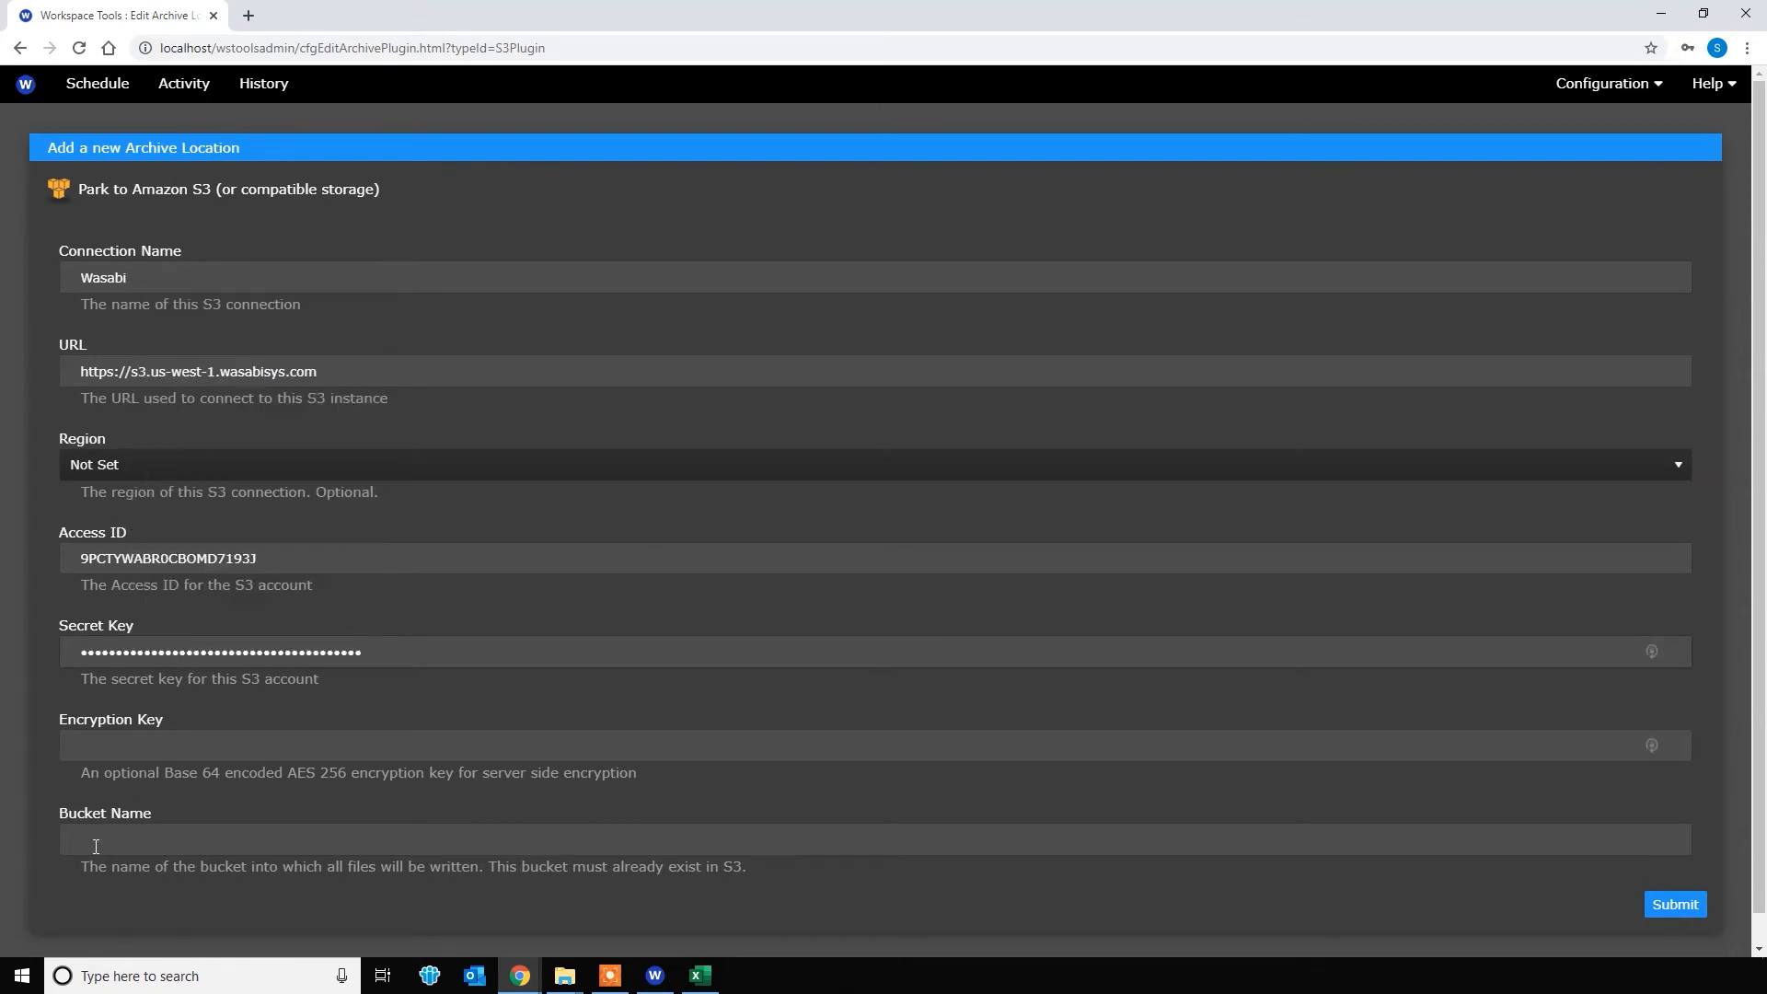
Look up the bucket in the Wasabi bucket list, set the archive location's bucket name to mqworkspacetools2 and submit the location.
mouse_move(520, 974)
left_click(368, 916)
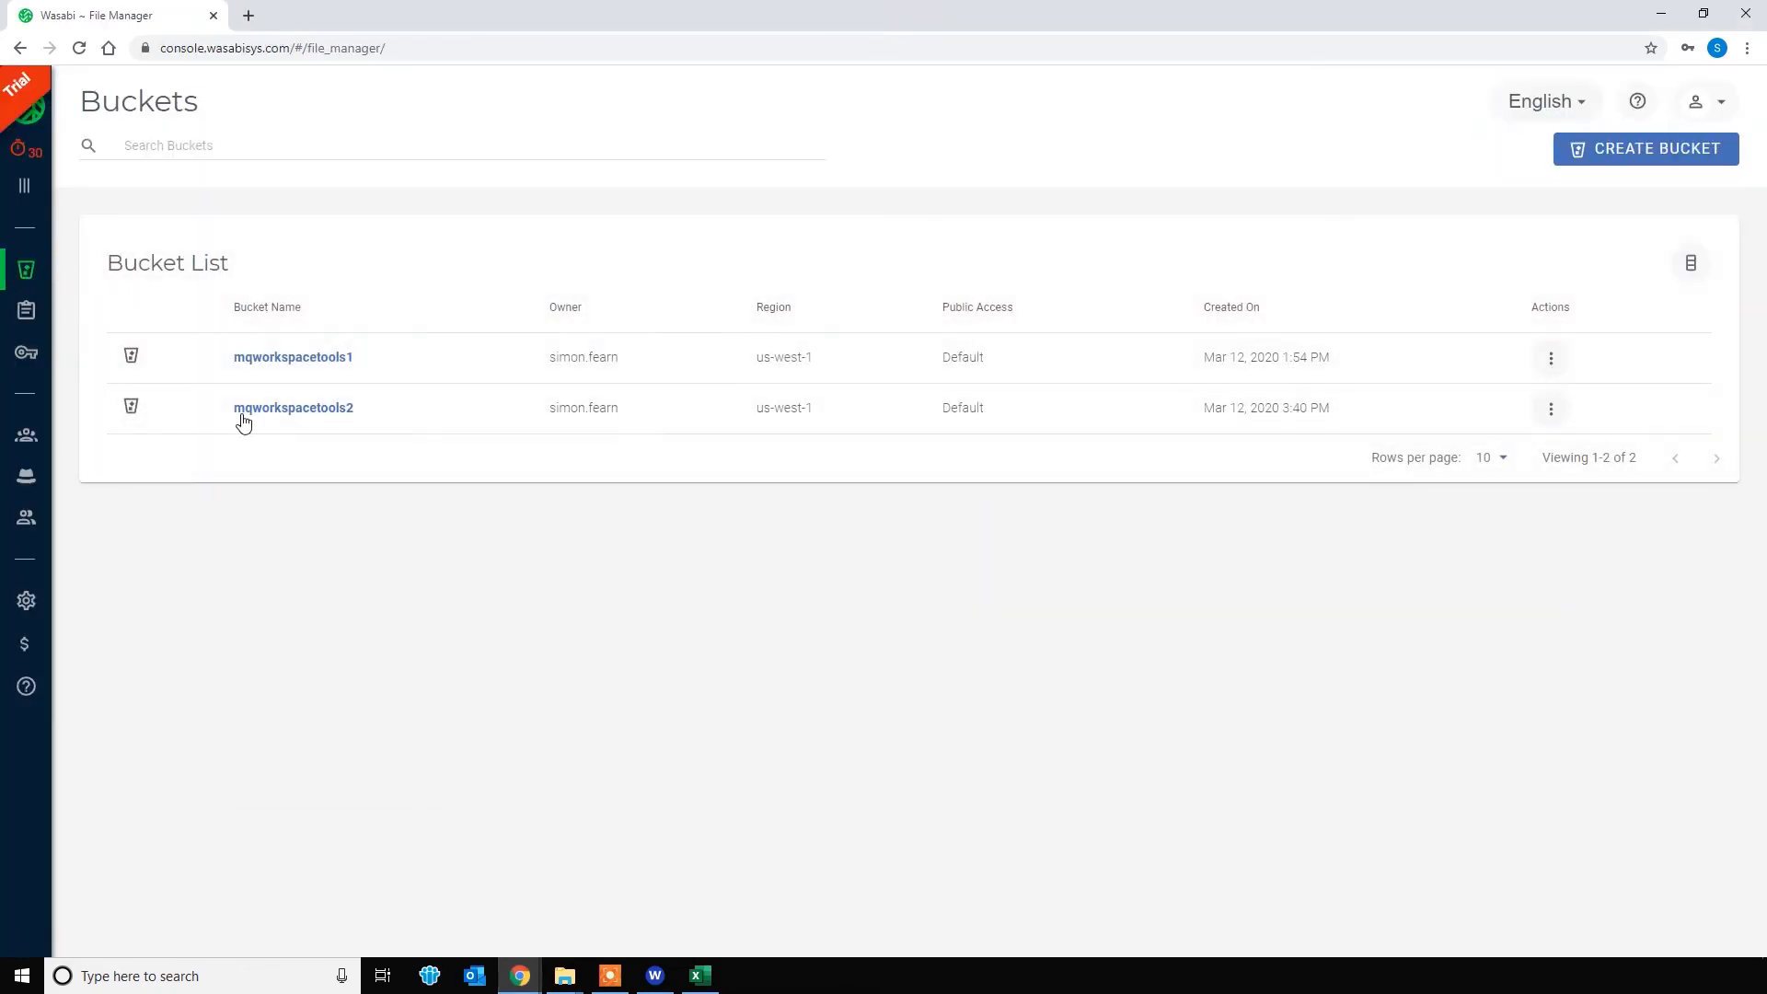
mouse_move(520, 974)
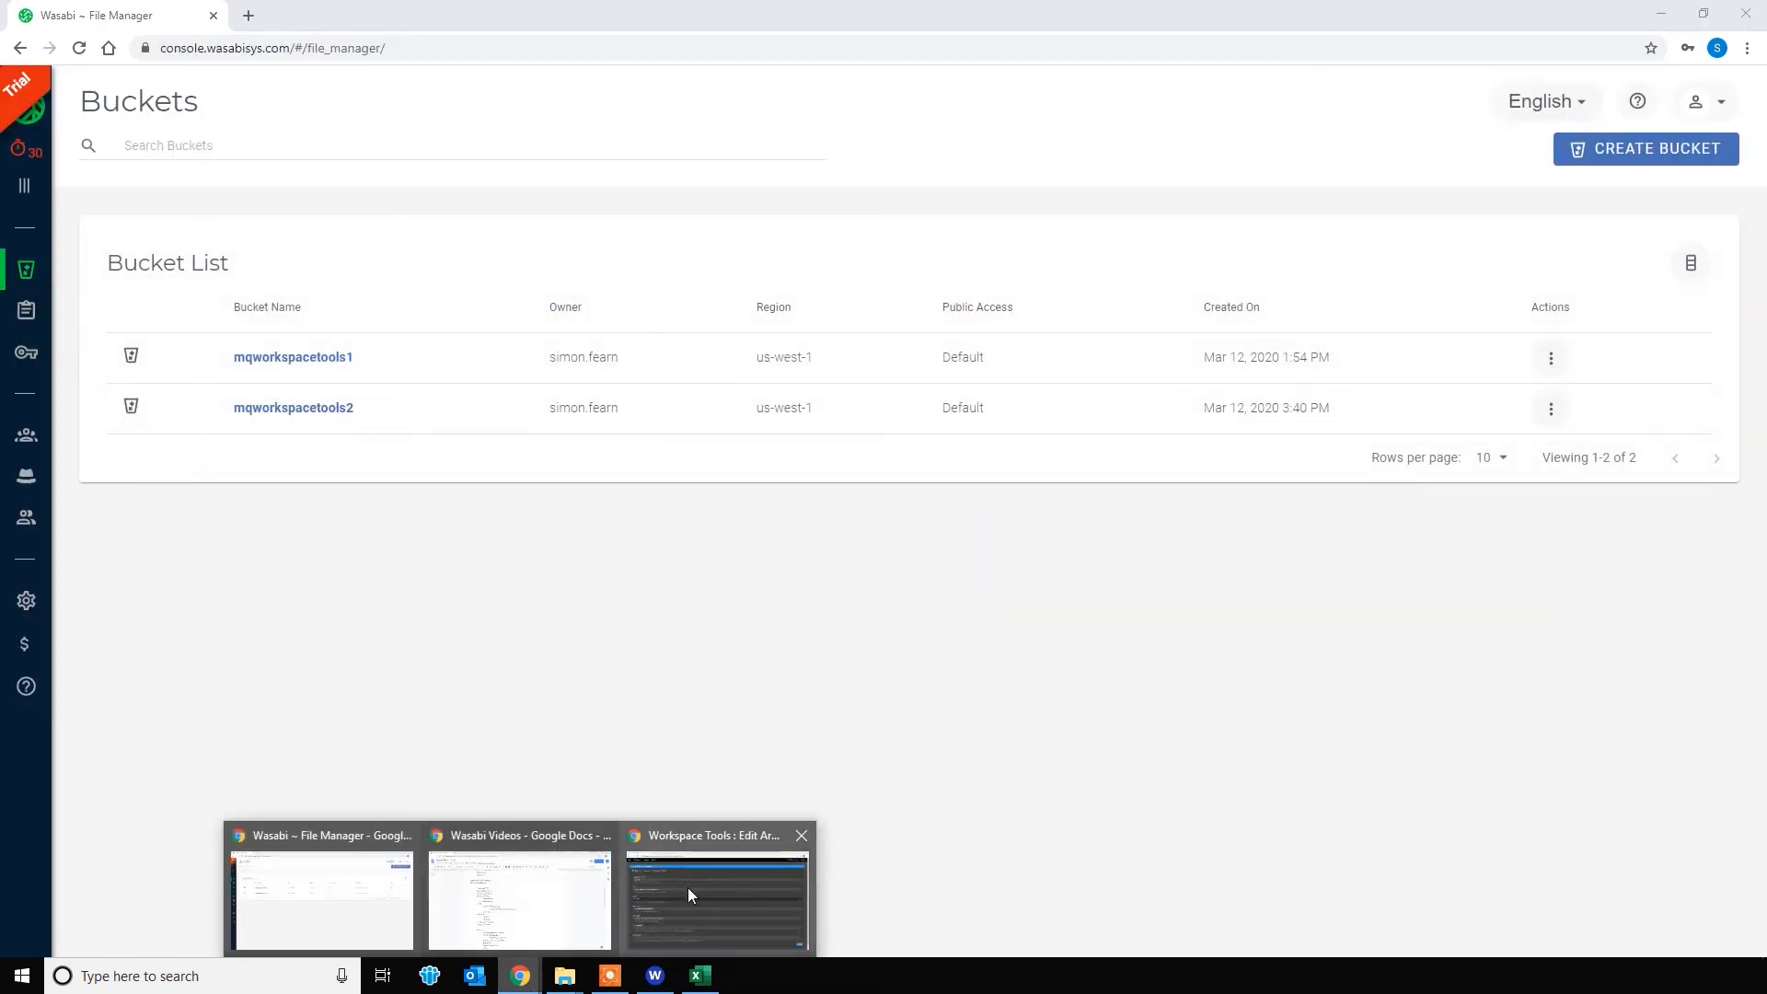
left_click(688, 887)
left_click(147, 839)
type("mqworkspacetools2")
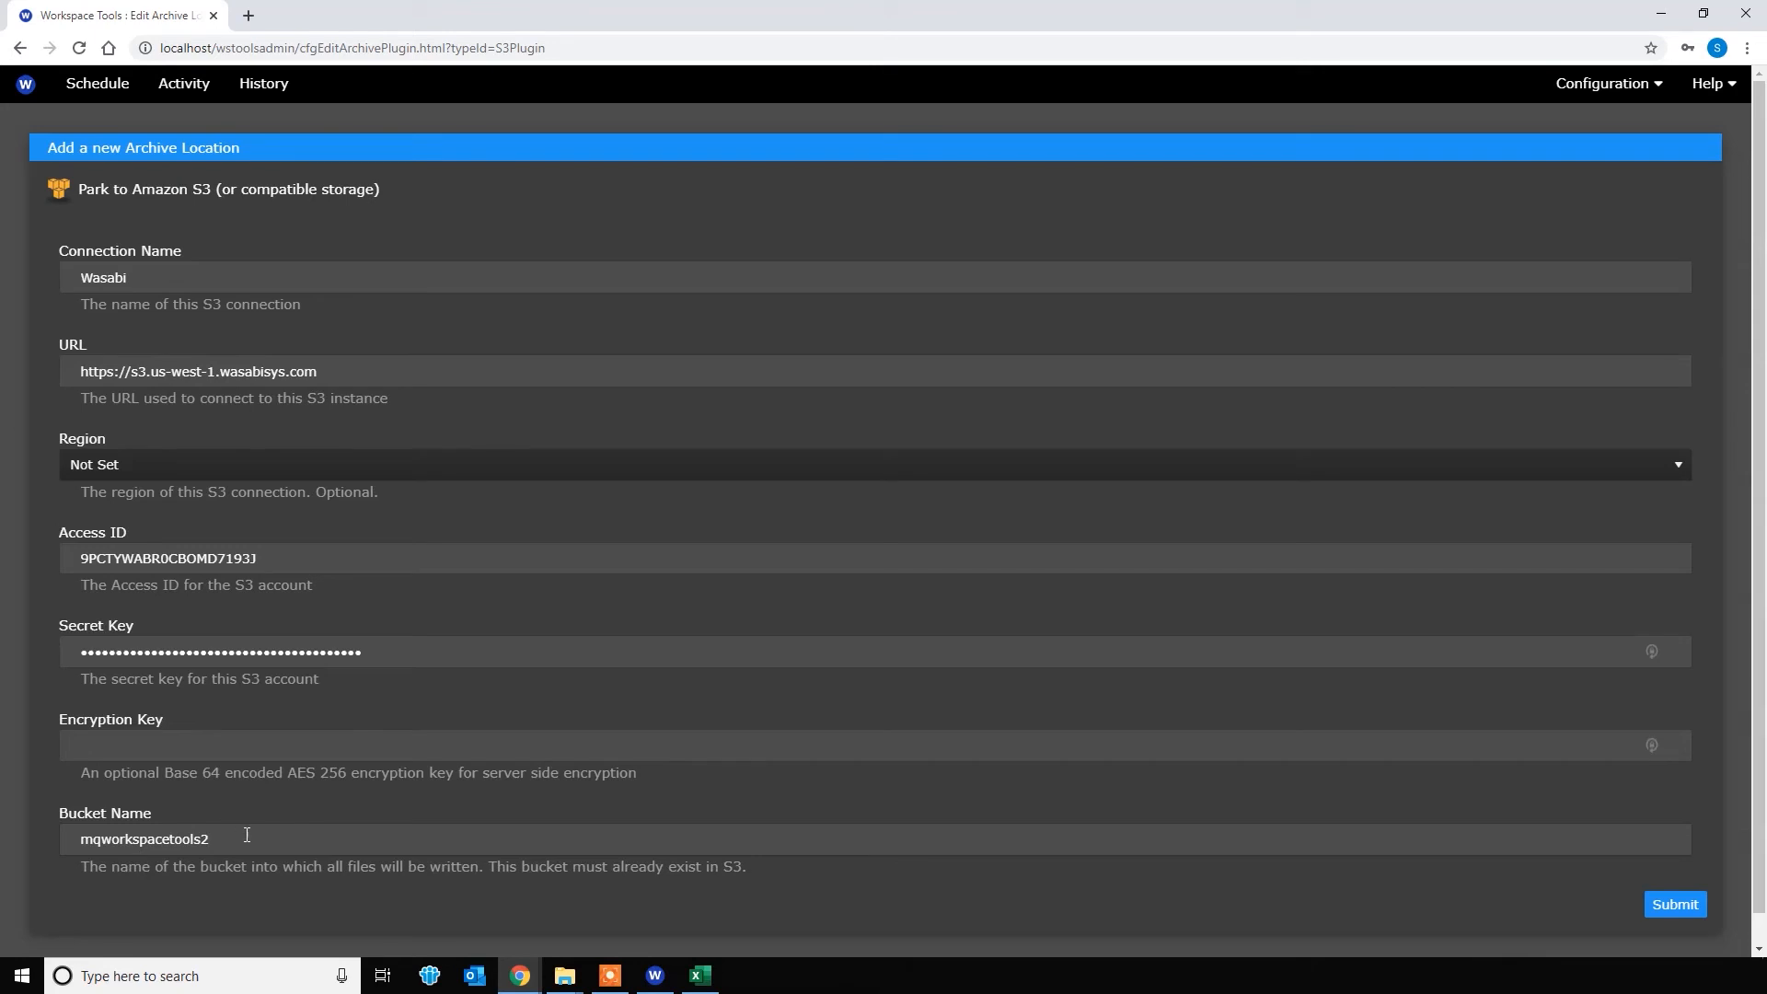
left_click(1674, 909)
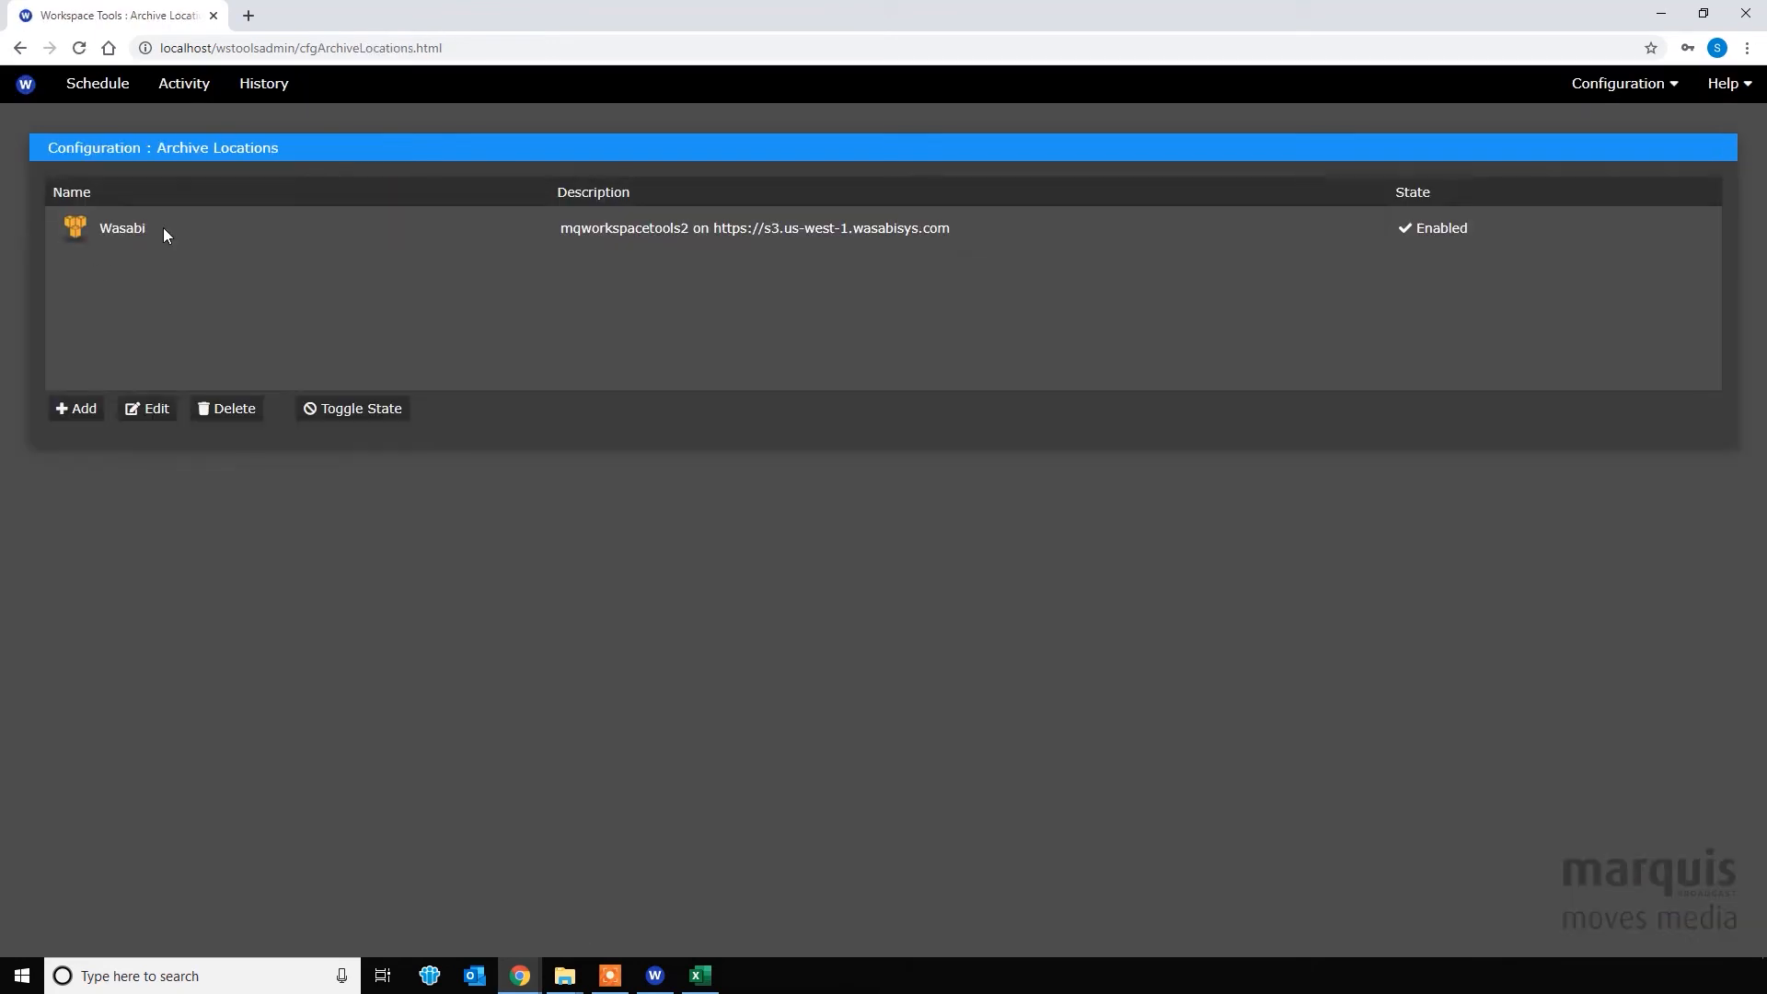
left_click(156, 232)
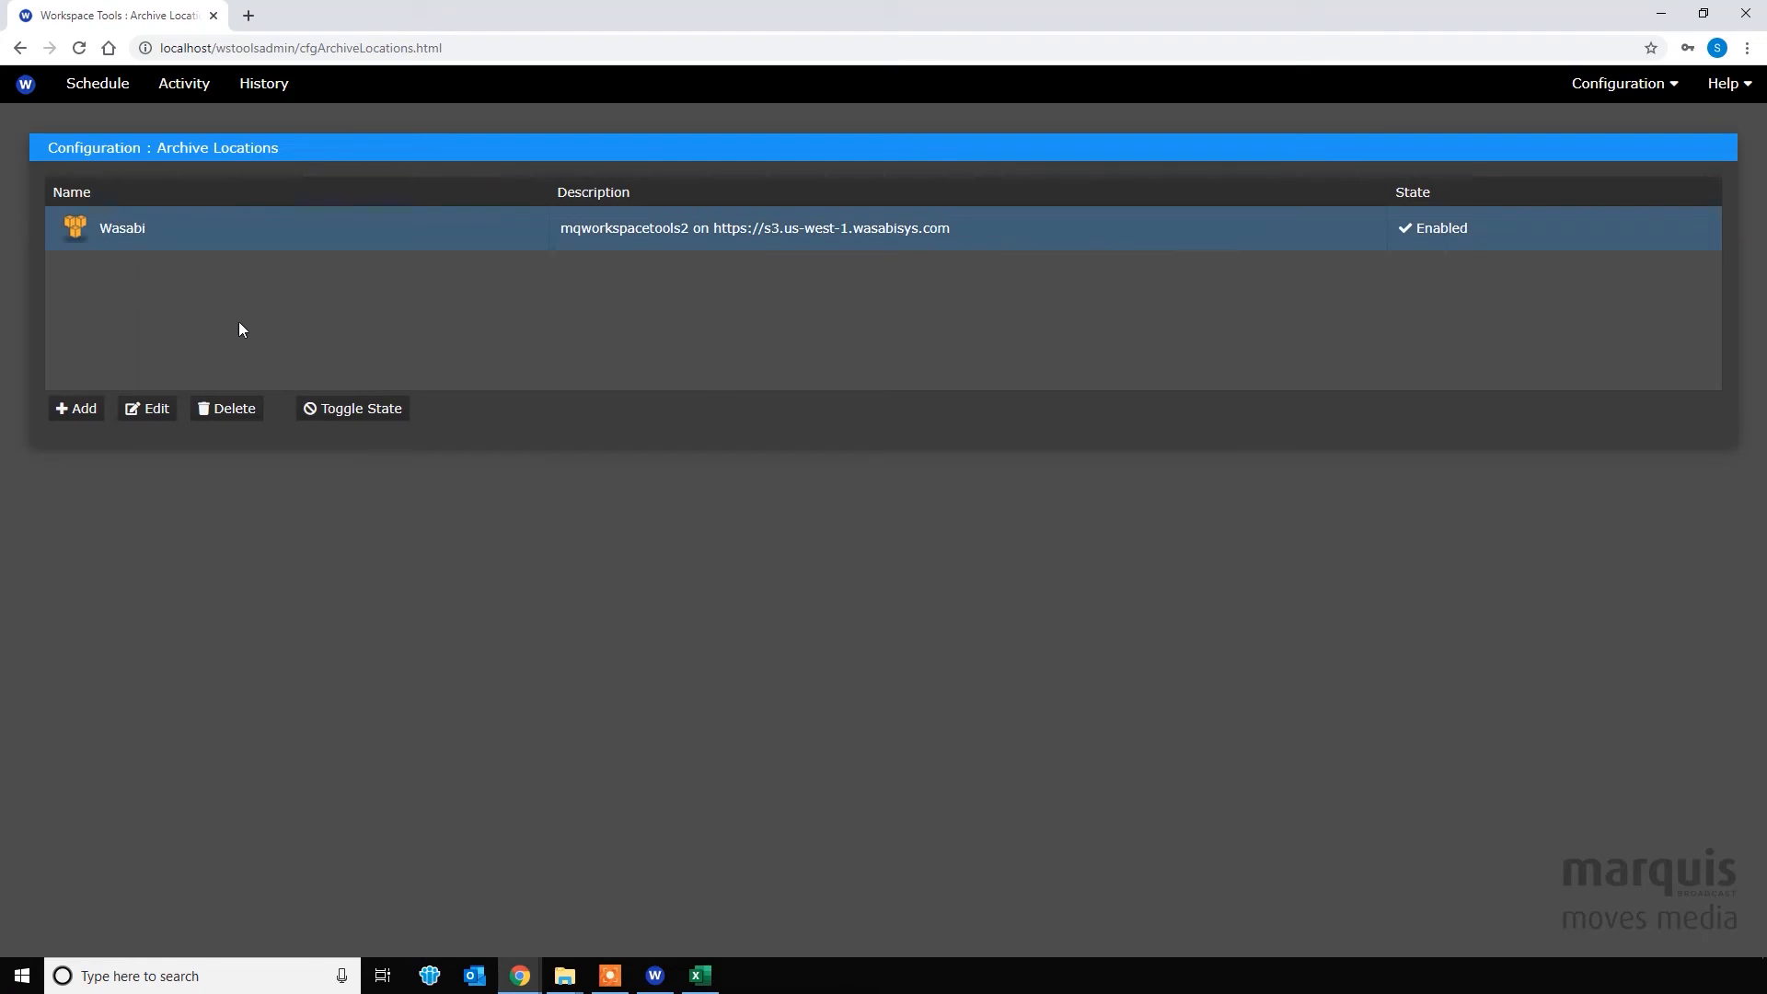
Set the advanced configuration to use 8 copiers during file copying and submit the change.
left_click(116, 95)
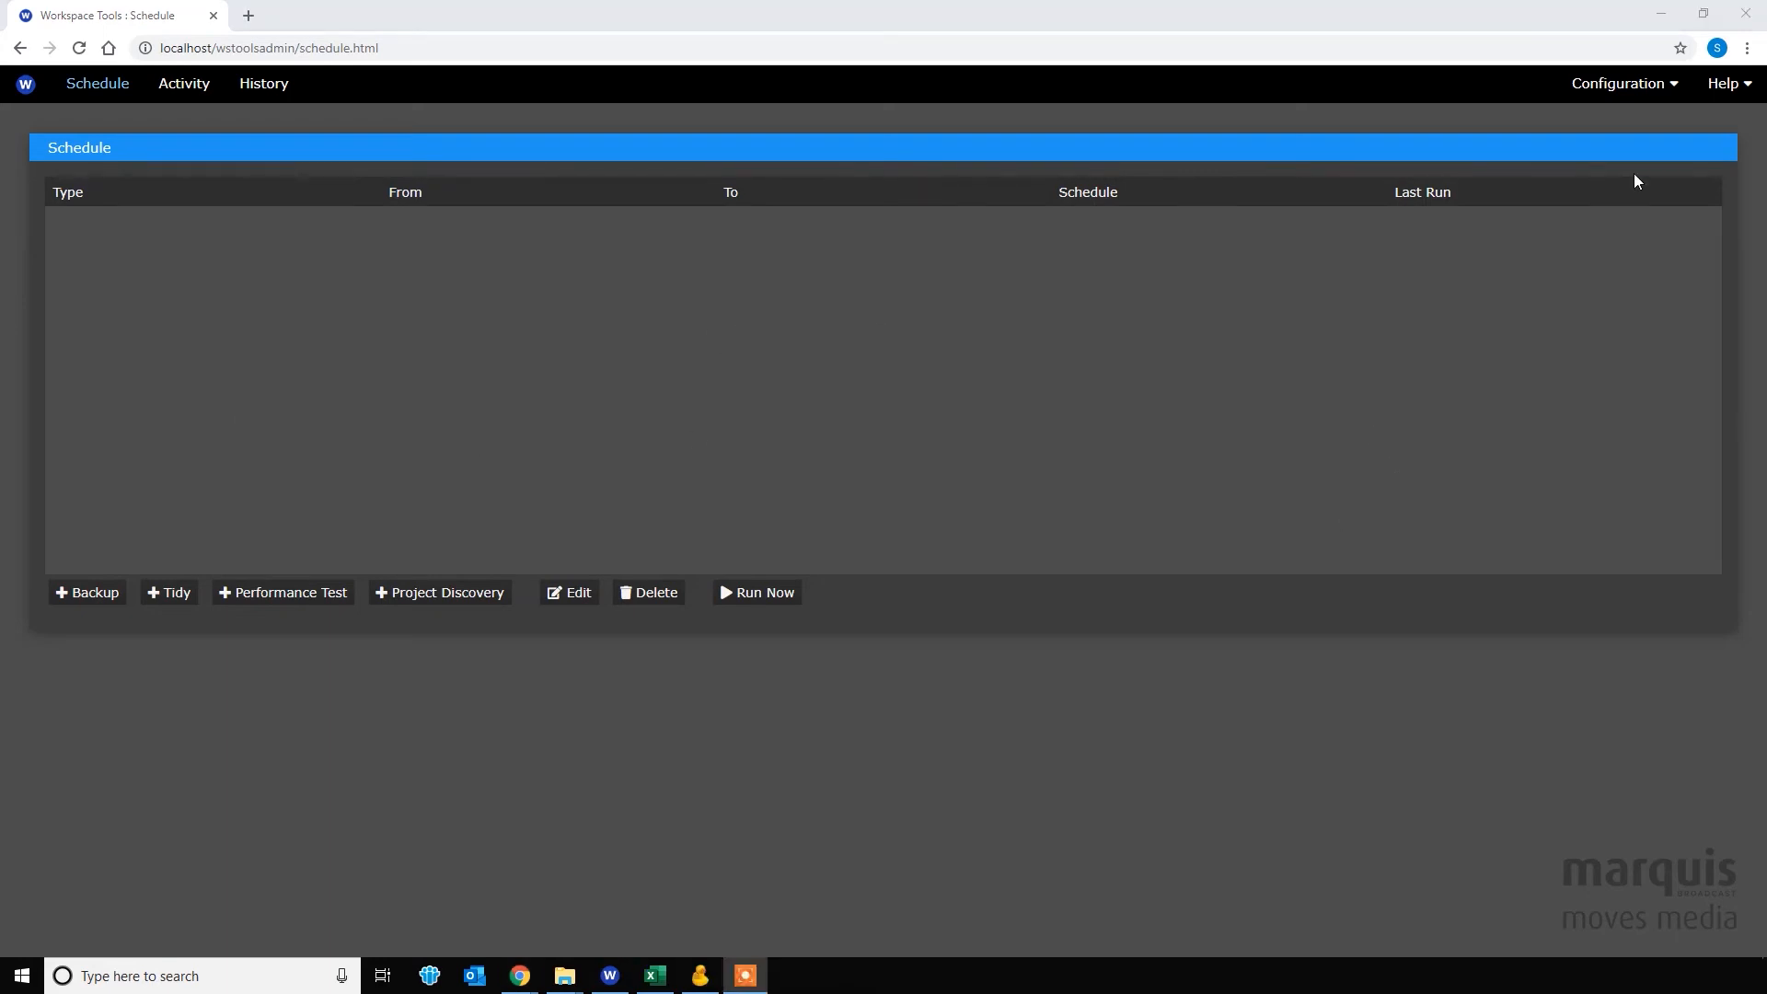
left_click(1615, 92)
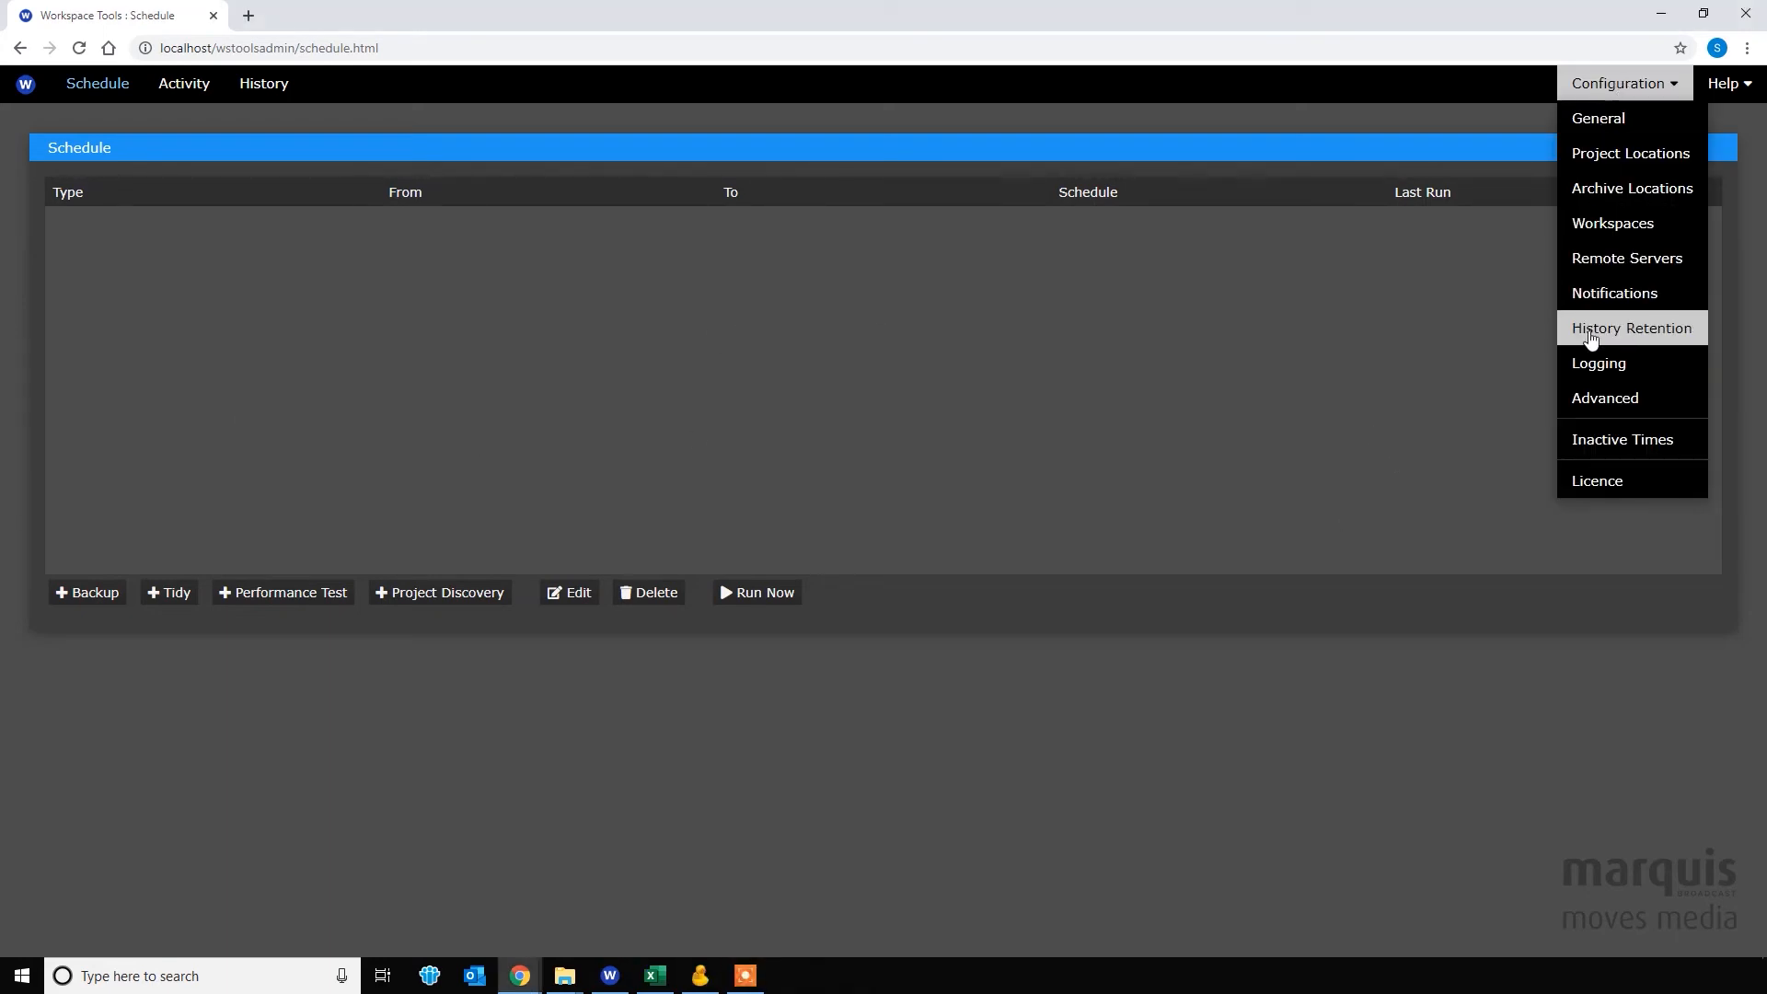
left_click(1616, 403)
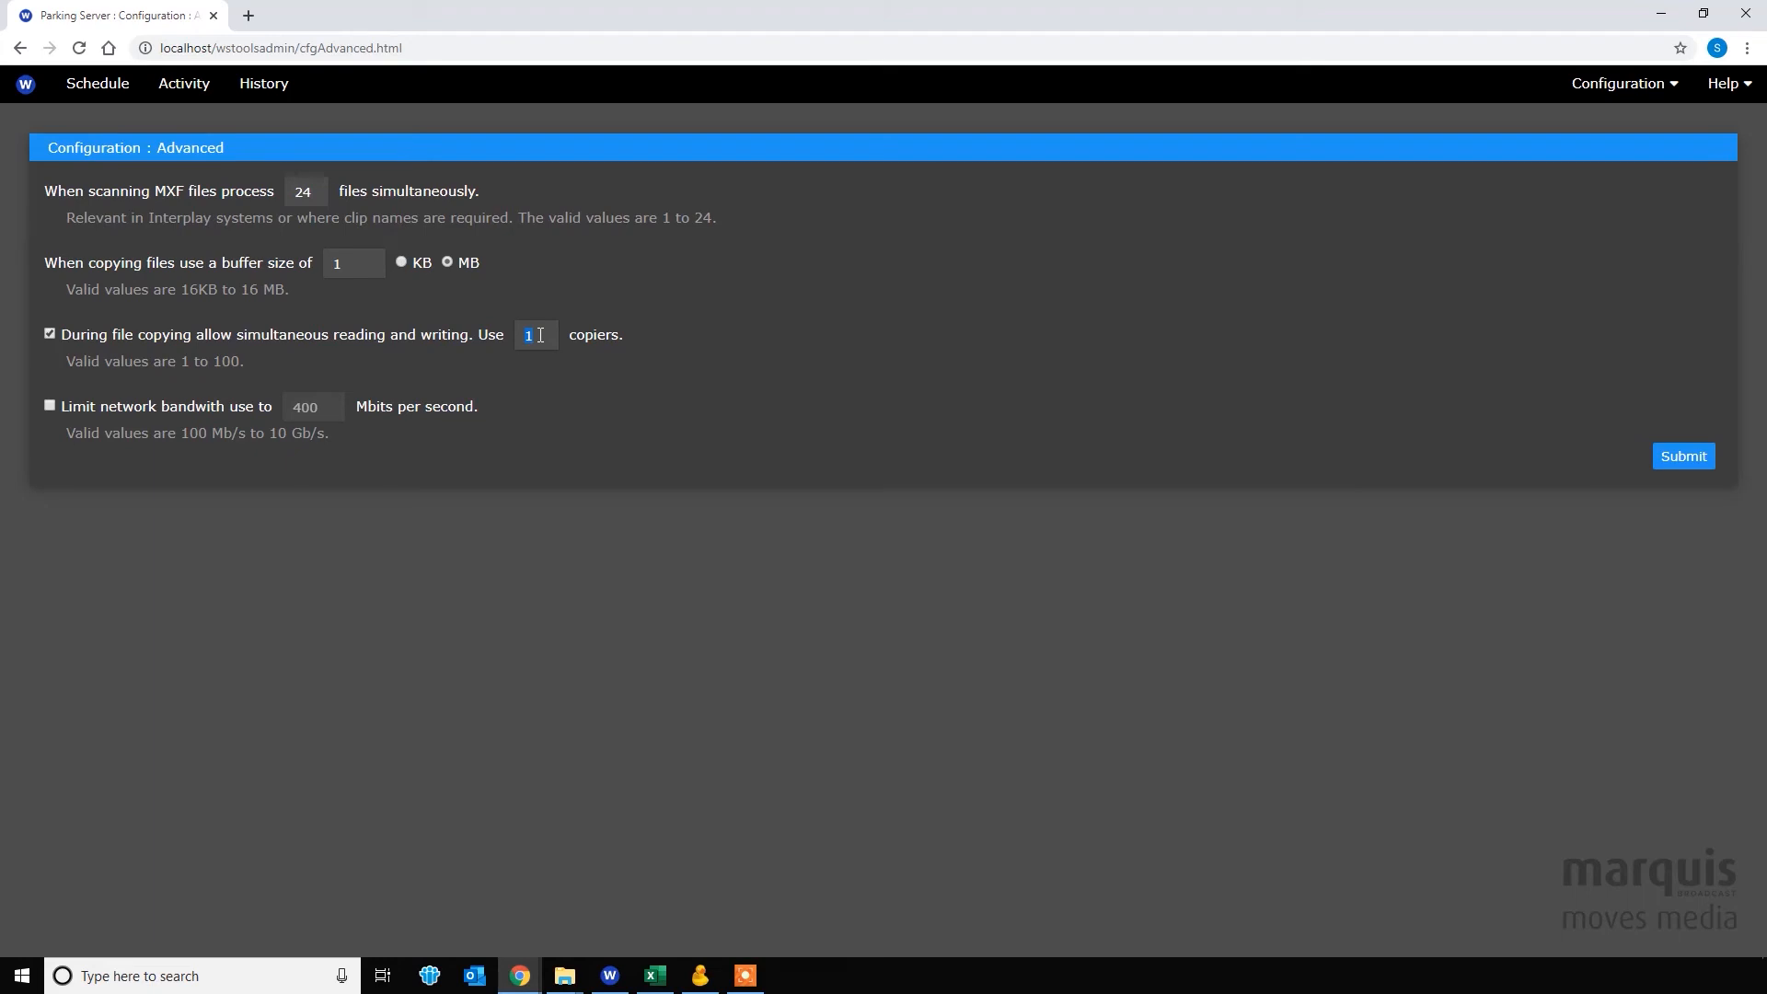
type("8")
left_click(1675, 465)
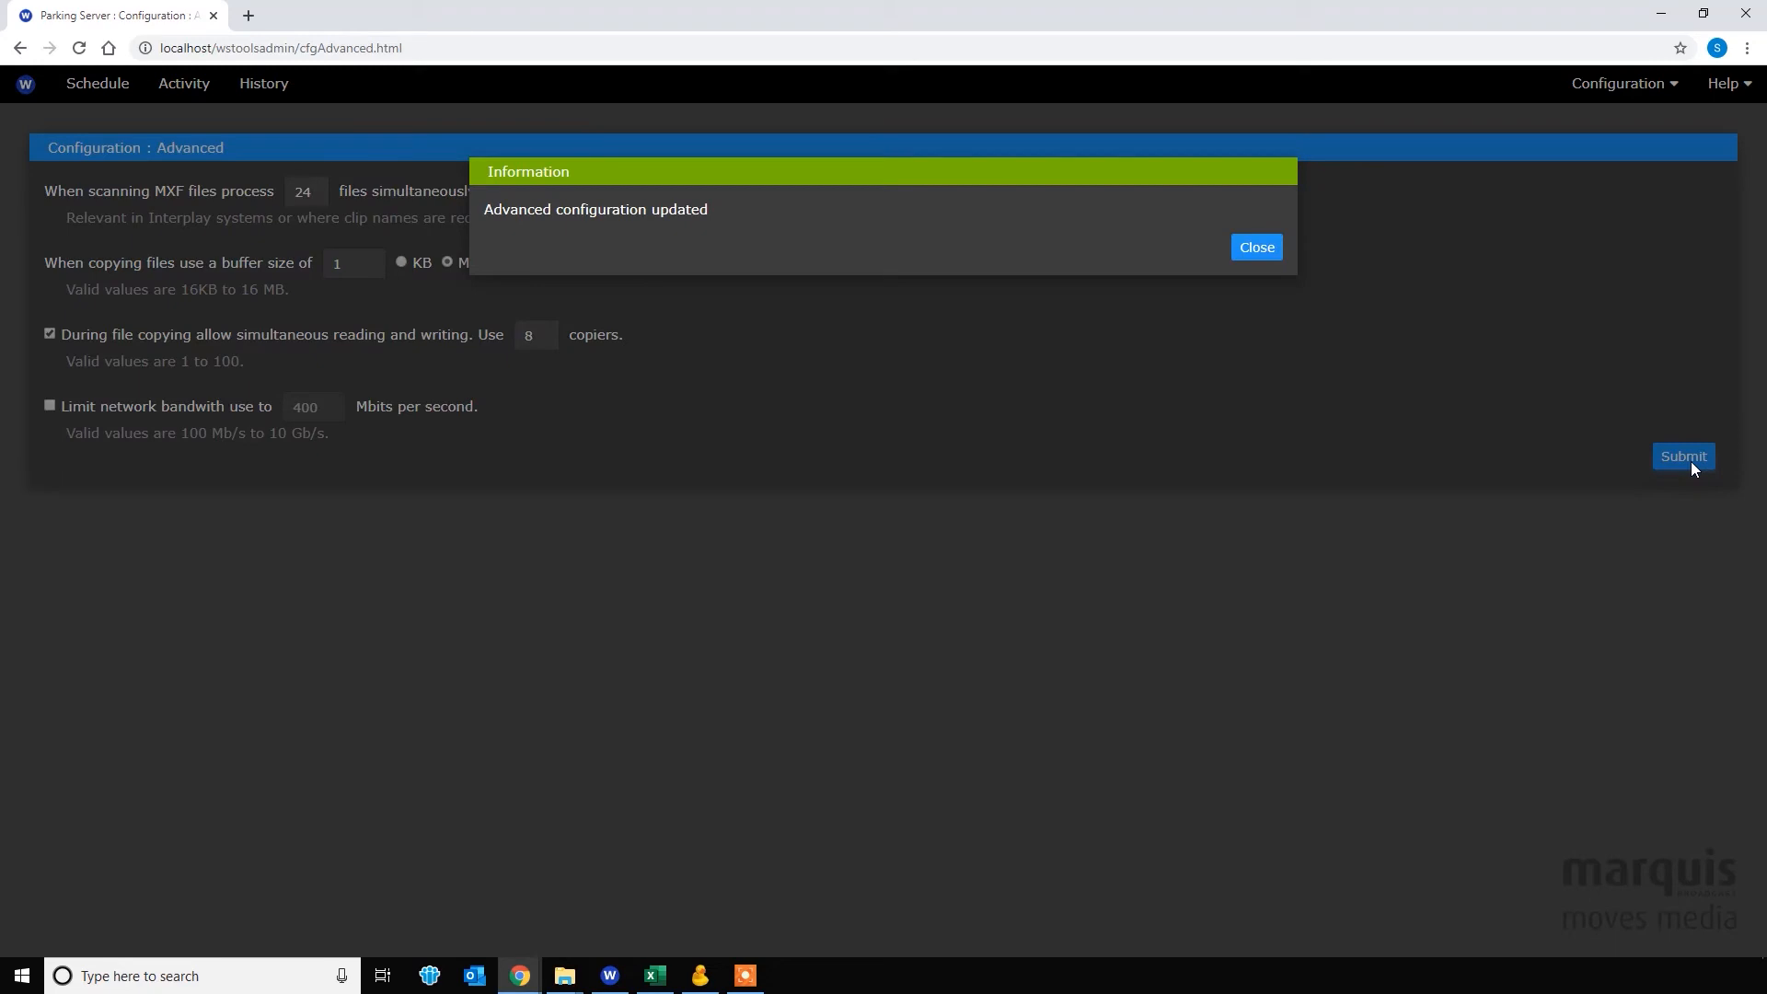
left_click(1257, 248)
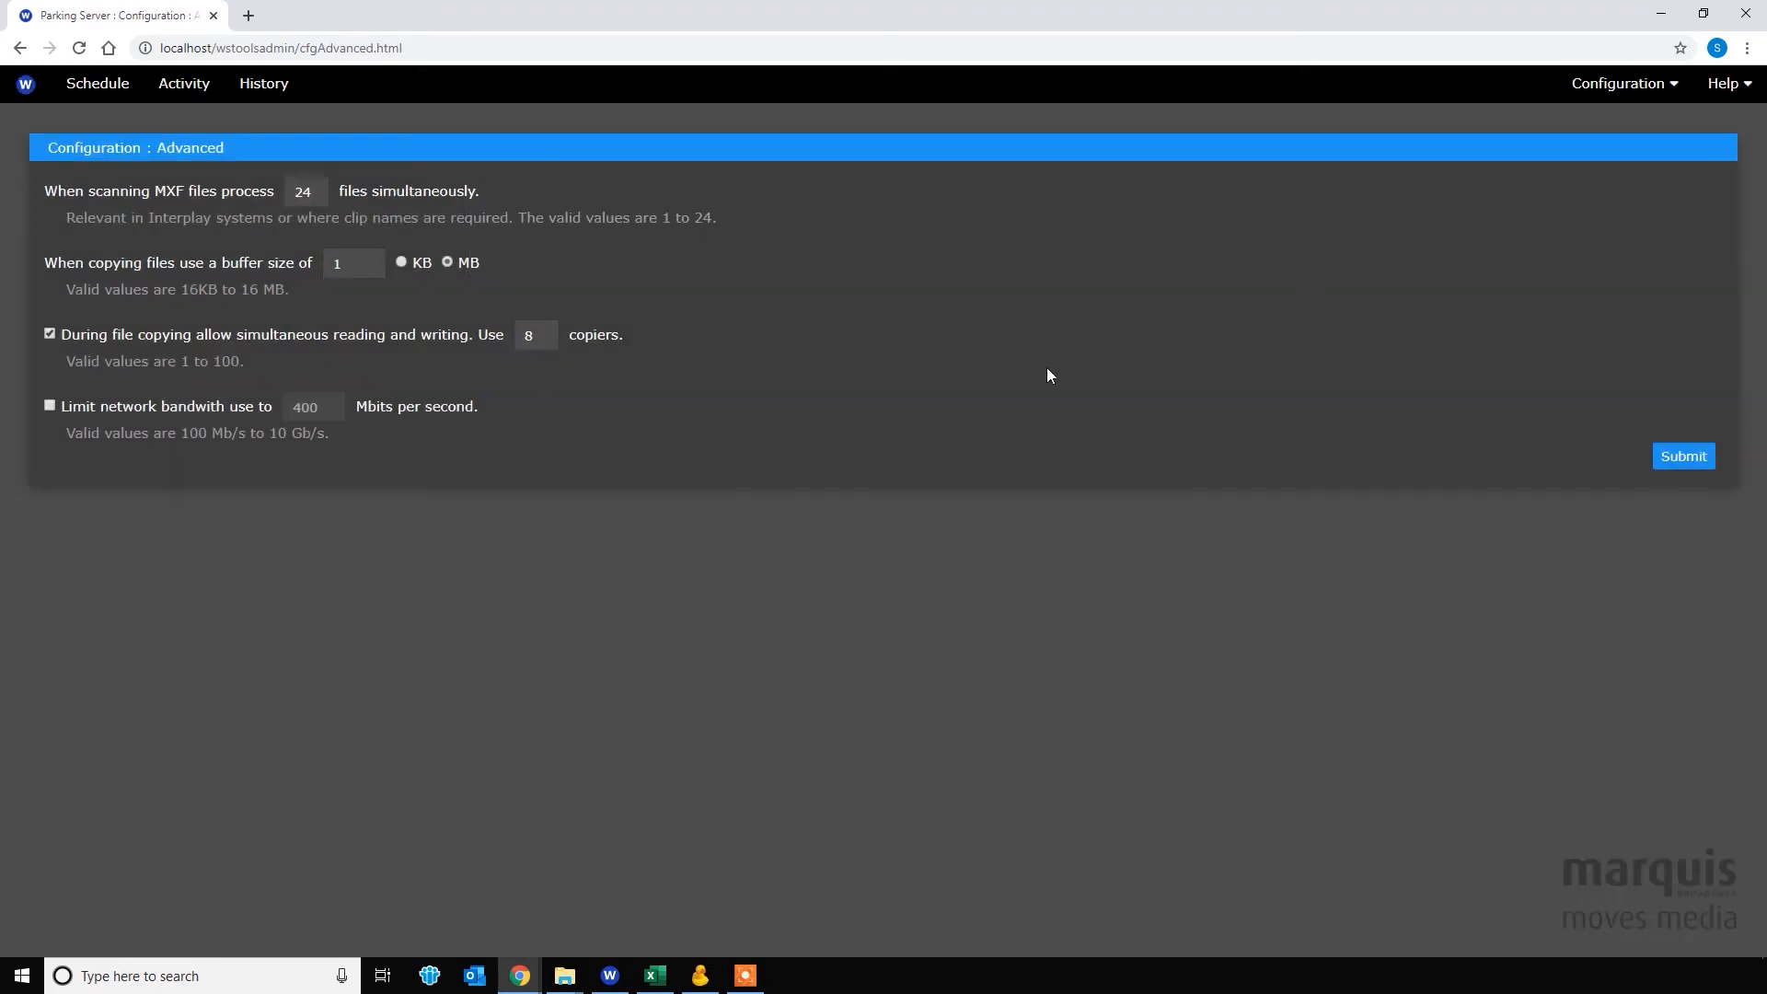
Start a new backup job on the schedule, include the F: workspace and keep Wasabi as the destination.
left_click(84, 86)
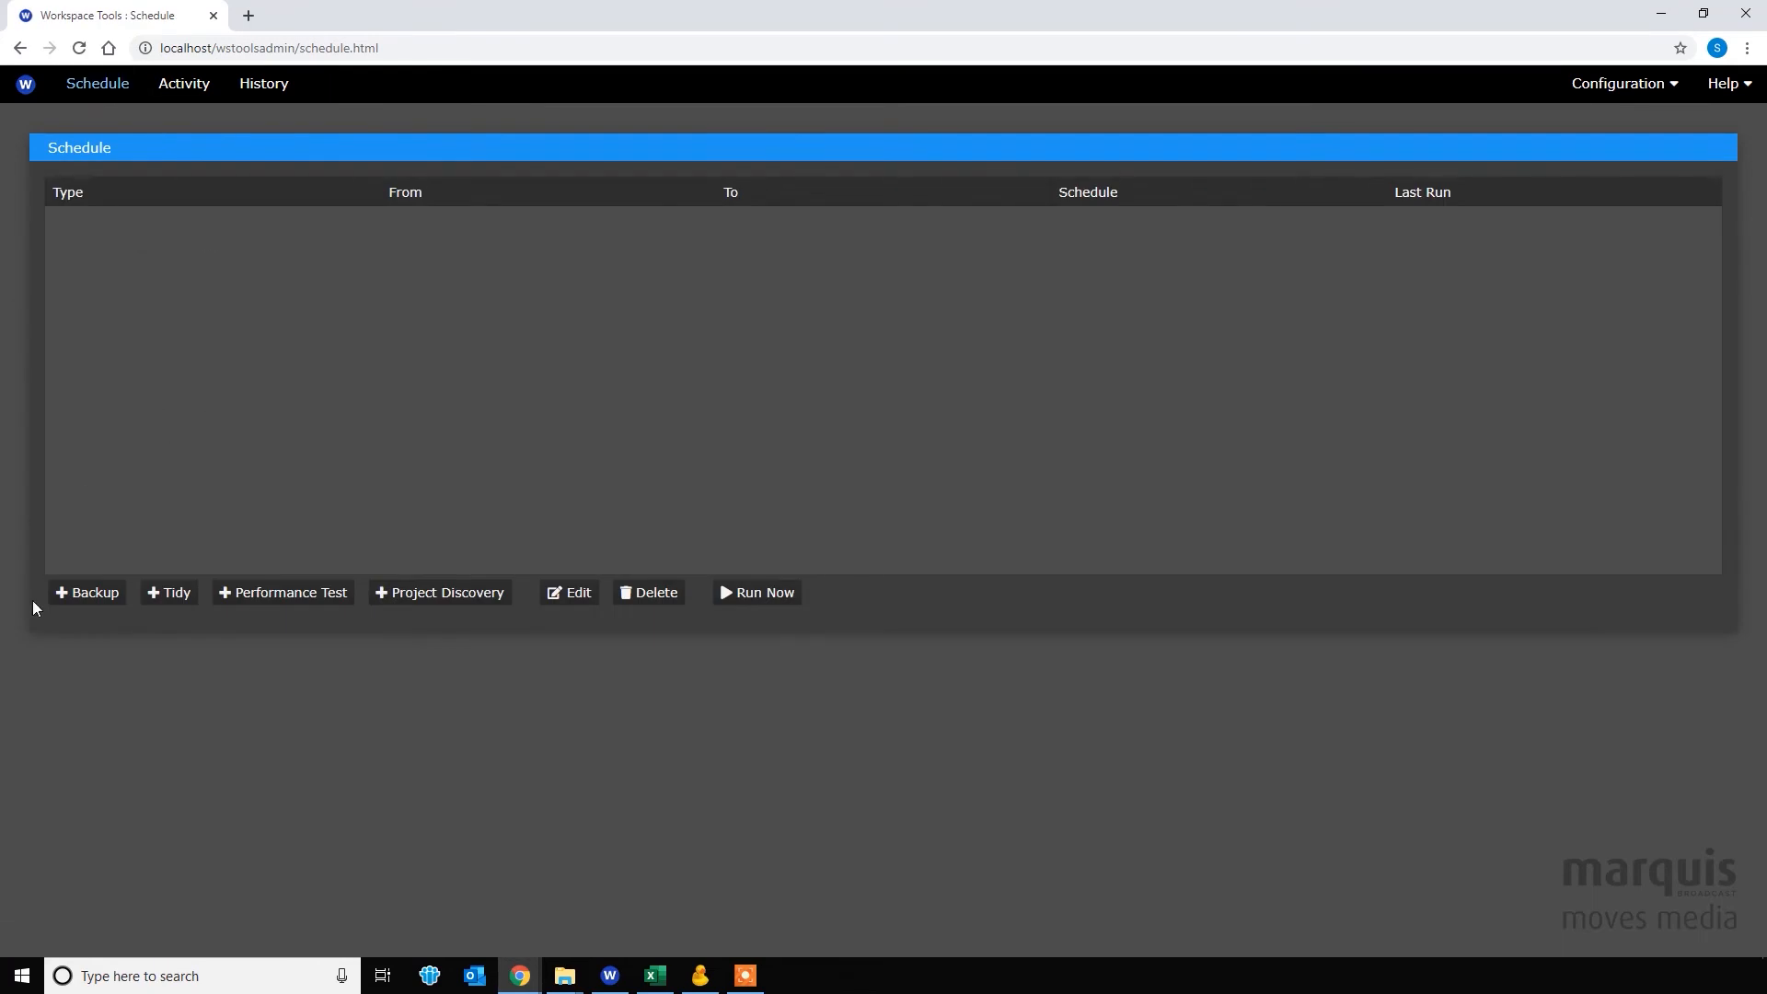
left_click(95, 598)
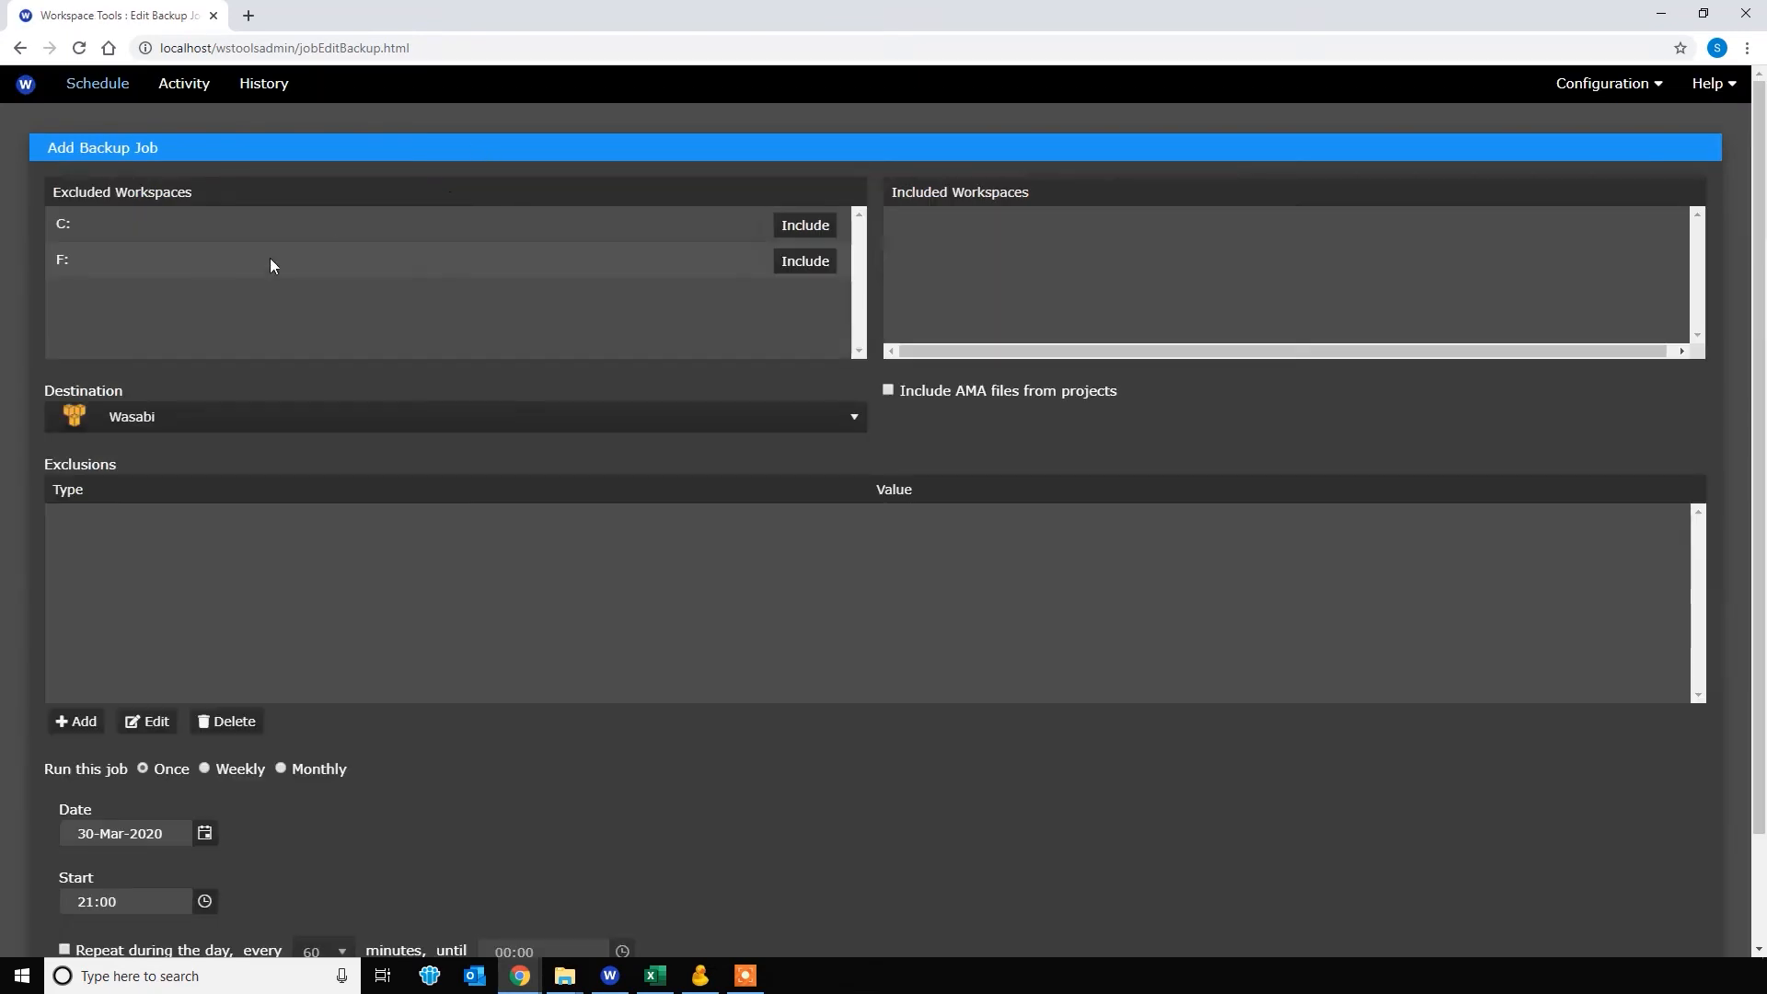
left_click(133, 263)
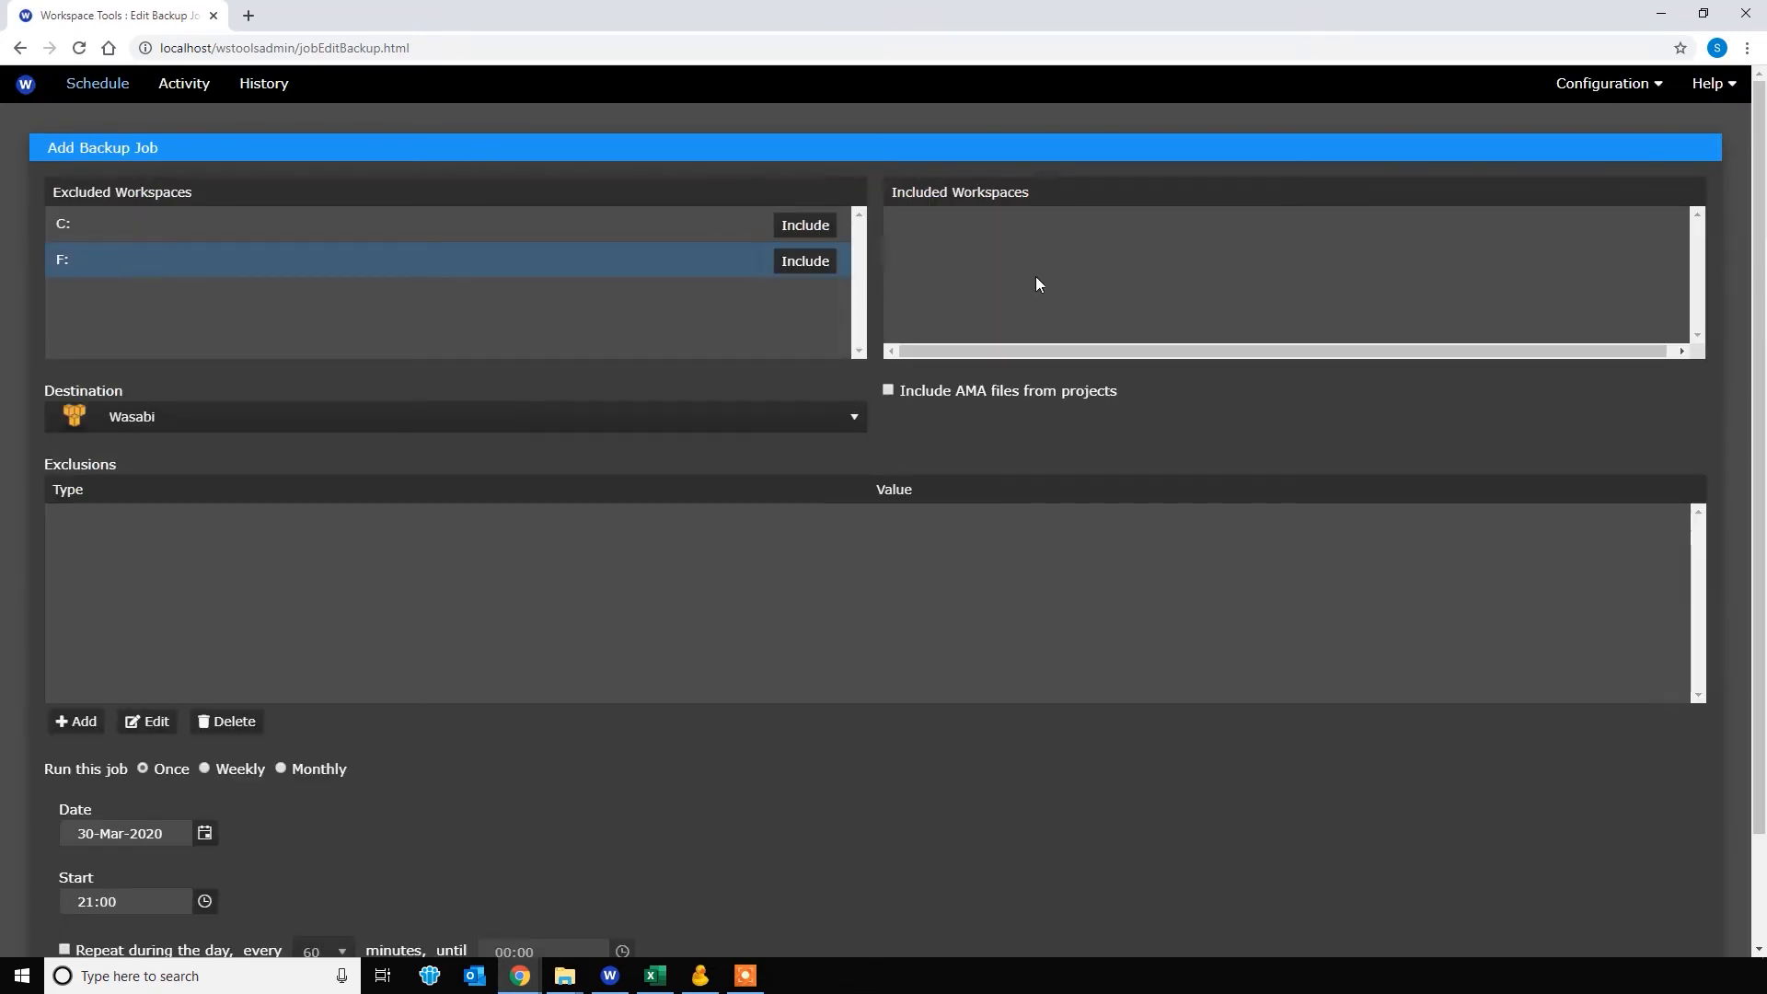
left_click(806, 262)
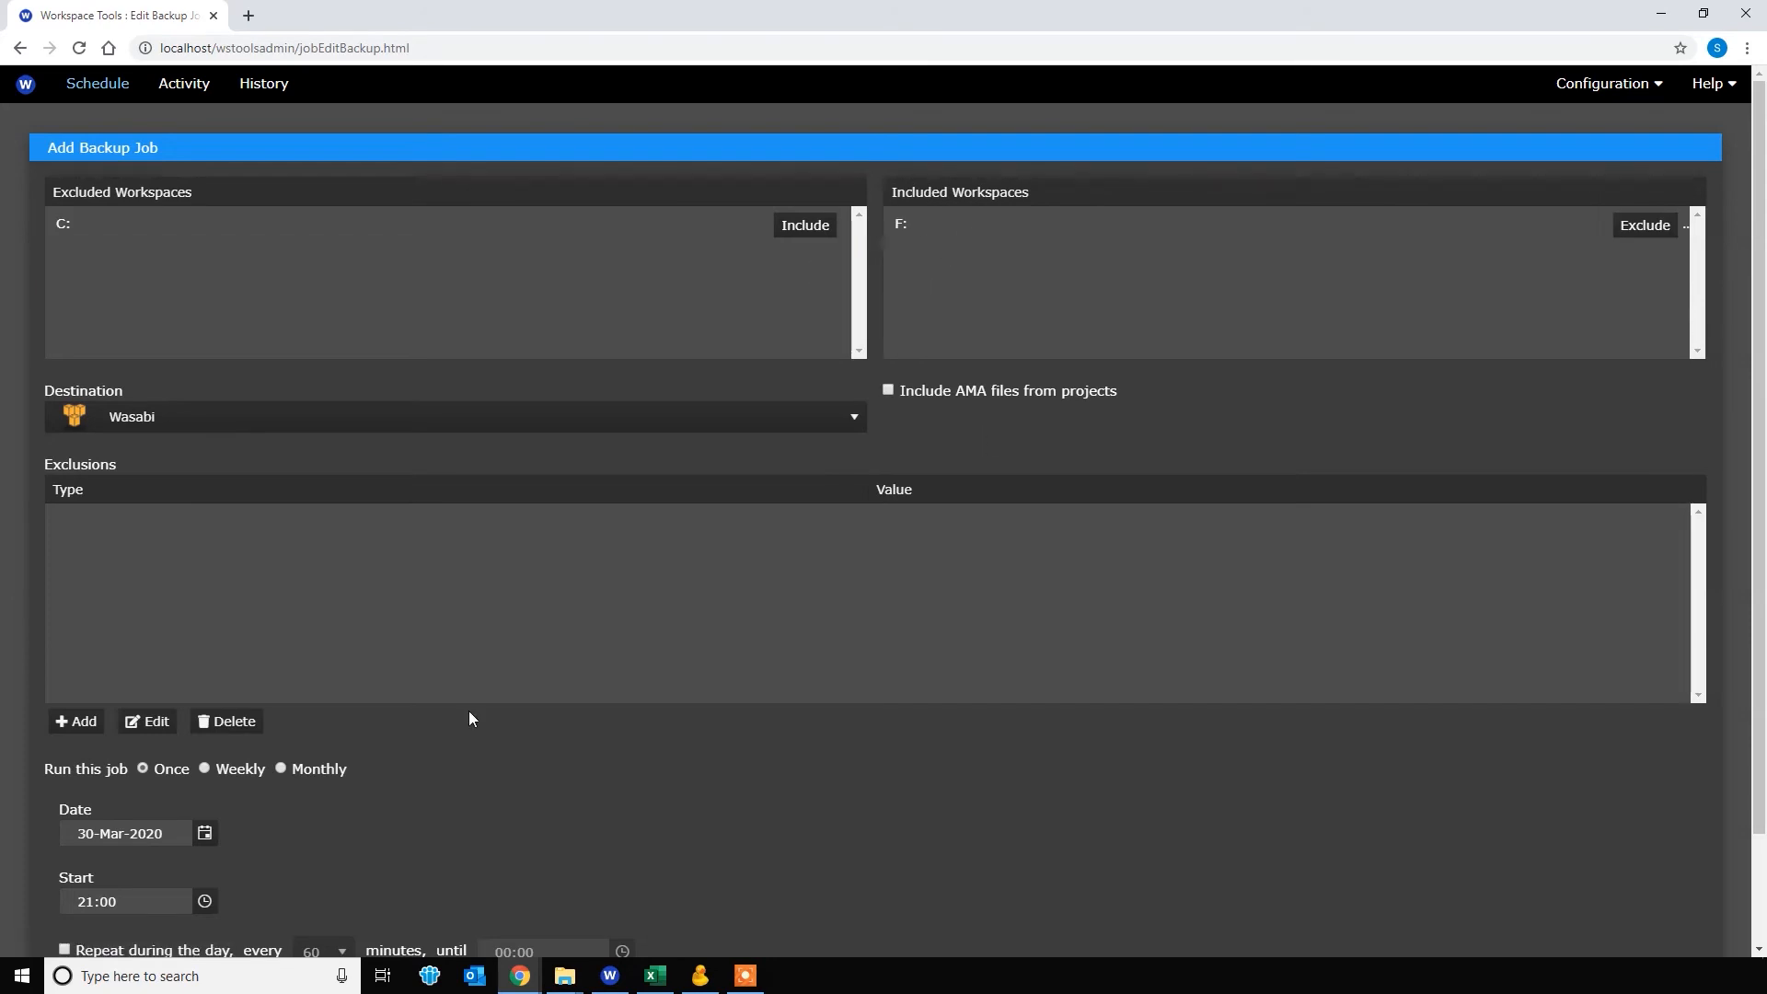
scroll(513, 715, "down", 2)
scroll(536, 683, "up", 2)
left_click(143, 412)
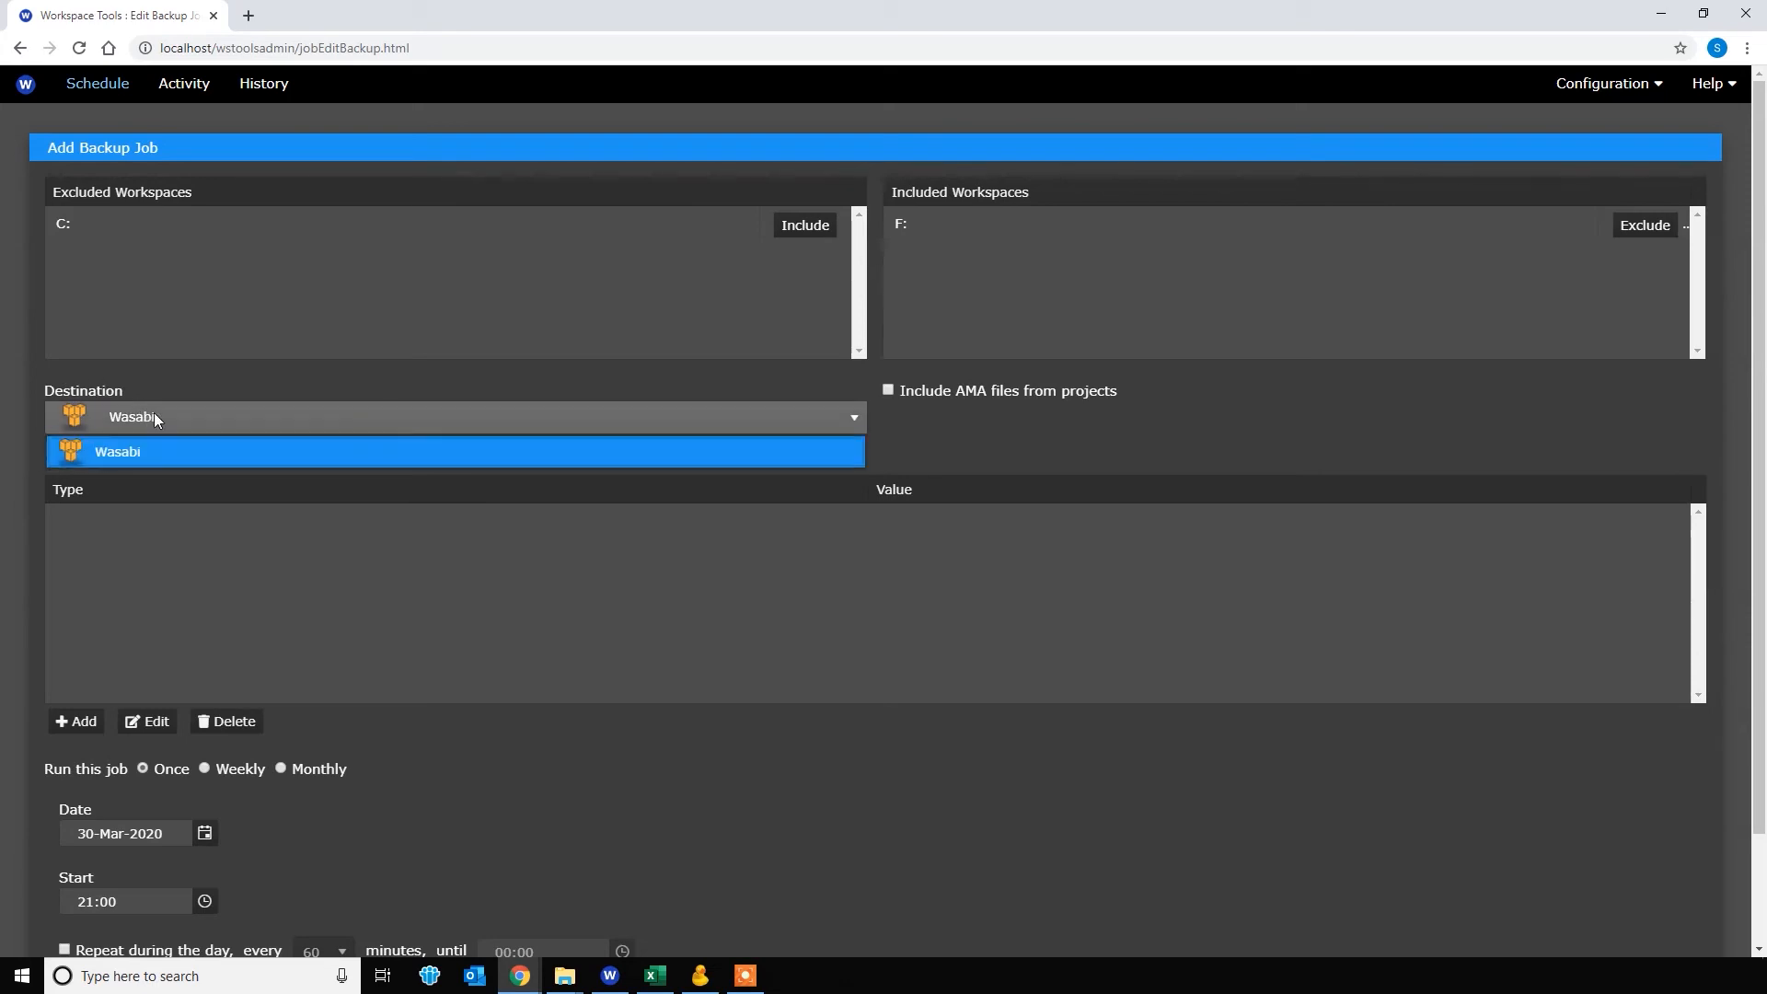
left_click(158, 412)
scroll(414, 699, "down", 2)
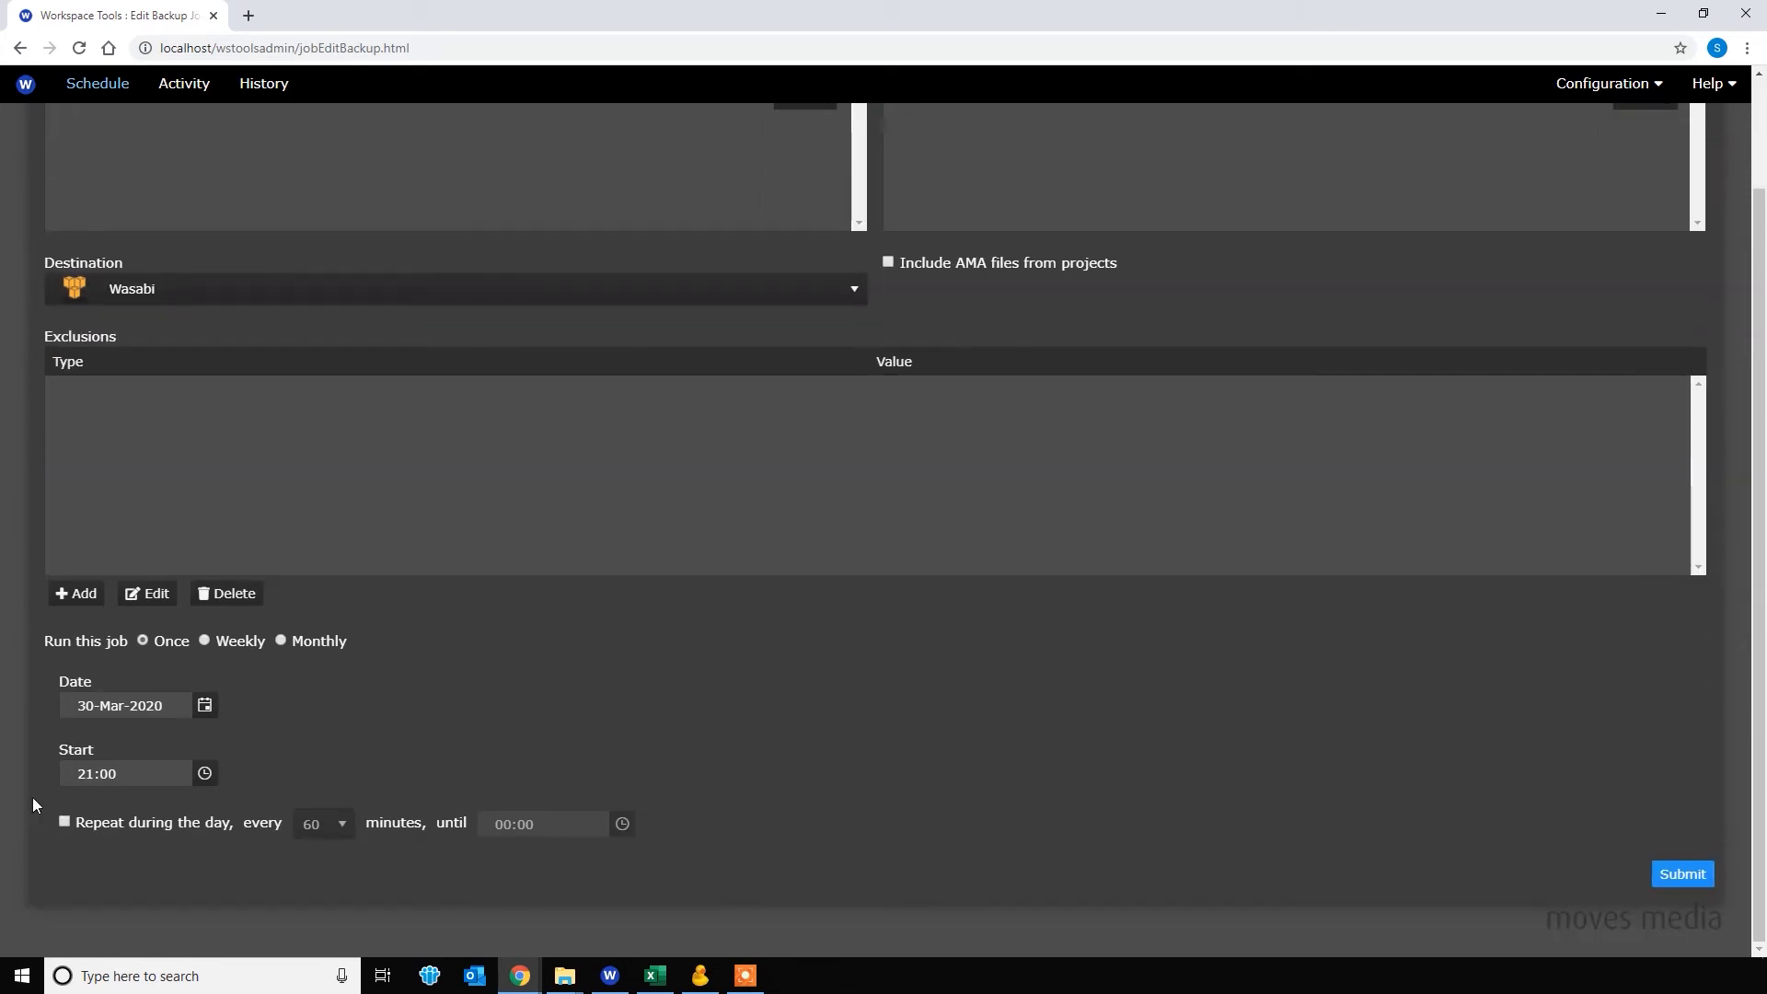
Set the backup job to run once, keeping 30-Mar-2020 at 21:00, and submit it.
left_click(205, 639)
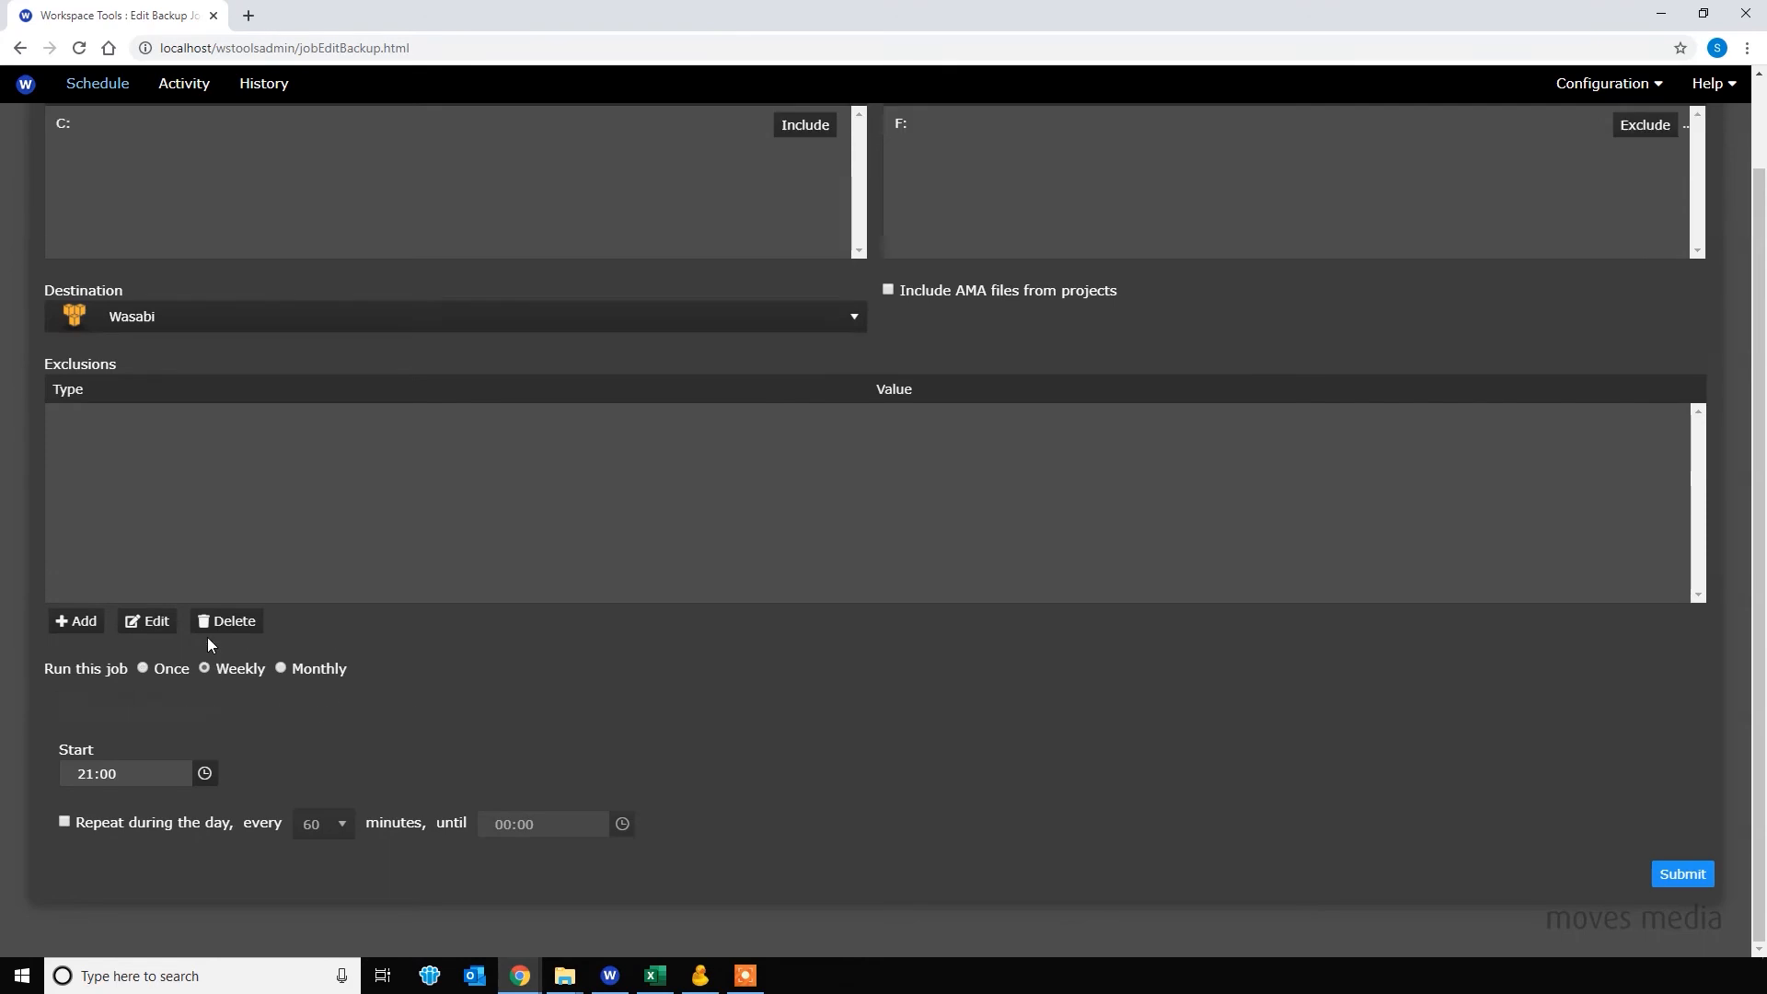
left_click(143, 667)
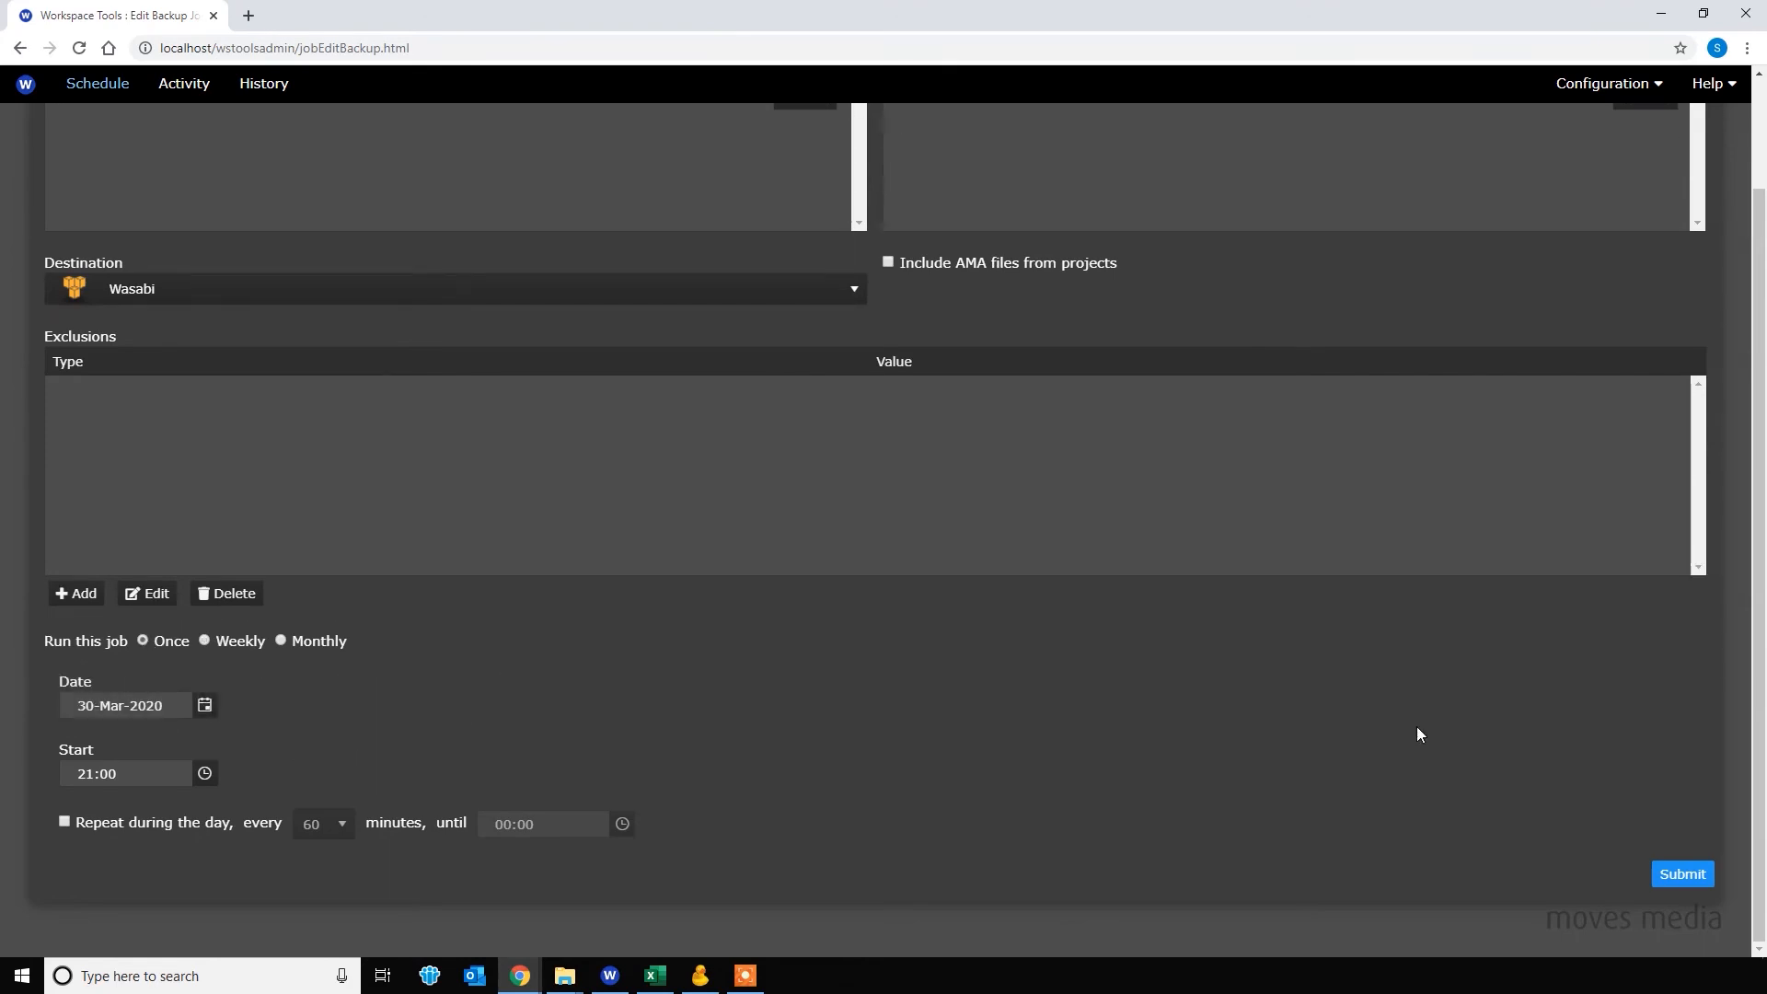
left_click(1681, 875)
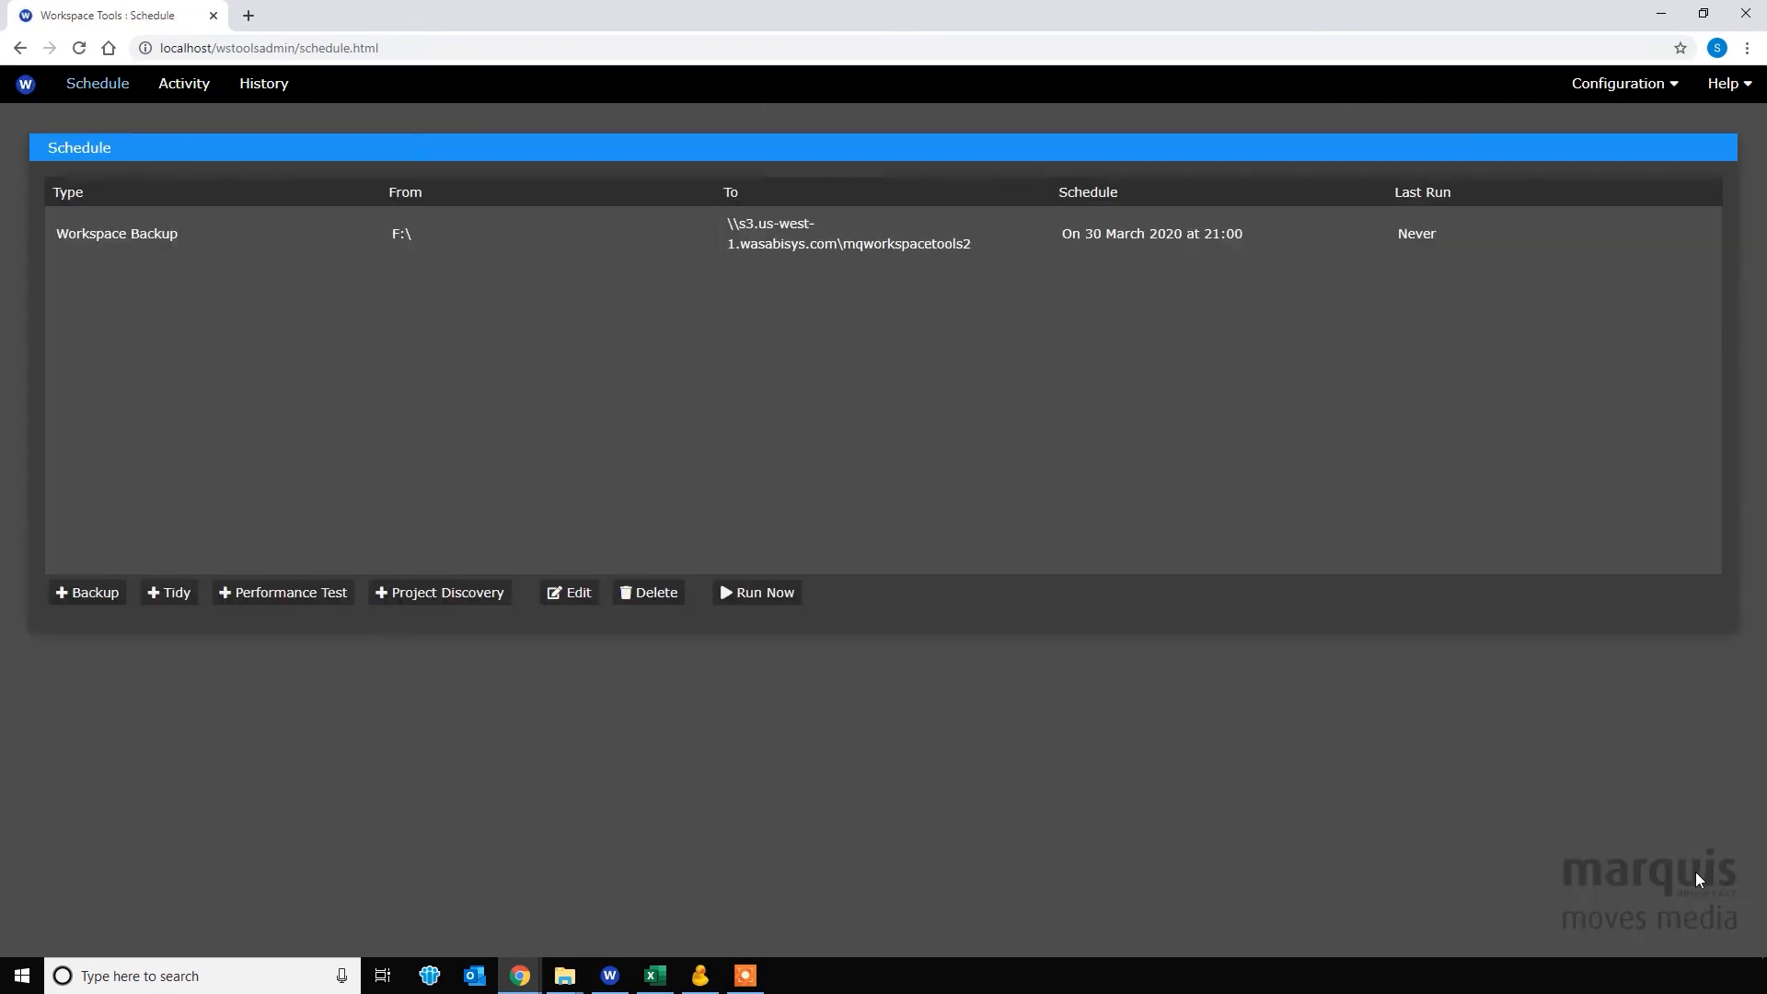
Run the scheduled F: workspace backup immediately and check its progress in the activity console.
left_click(199, 236)
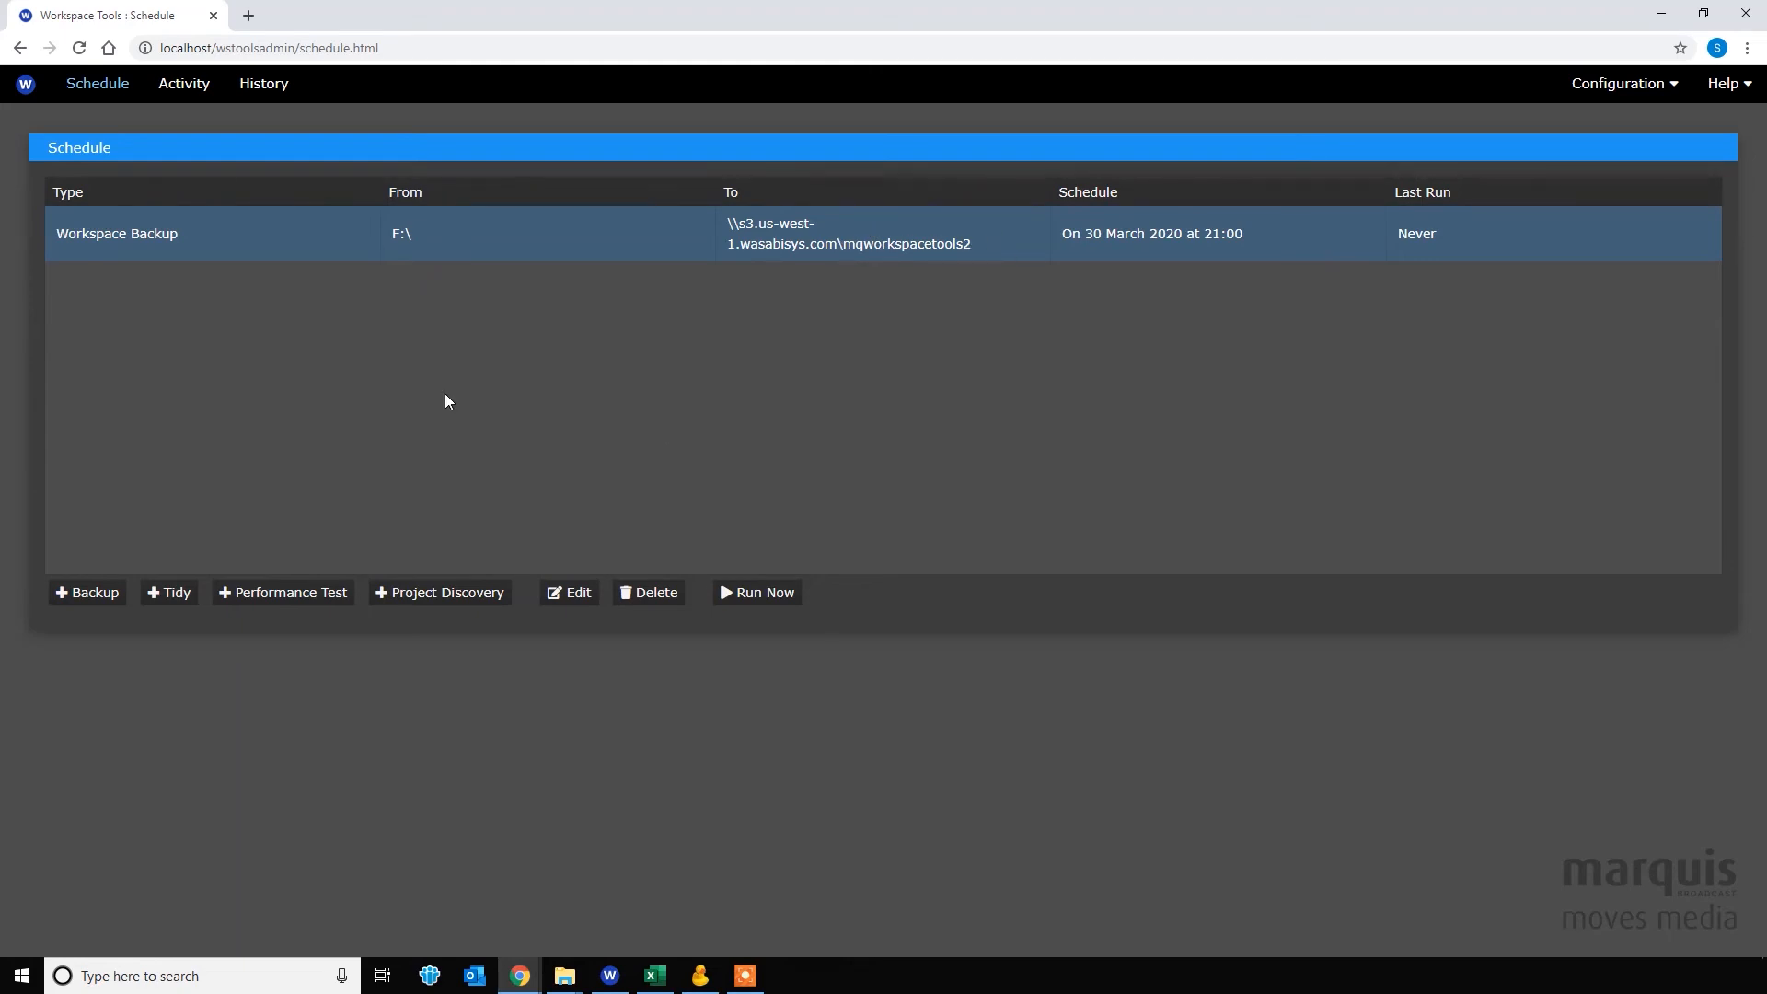
left_click(772, 601)
left_click(196, 86)
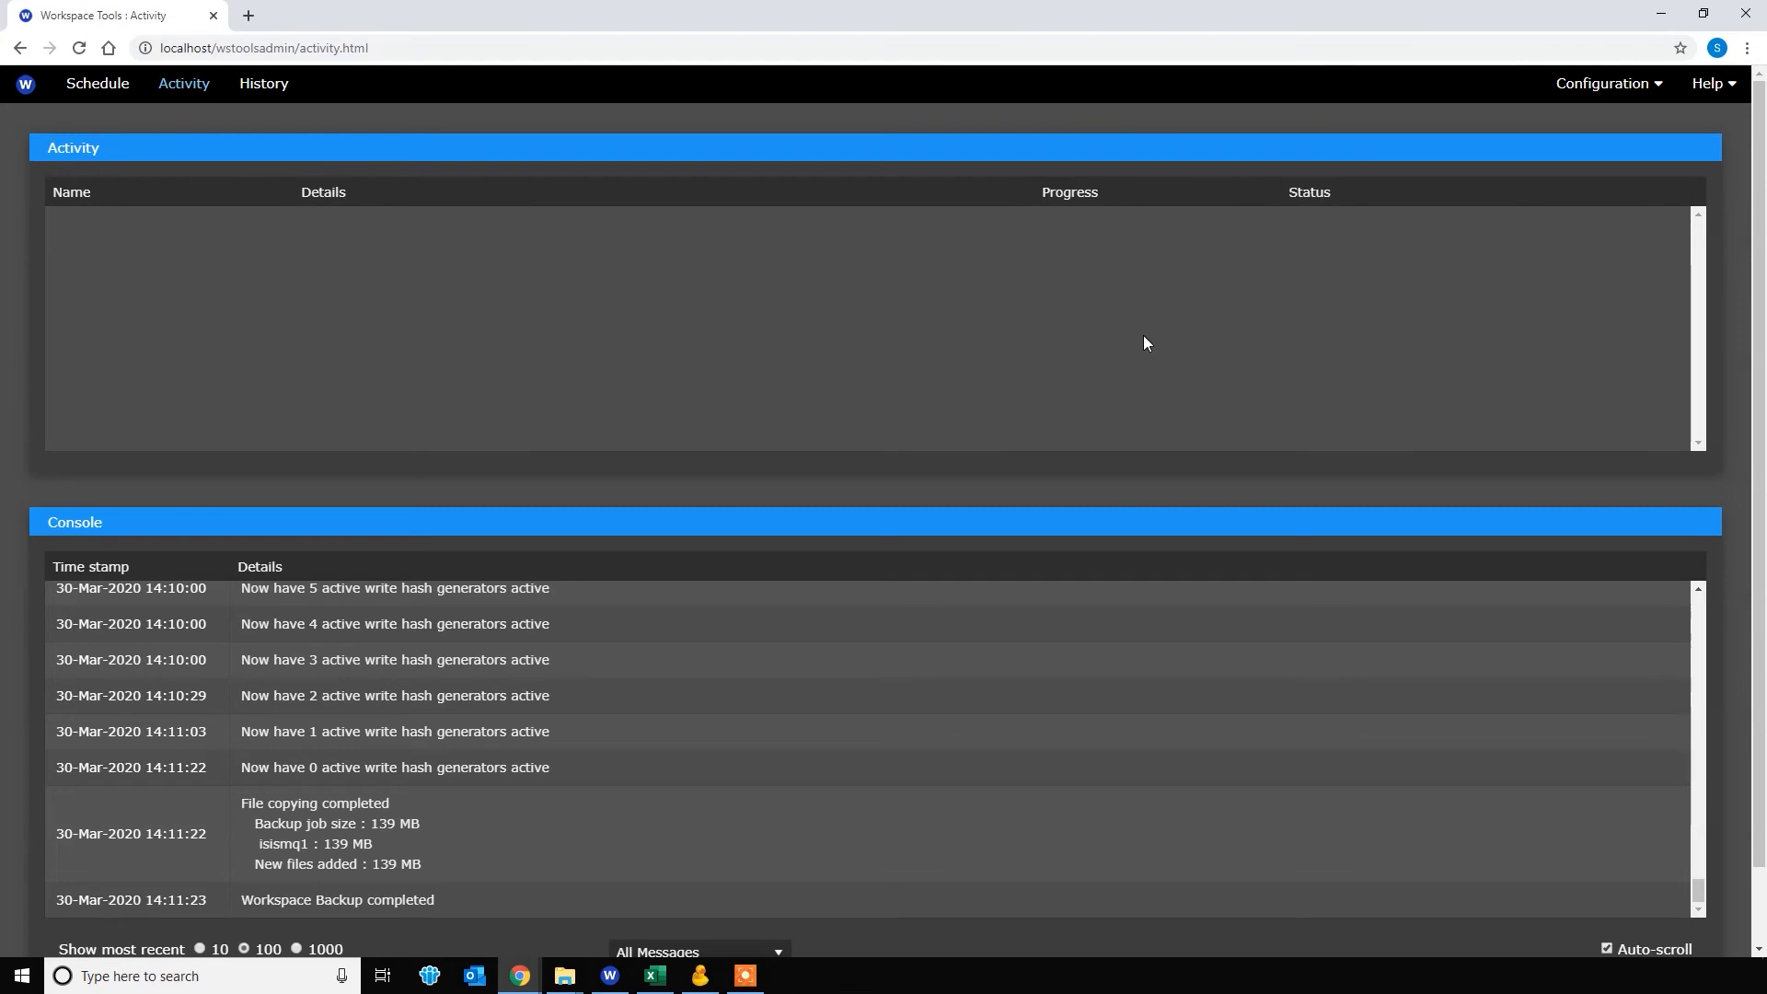
Open the project locations configuration, then copy the path of the Shared Avid Projects folder in C:\Users\Public\Documents from File Explorer.
mouse_move(1606, 83)
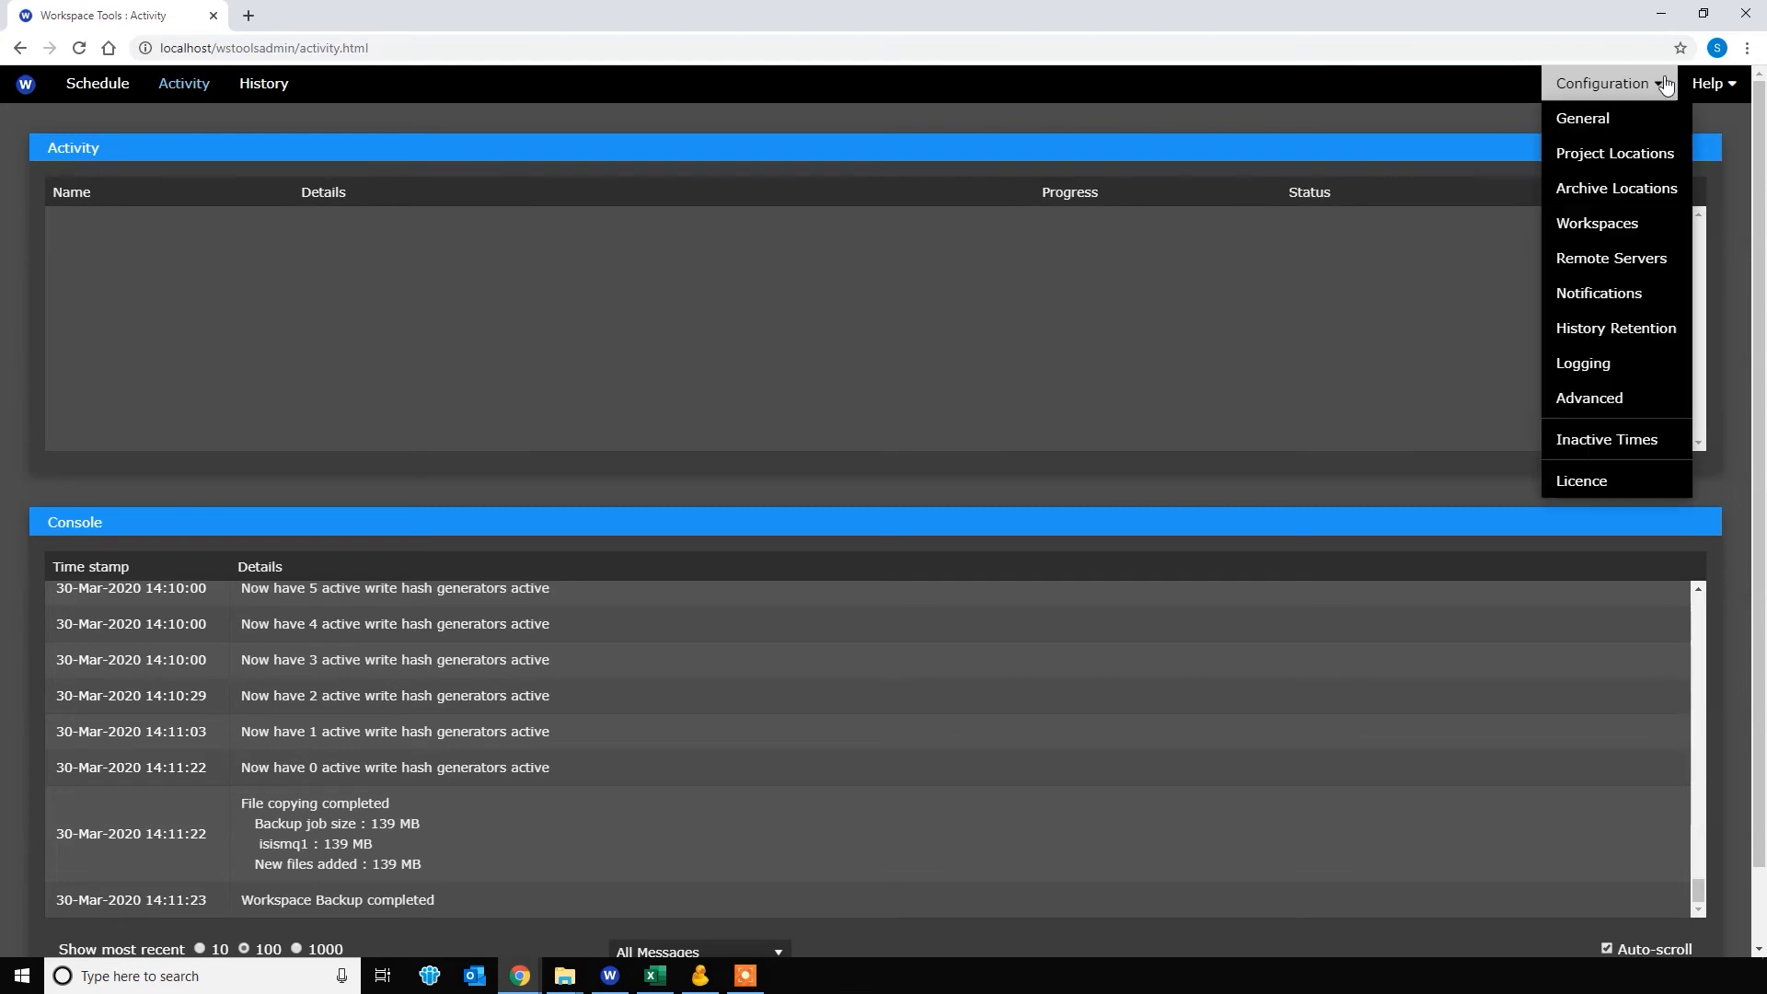
left_click(1605, 162)
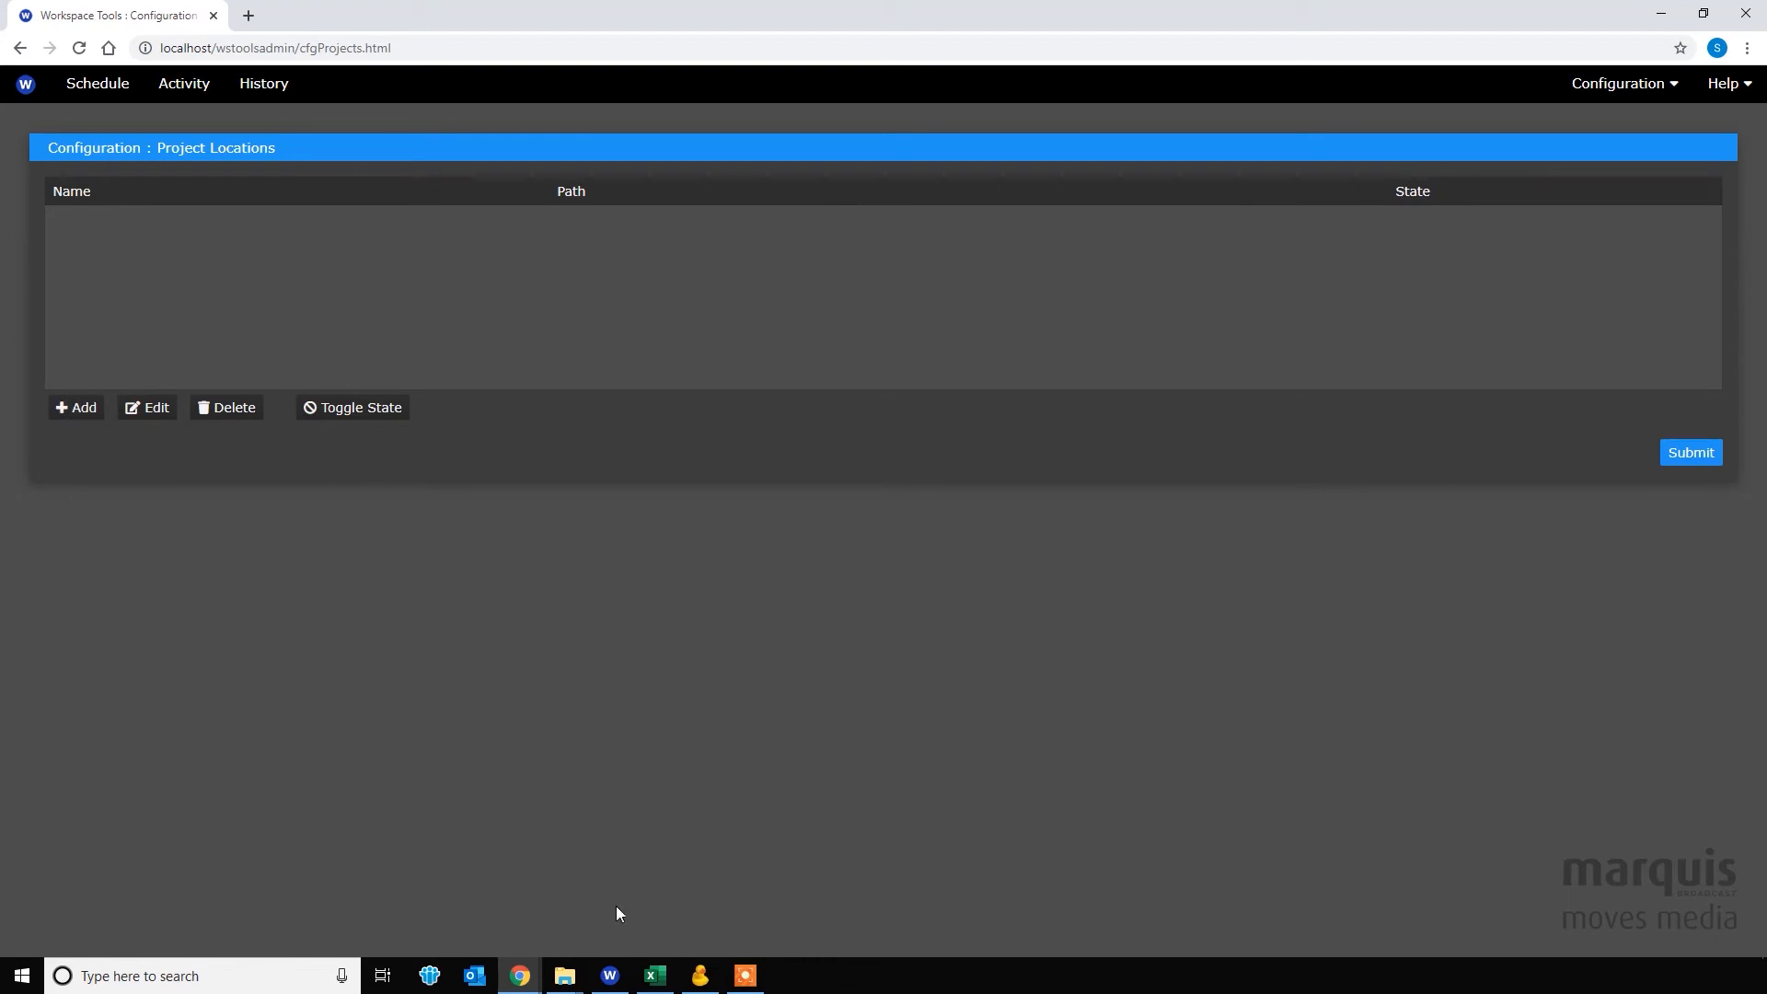
left_click(566, 980)
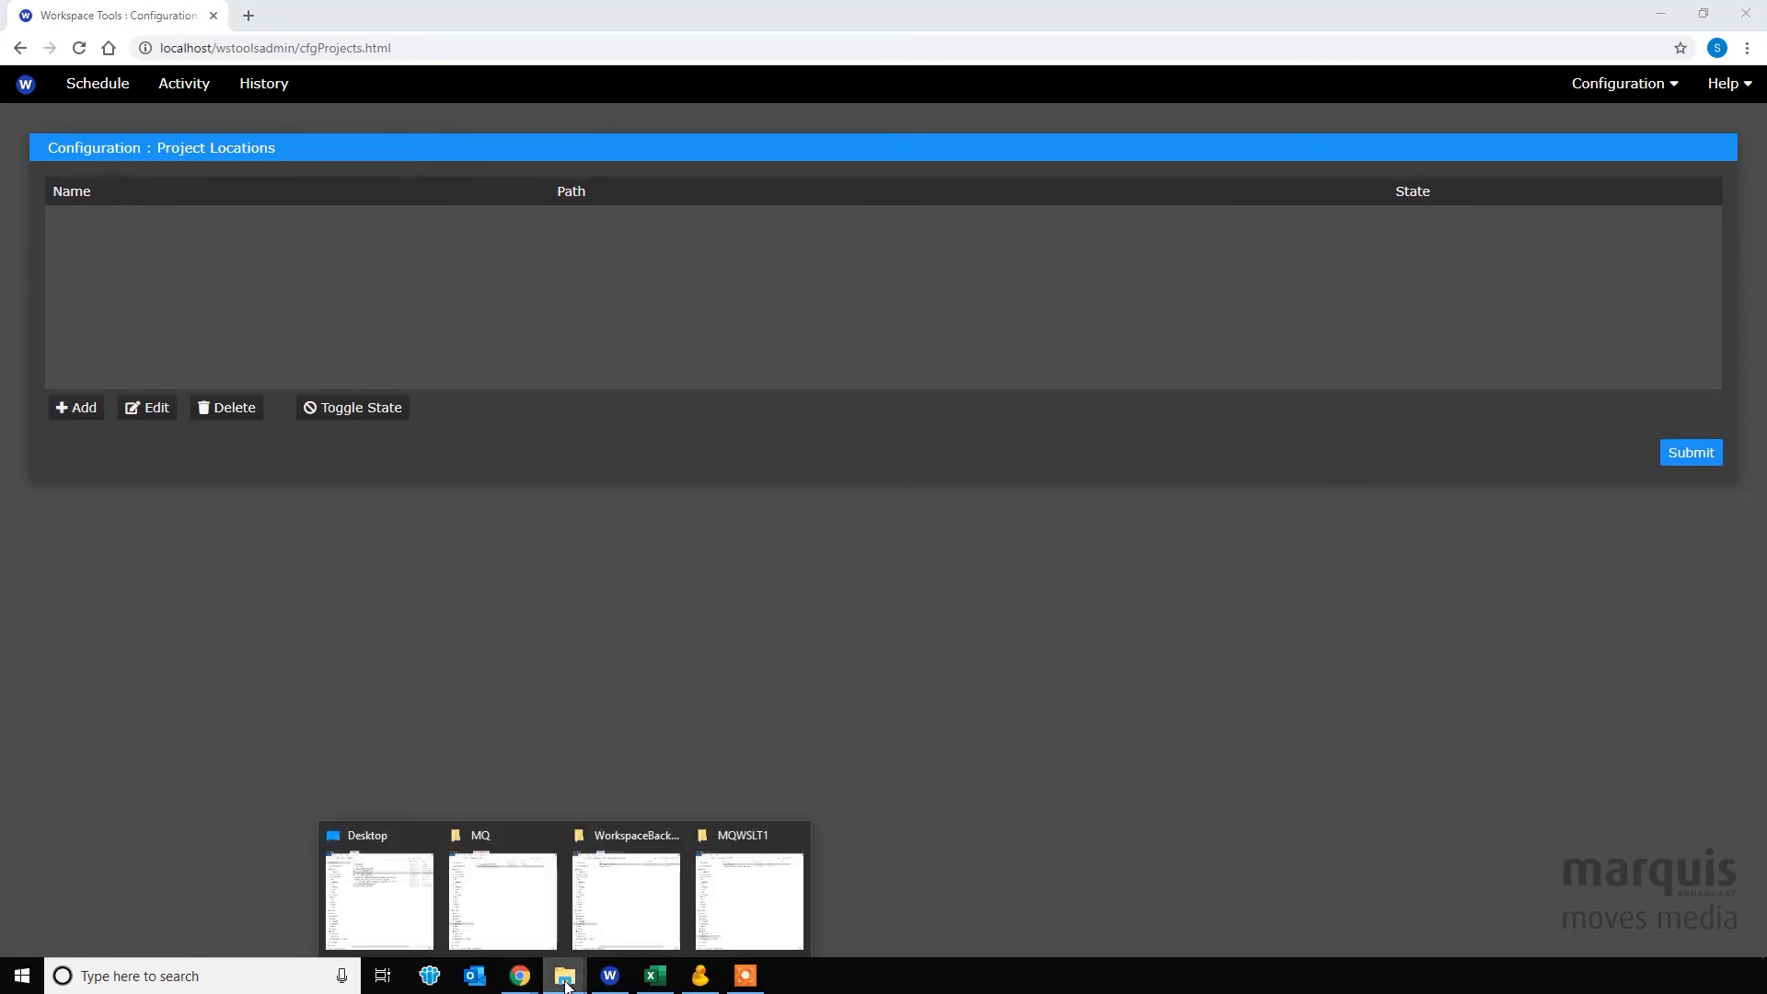
left_click(507, 911)
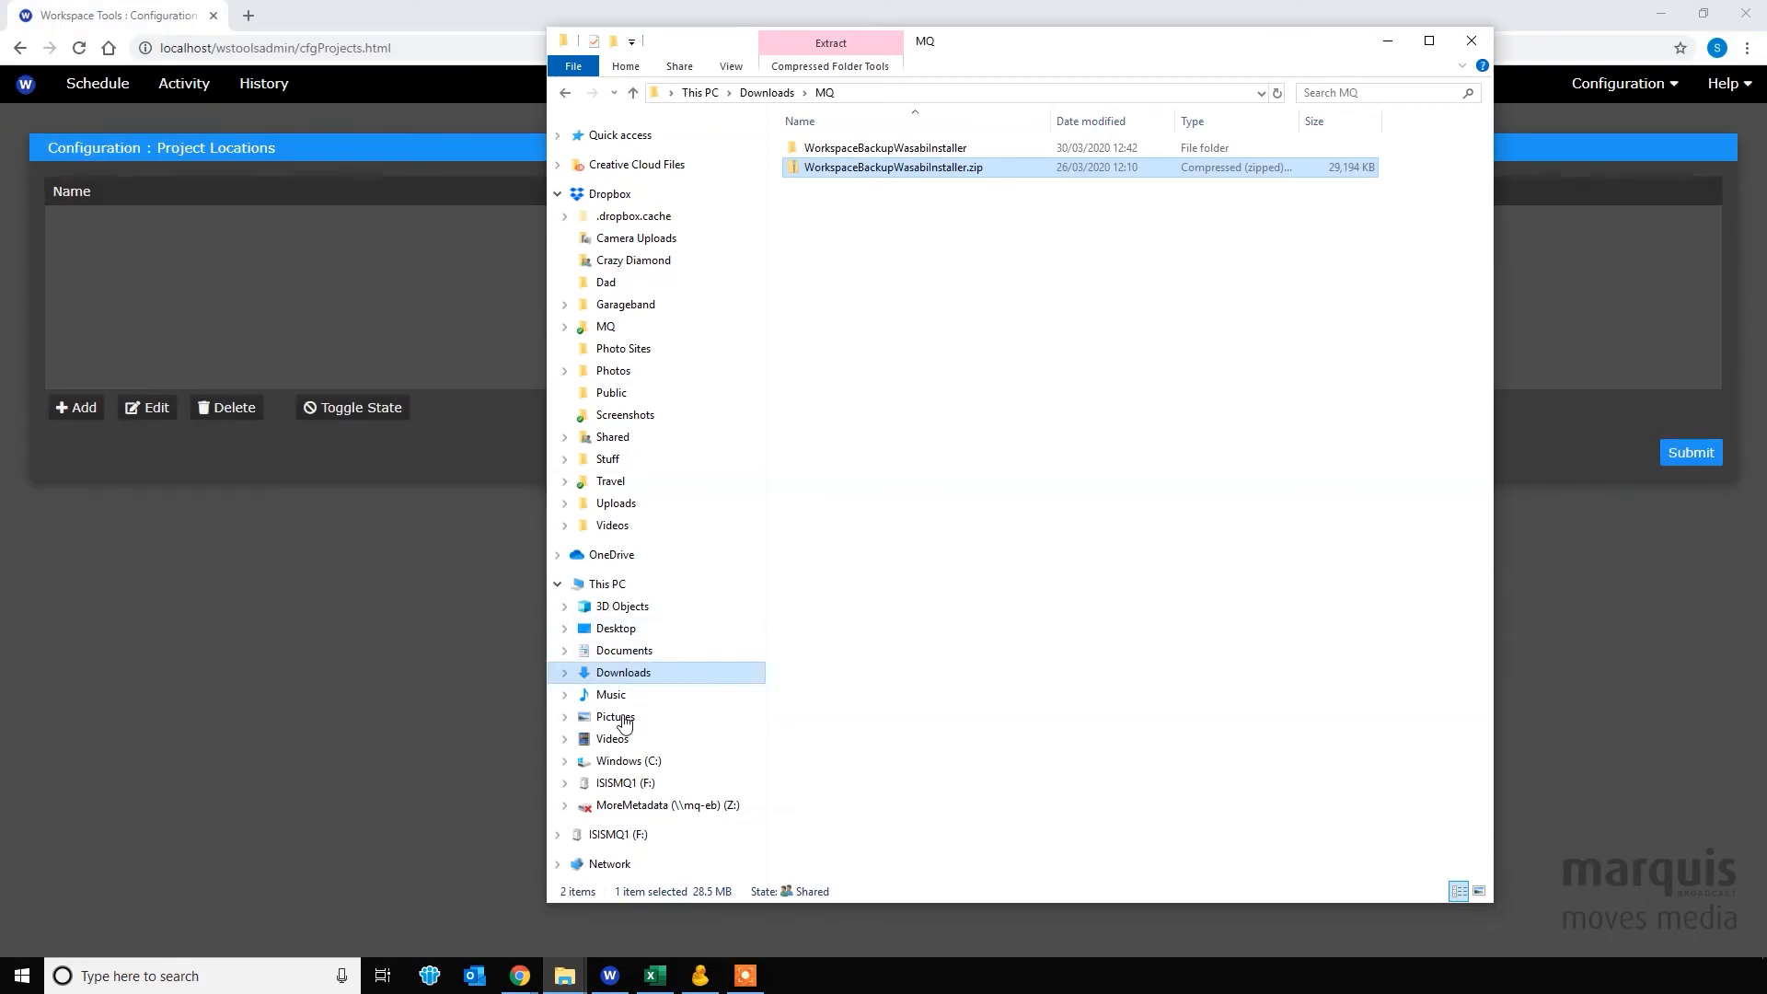
left_click(627, 762)
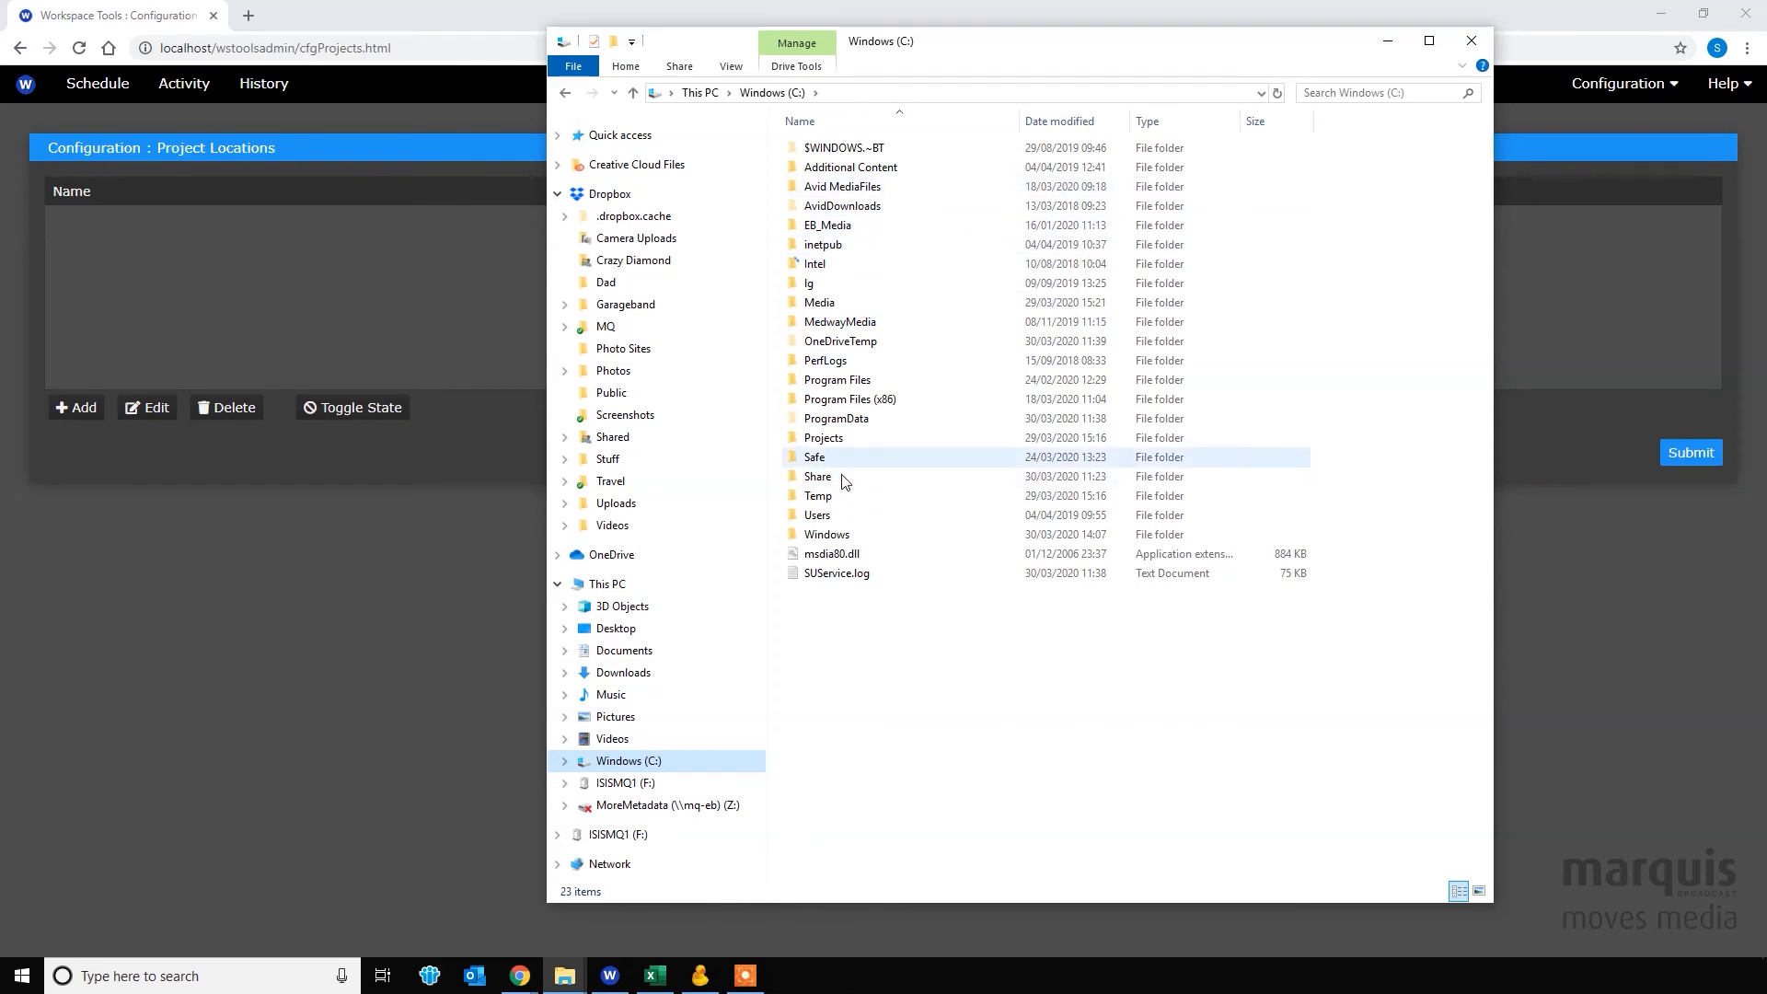
double_click(868, 516)
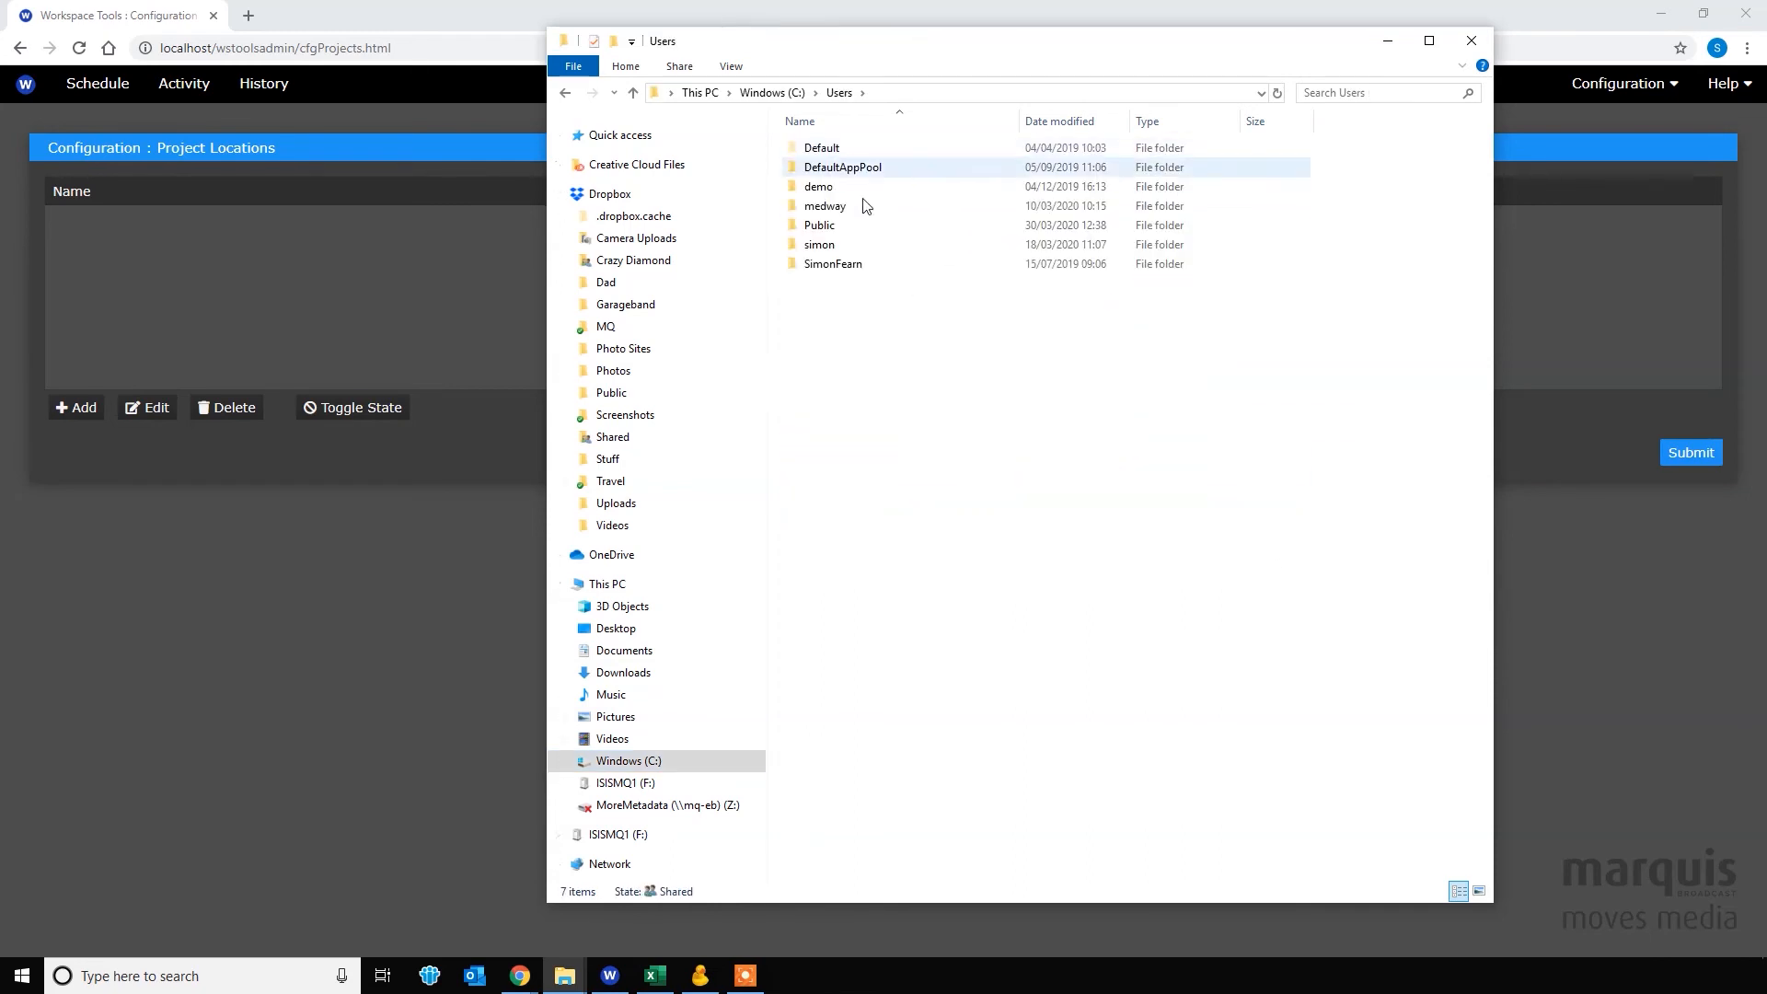
double_click(850, 226)
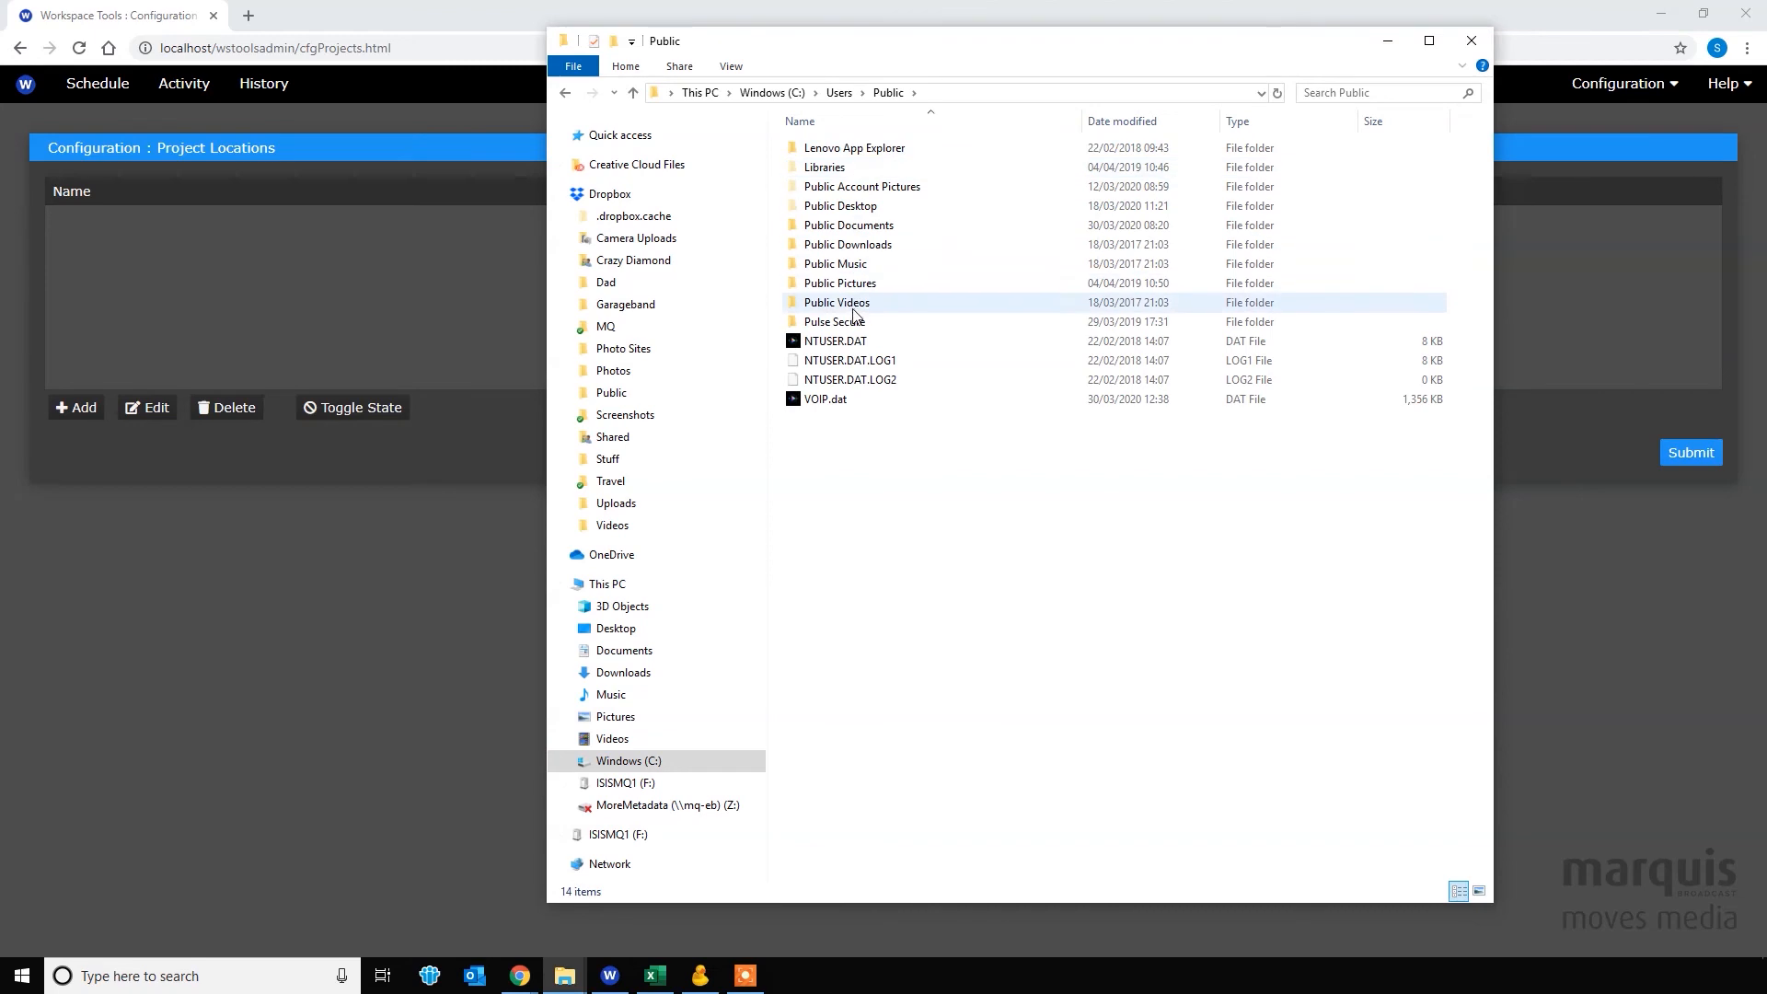
double_click(848, 226)
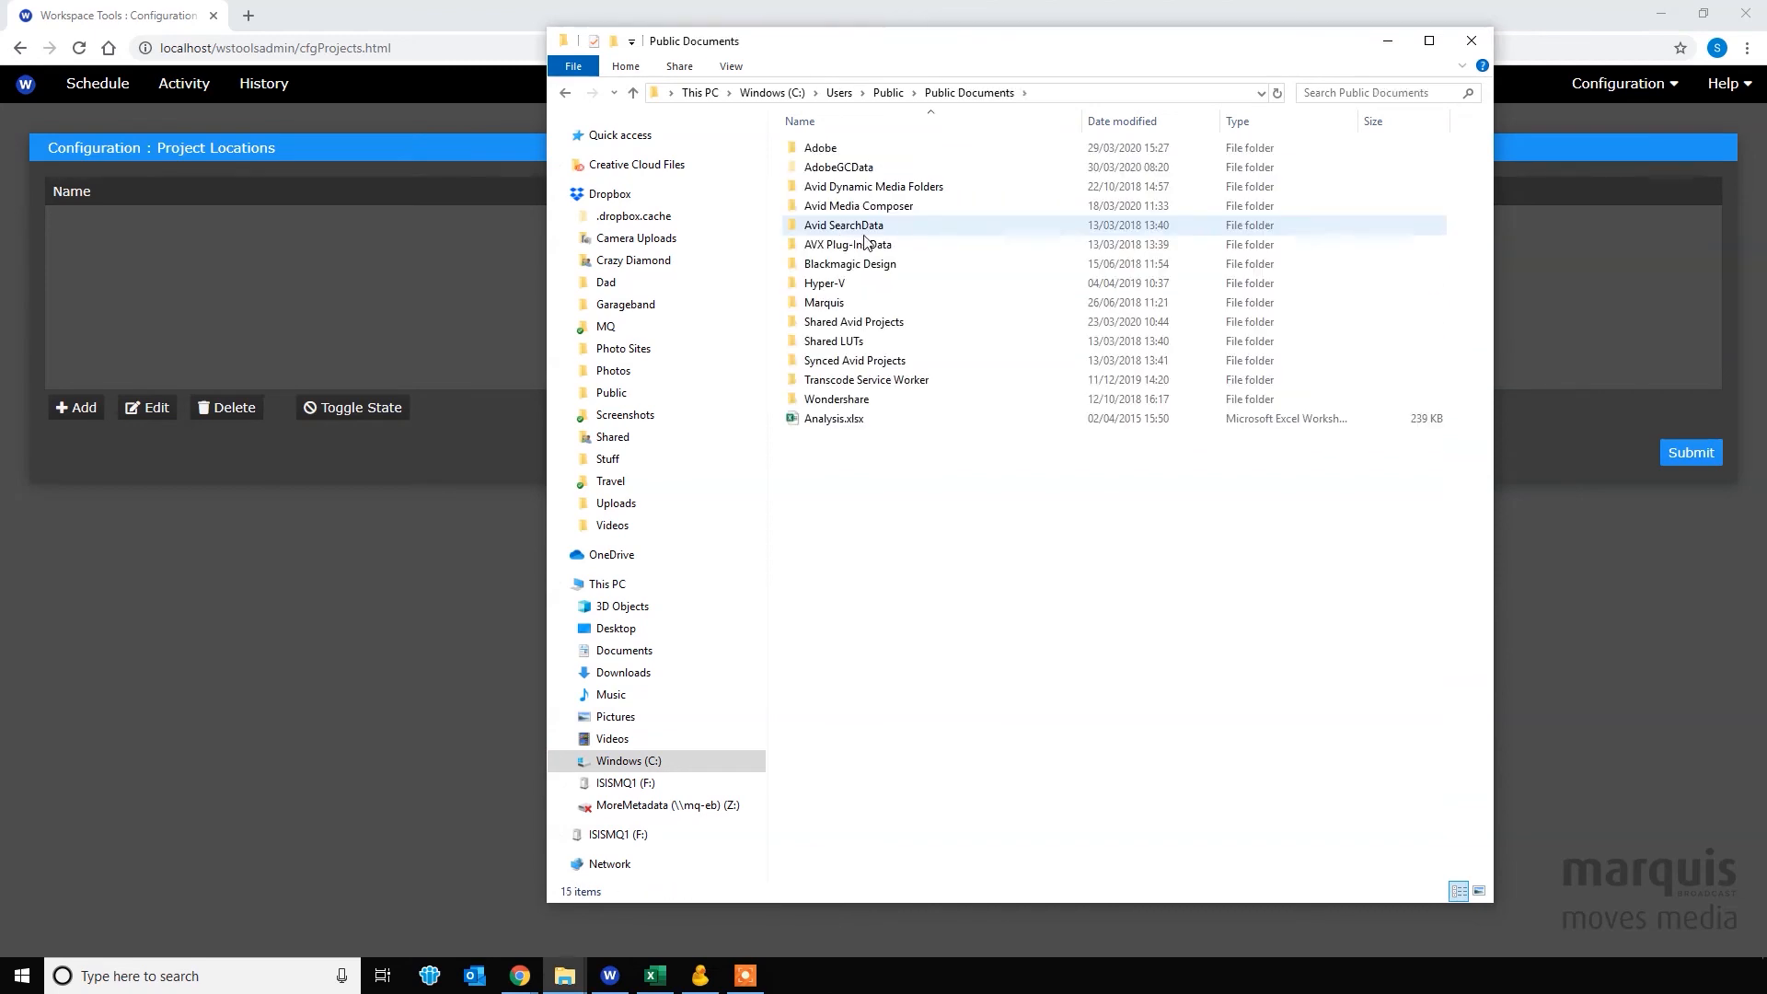
double_click(906, 322)
left_click(1174, 96)
key("ctrl+c")
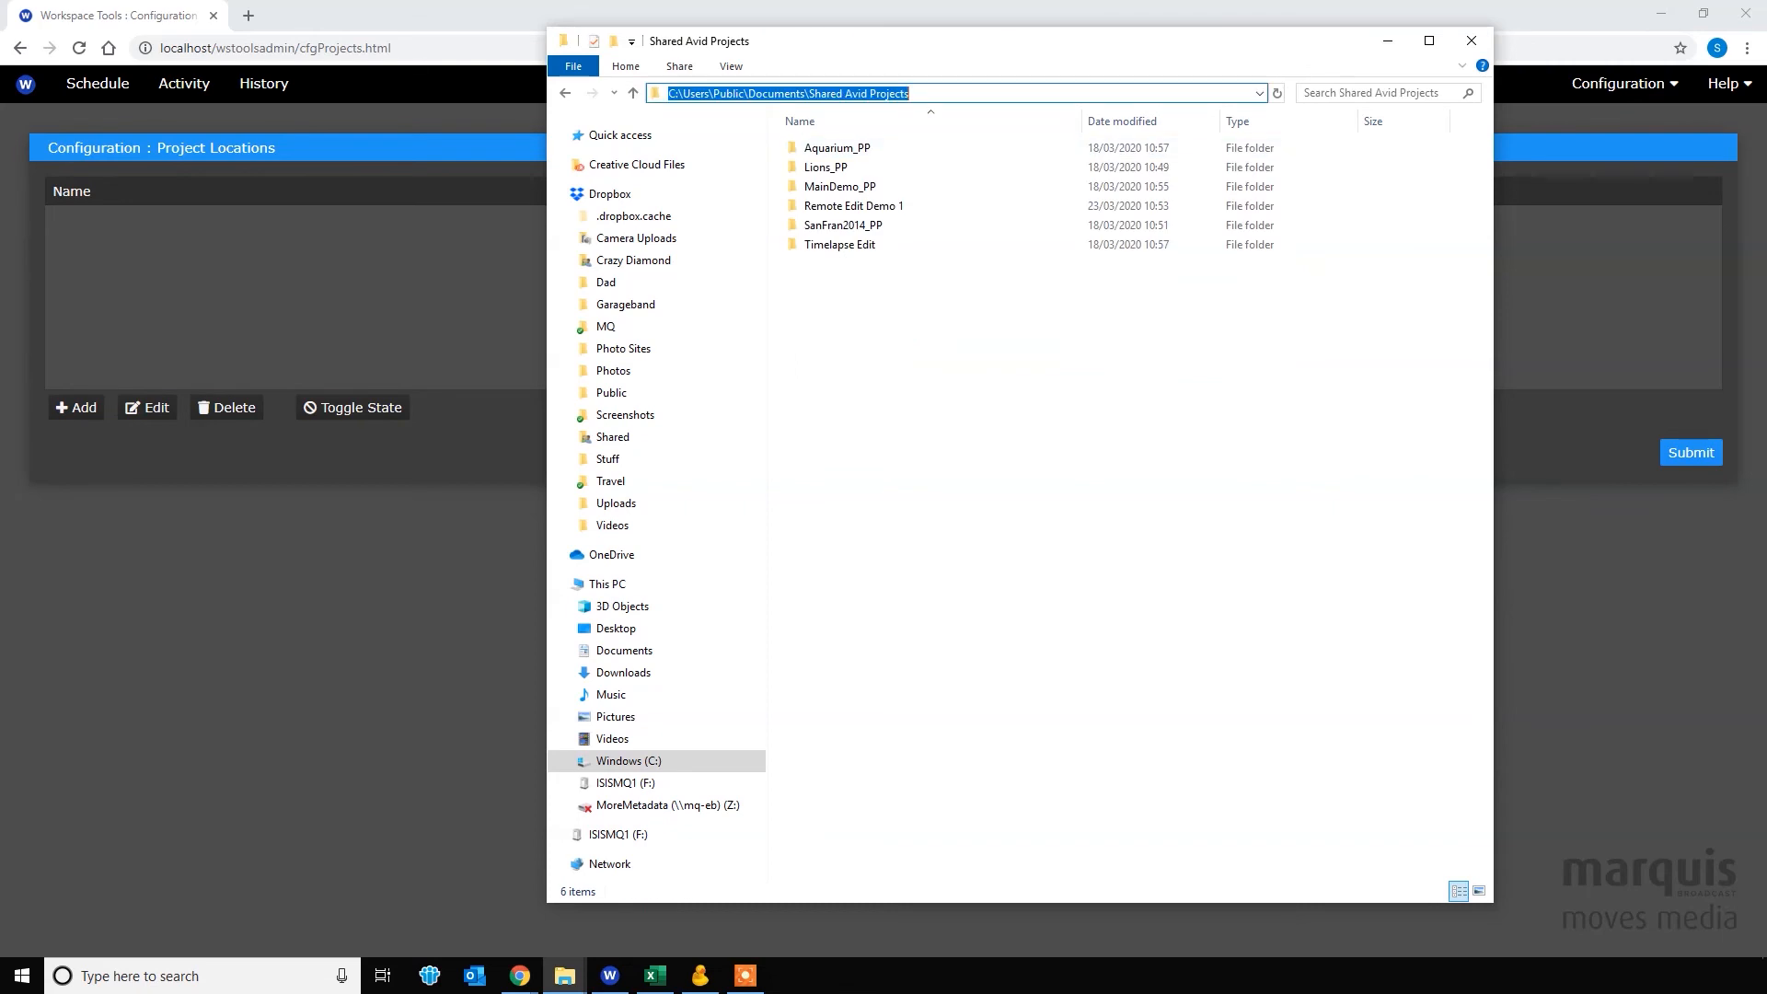
Back in Workspace Tools, add a project location named Shared Projects with the path C:\Users\Public\Documents\Shared Avid Projects.
left_click(382, 162)
left_click(80, 412)
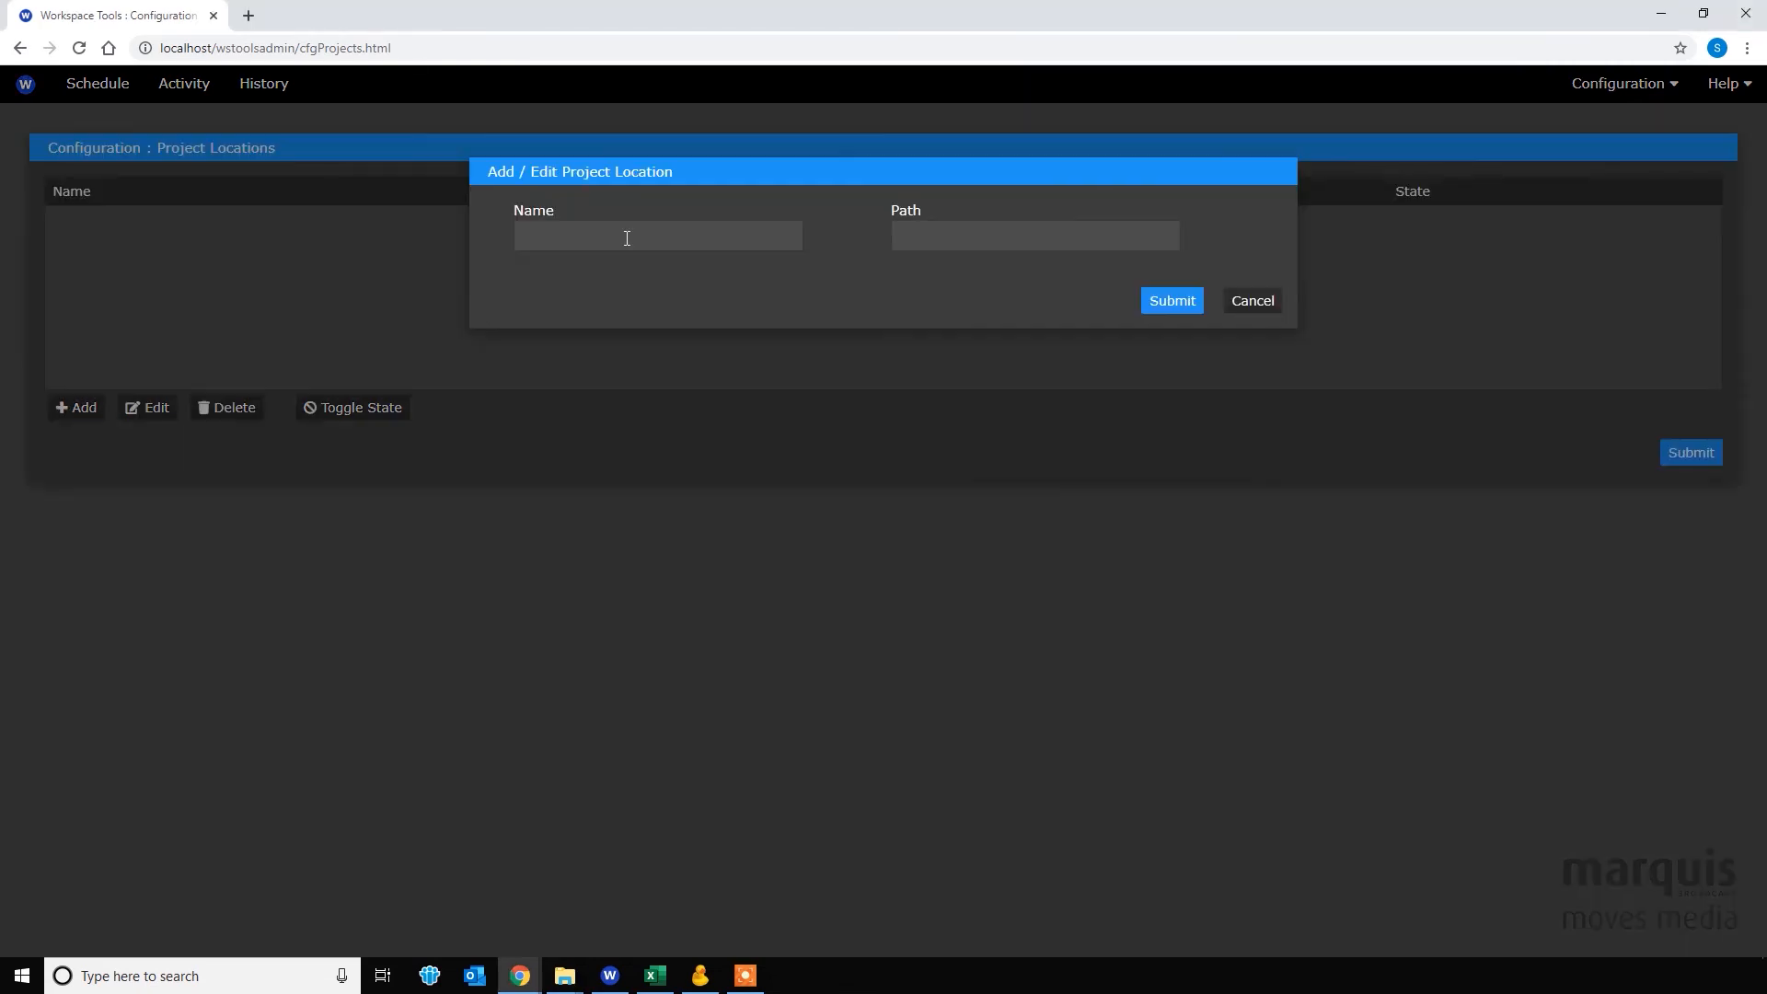
left_click(895, 225)
key("ctrl+v")
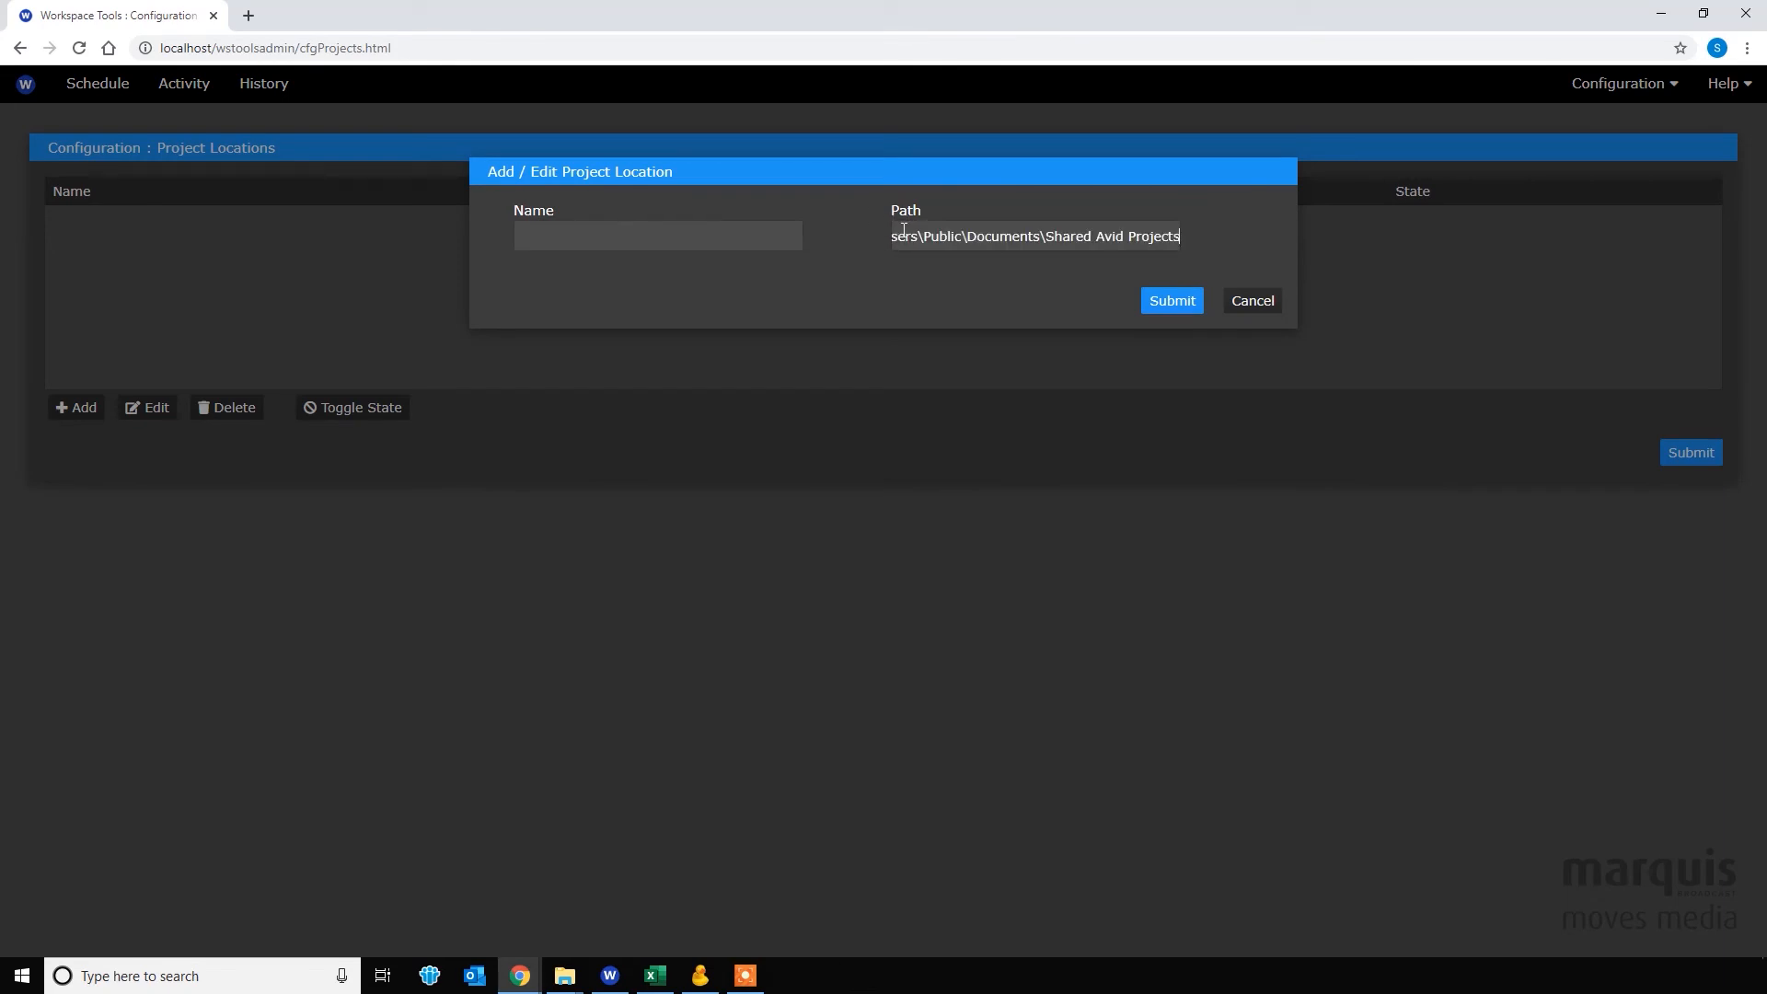
left_click(647, 243)
type("Shar")
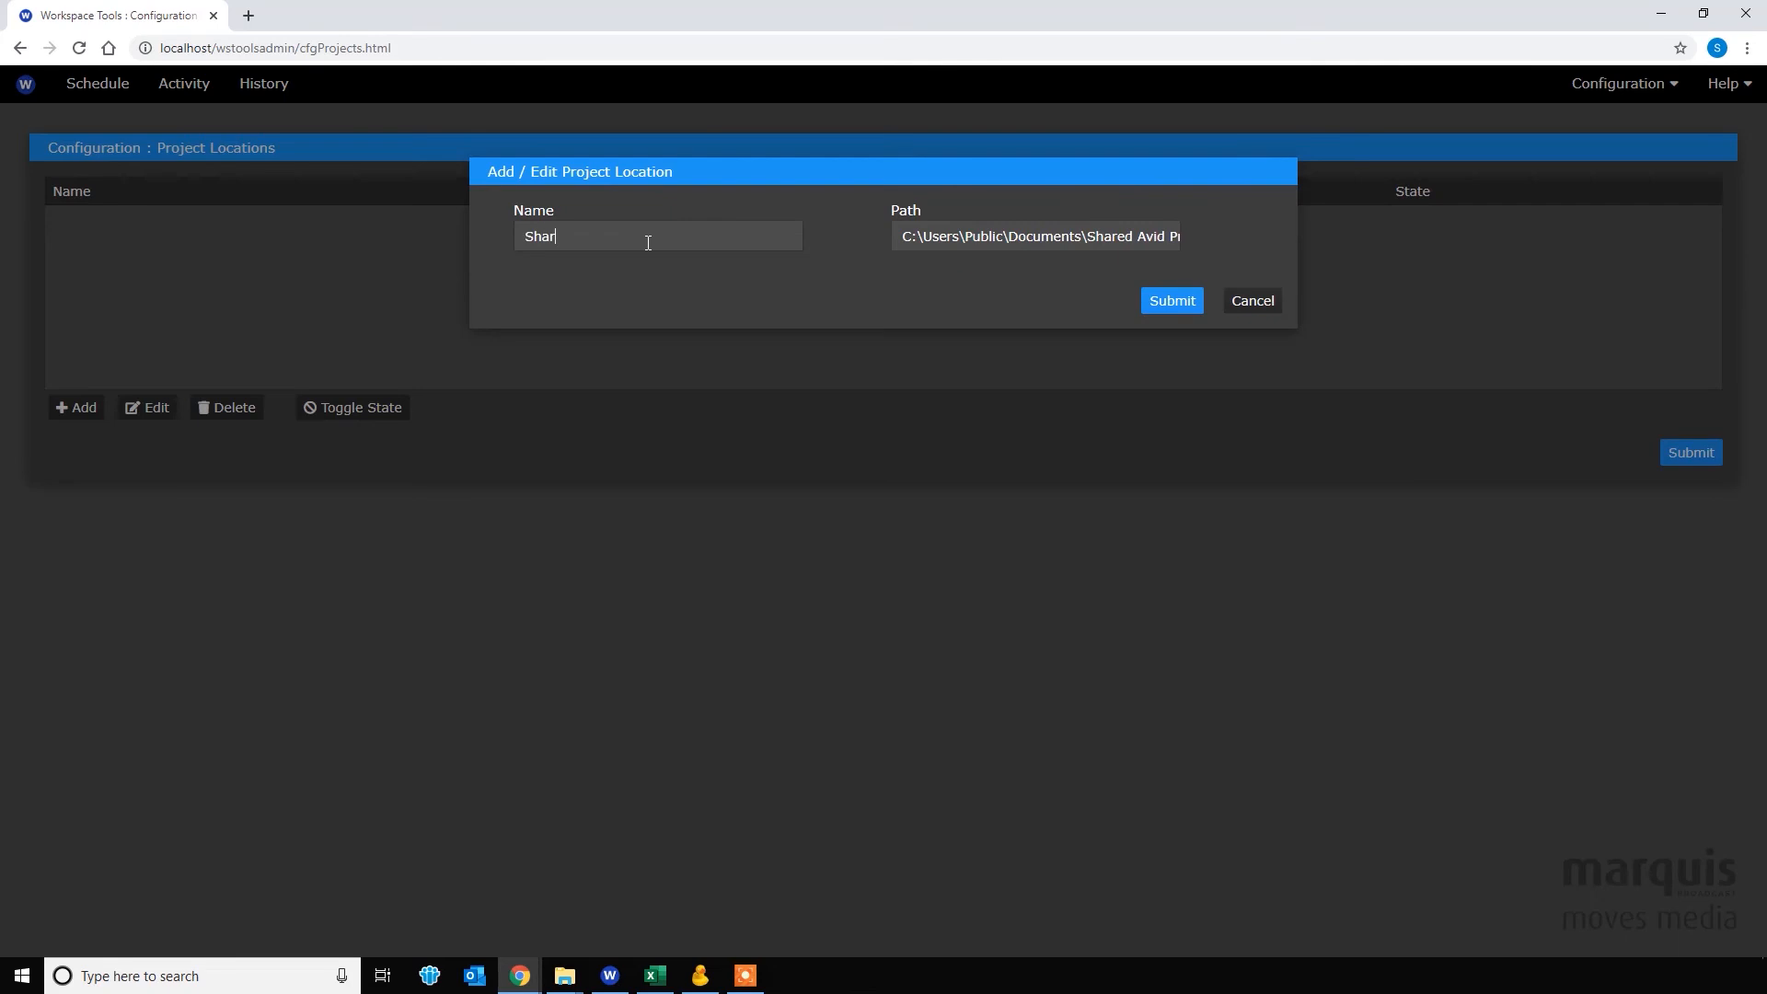
type("ed Projects")
left_click(1169, 301)
In File Explorer, copy the path of the folder C:\Safe\Avid Projects for WT.
mouse_move(564, 975)
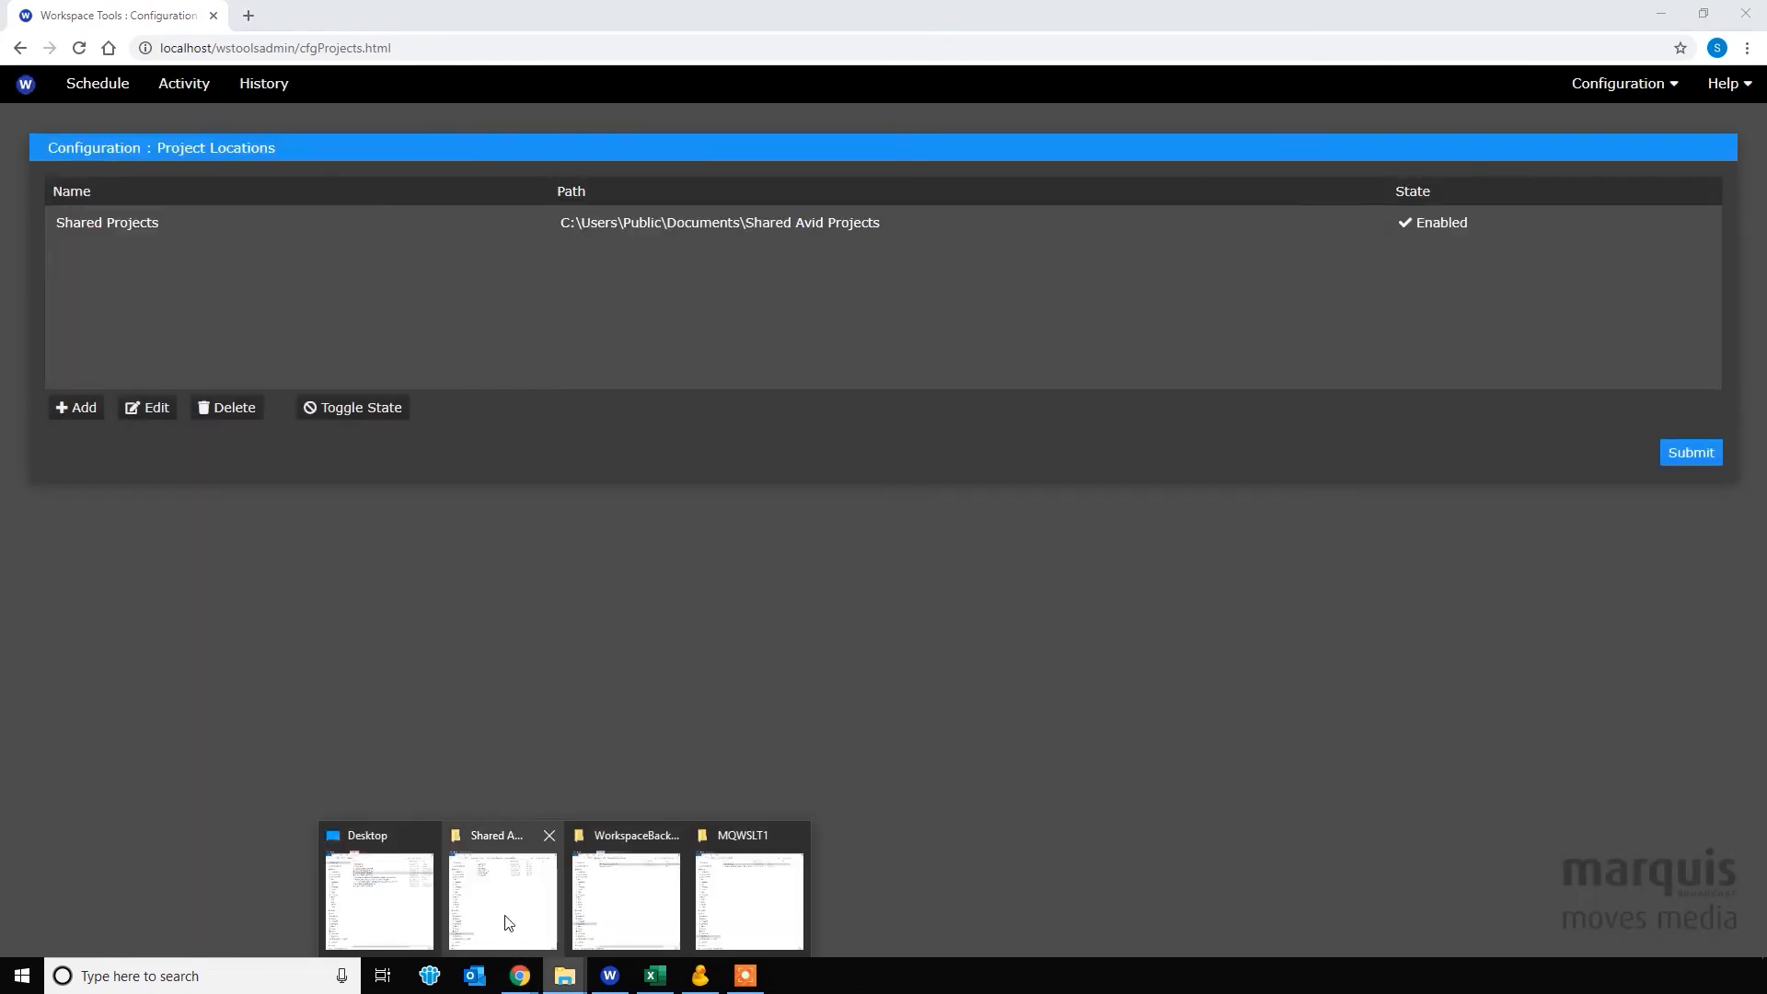
left_click(512, 902)
left_click(608, 762)
double_click(793, 458)
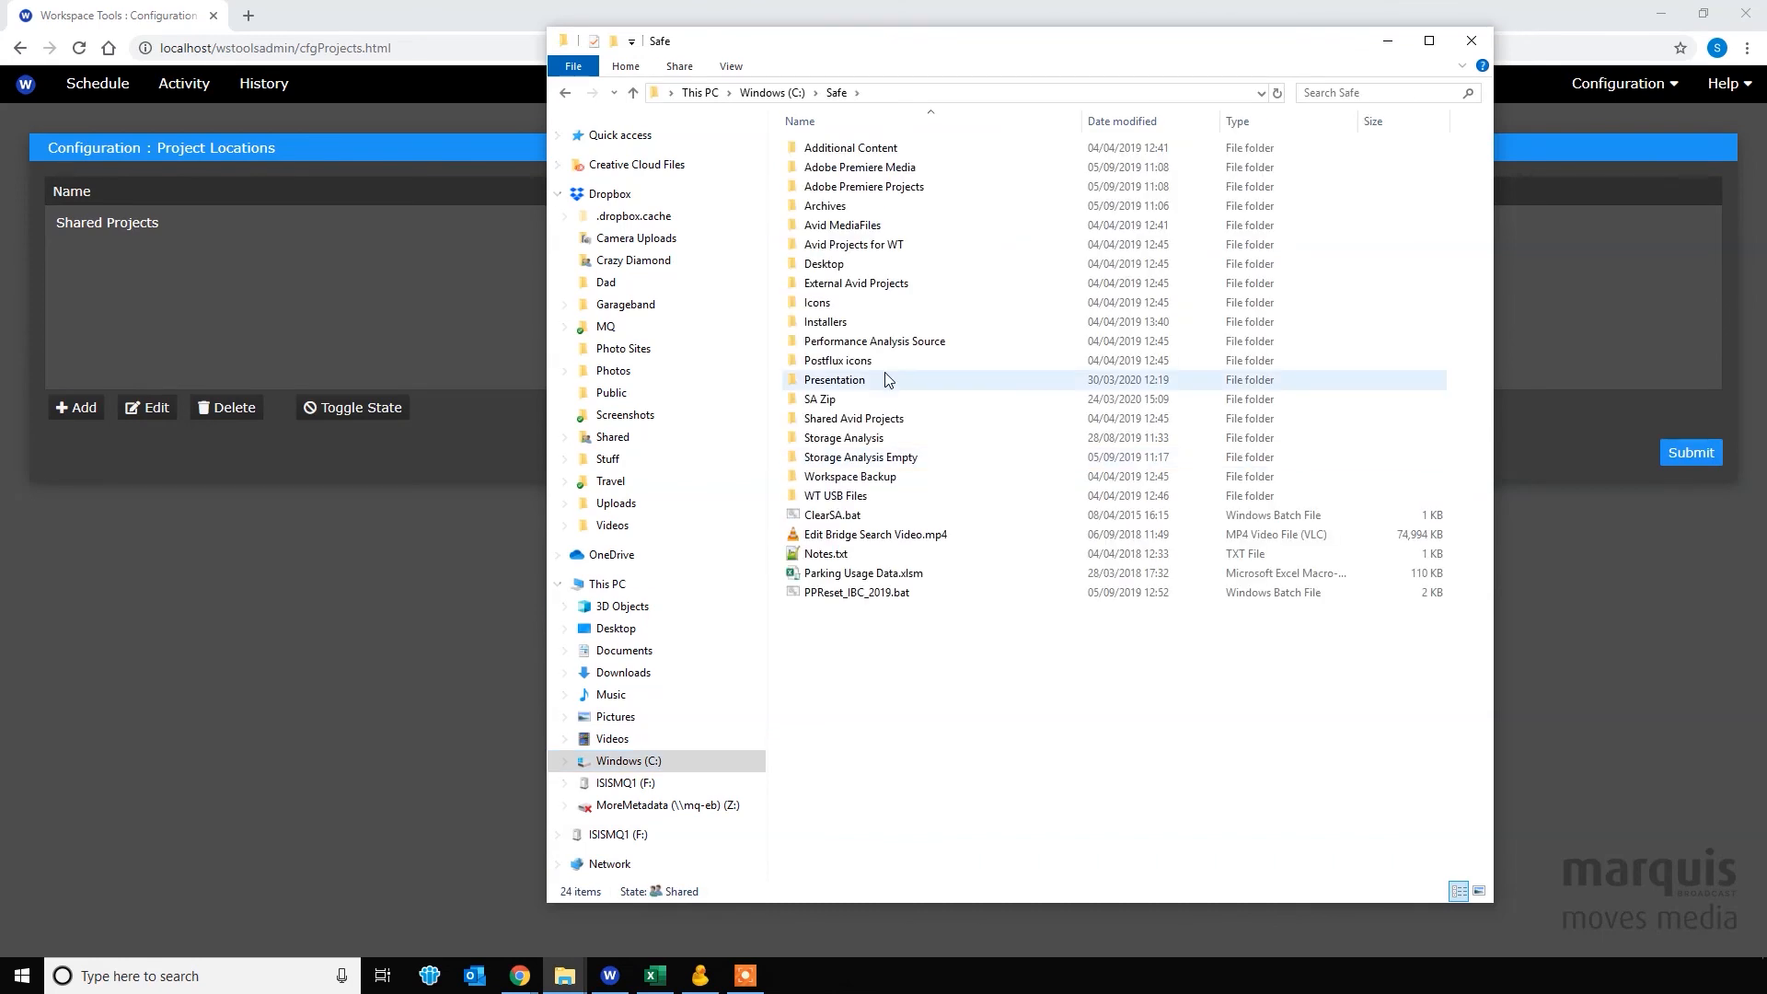
double_click(850, 249)
left_click(1055, 93)
key("ctrl+c")
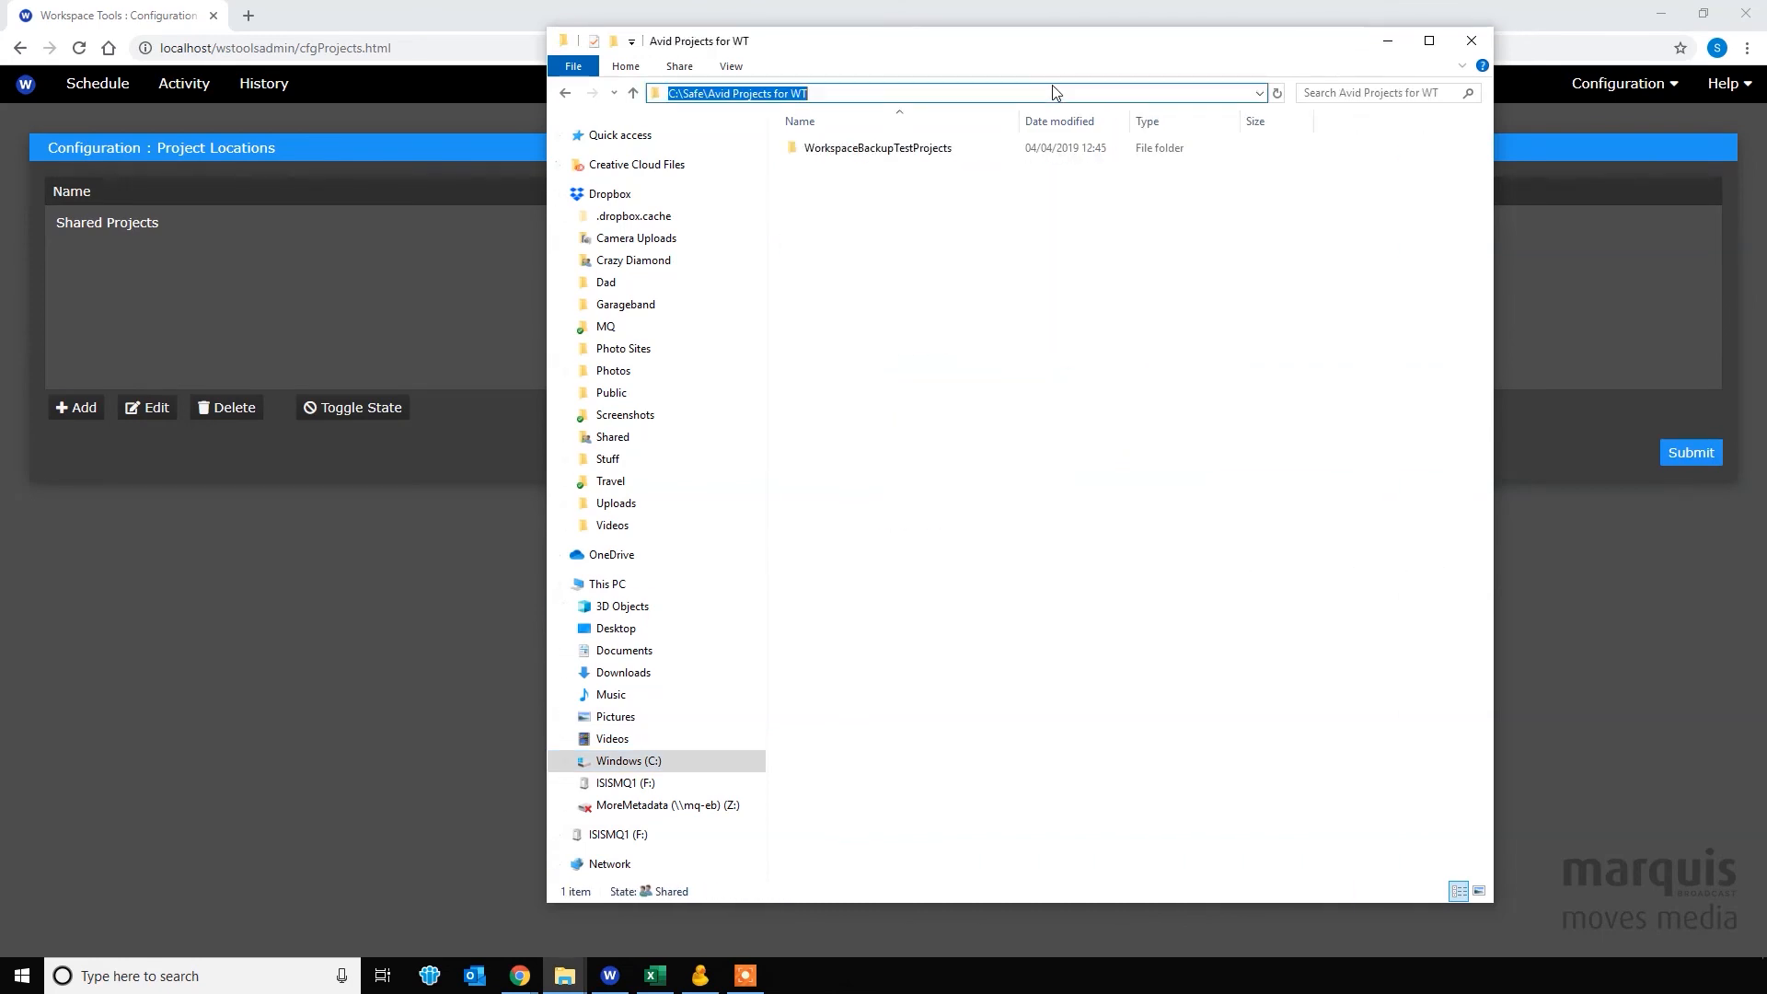
Add a project location named WT Projects with path C:\Safe\Avid Projects for WT in Workspace Tools and submit the project locations configuration.
left_click(147, 487)
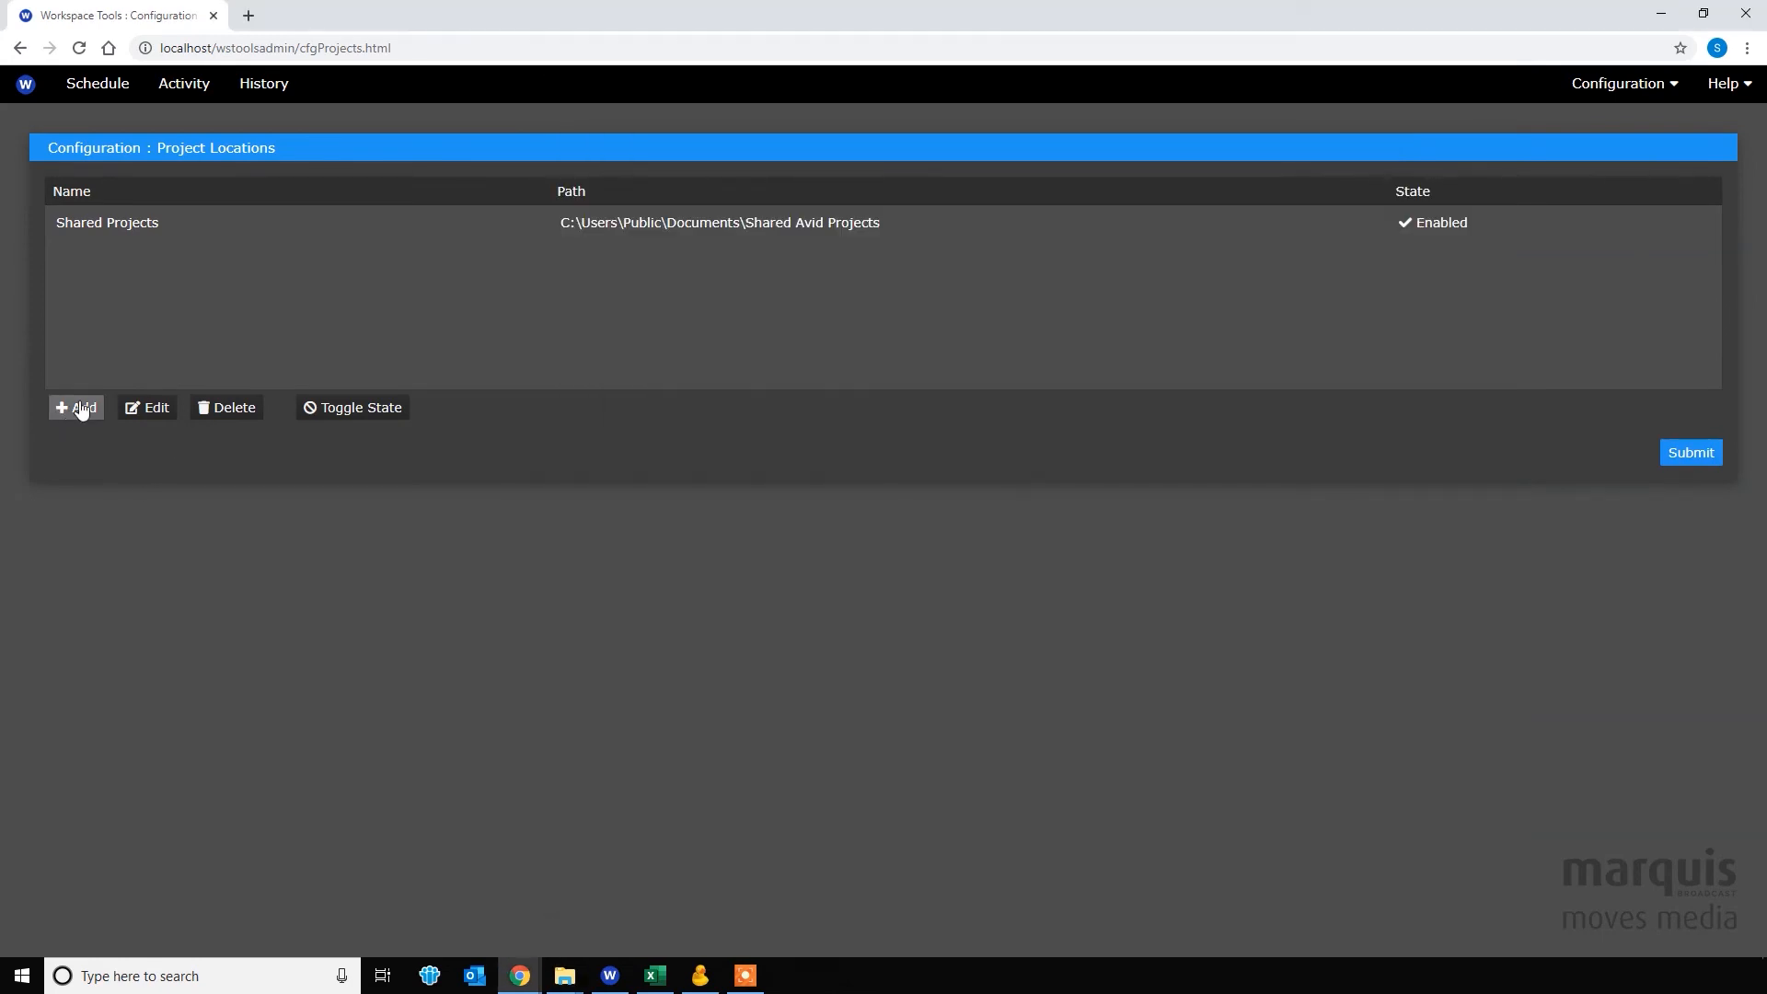
left_click(81, 411)
key("ctrl+v")
left_click(584, 247)
type("WT Projects")
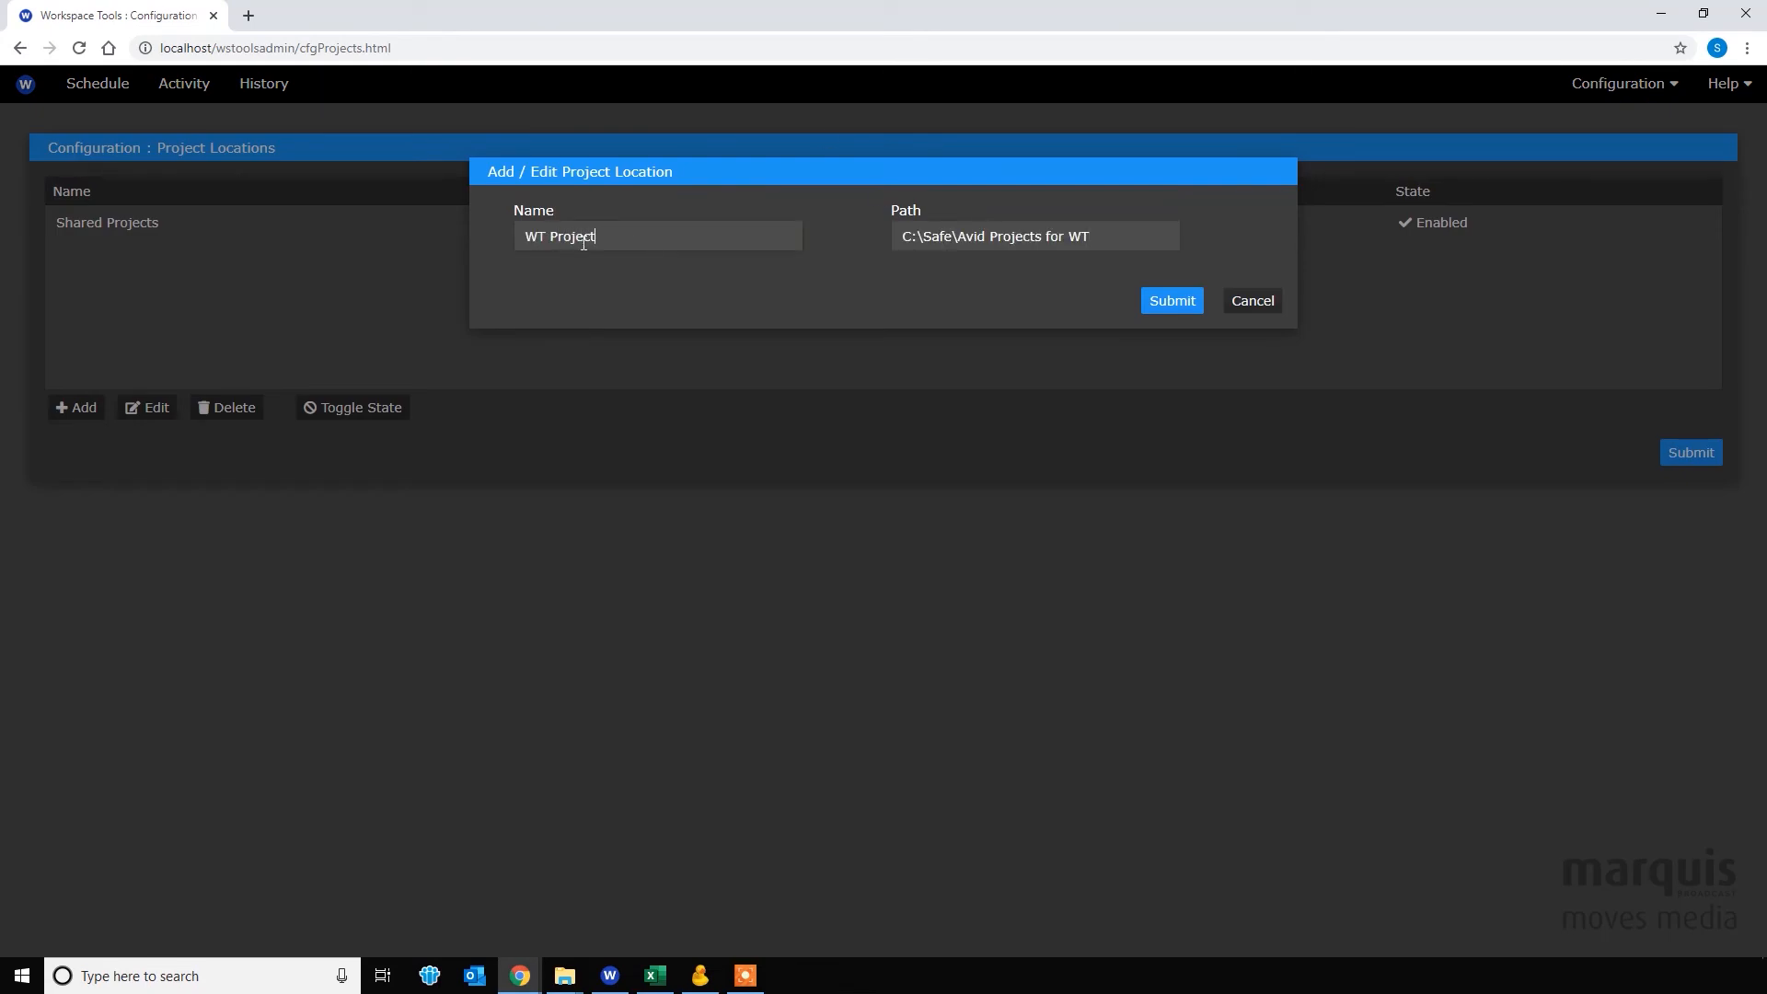
left_click(1162, 304)
left_click(1699, 458)
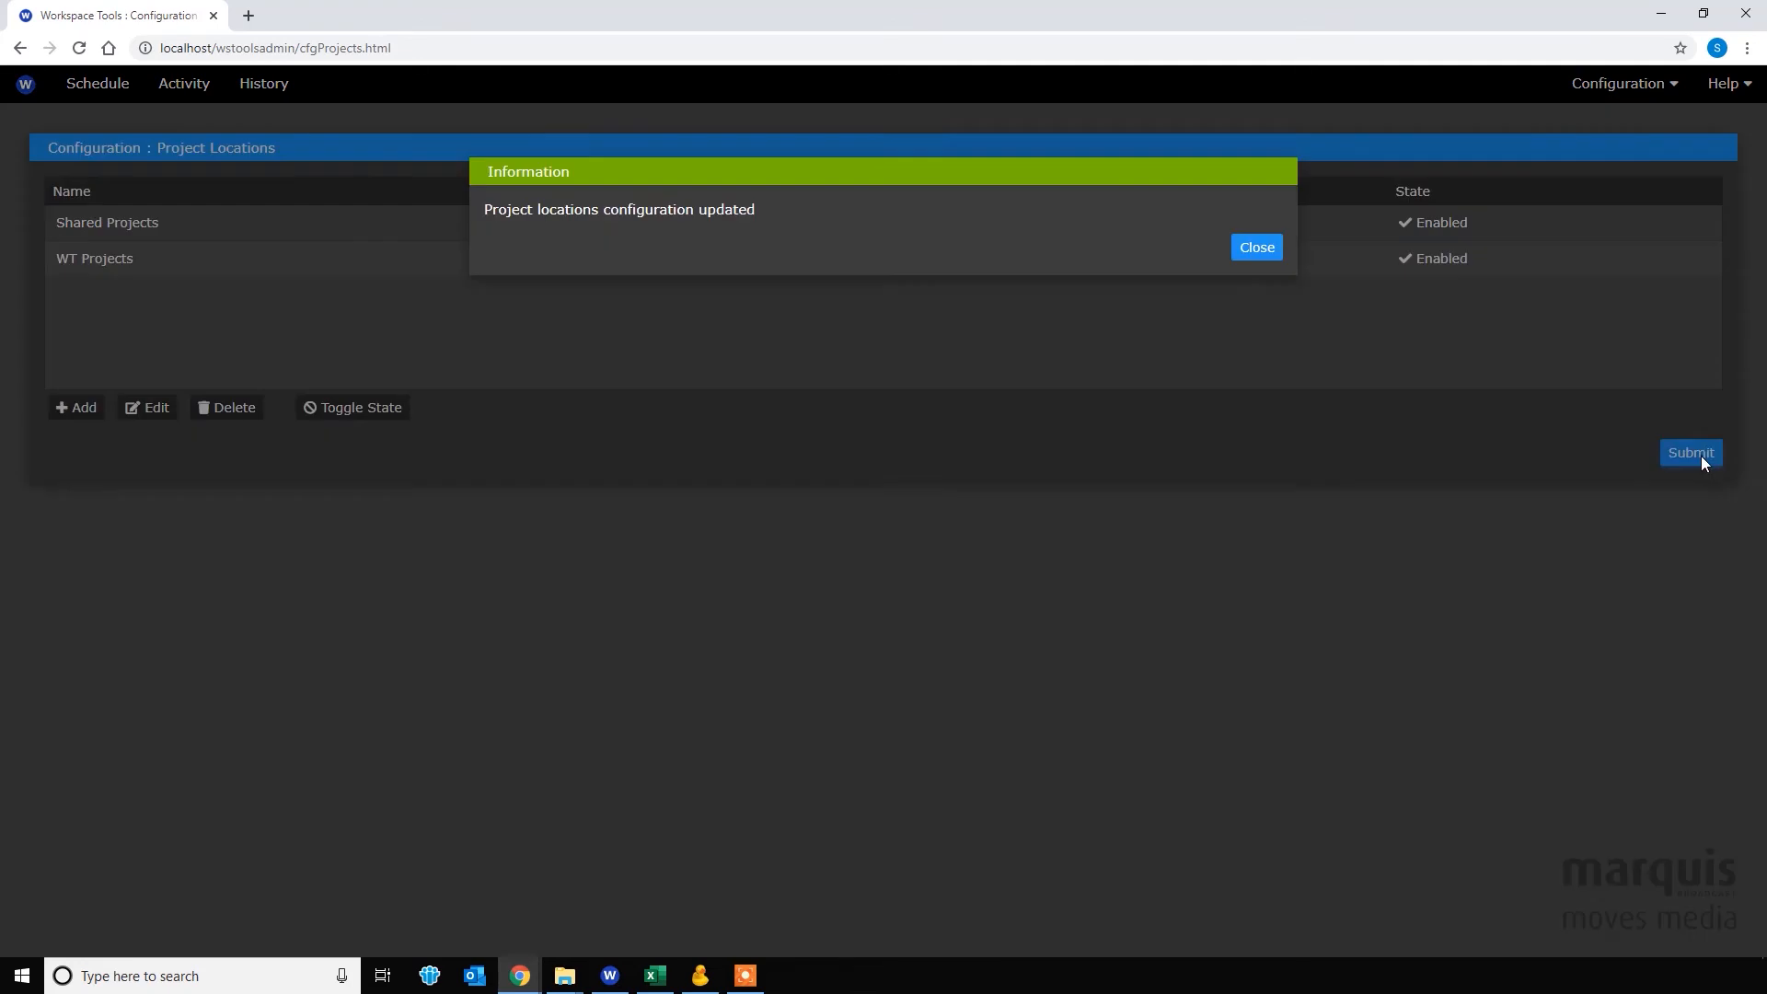
left_click(1257, 249)
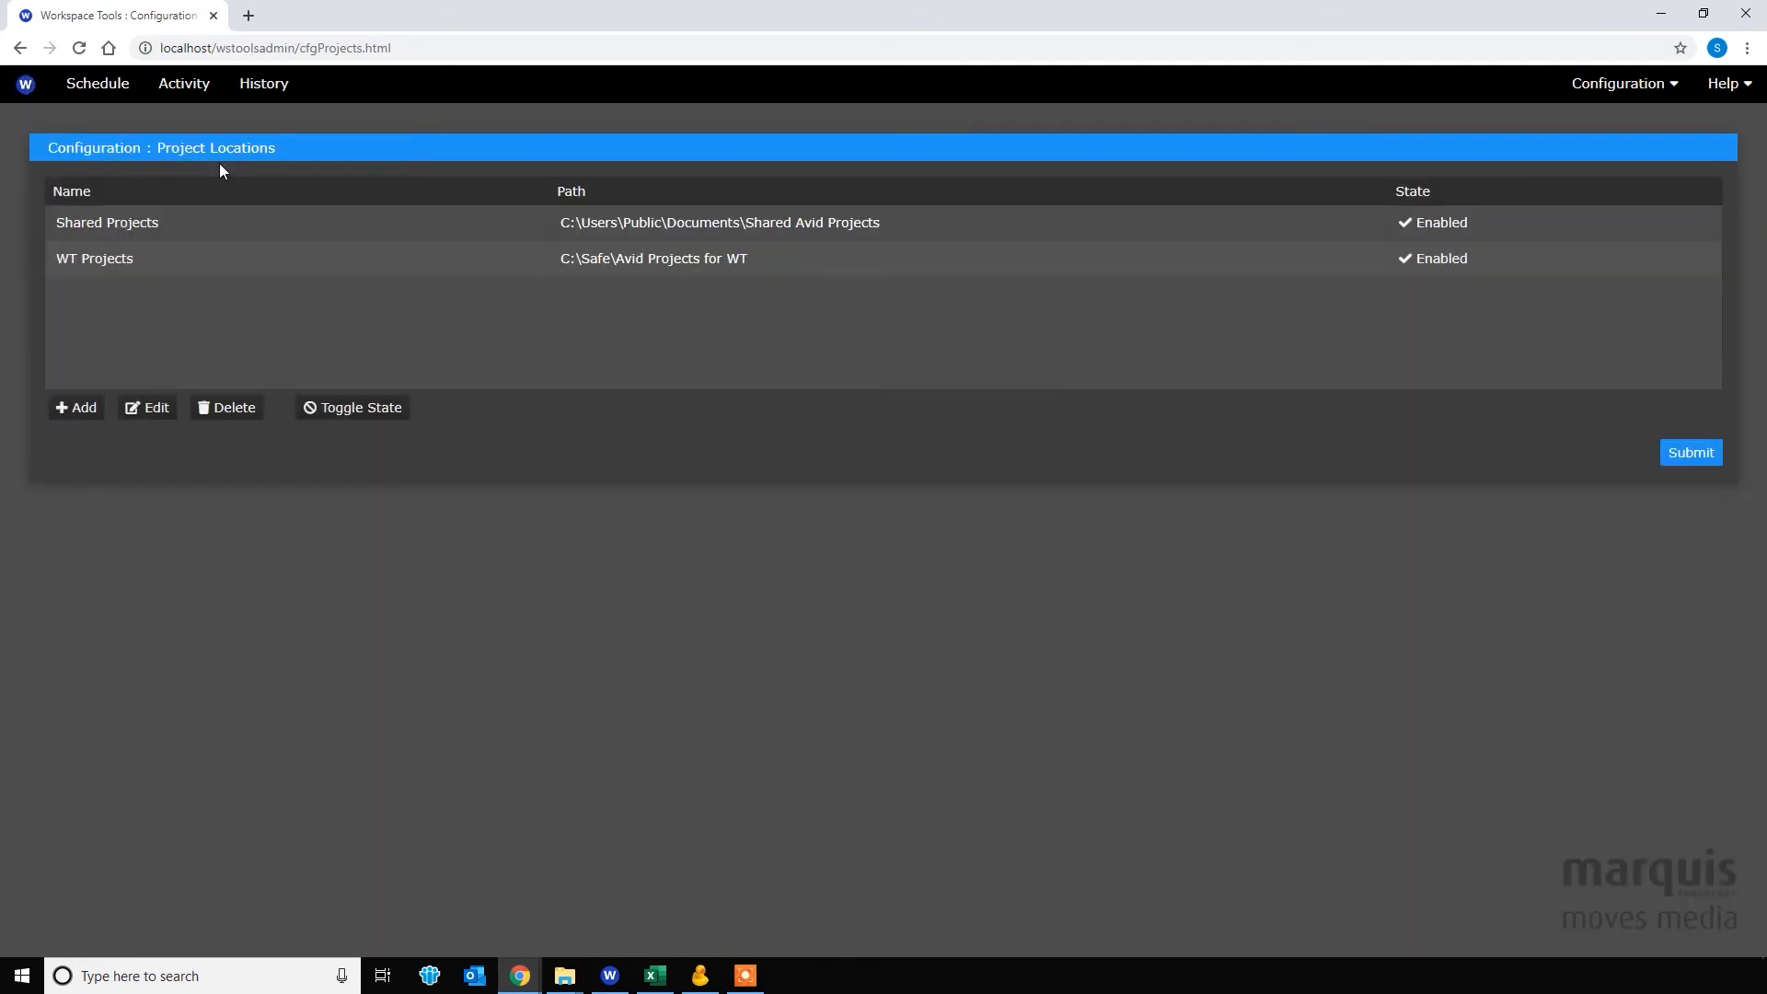
Open the workspaces configuration, then copy the network path of the MQWSLT1 share from File Explorer.
left_click(1623, 84)
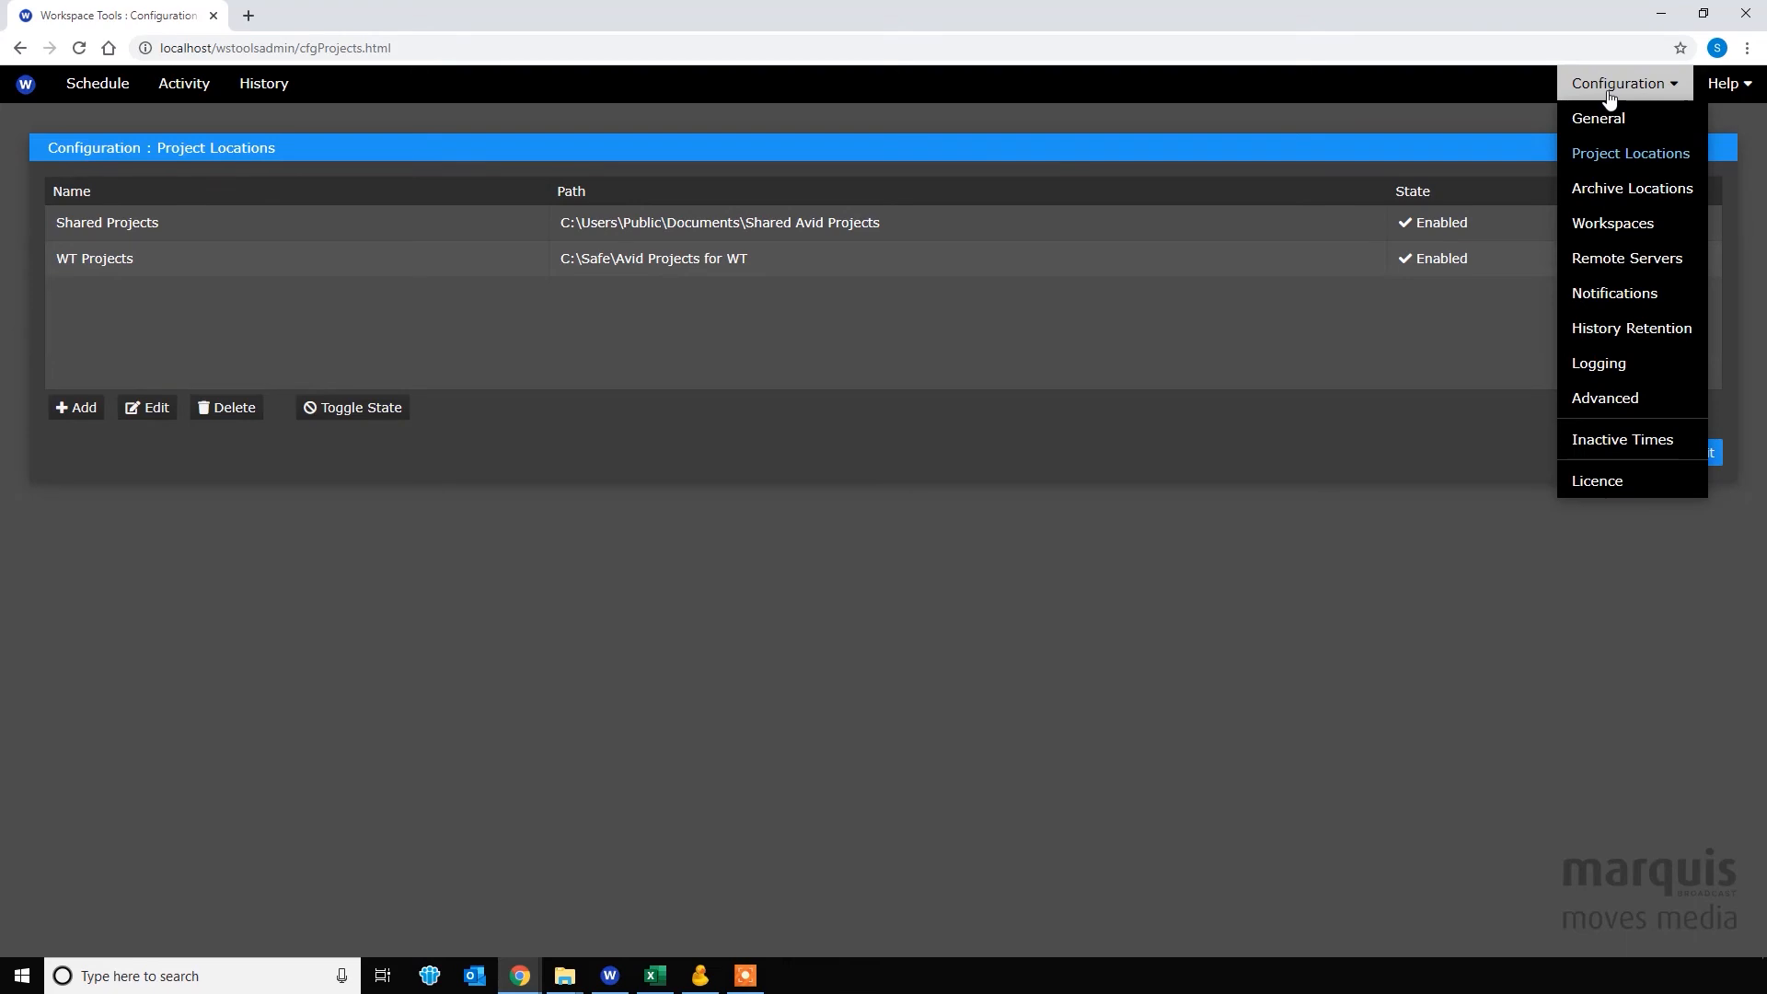
left_click(1618, 233)
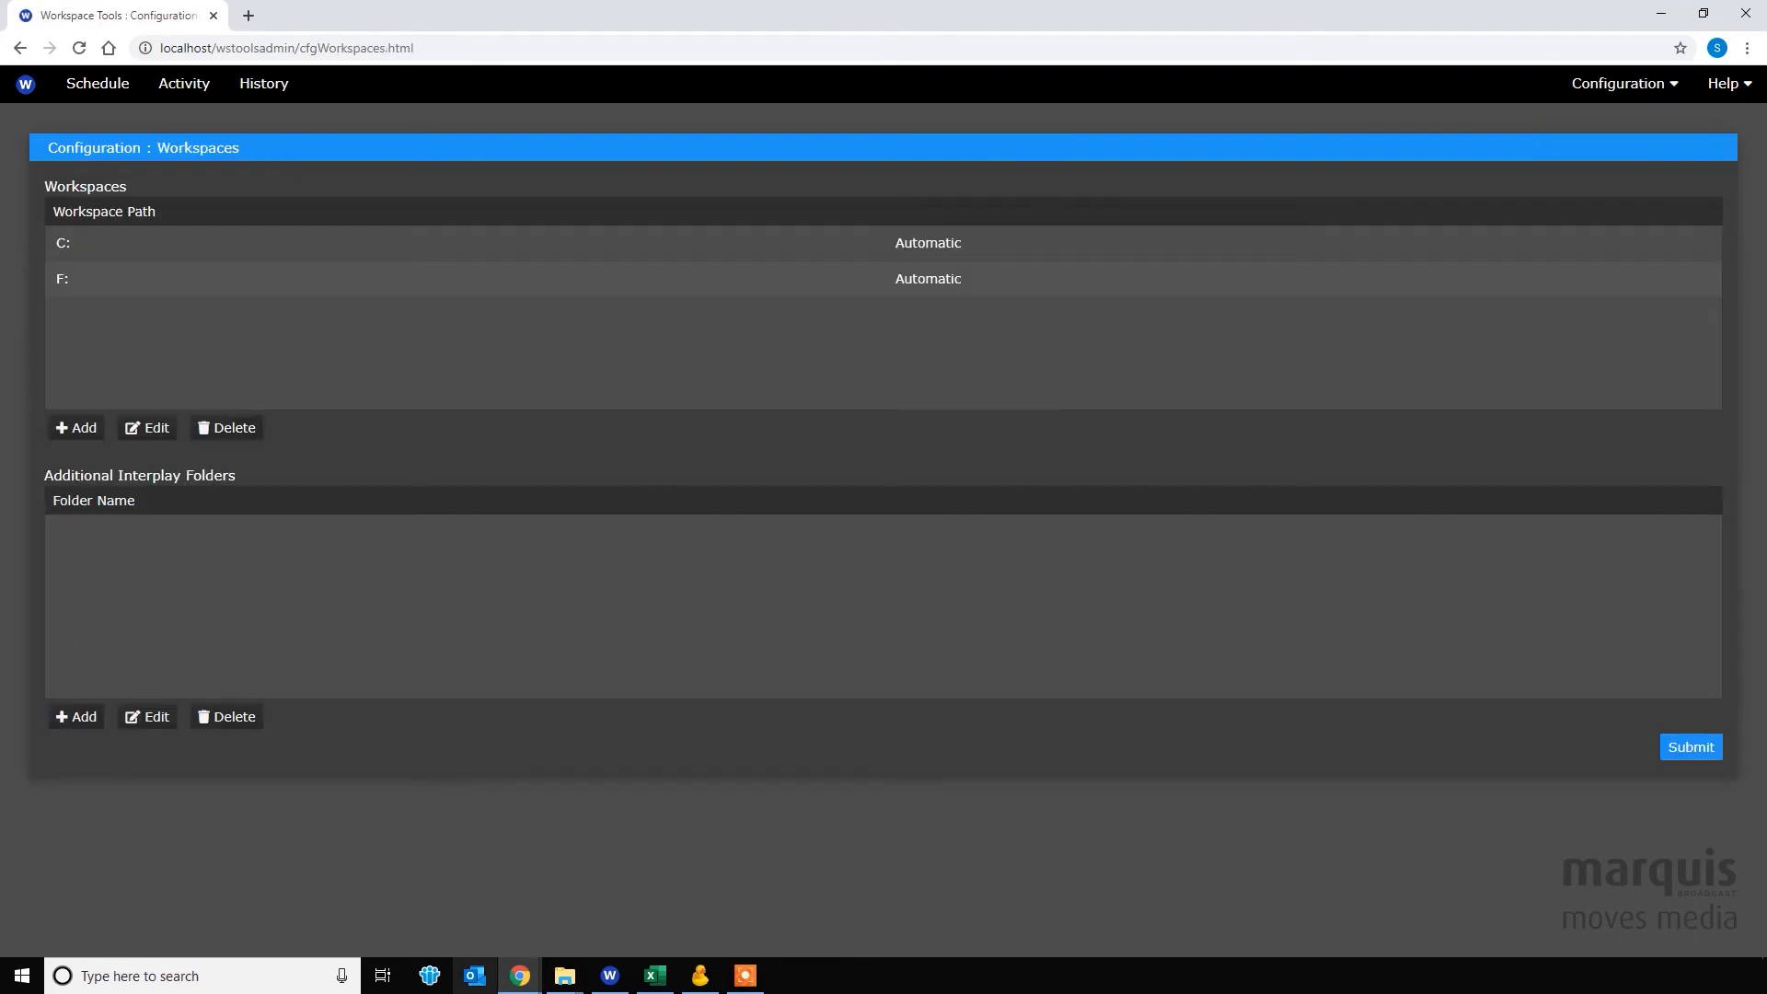
left_click(567, 975)
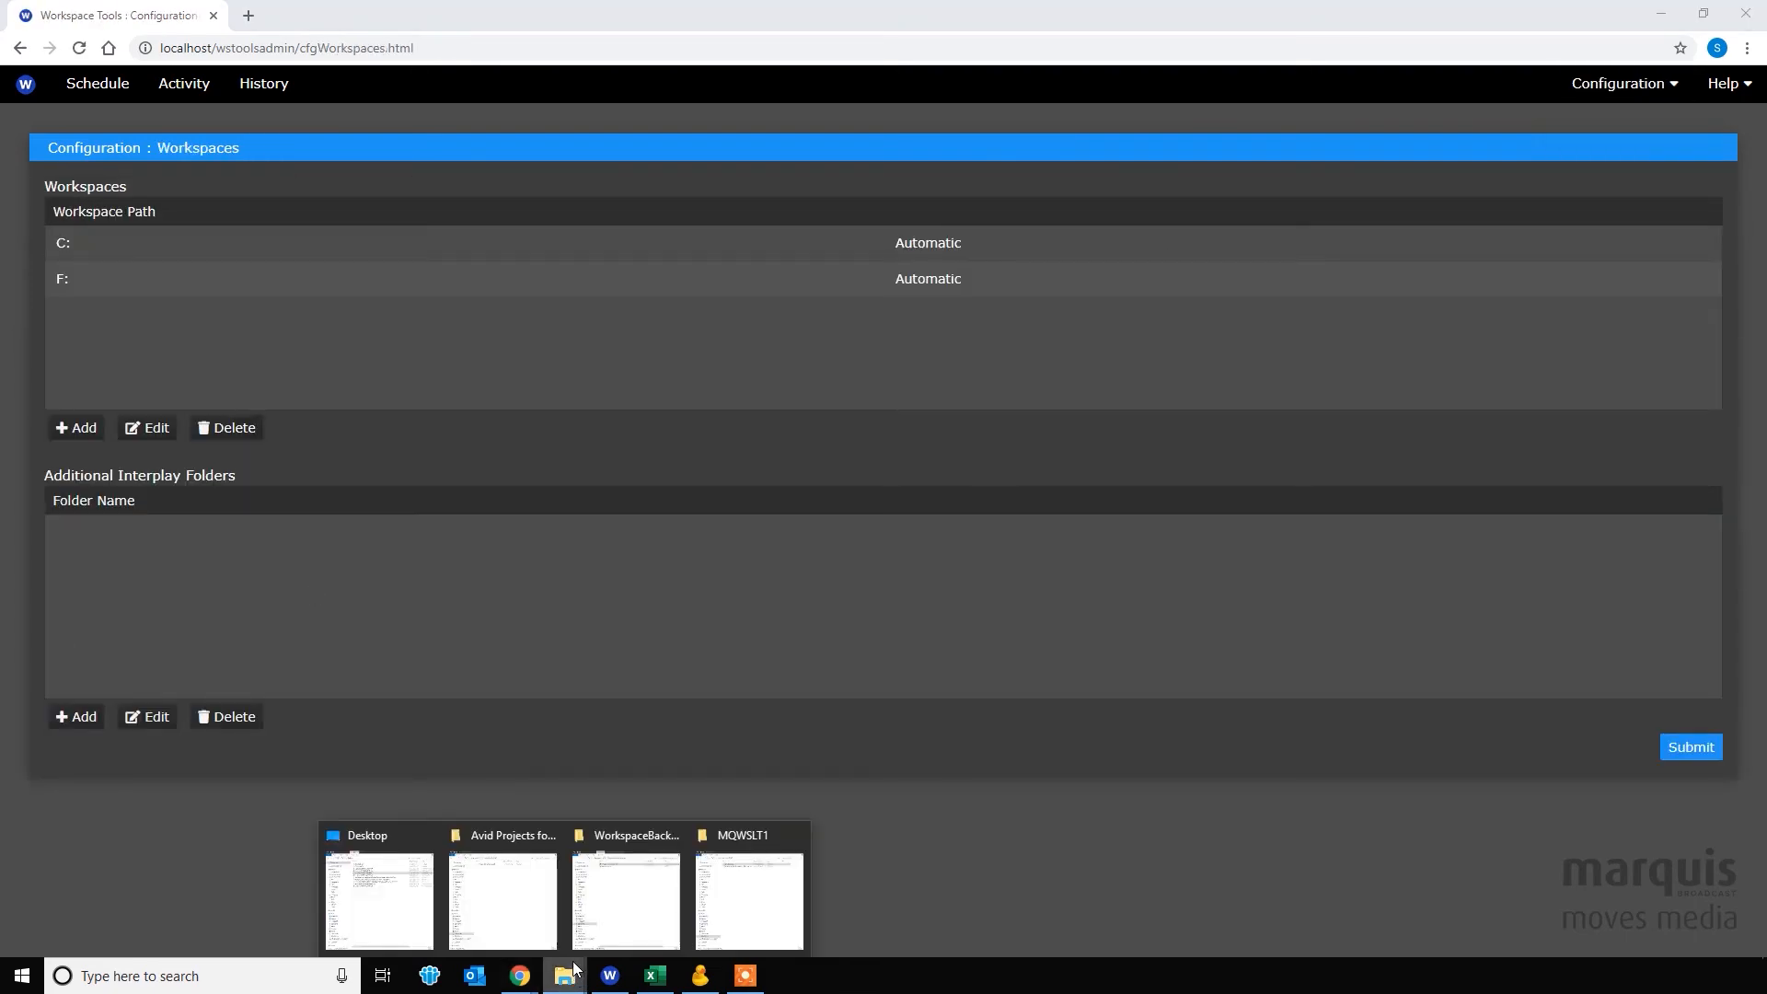
left_click(784, 916)
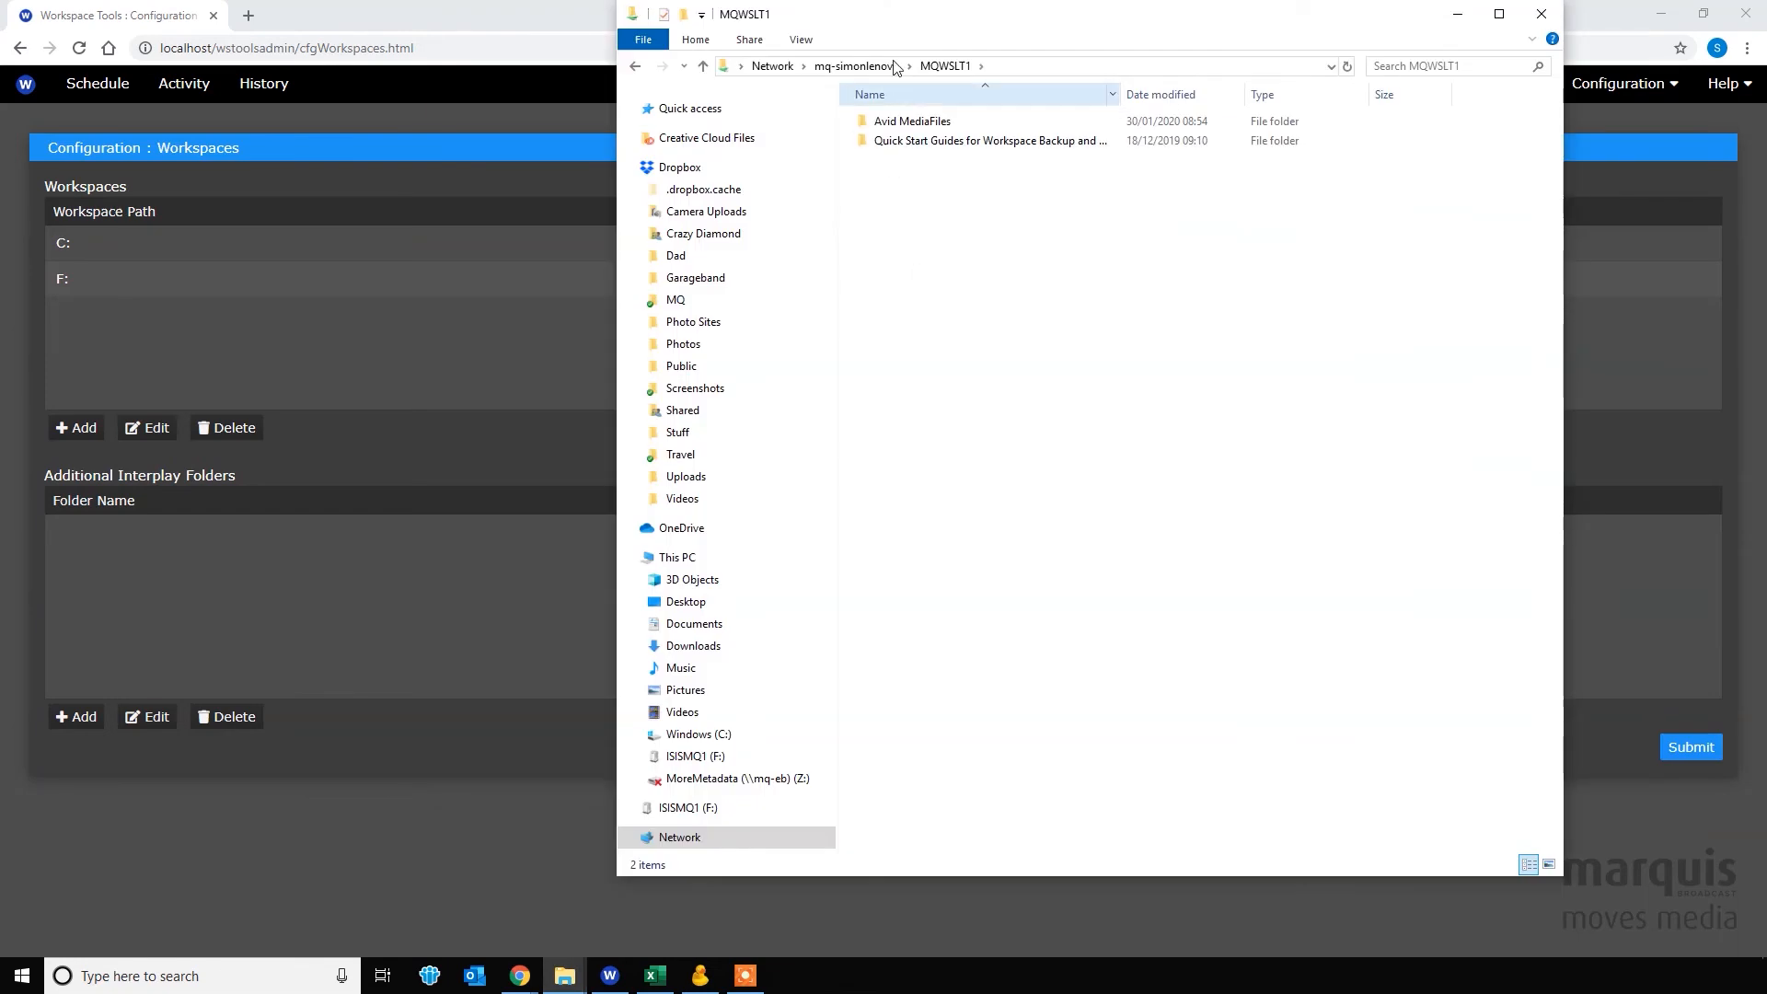
left_click(1023, 69)
key("ctrl+c")
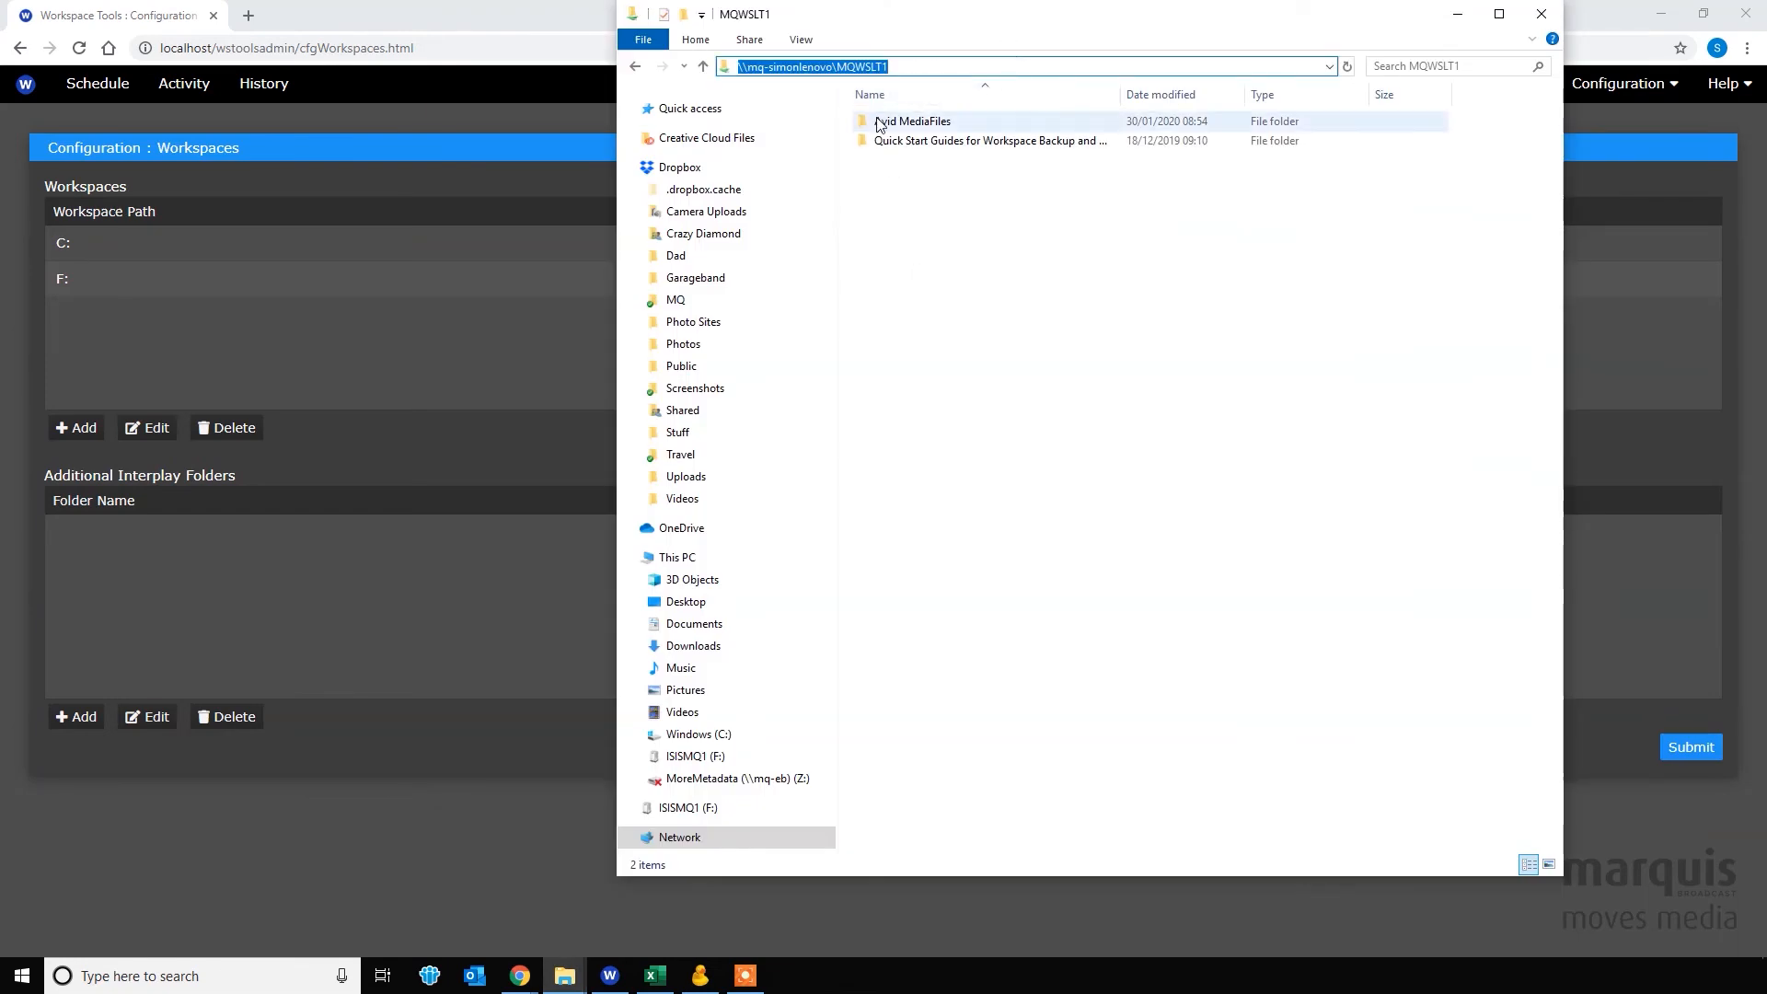
In Workspace Tools, add the MQWSLT1 network share as a workspace with status Included and submit the workspaces configuration.
left_click(319, 340)
left_click(75, 429)
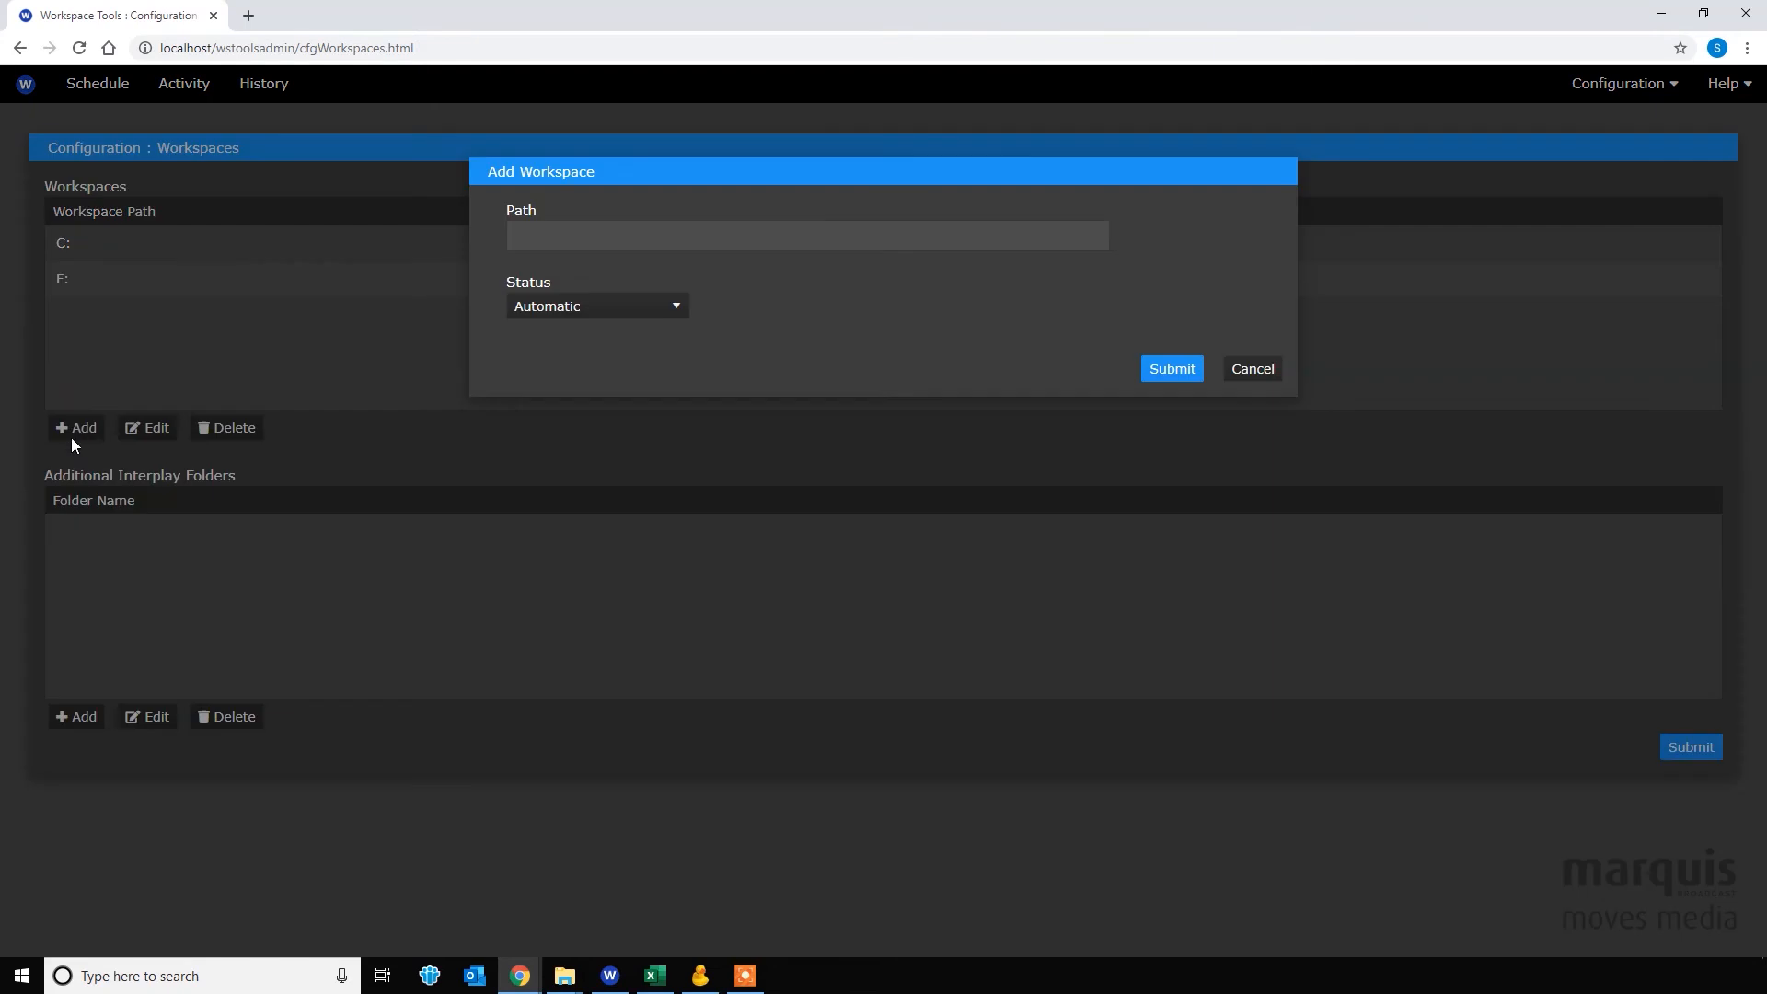
key("ctrl+v")
left_click(672, 314)
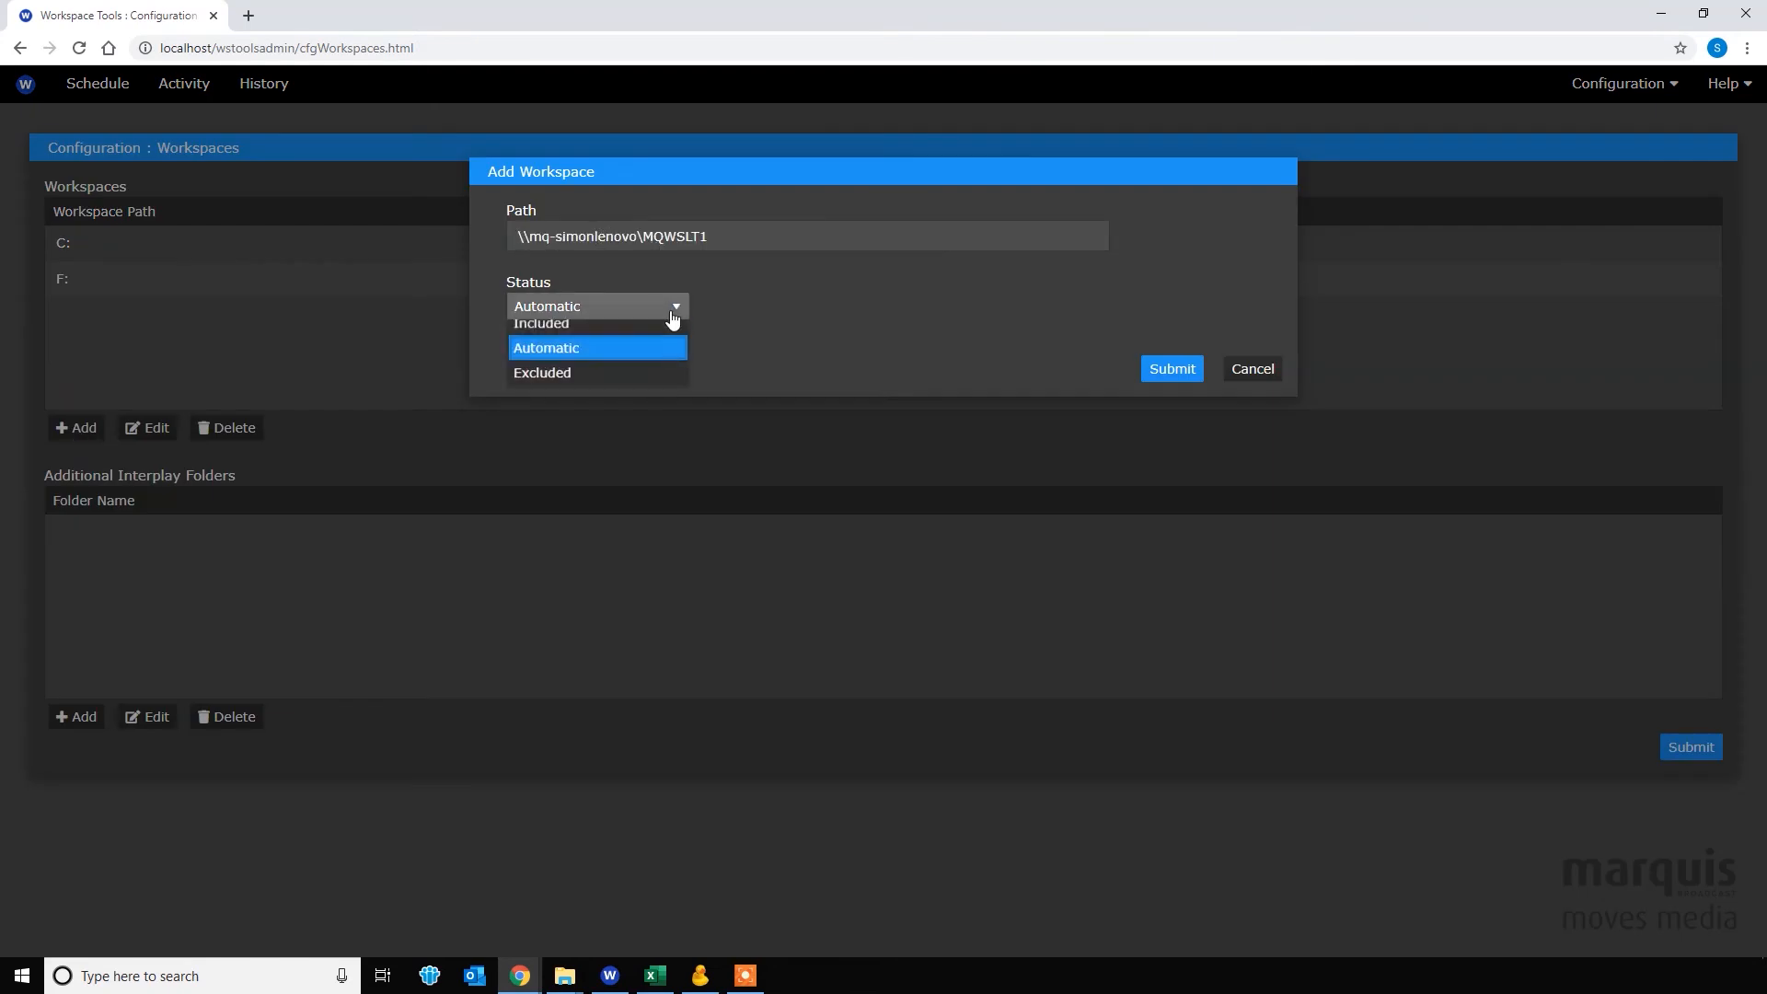
left_click(650, 339)
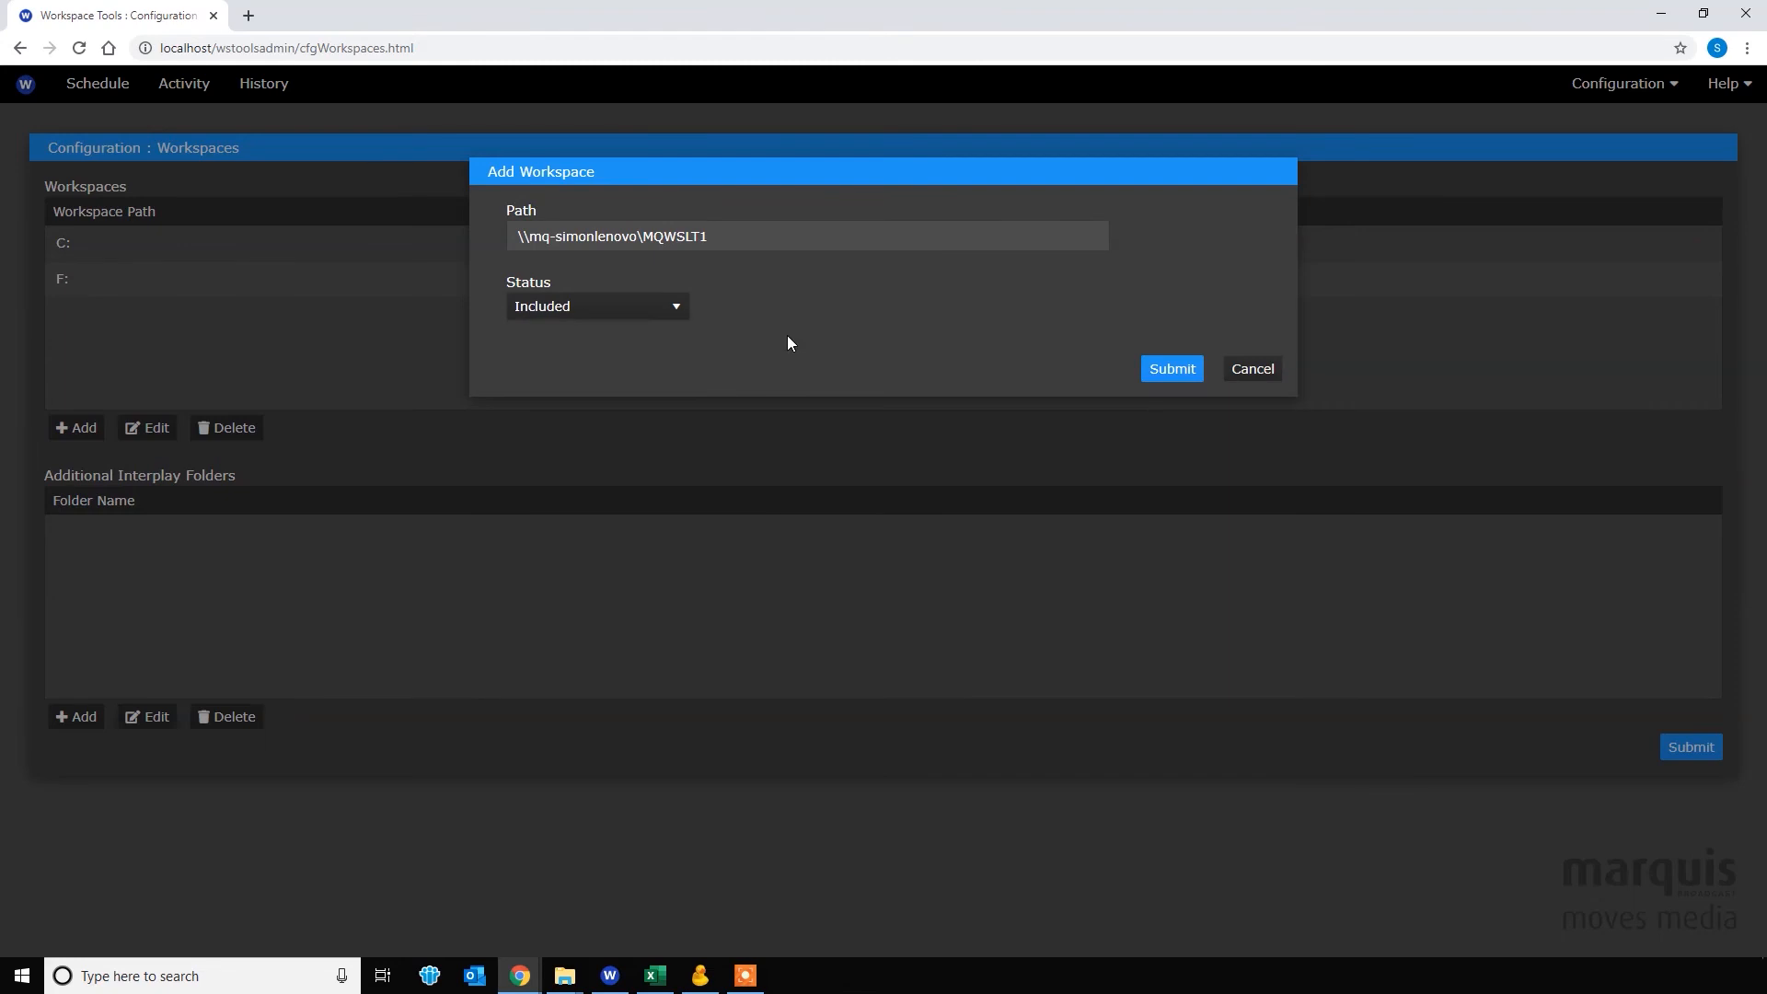
left_click(1174, 374)
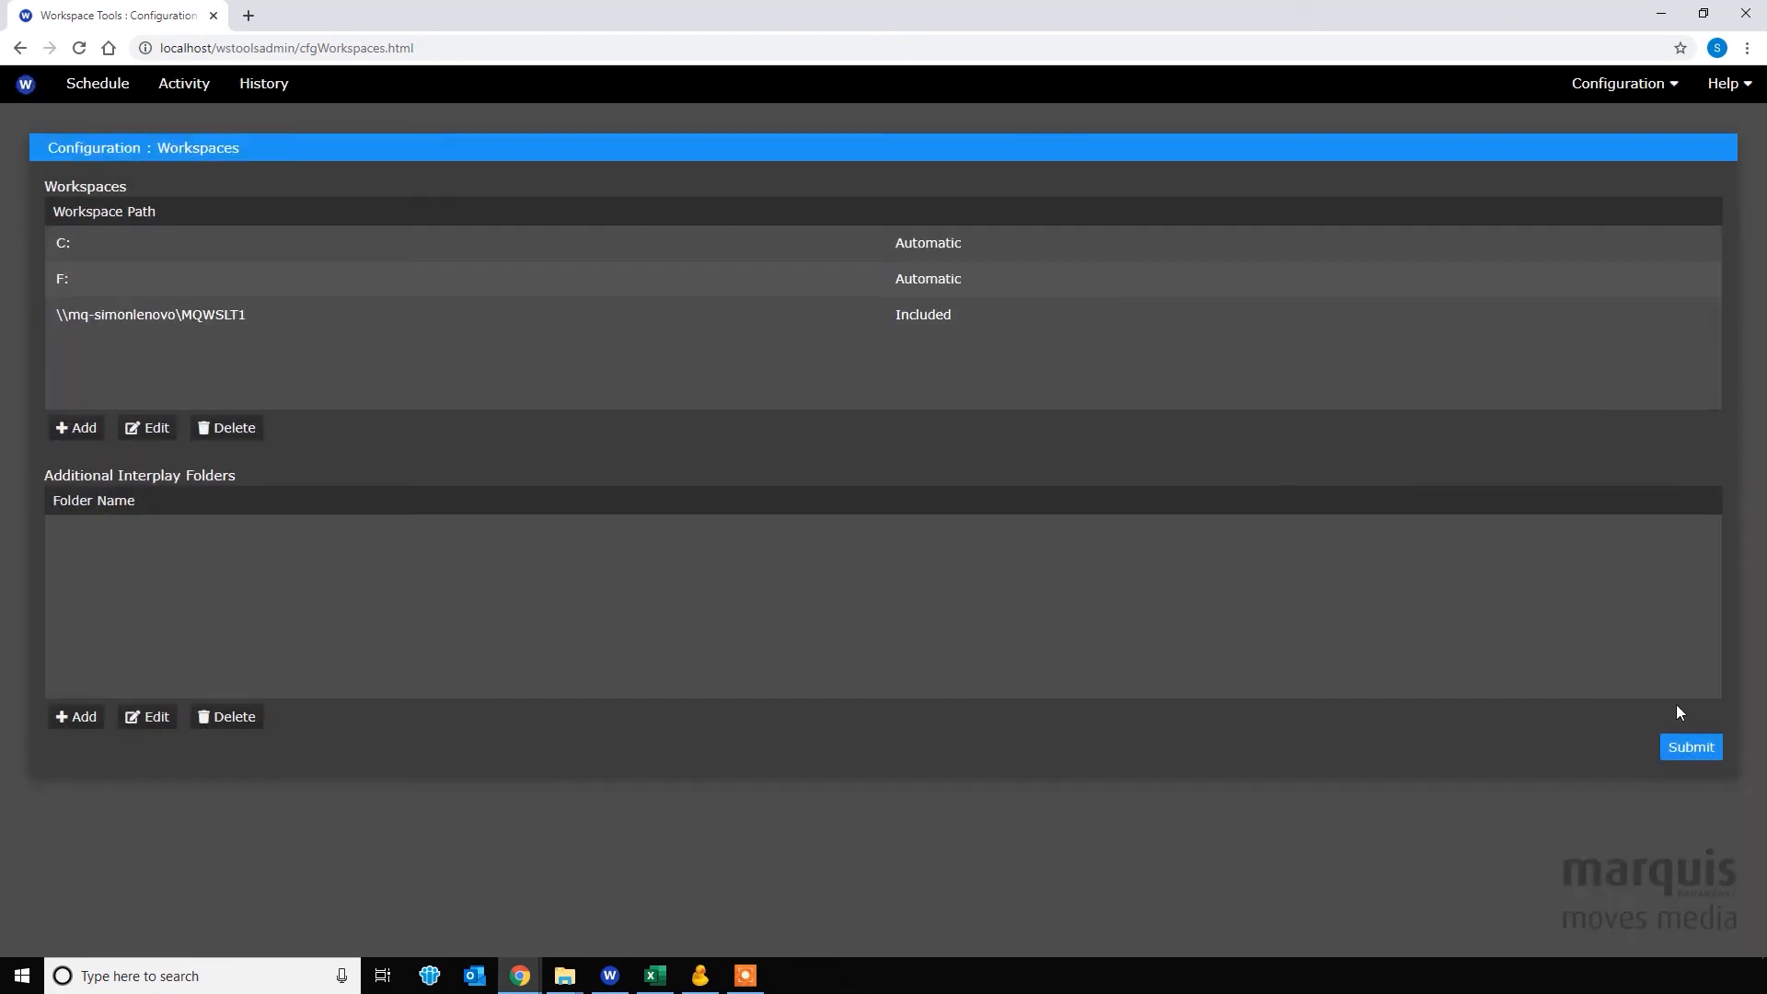
left_click(1689, 747)
left_click(1257, 249)
Schedule a new weekly backup job of the mqwslt1 workspace to Wasabi, running Monday to Friday at 21:00, and submit it.
left_click(105, 91)
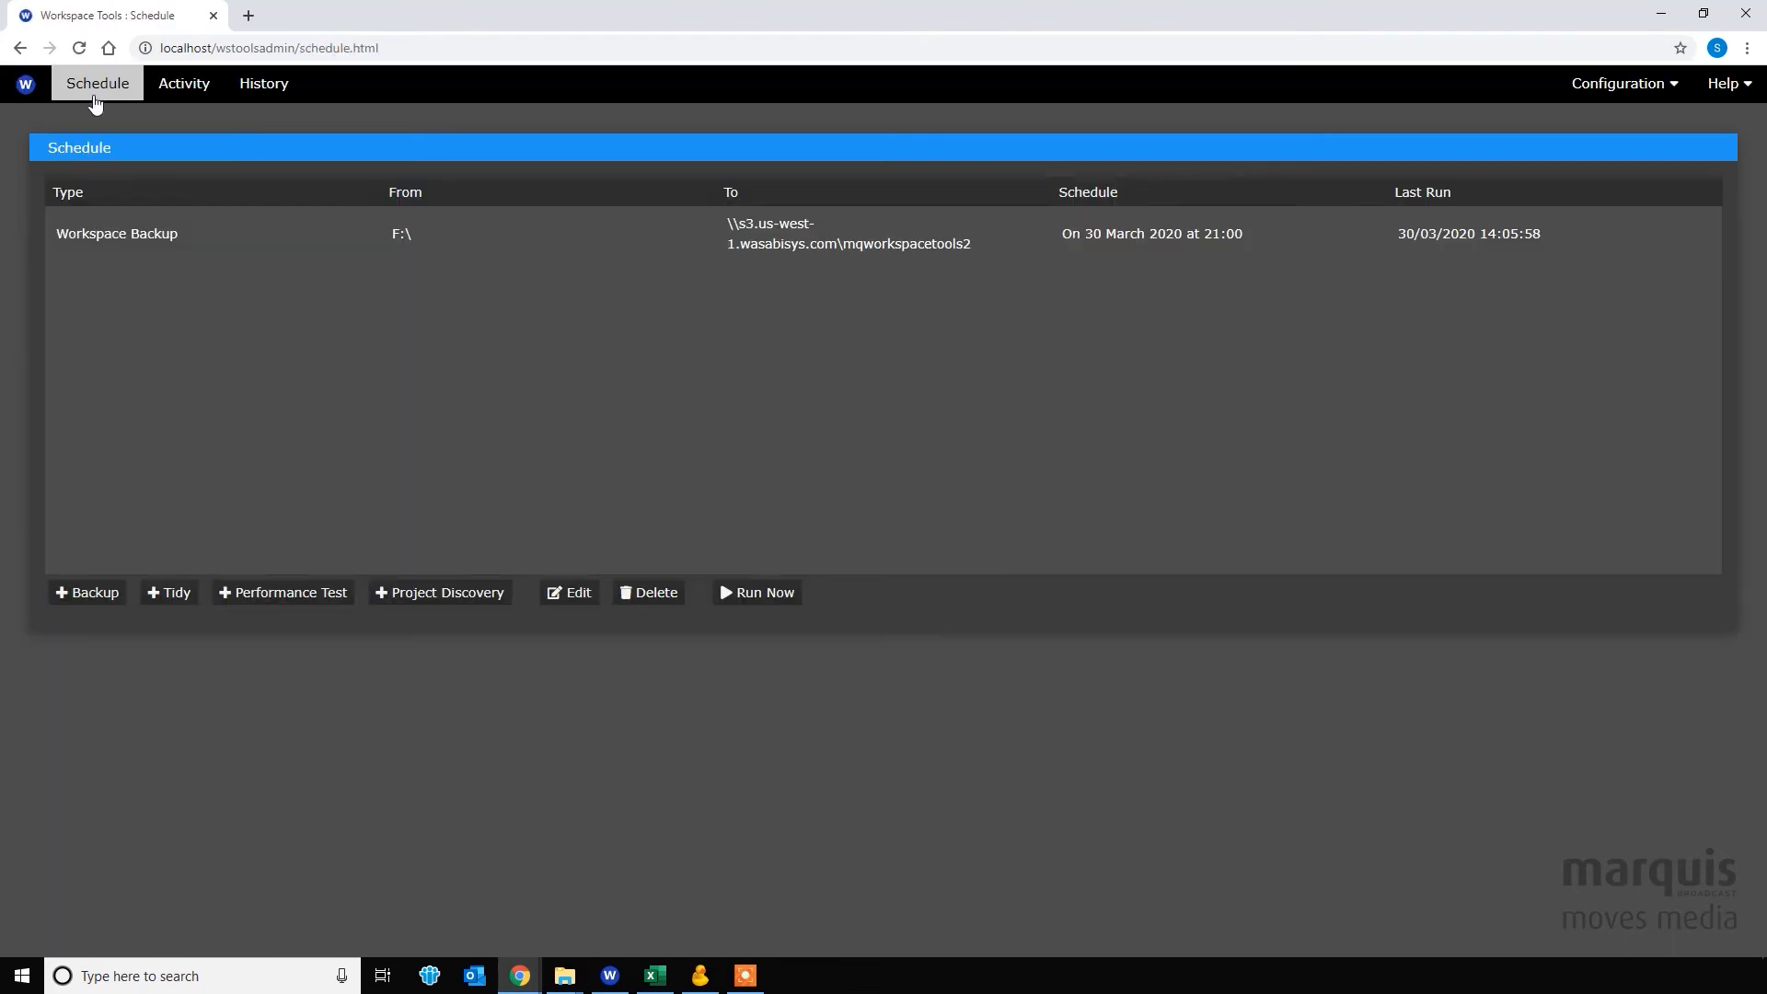
left_click(79, 600)
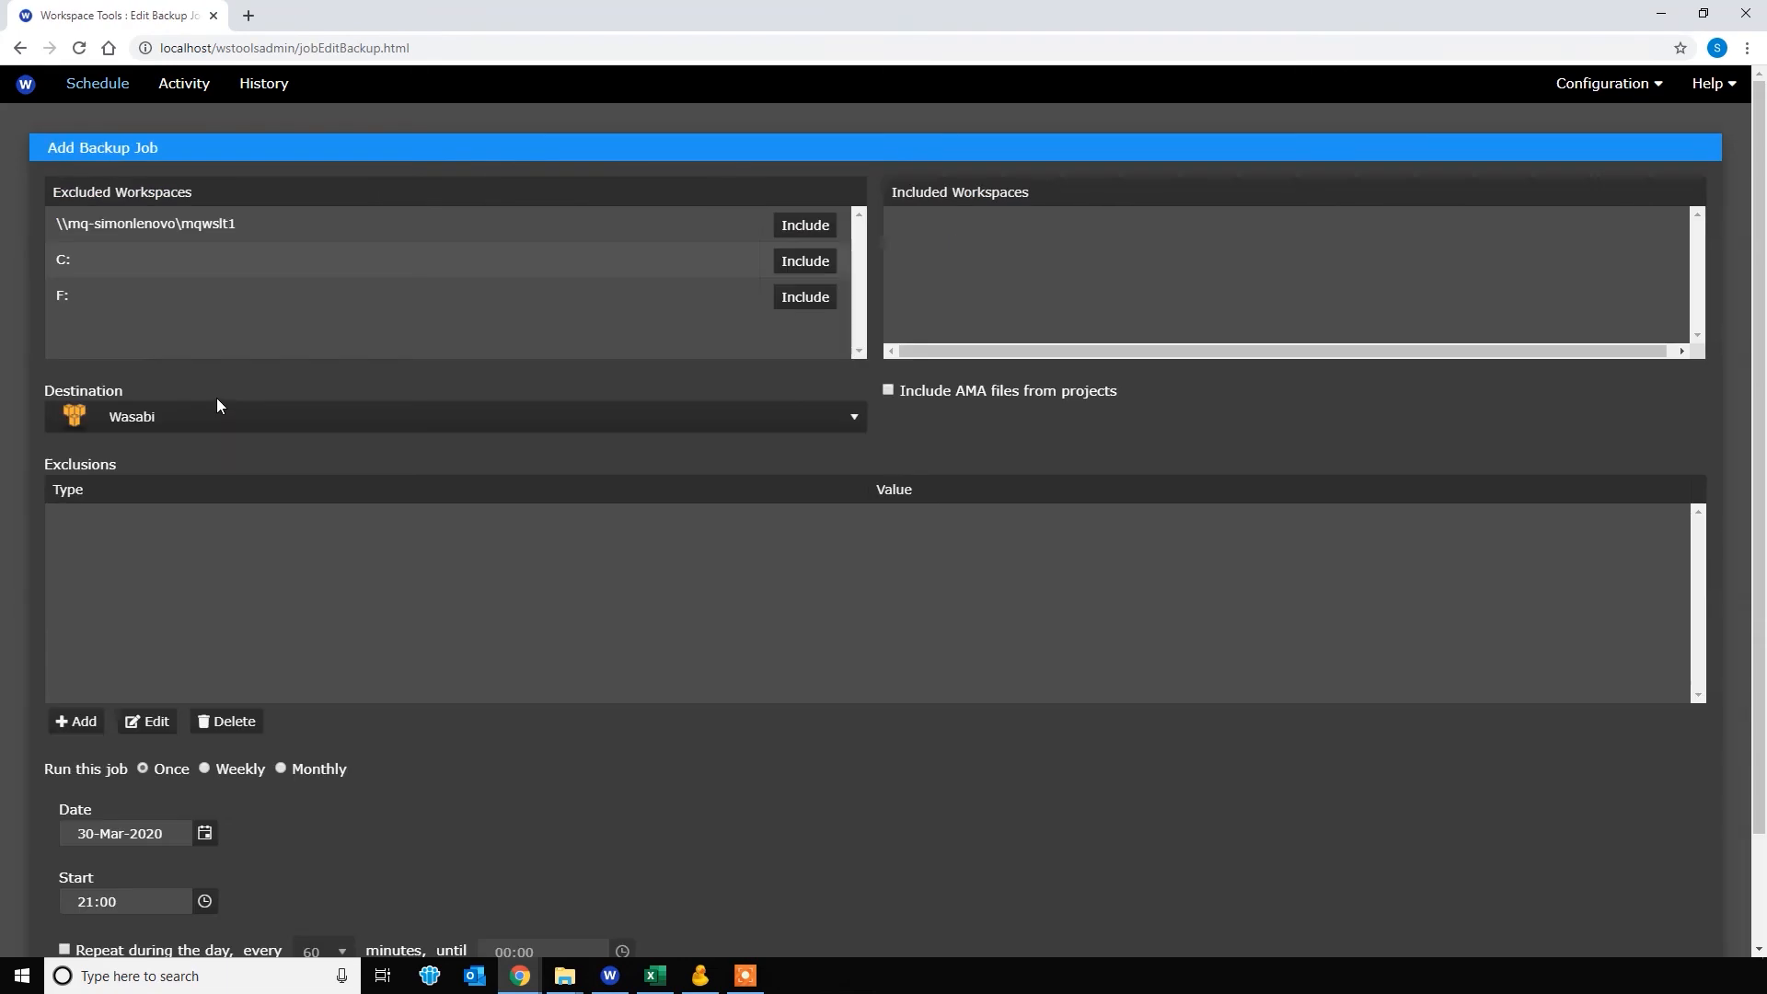
left_click(802, 227)
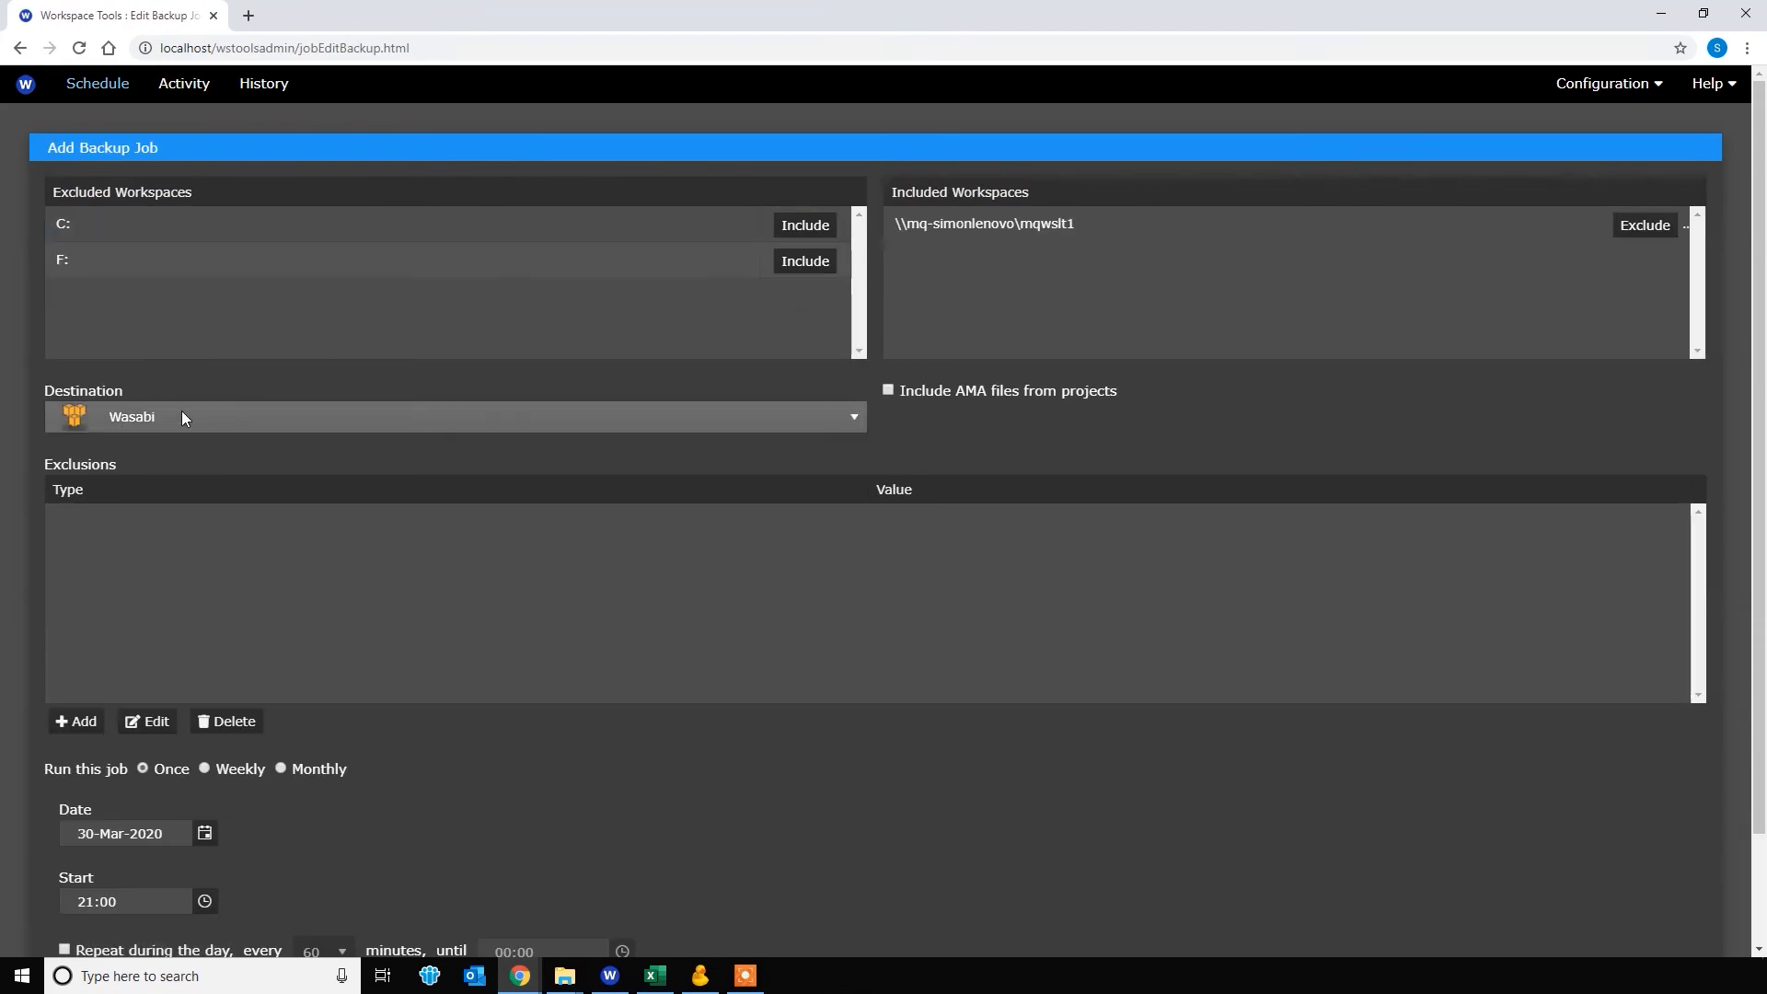
scroll(402, 786, "down", 2)
left_click(205, 637)
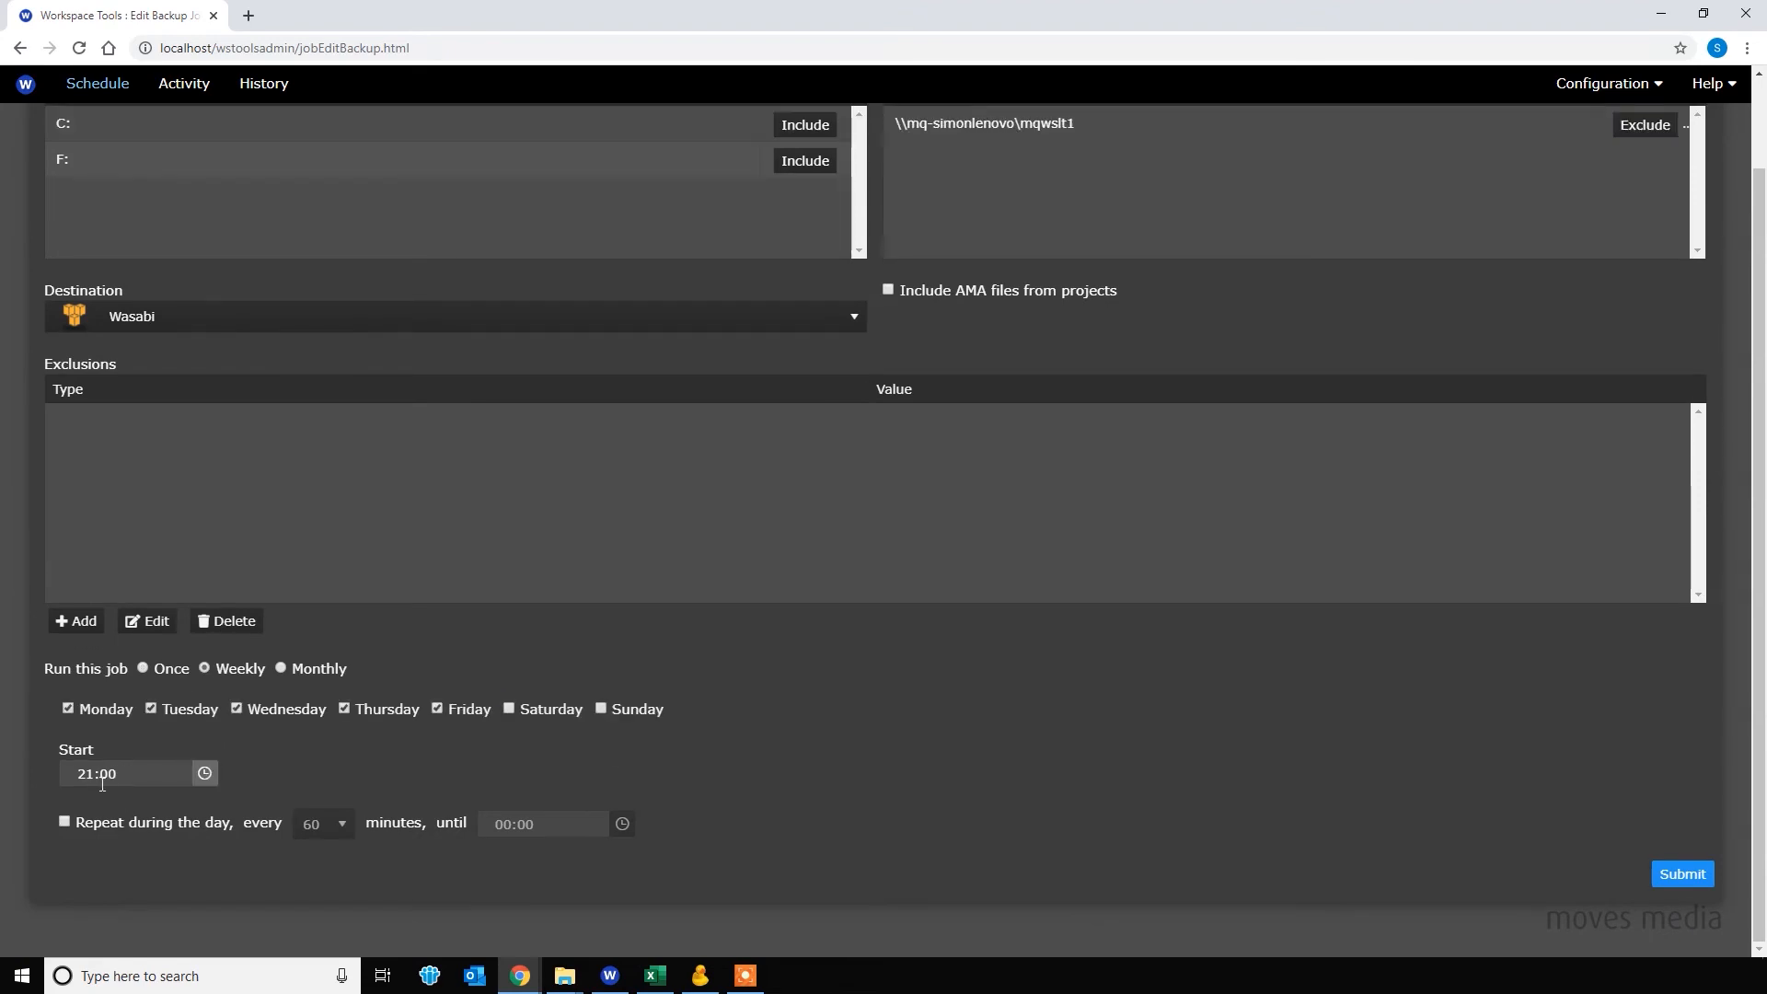
left_click(1687, 881)
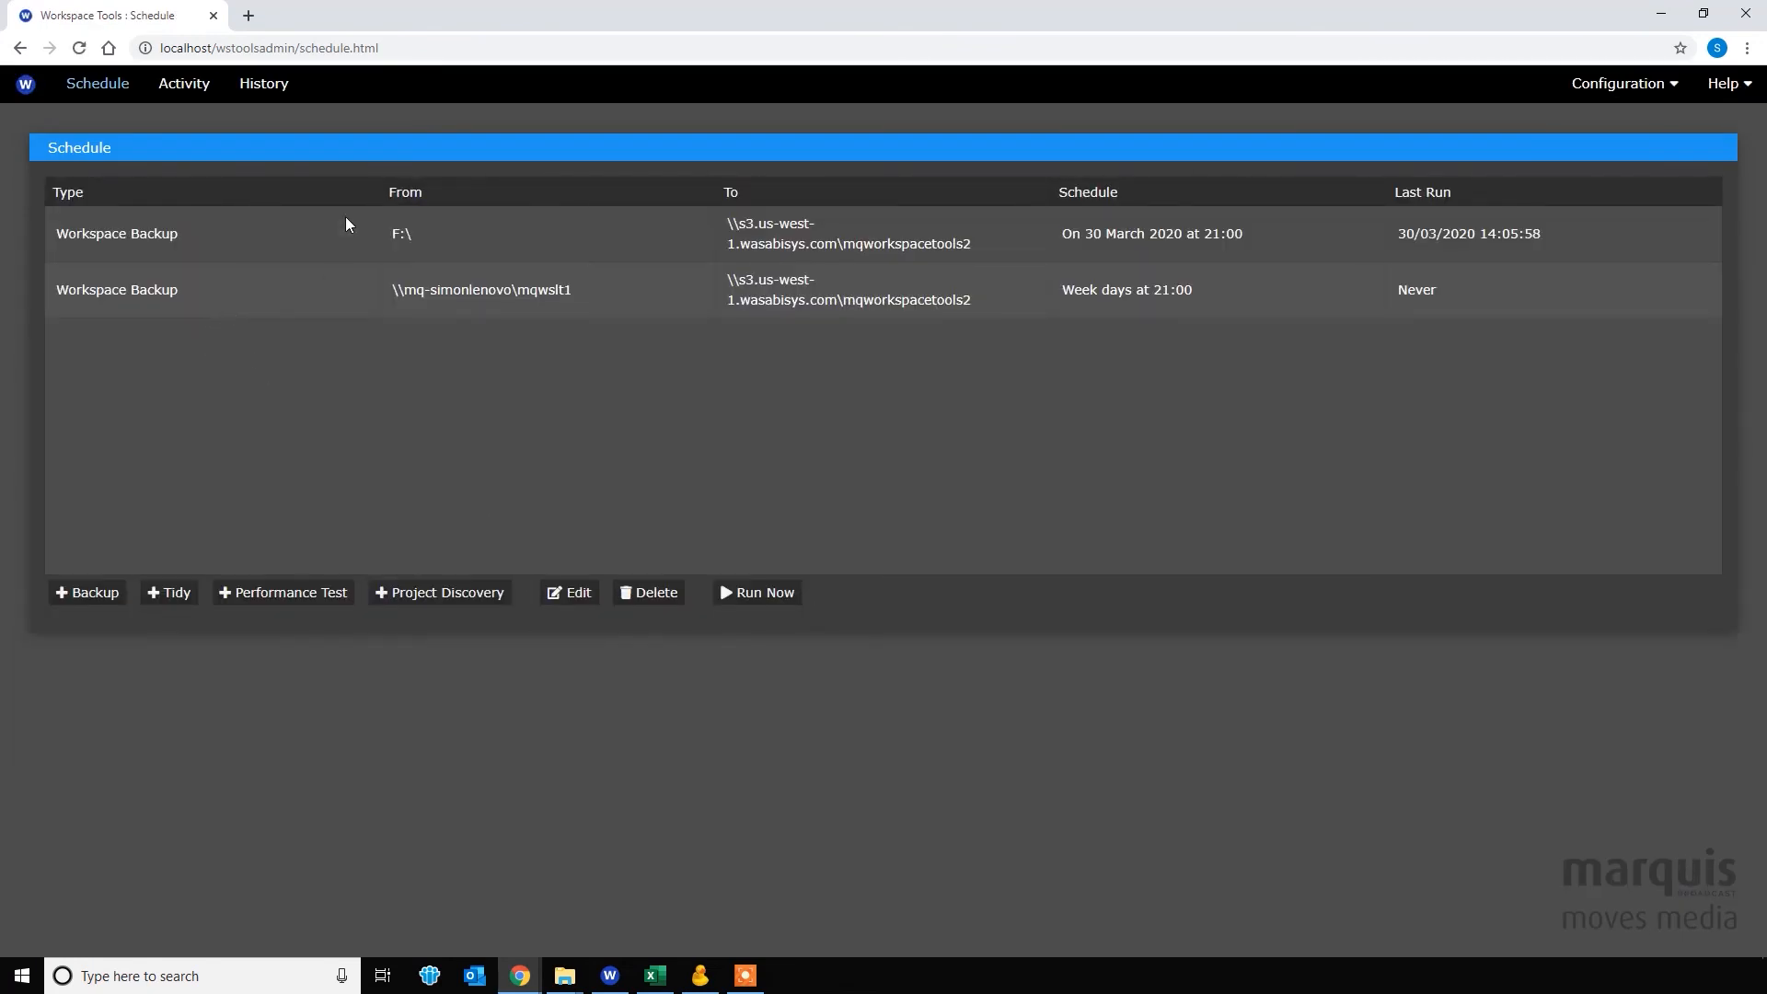
Run the mqwslt1 workspace backup job immediately and view its progress in the activity log.
left_click(241, 288)
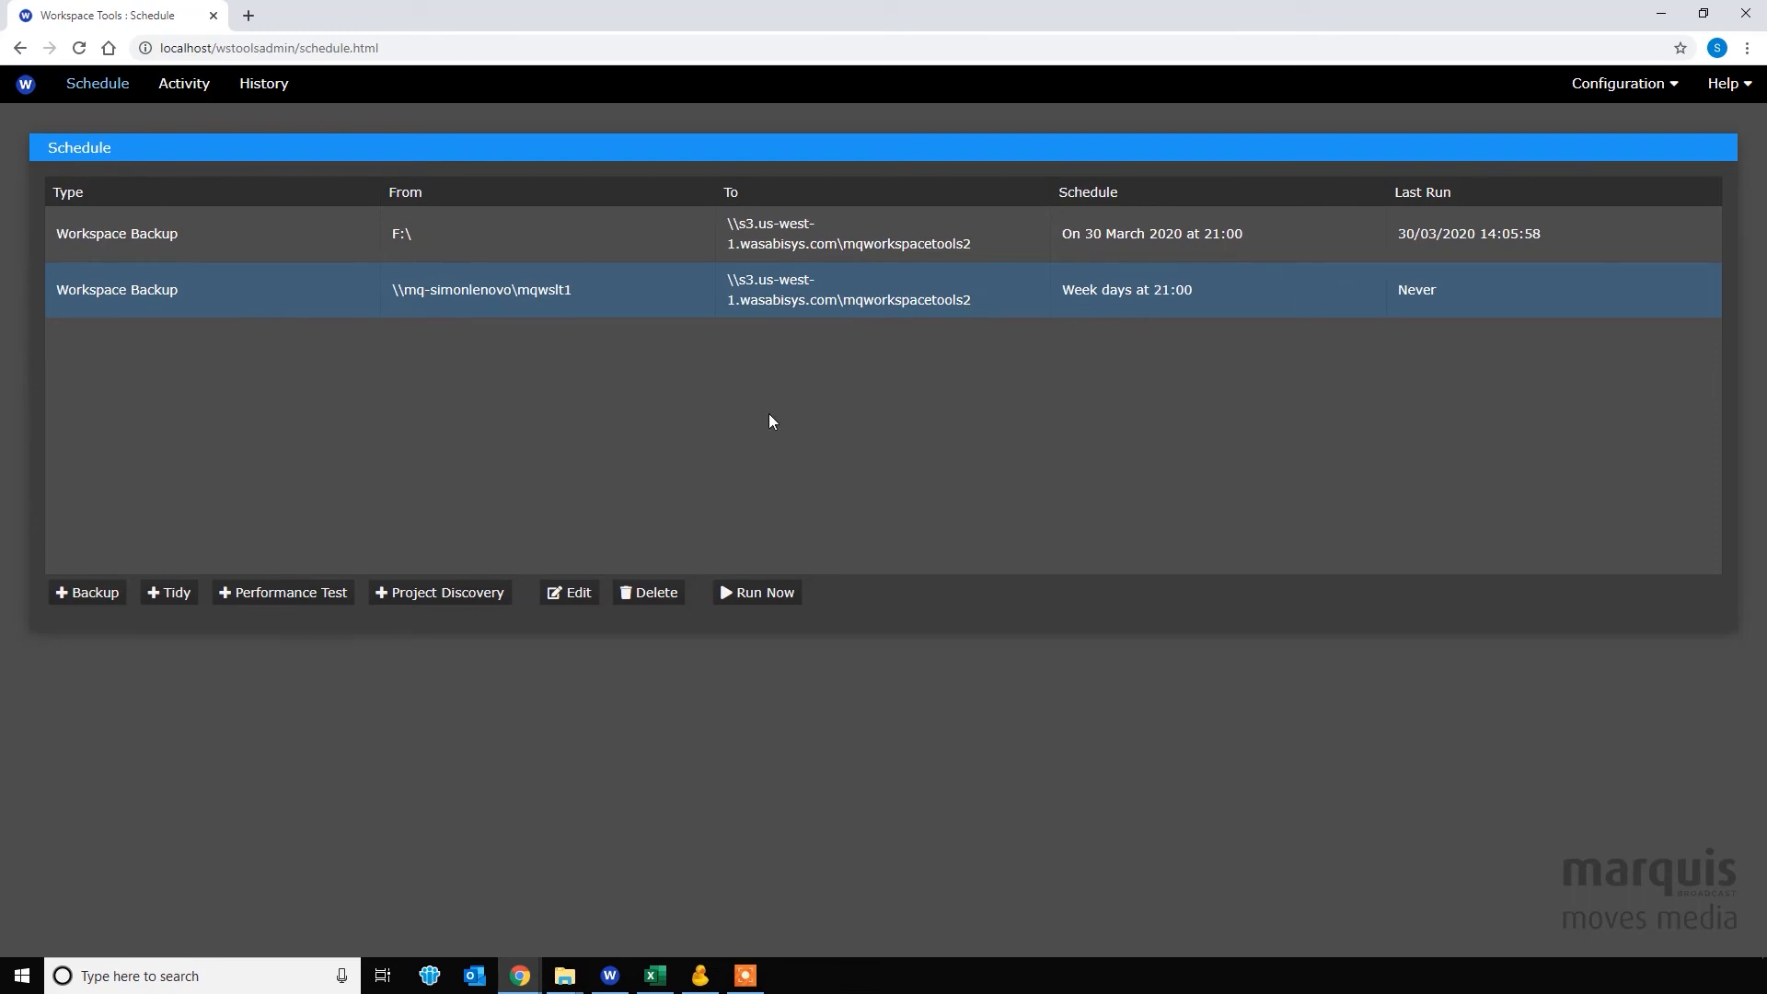
left_click(768, 594)
left_click(188, 86)
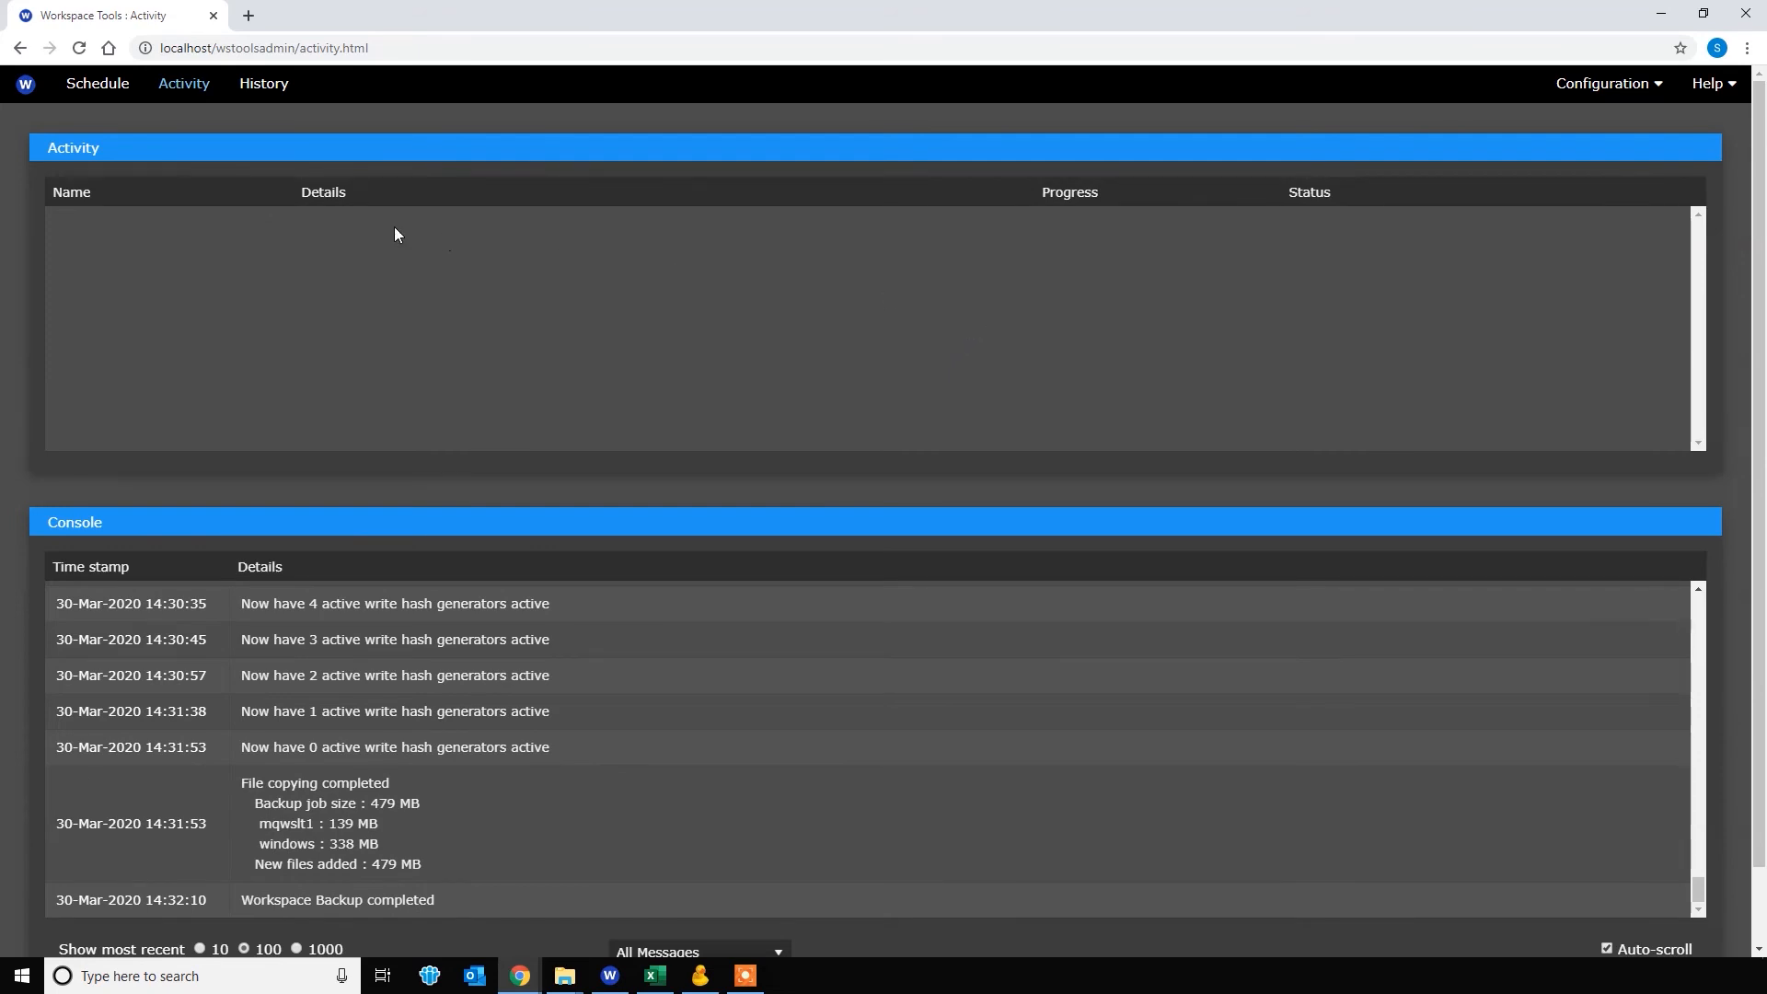
Run the mqwslt1 backup job a second time from the schedule and check the console messages for newly added files.
left_click(108, 92)
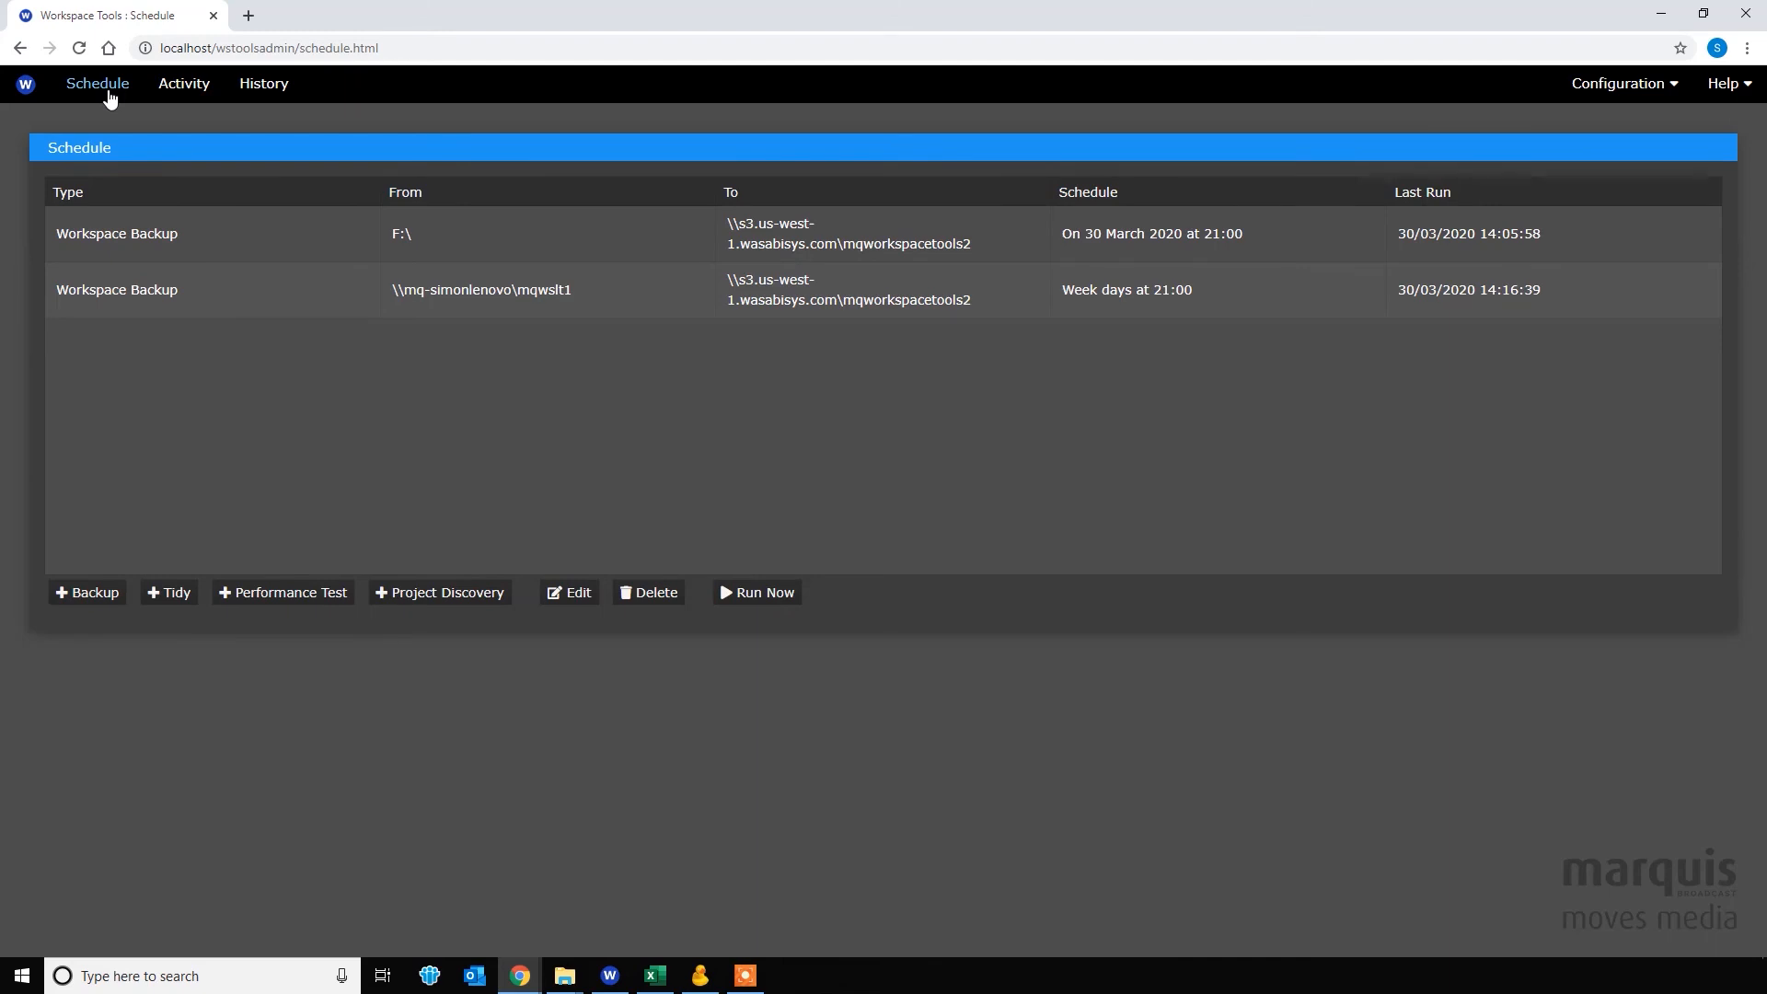
left_click(221, 295)
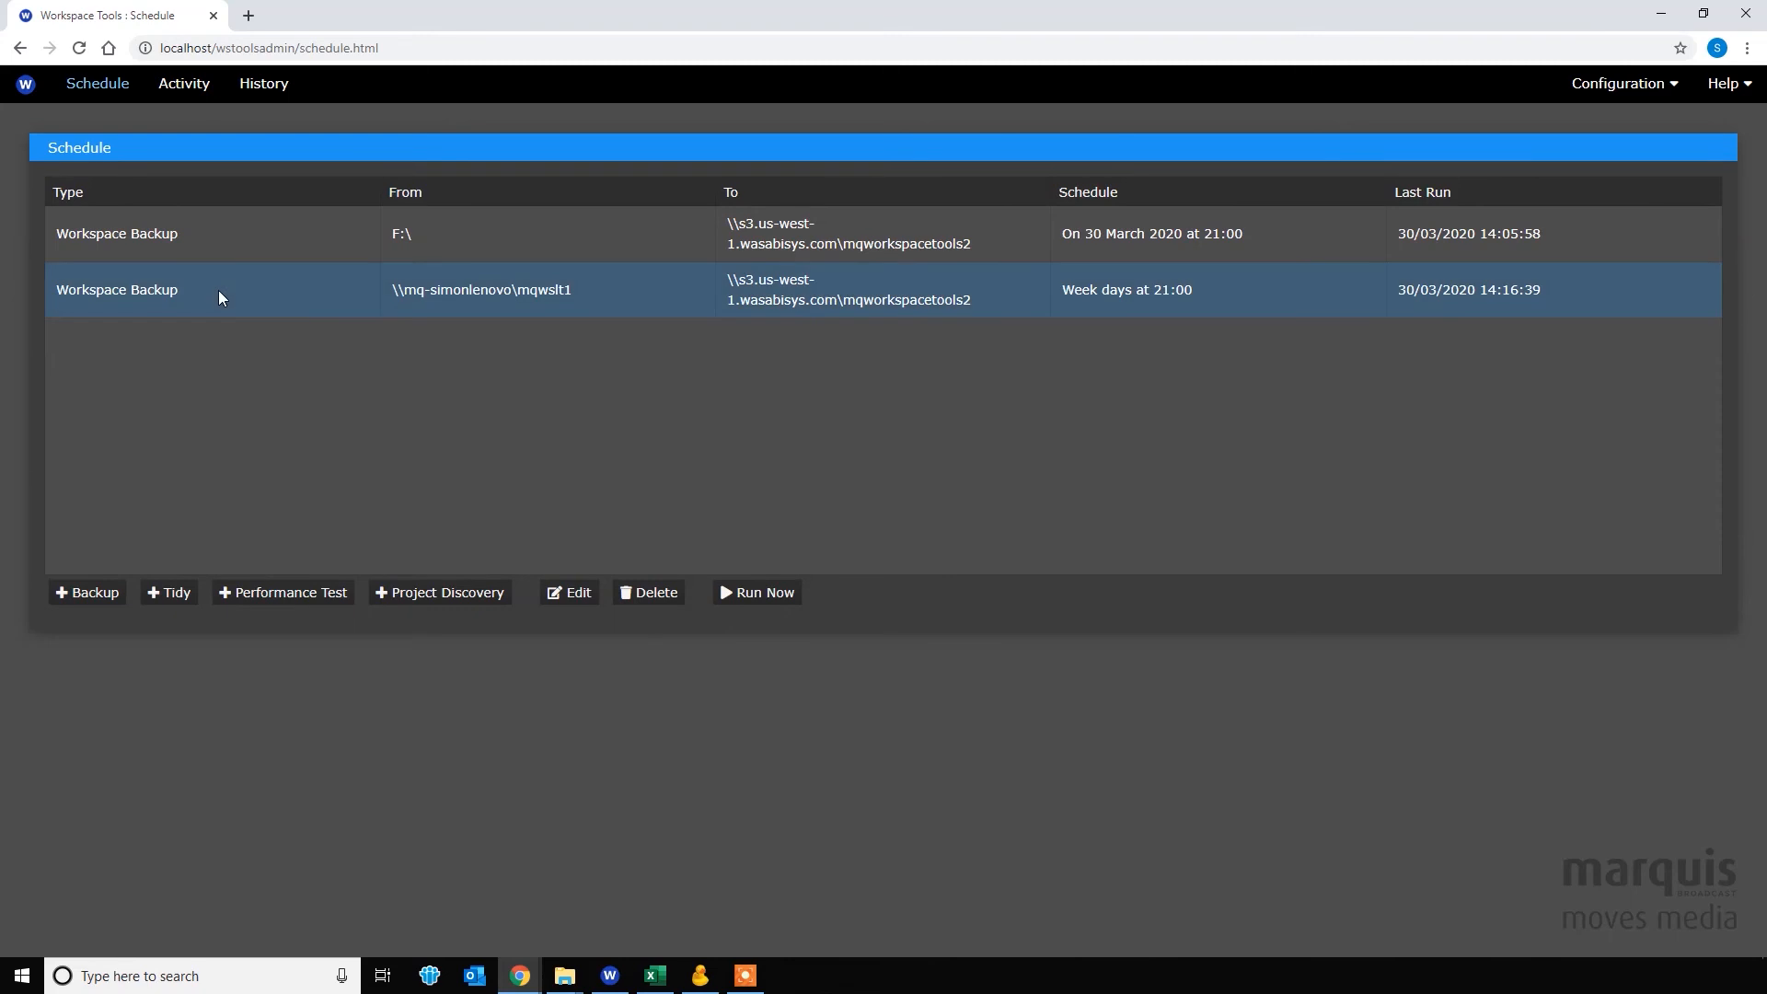
left_click(775, 600)
left_click(184, 88)
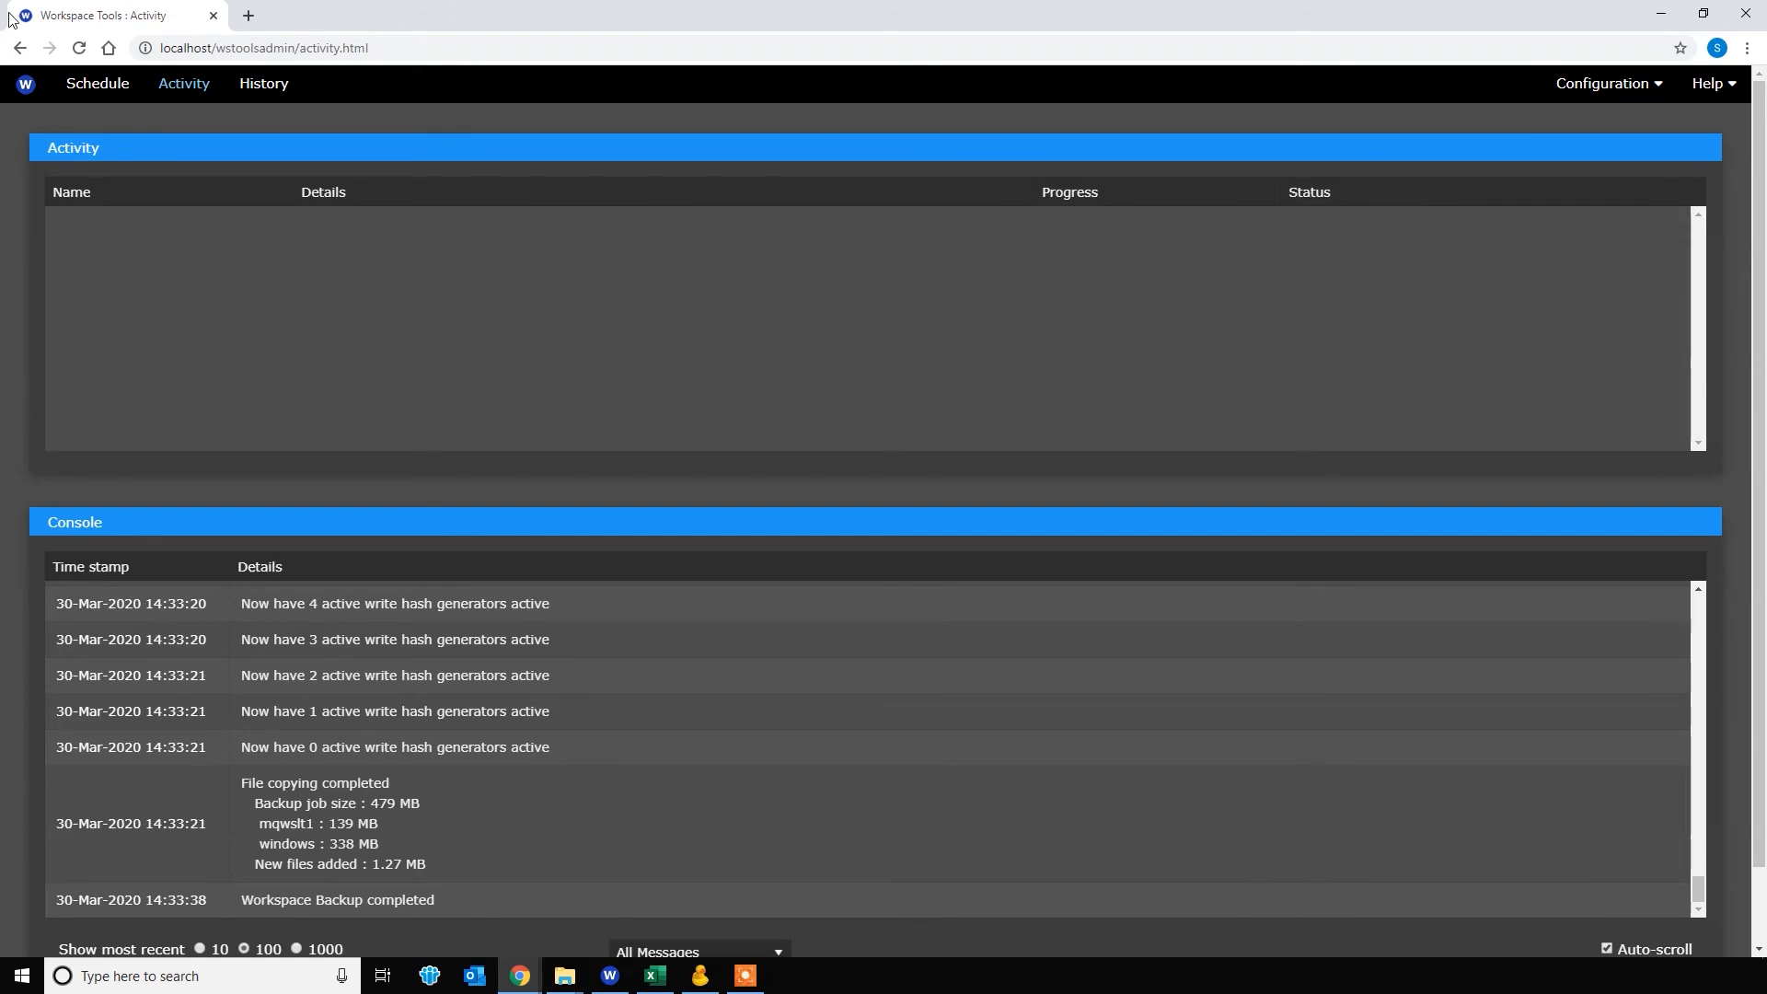
Open the mqwslt1 backup job for editing and include the workspaces F: and C: in it.
left_click(82, 83)
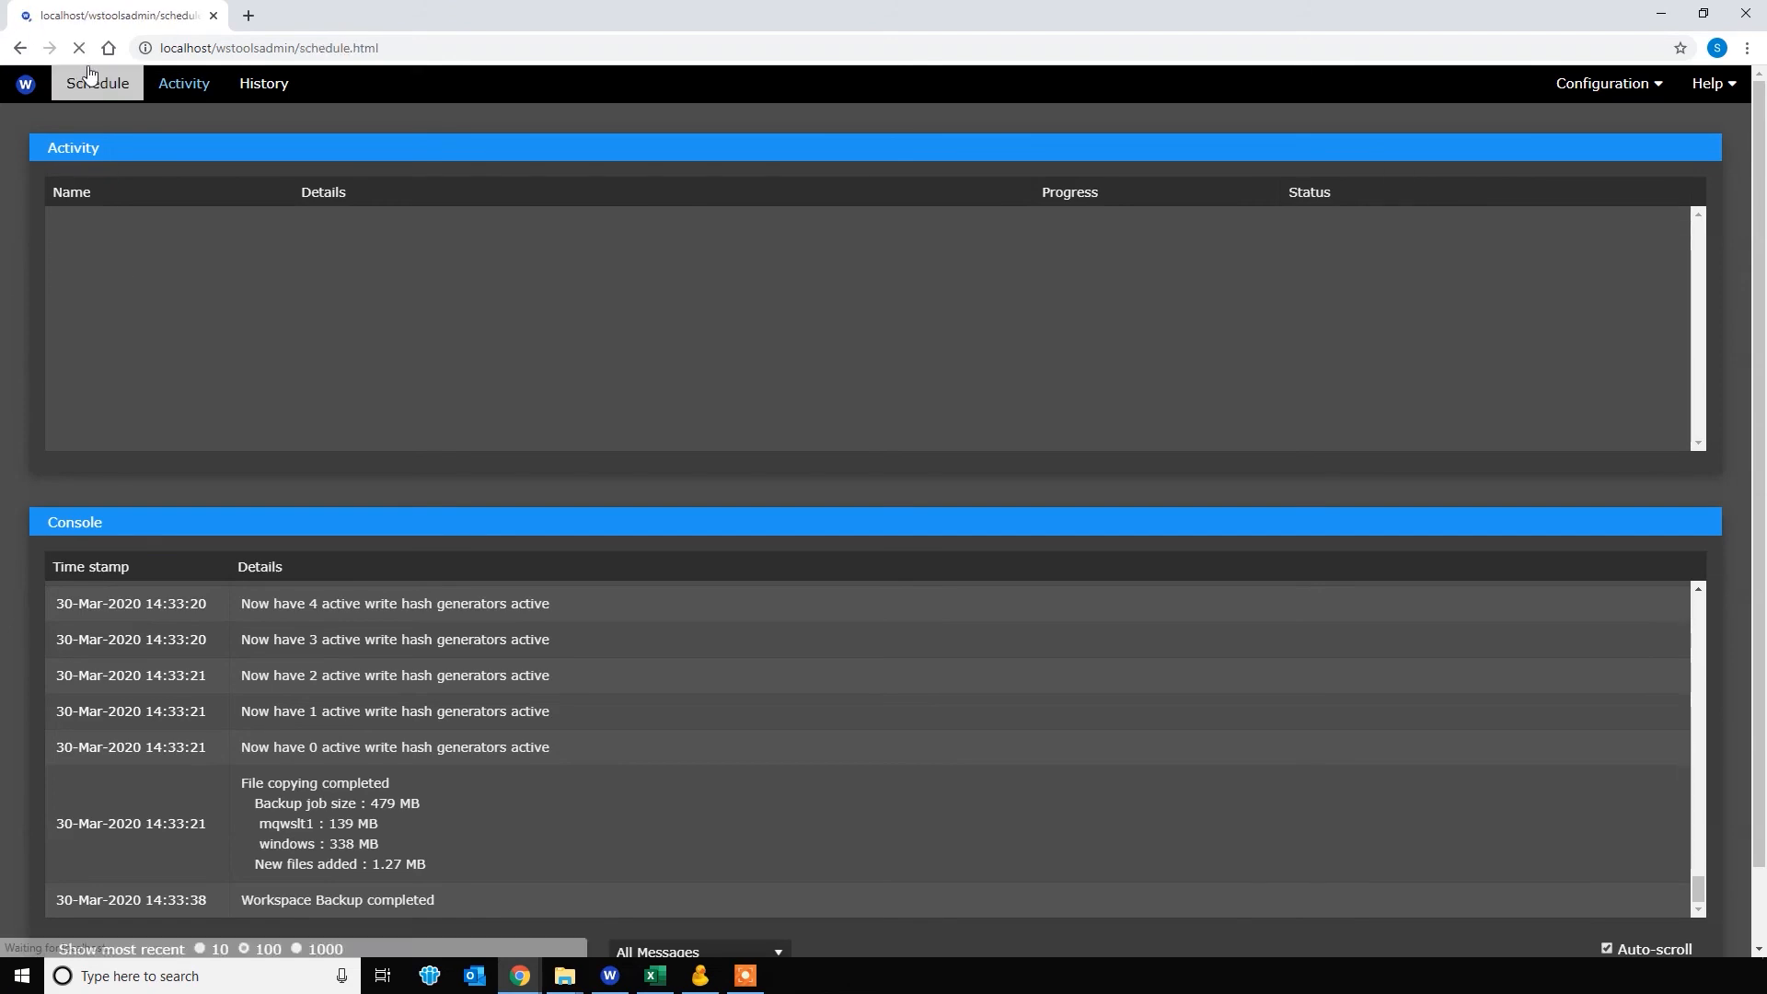
left_click(146, 285)
left_click(567, 597)
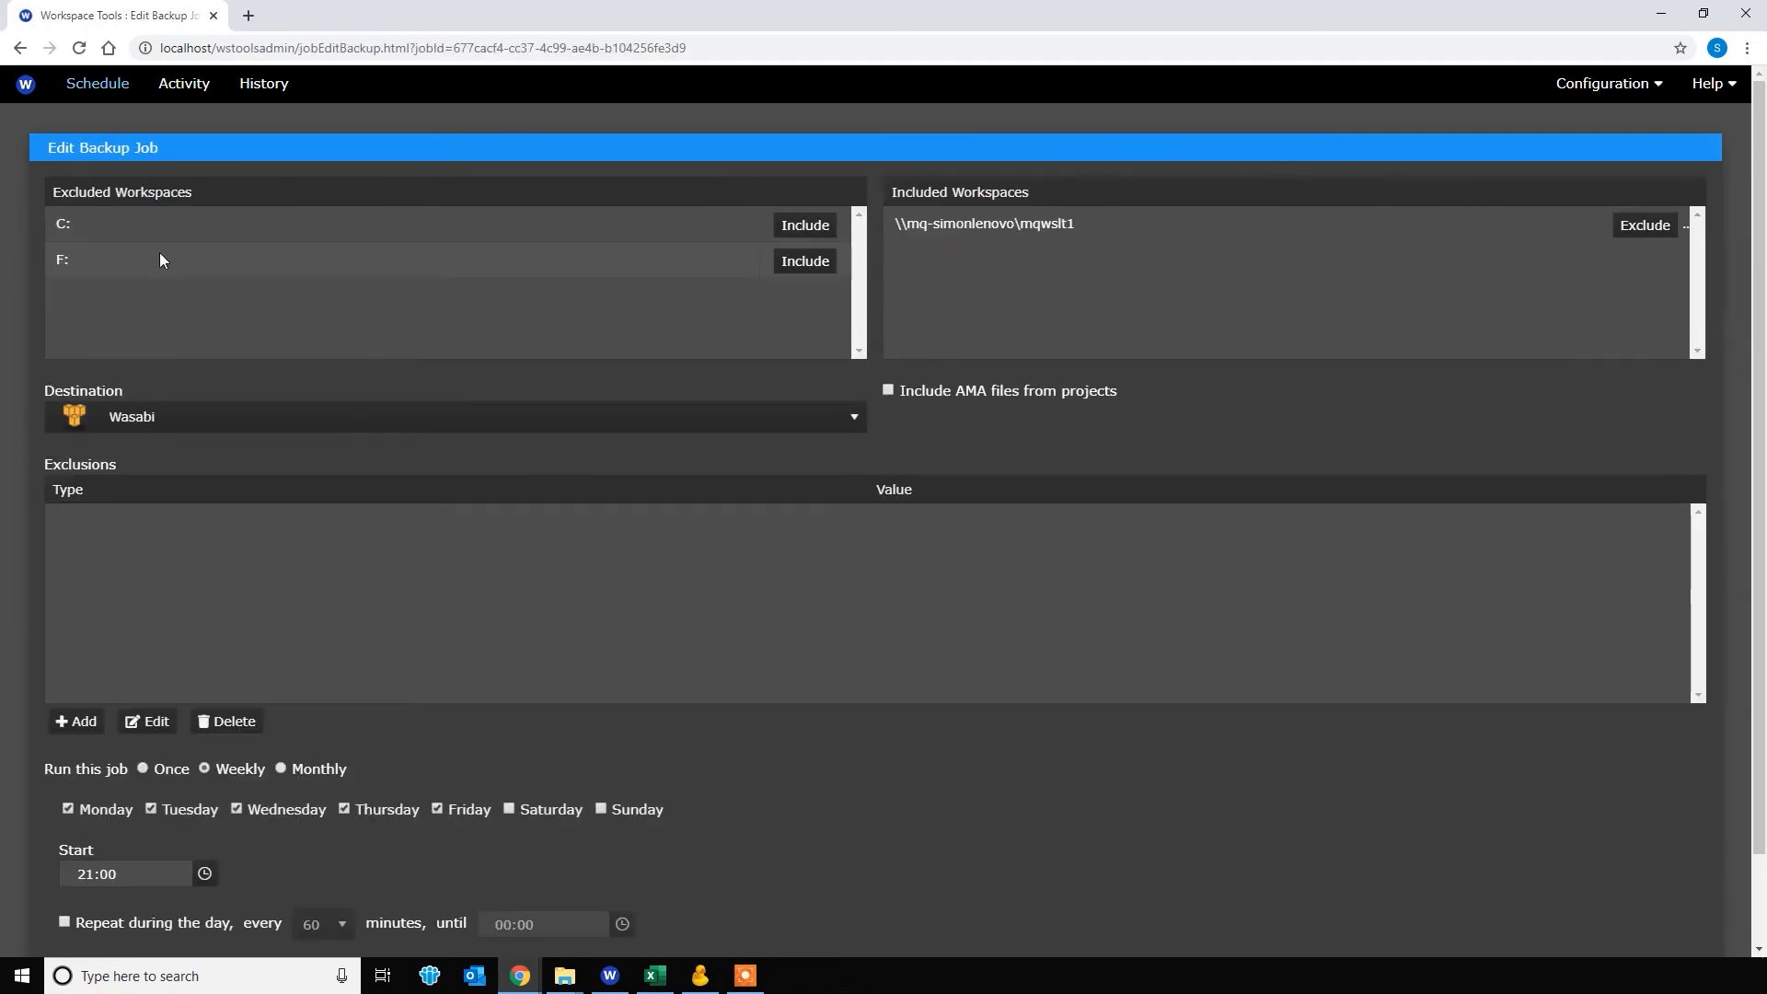
left_click(138, 260)
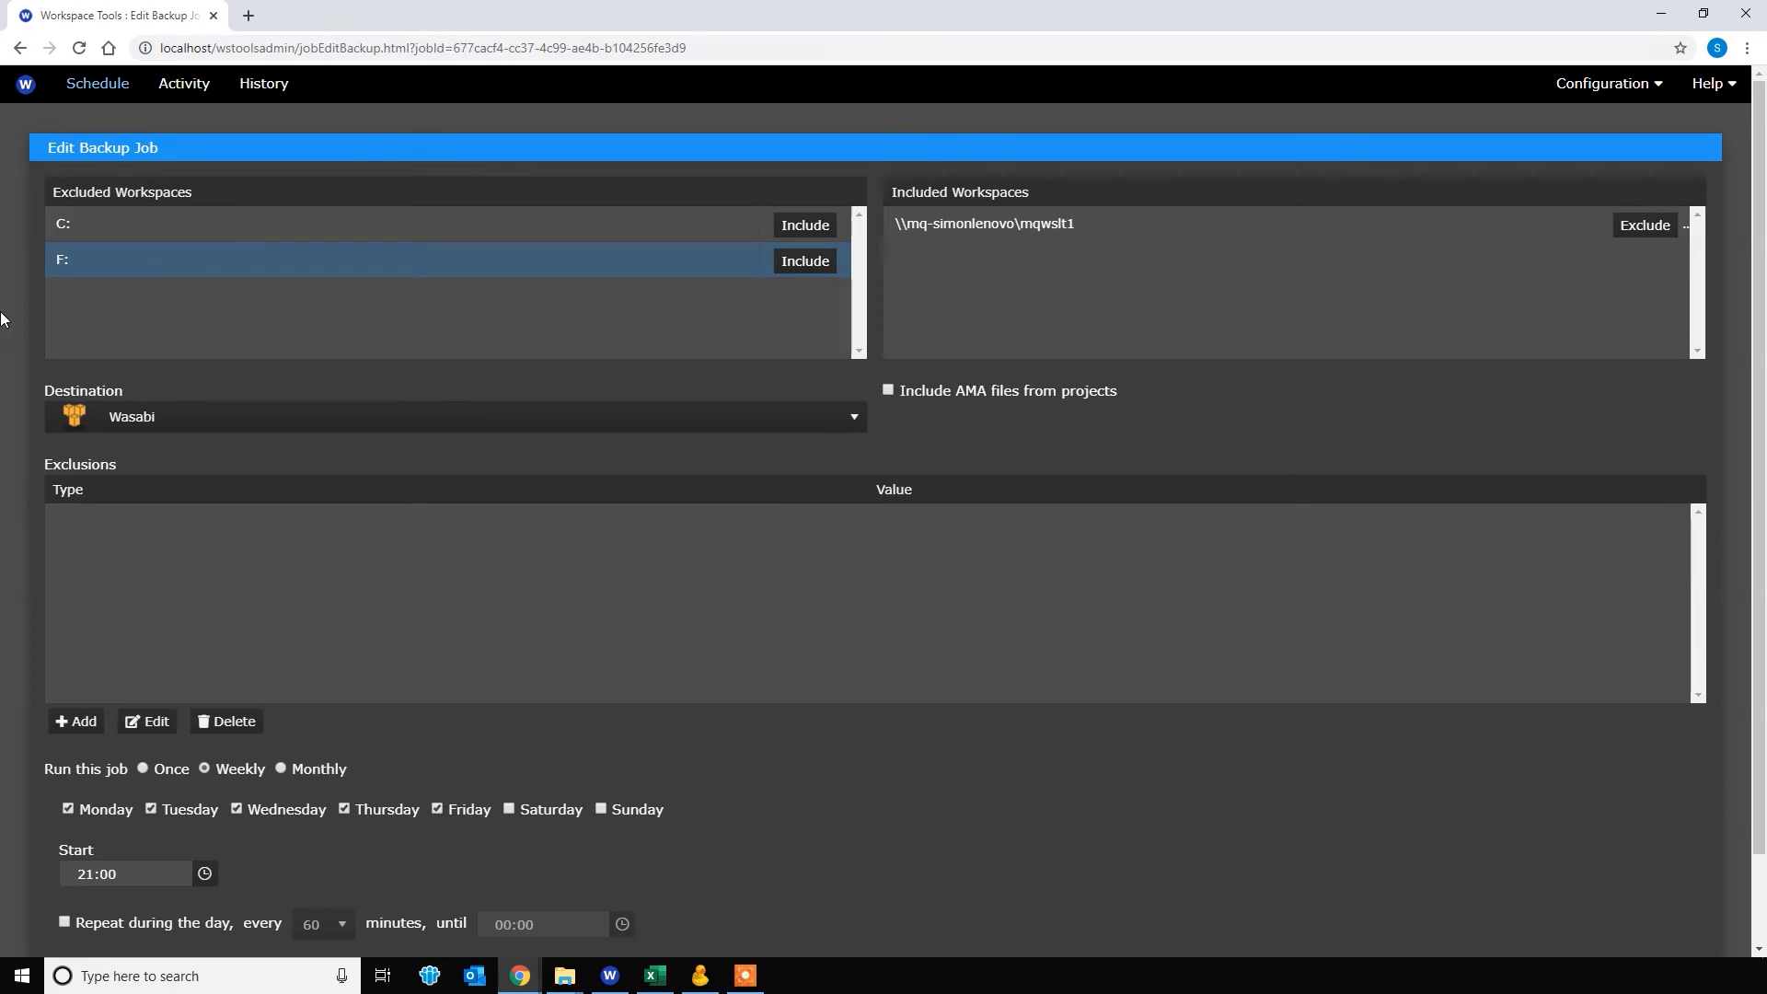
left_click(809, 259)
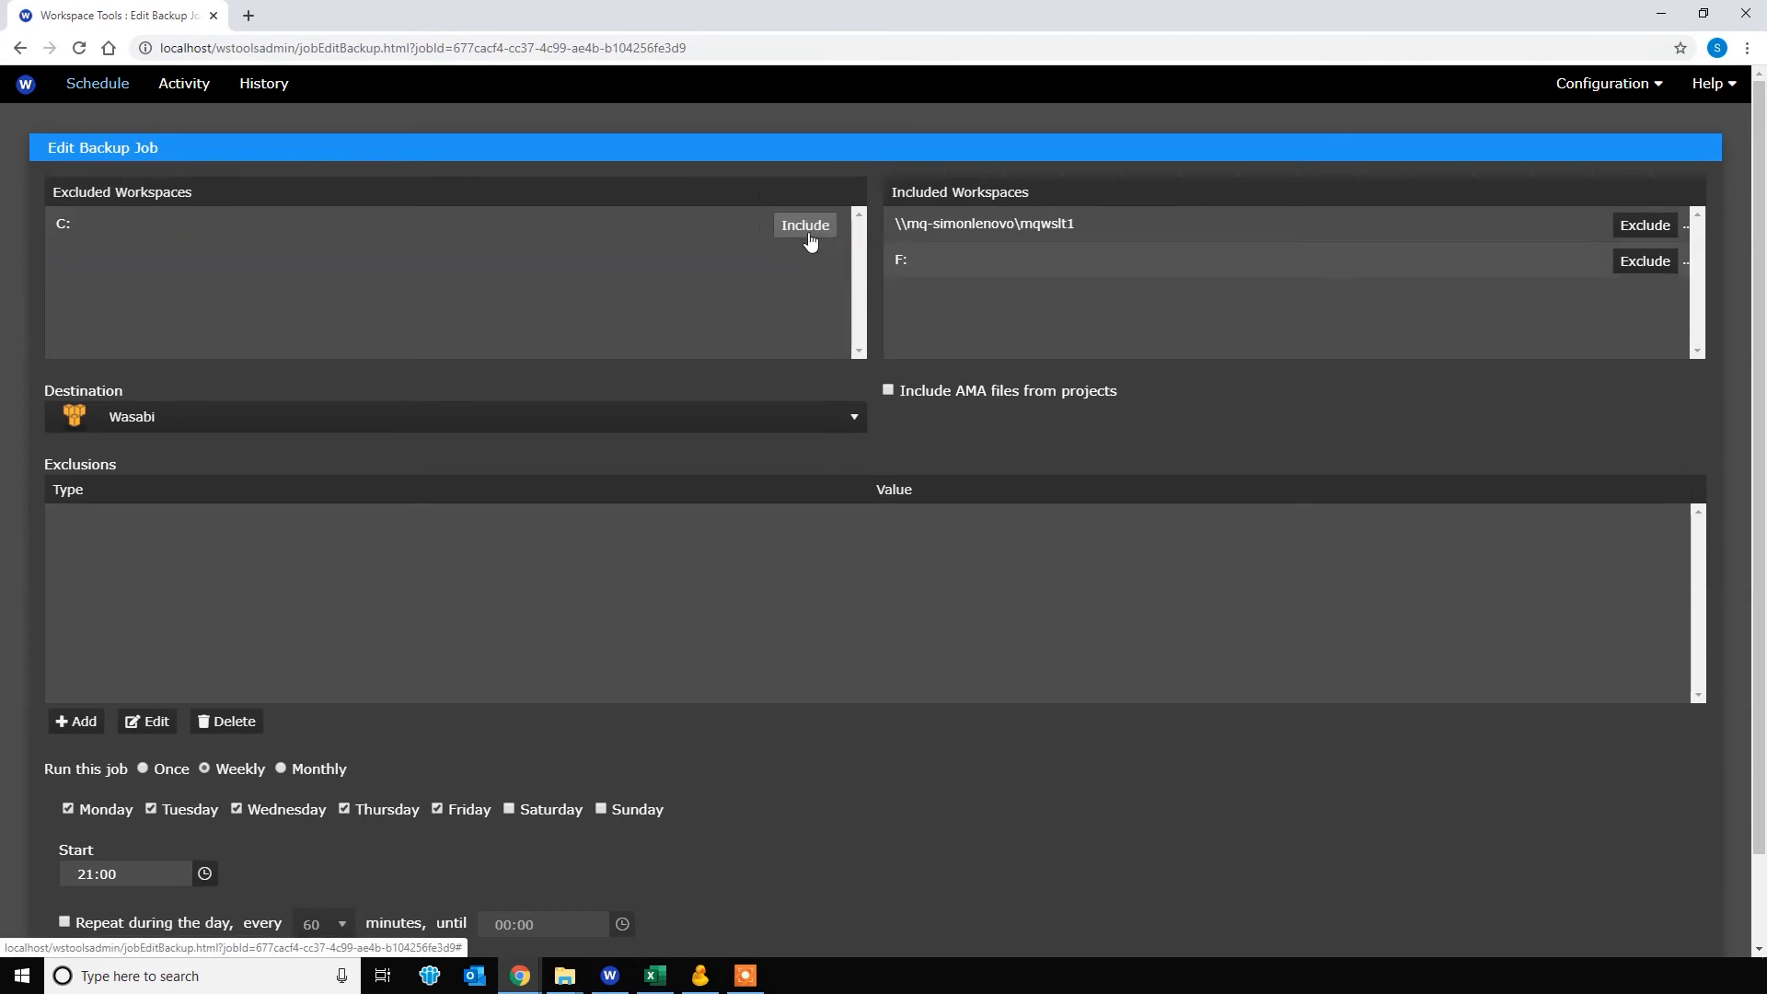
left_click(810, 232)
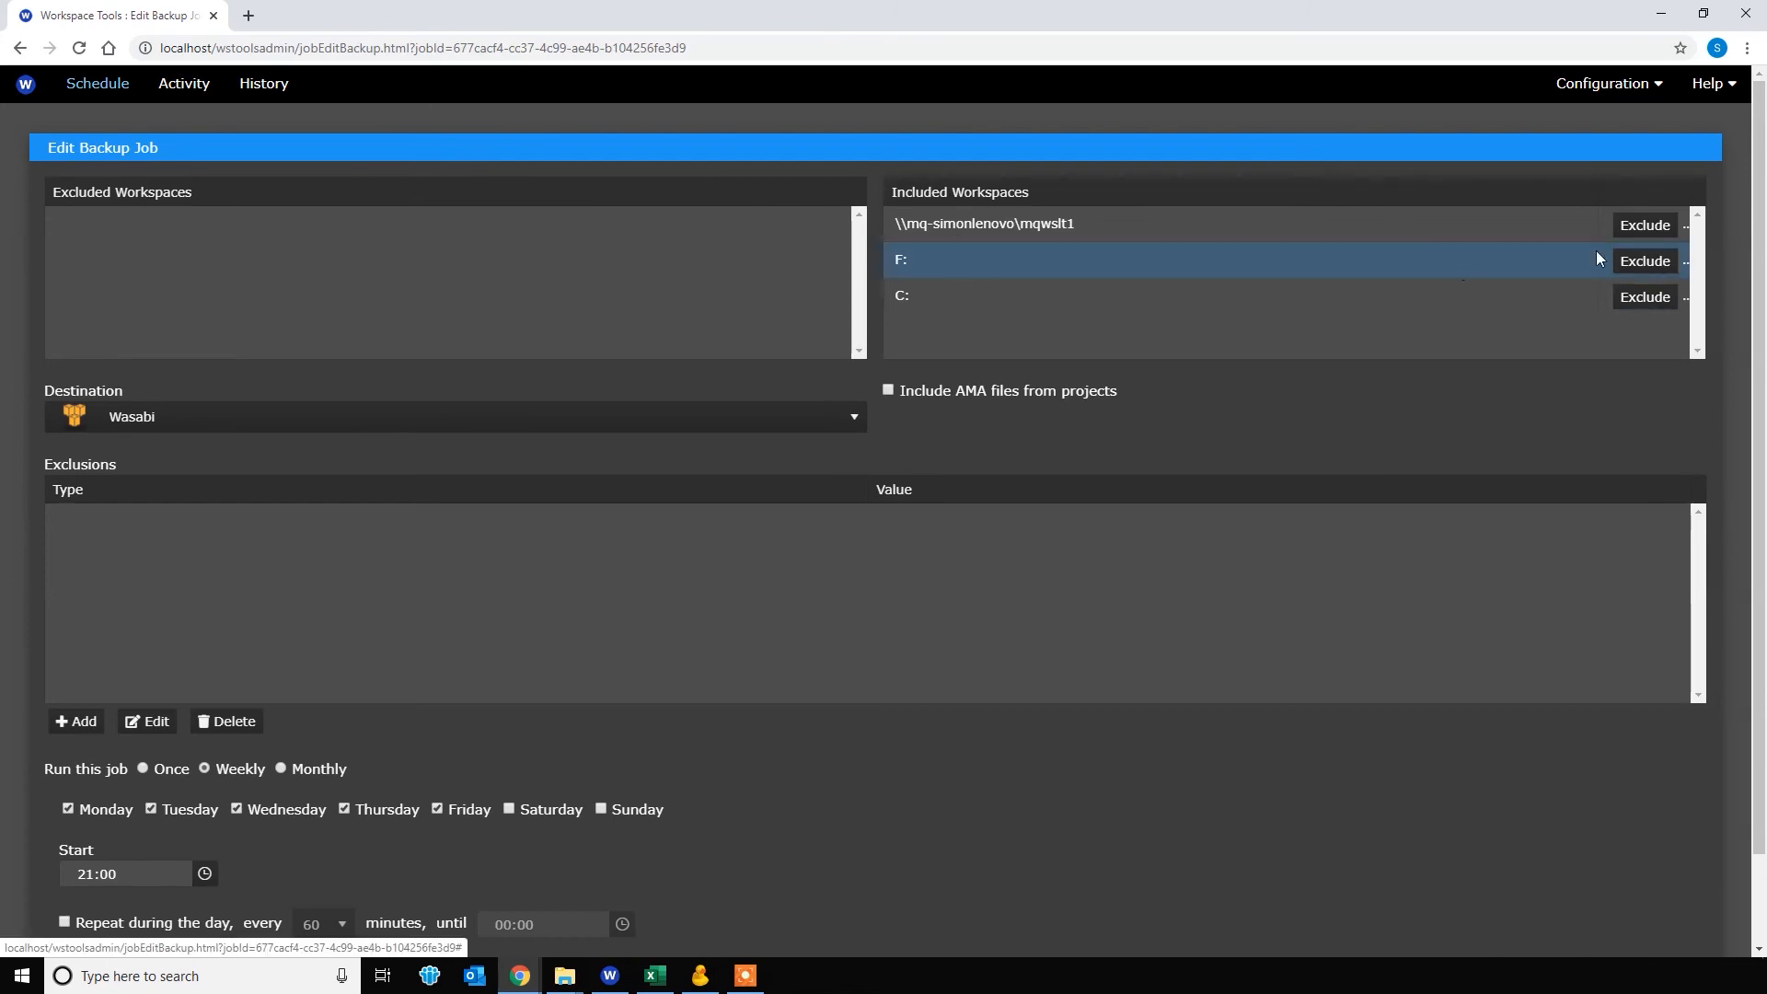
Exclude the workspaces F: and C: from the backup job again and return to the schedule without submitting.
left_click(1641, 263)
left_click(1640, 265)
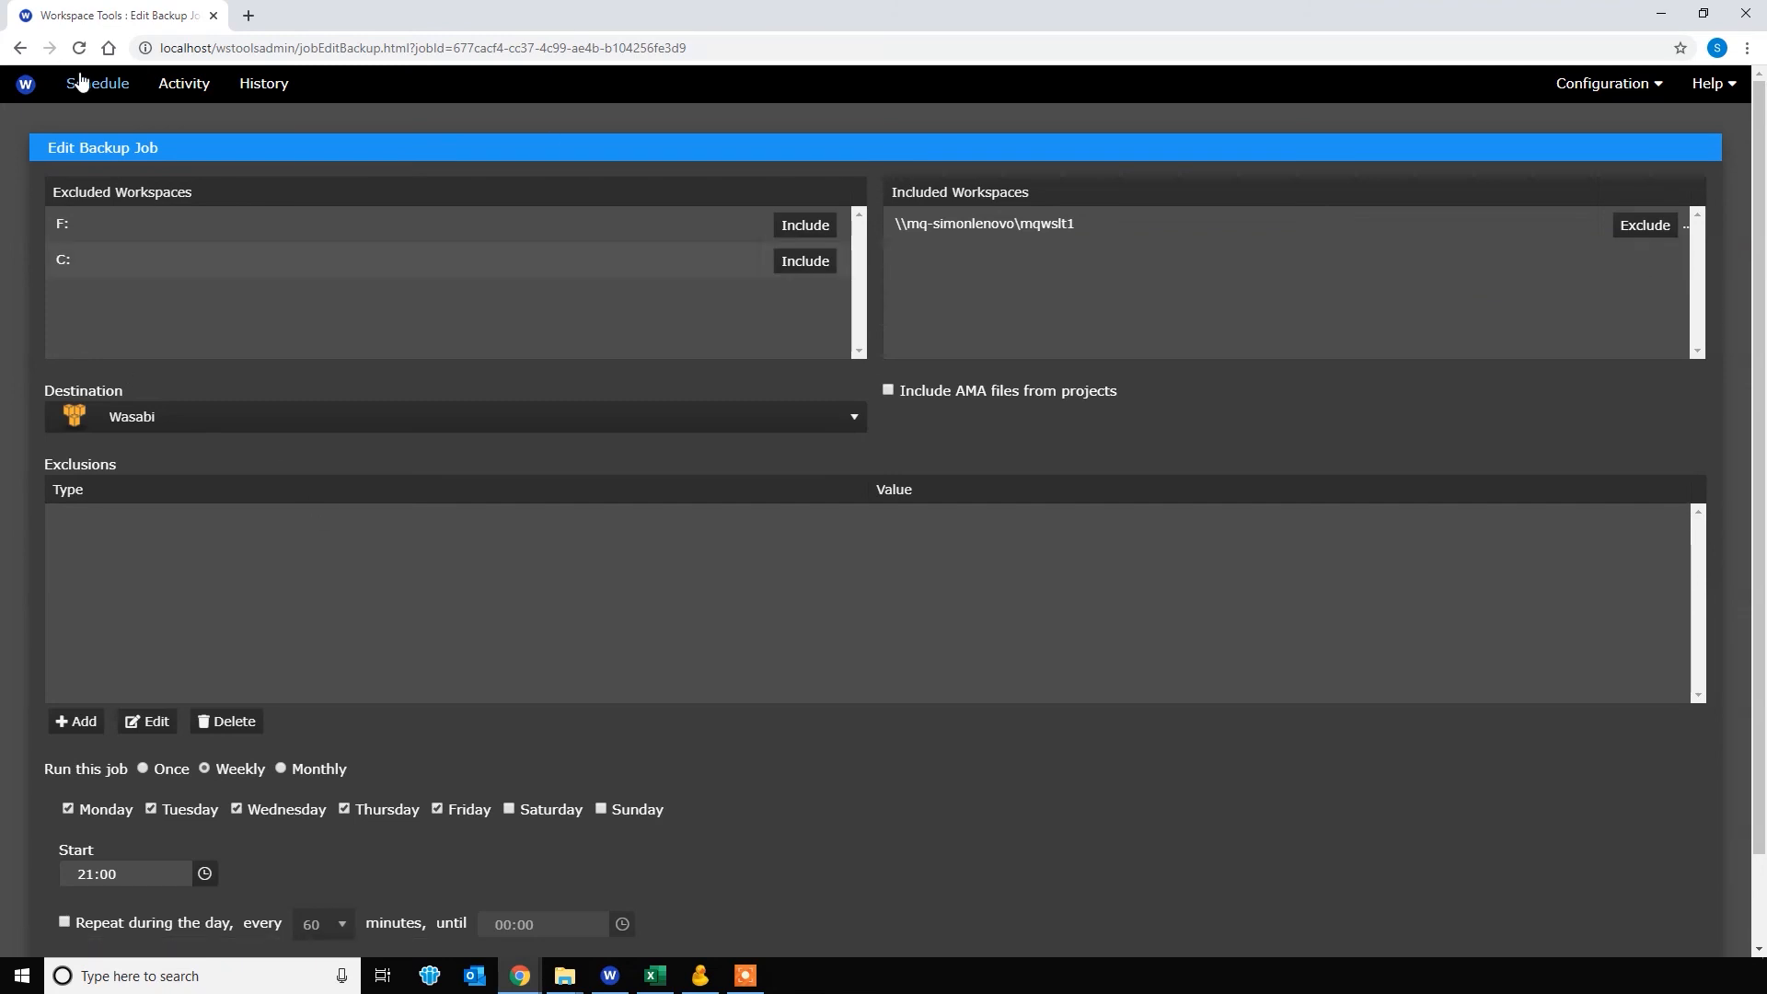
left_click(86, 87)
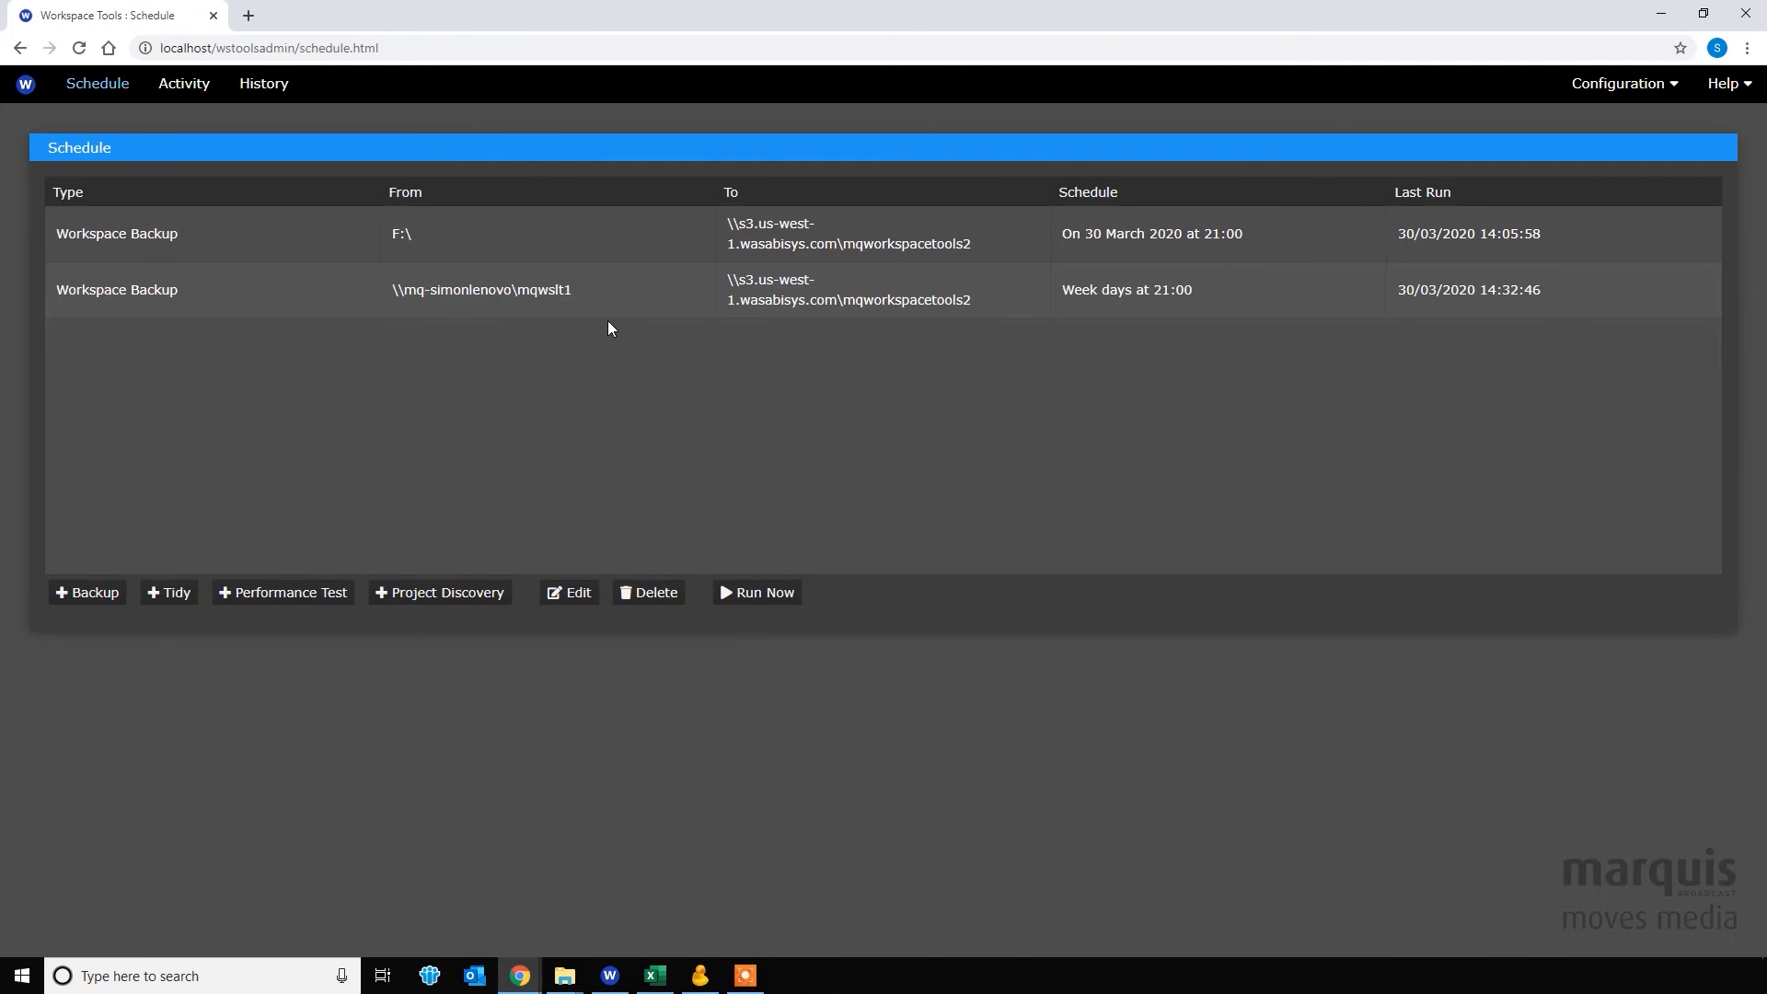
Switch to the Wasabi console and examine the WorkspaceBackup folder in the mqworkspacetools2 bucket.
mouse_move(529, 980)
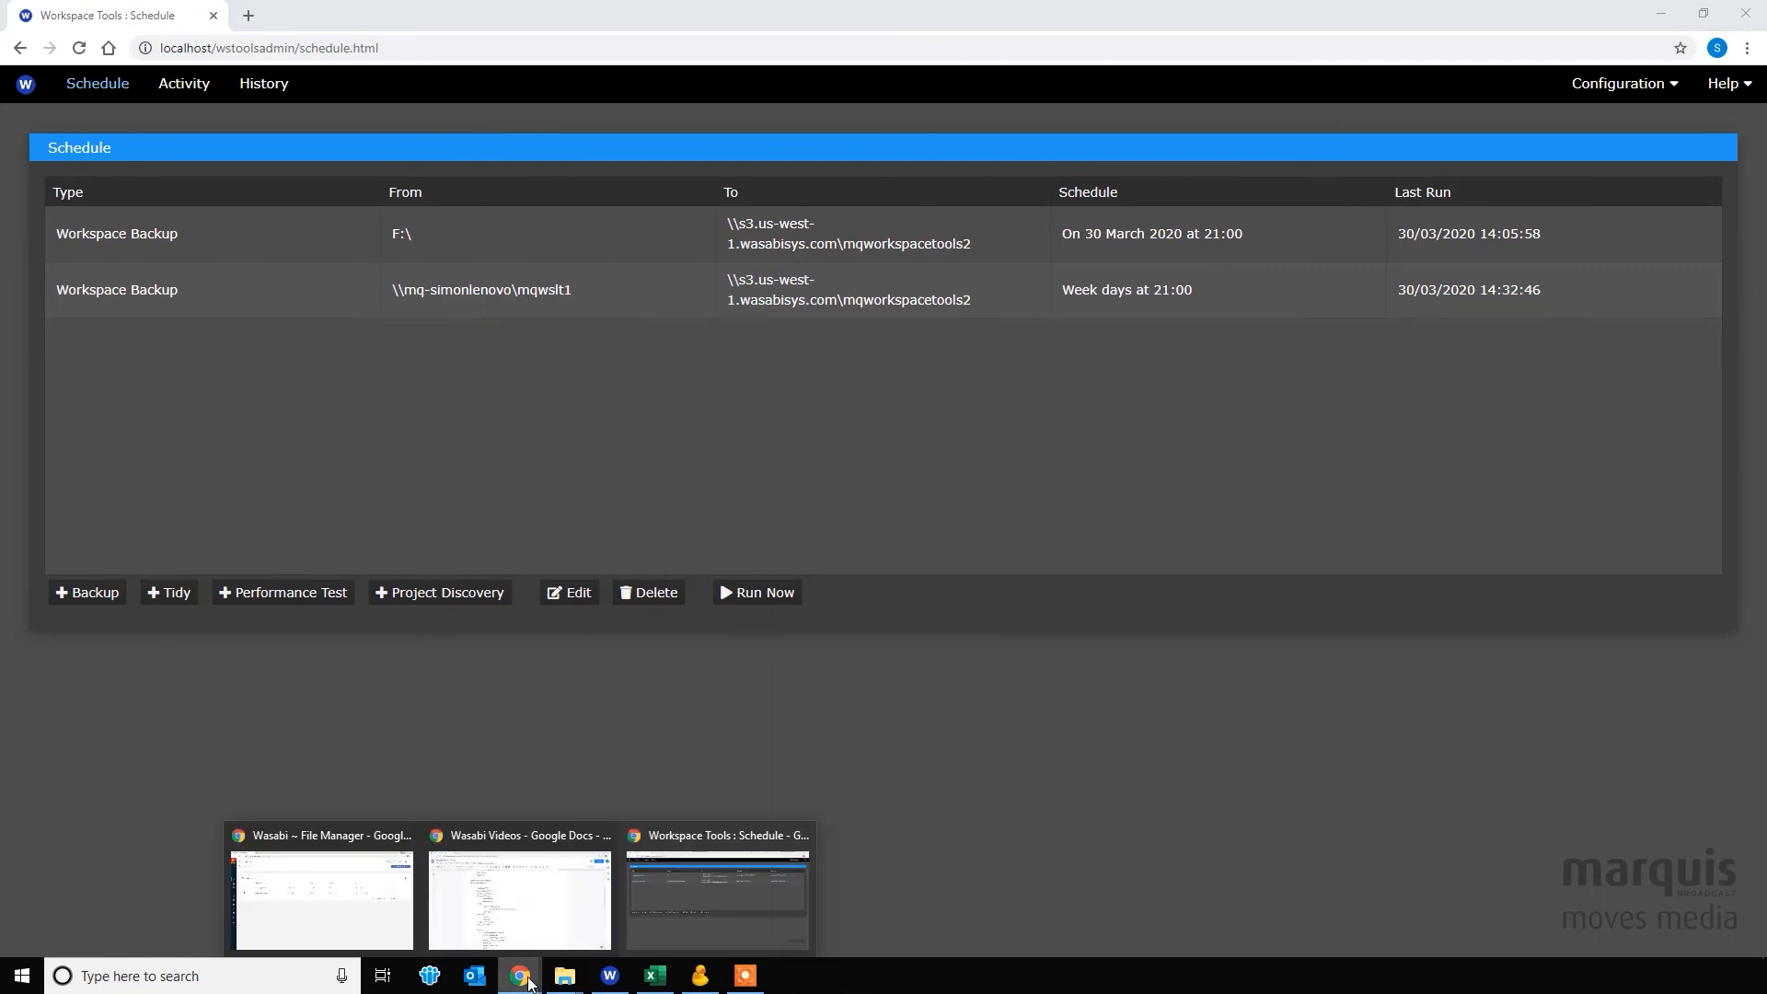
left_click(356, 908)
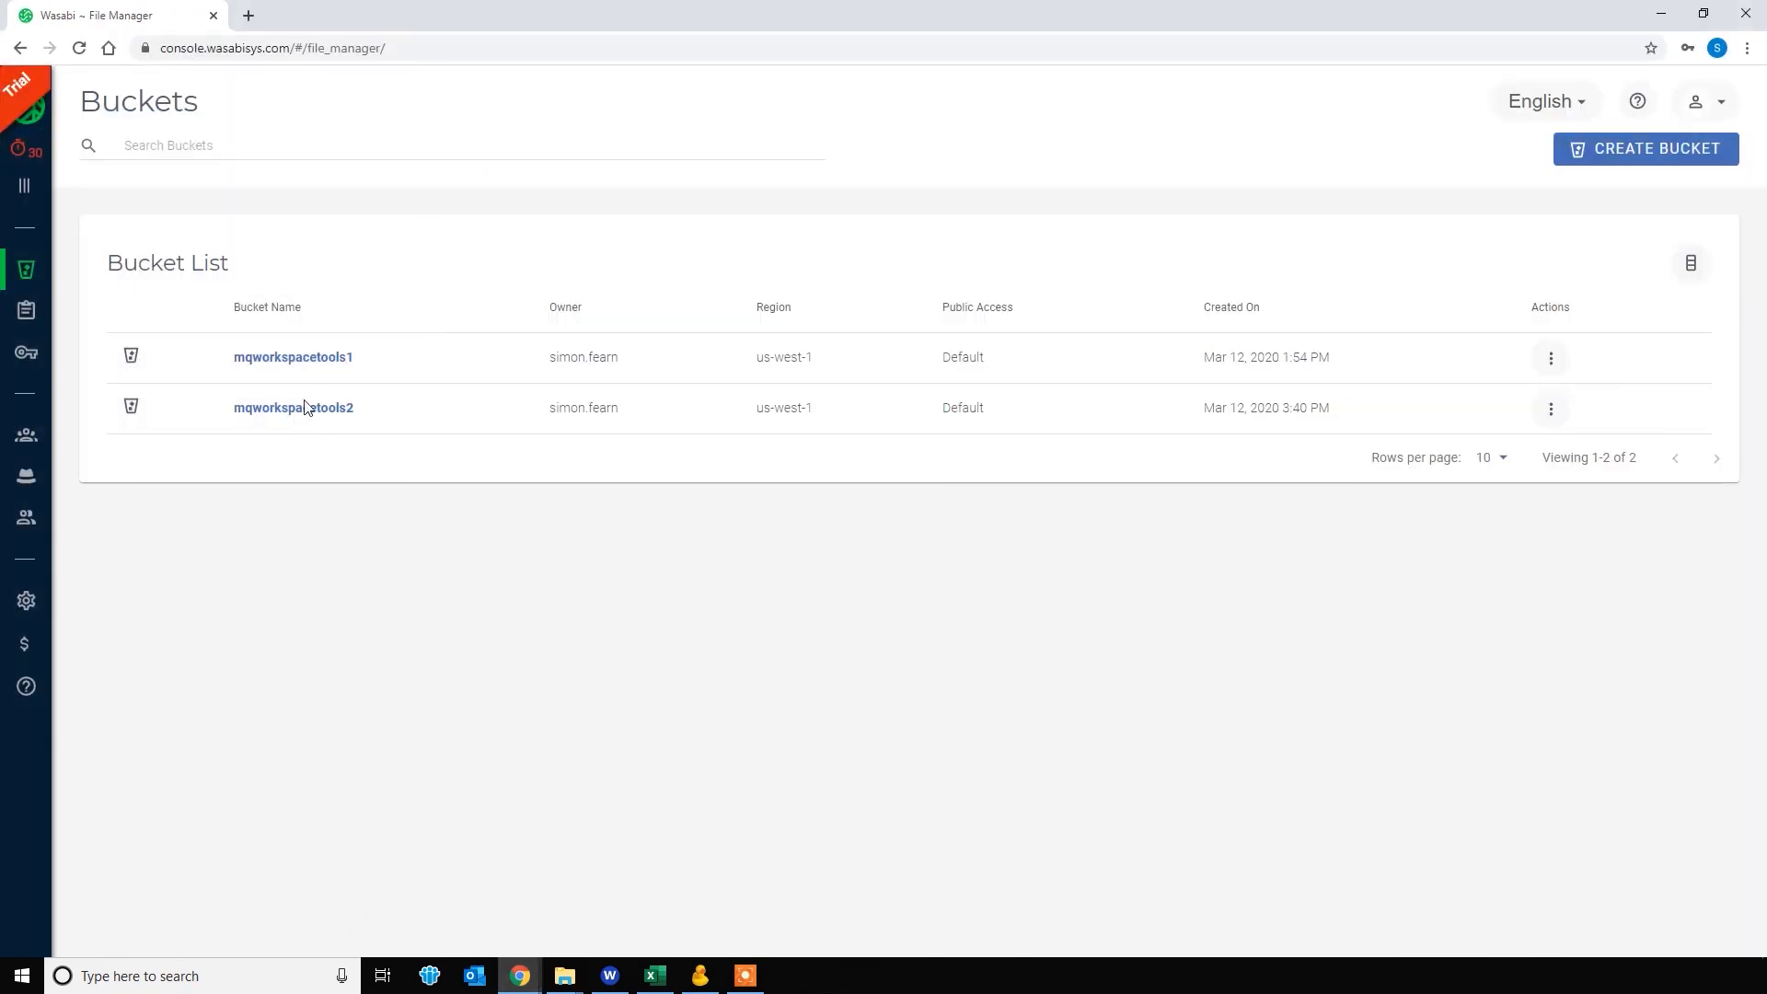
left_click(300, 411)
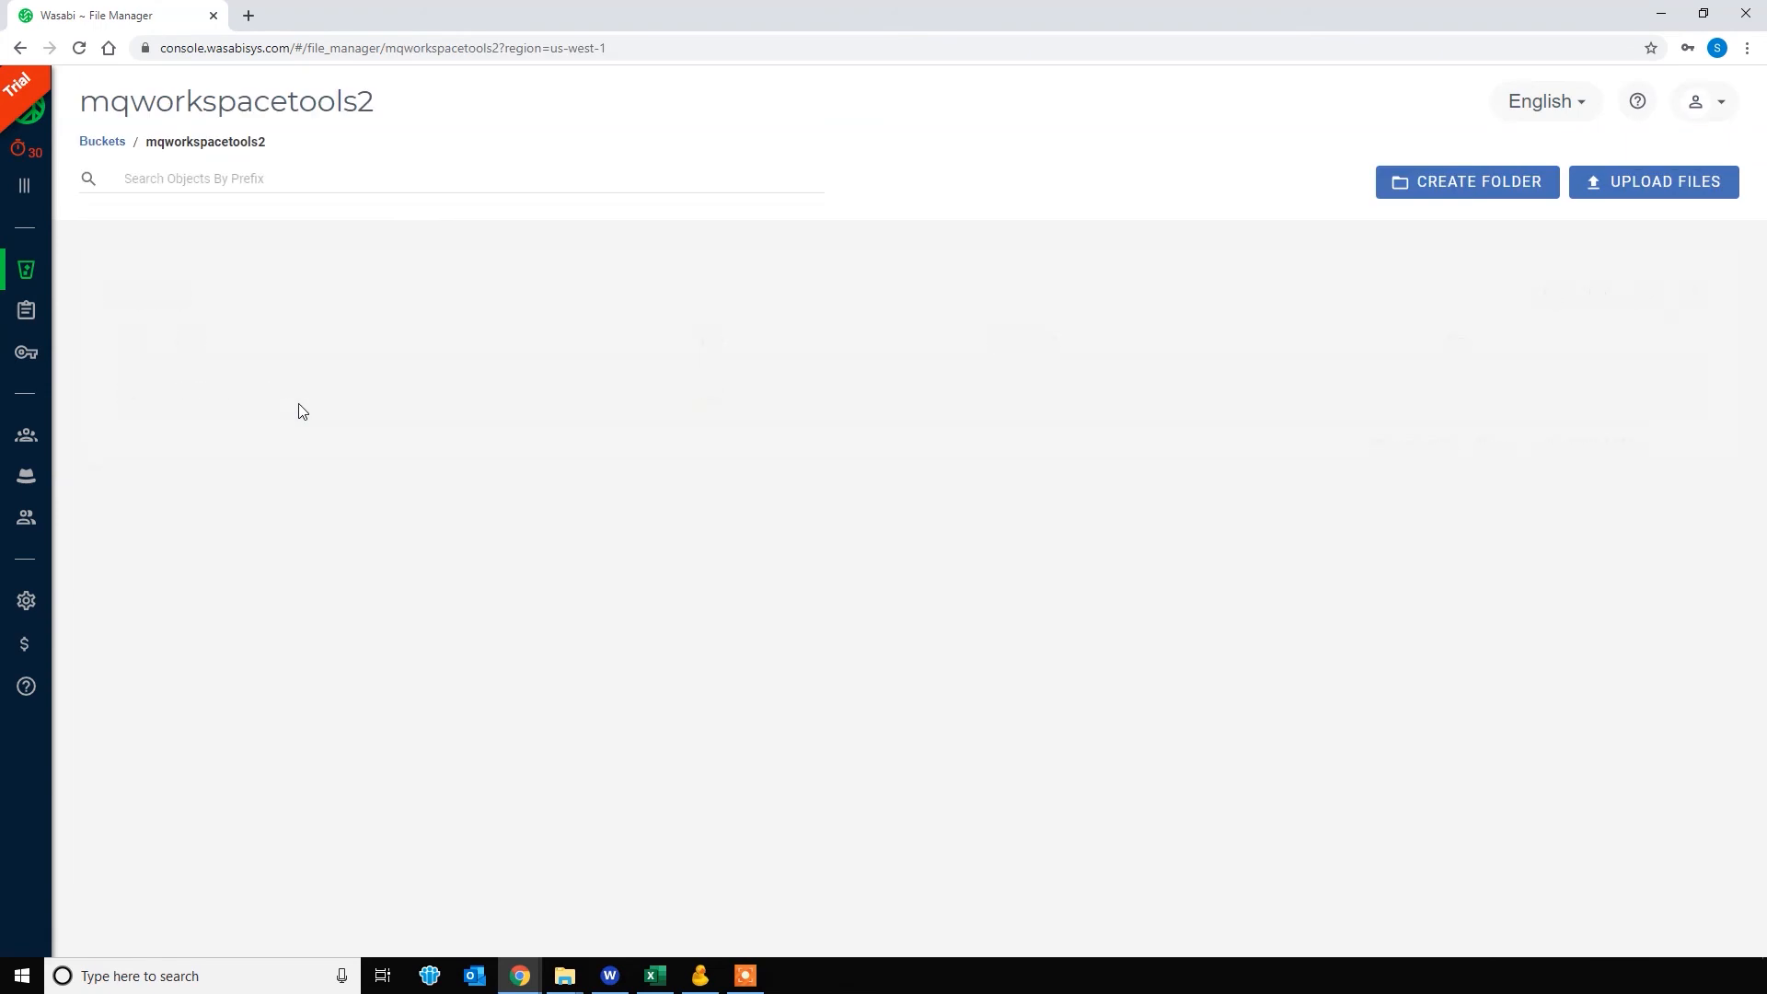
left_click(198, 395)
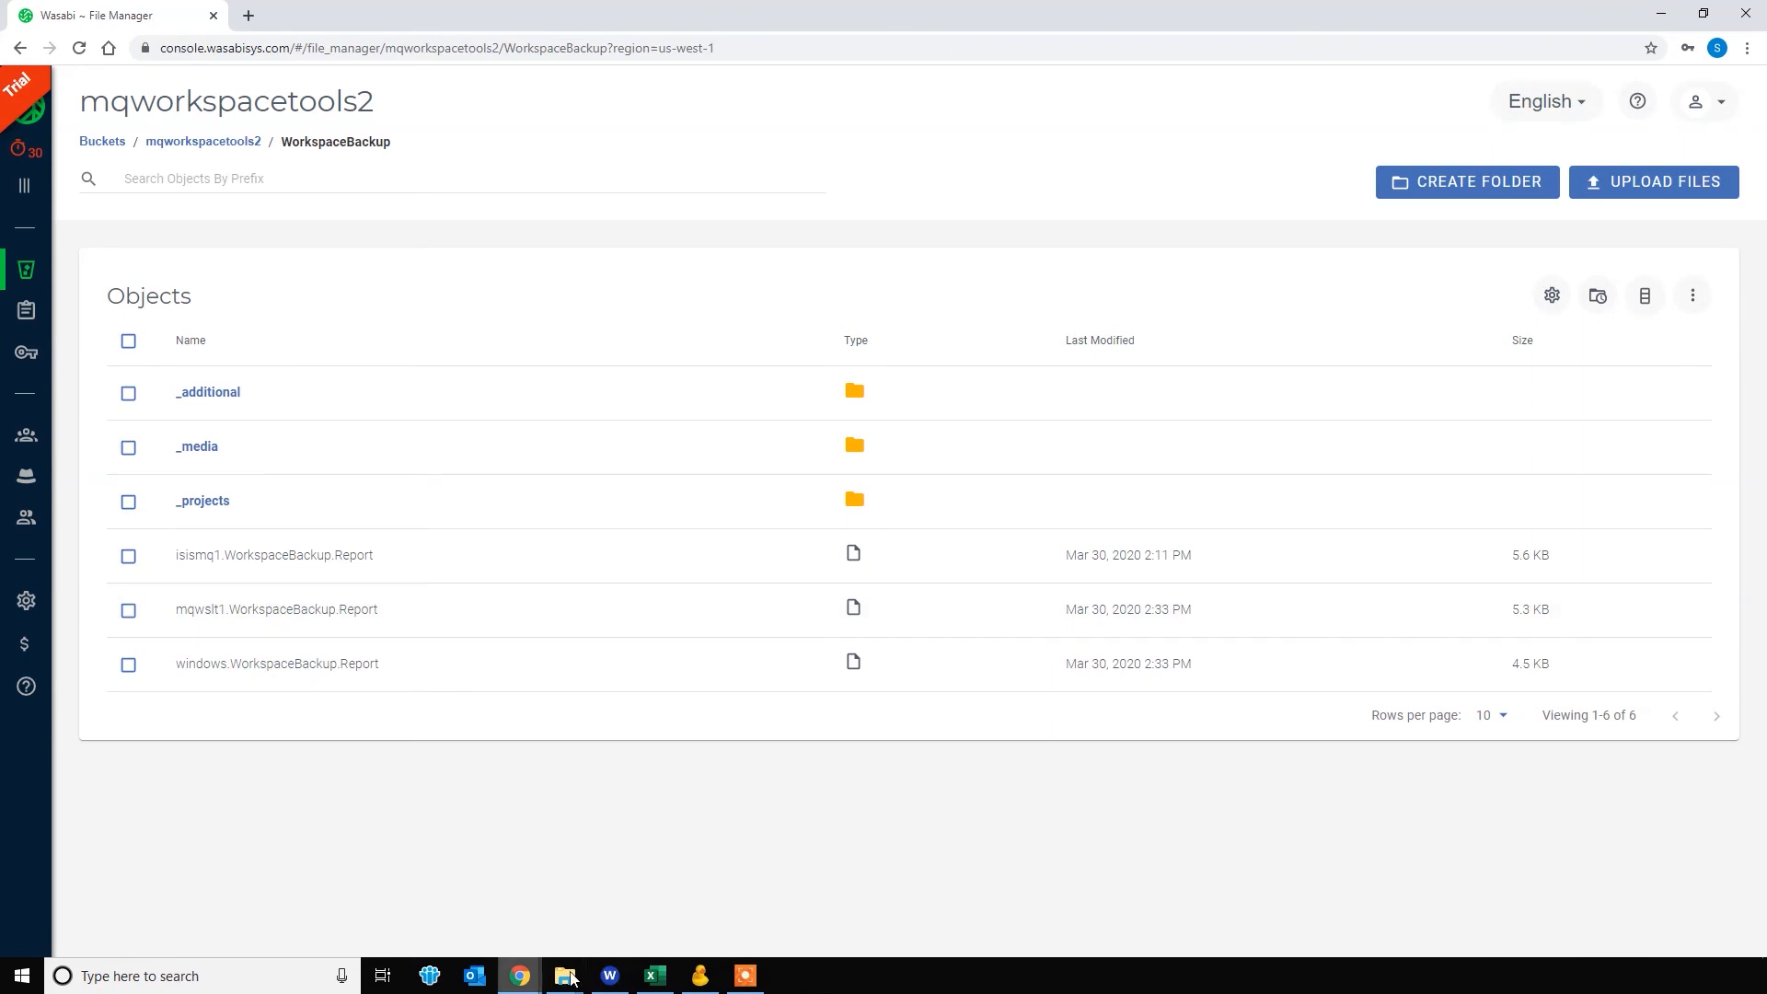
Back in Workspace Tools, add a weekly backup tidy job for Wasabi on Sunday at 21:00 with a 10-day retention period and submit it.
mouse_move(538, 983)
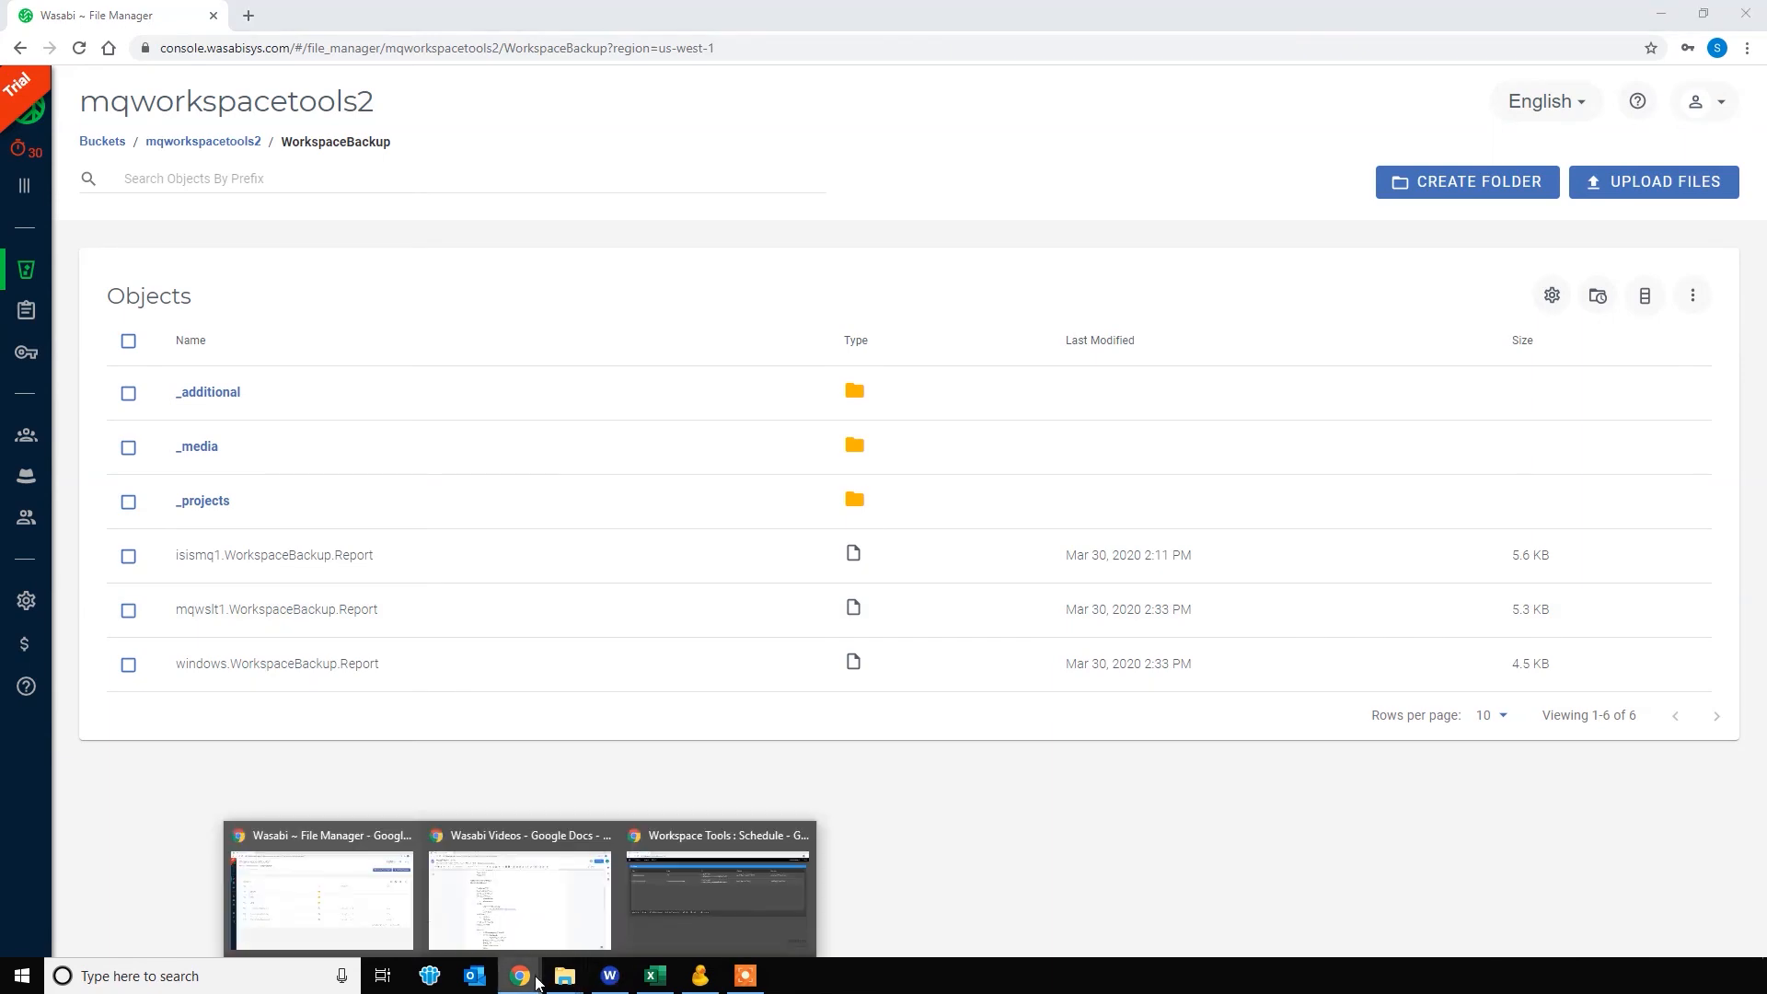
left_click(681, 913)
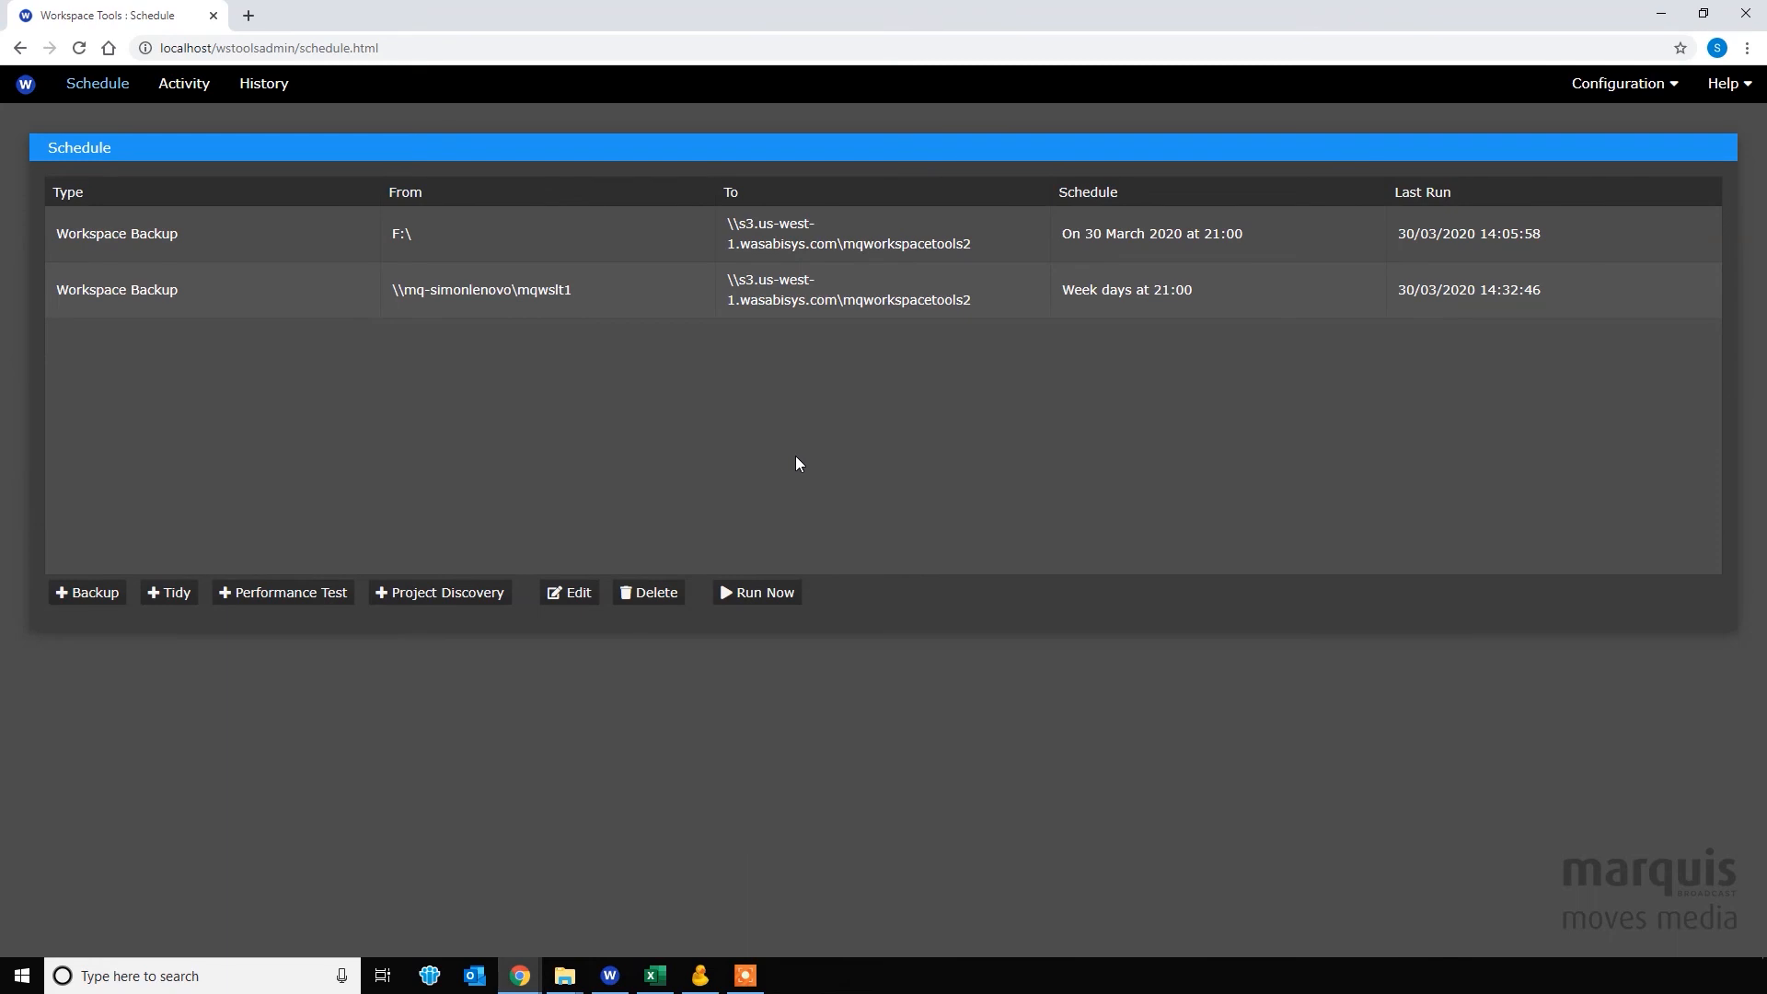
left_click(178, 600)
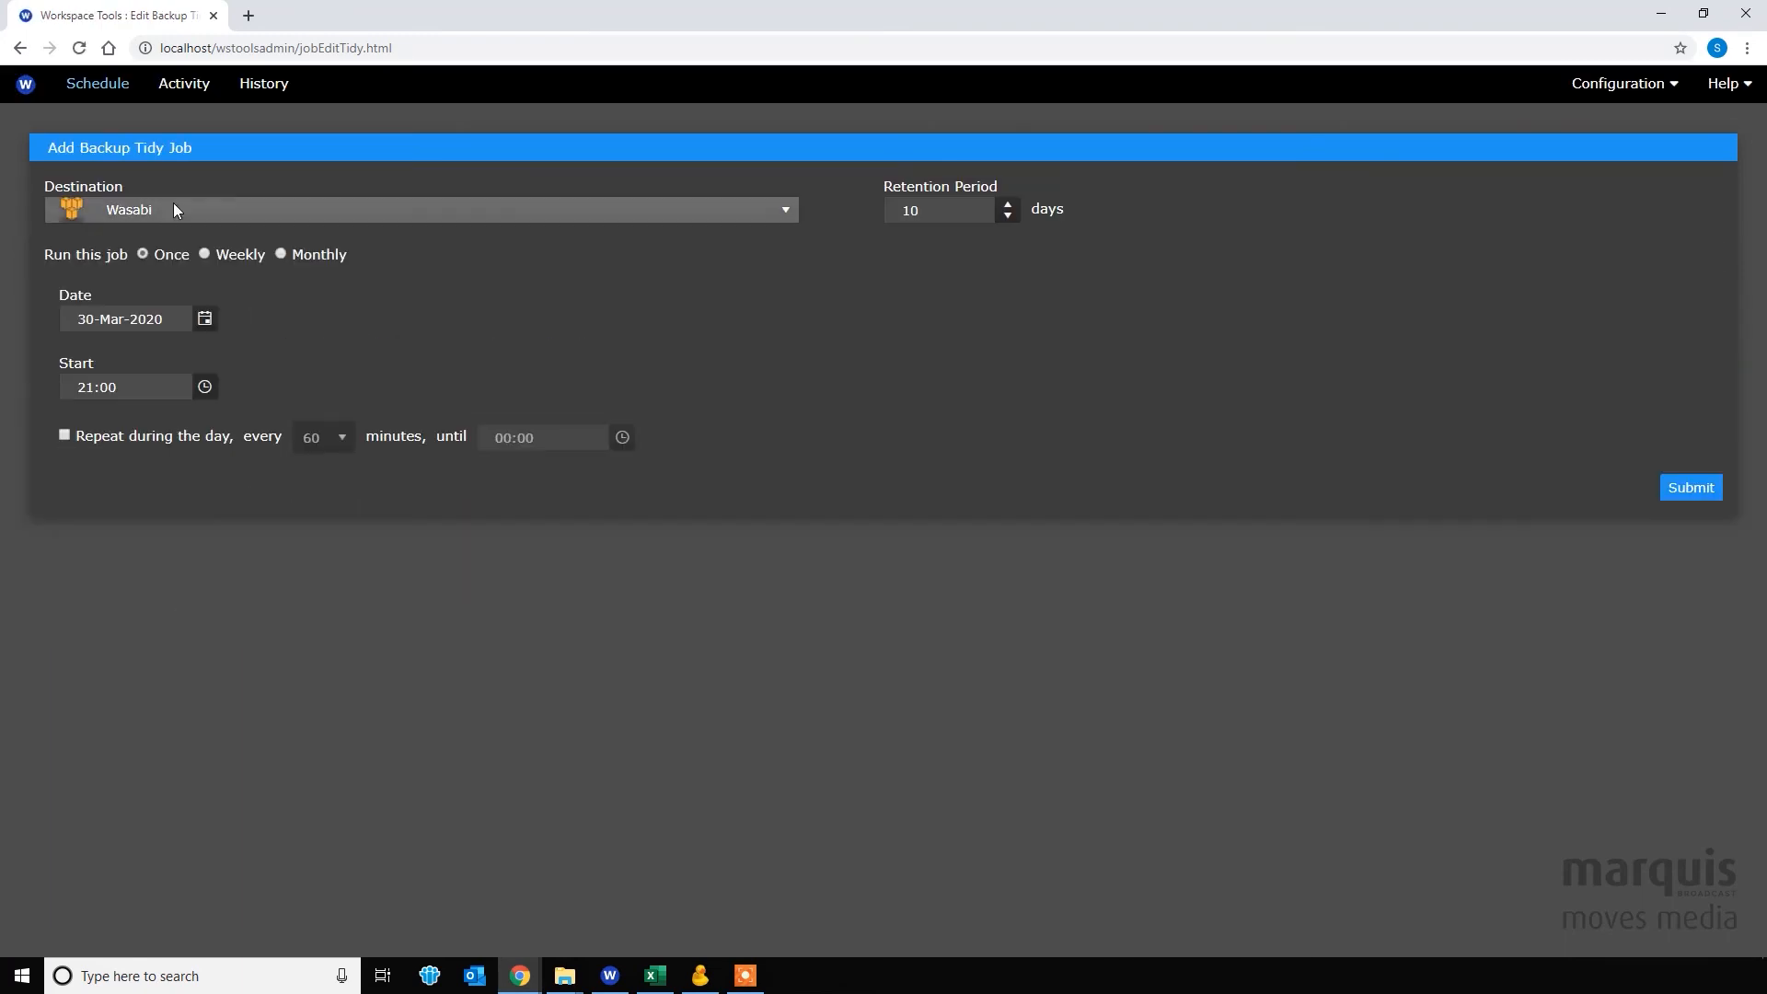
left_click(204, 254)
left_click(341, 294)
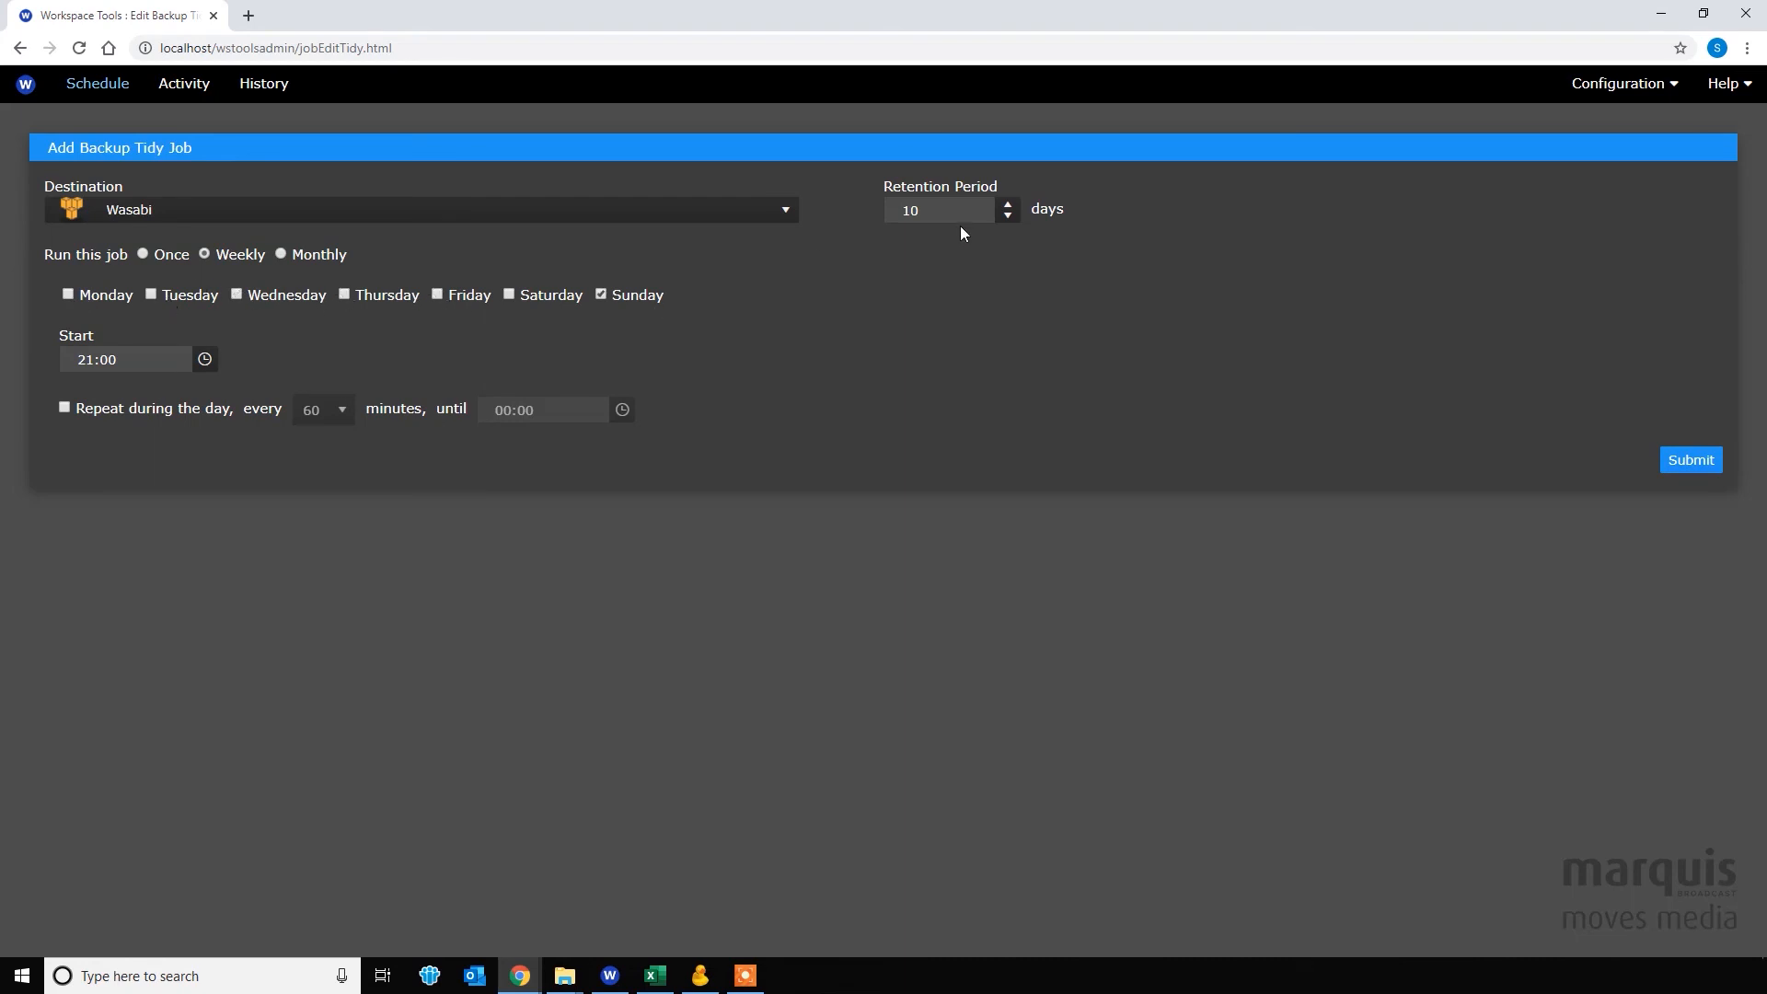
left_click(933, 215)
left_click(1670, 468)
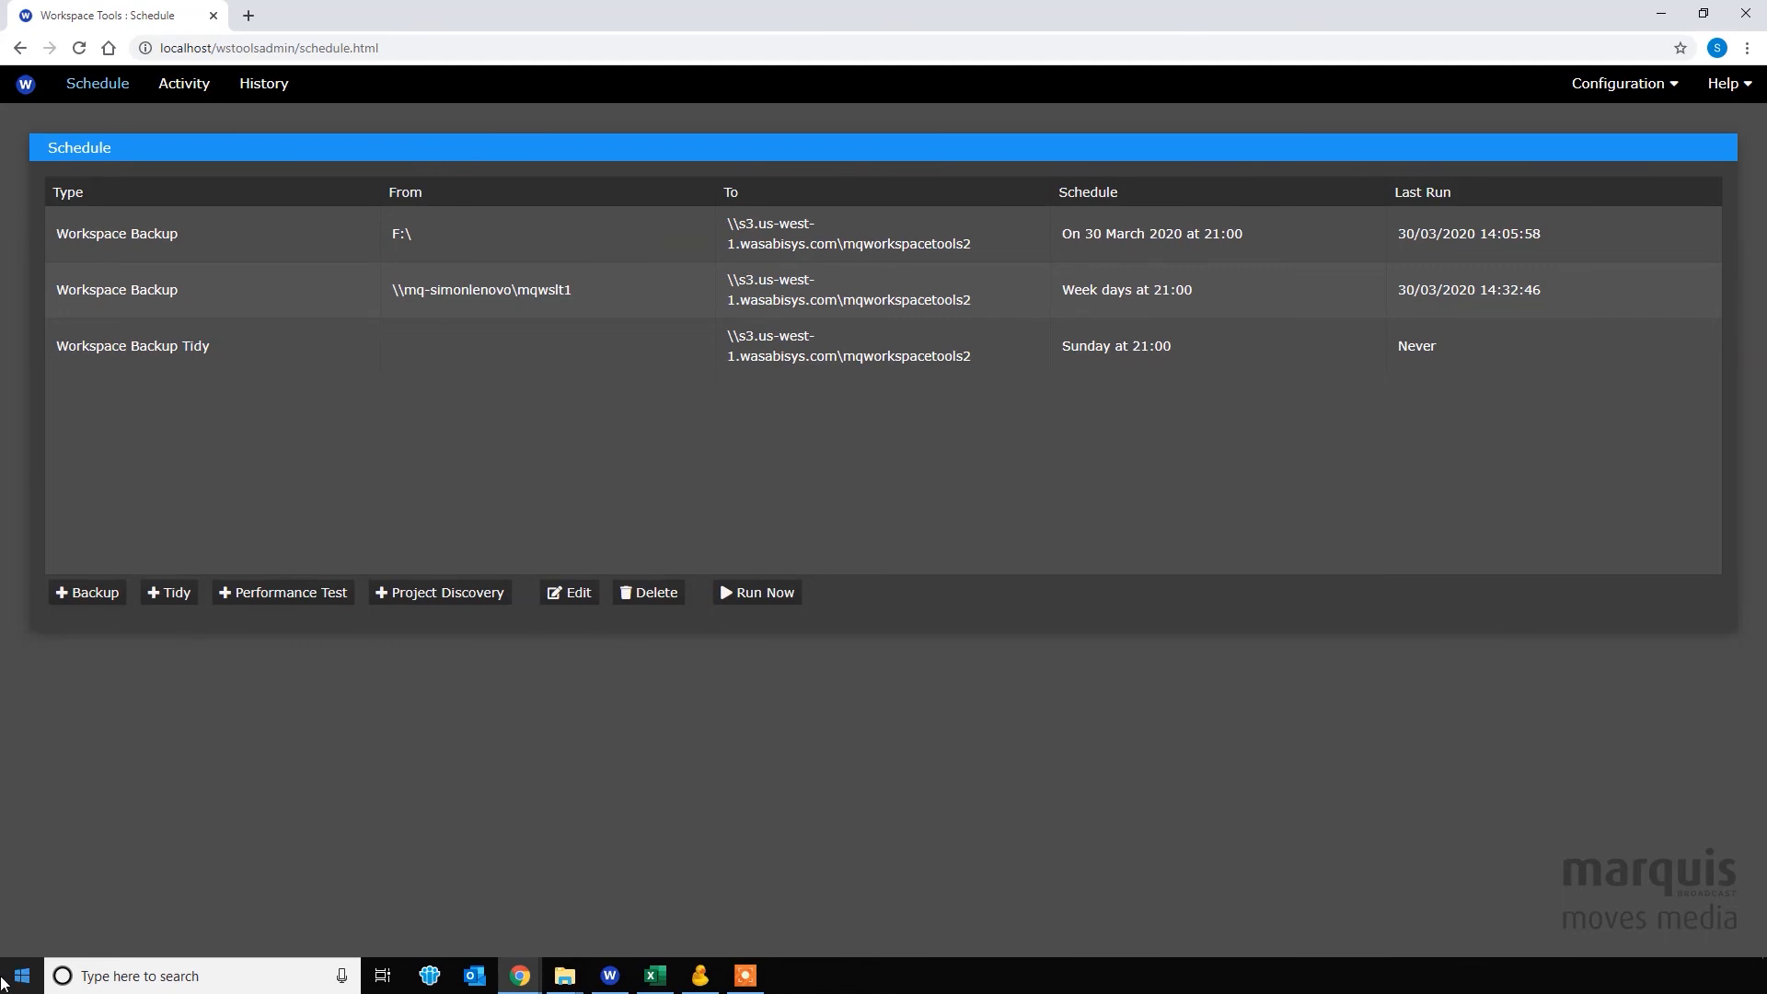
Launch Project Restore from the Marquis Workspace Tools programs.
left_click(24, 977)
scroll(141, 764, "down", 10)
scroll(143, 765, "down", 15)
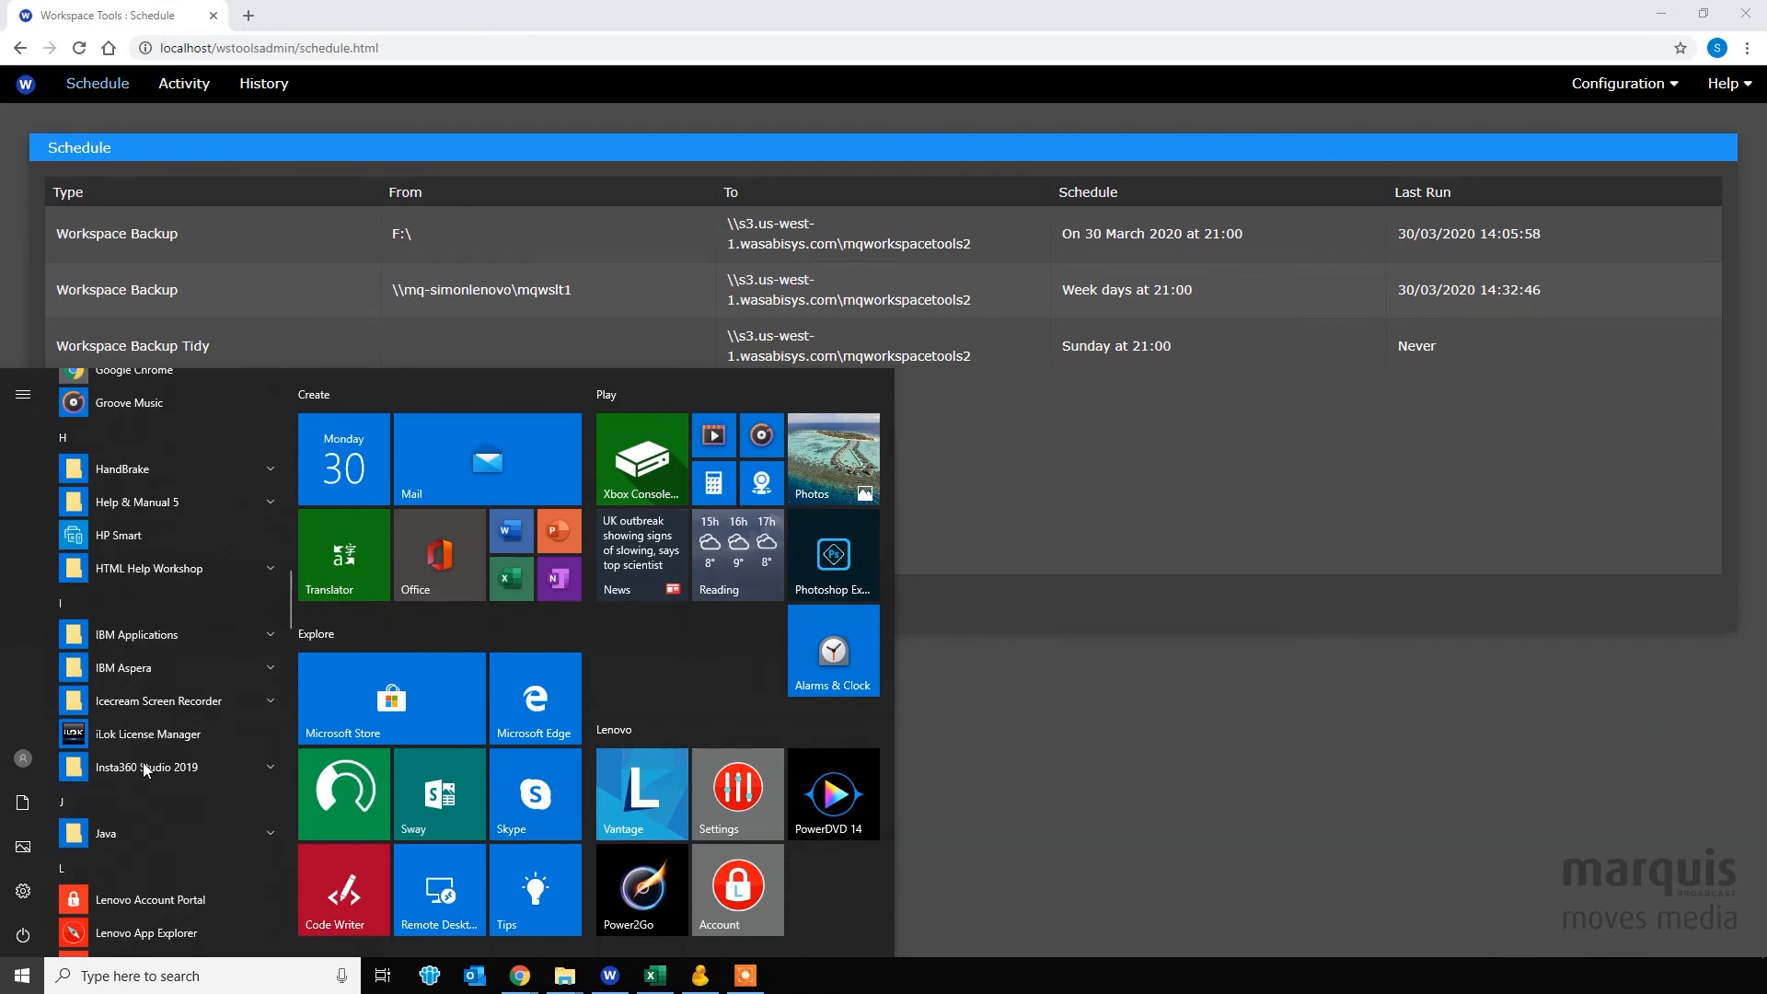
left_click(163, 768)
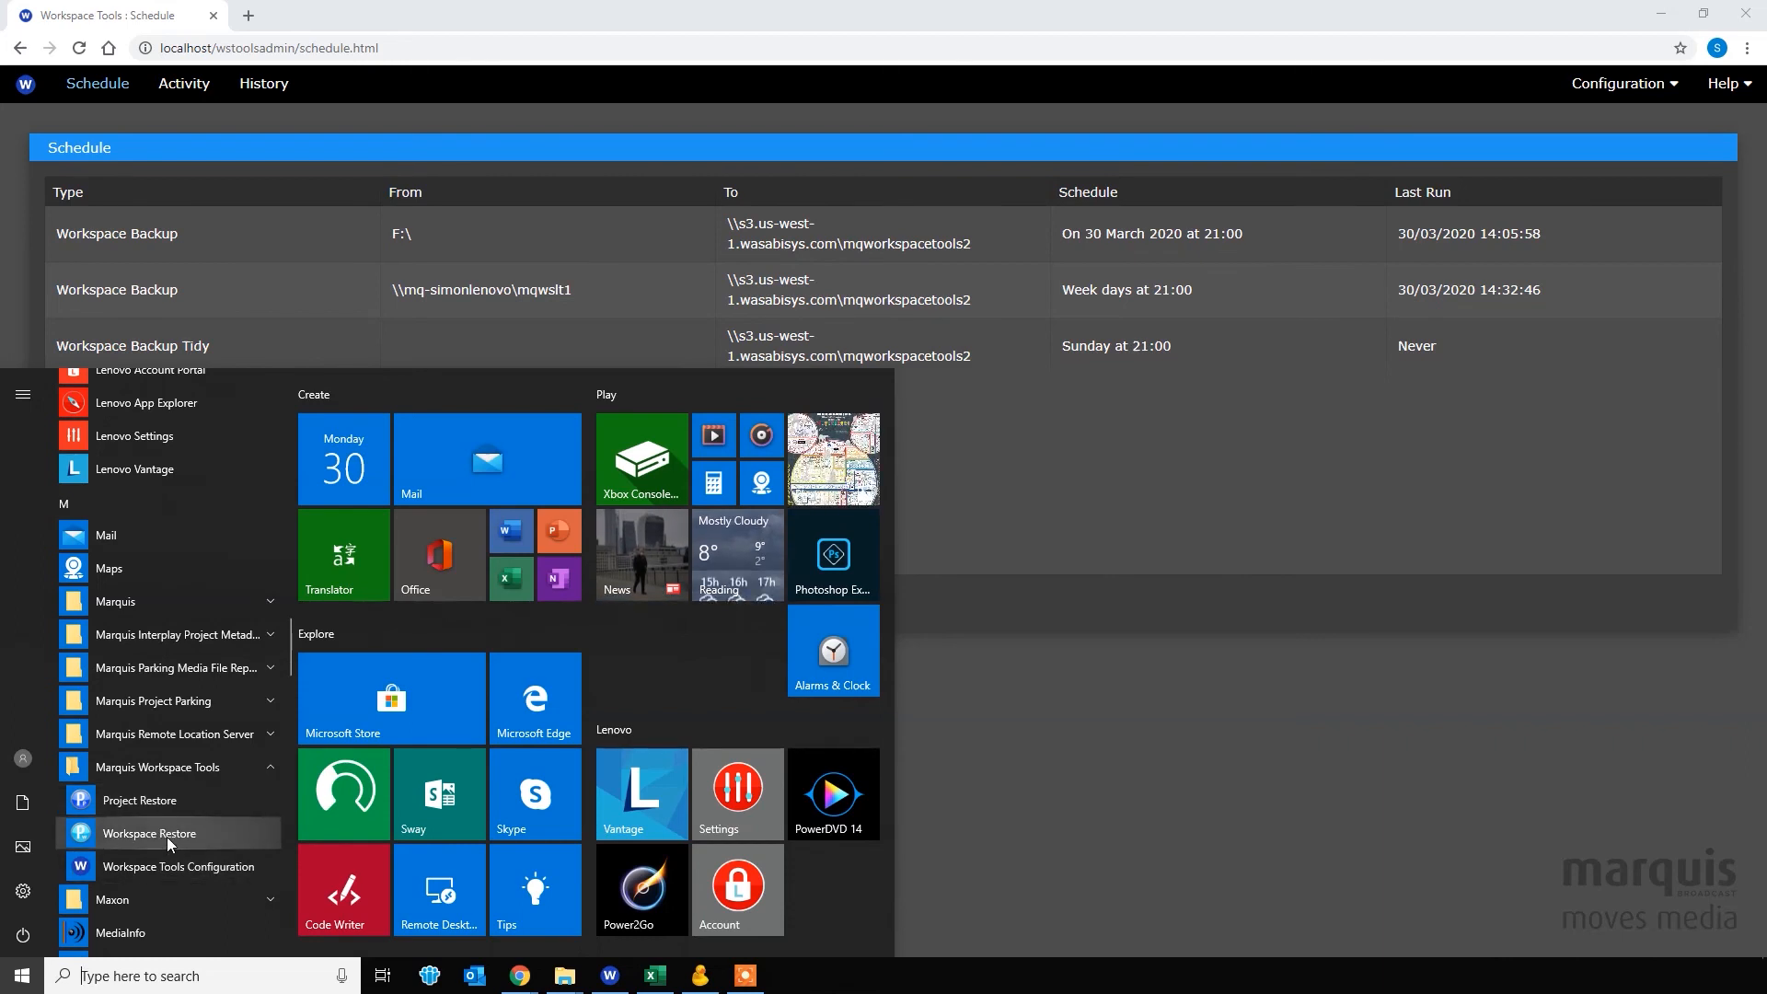
left_click(140, 801)
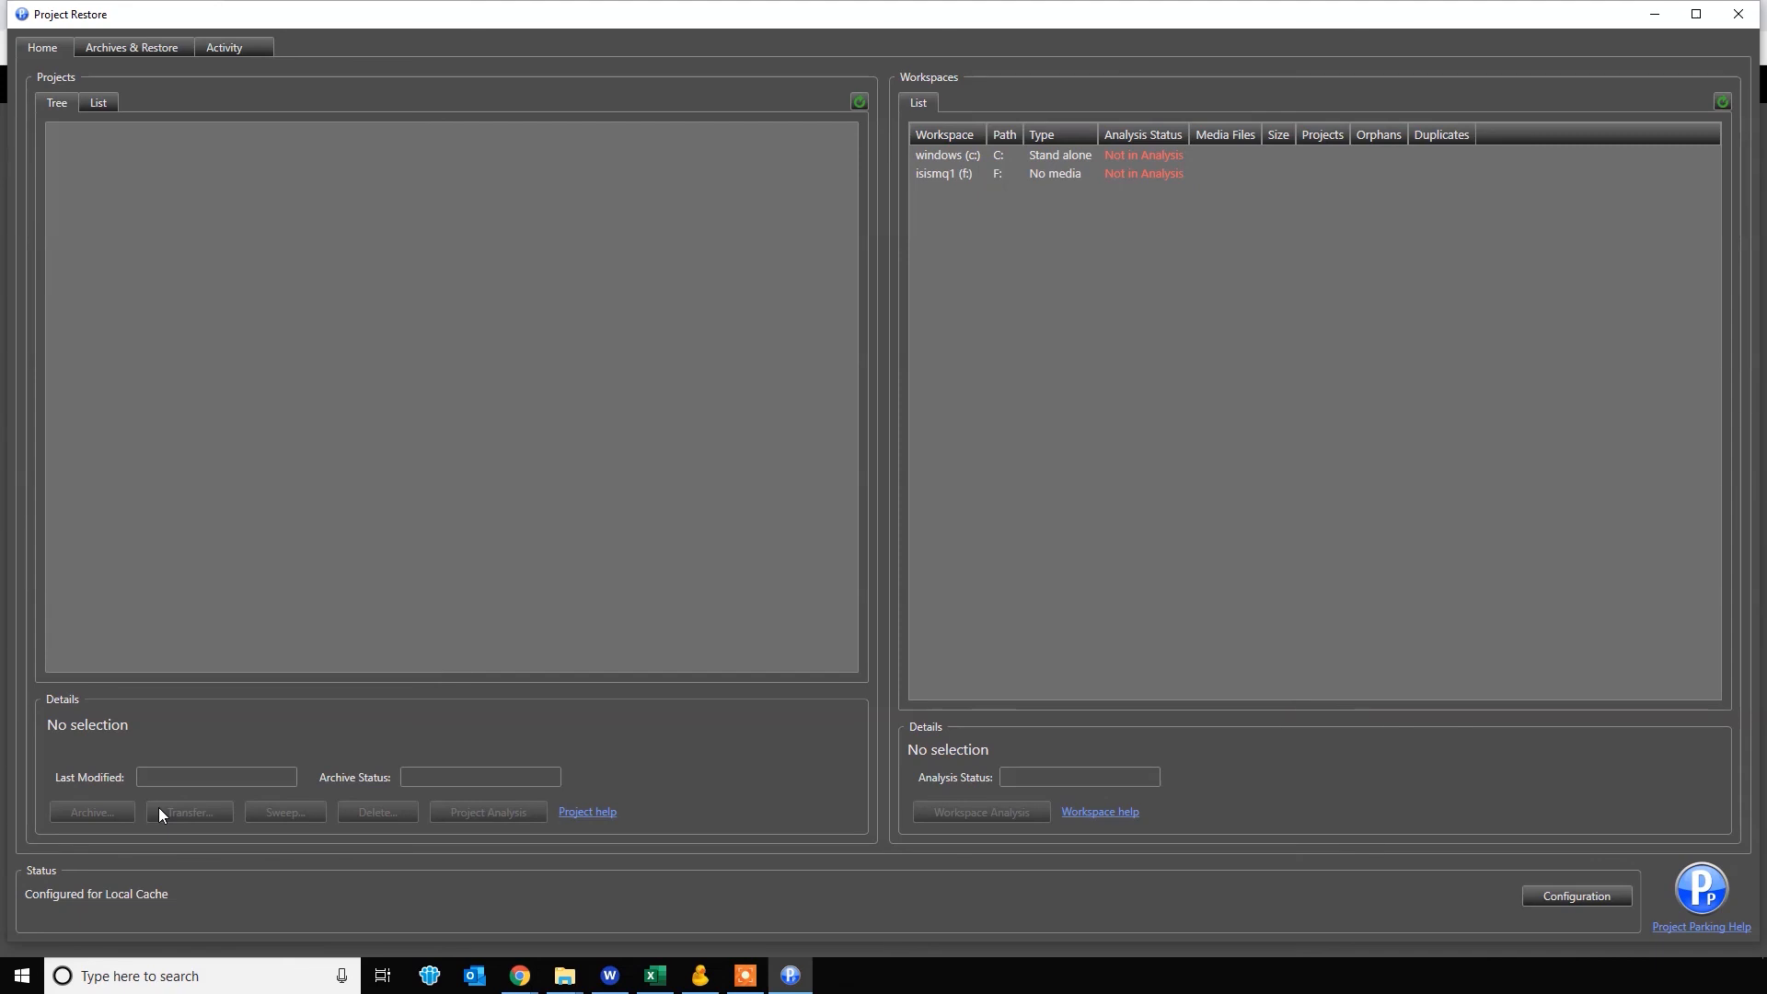
In the Project Restore configuration, add an S3 archive location and name the connection Wasabi.
left_click(1555, 896)
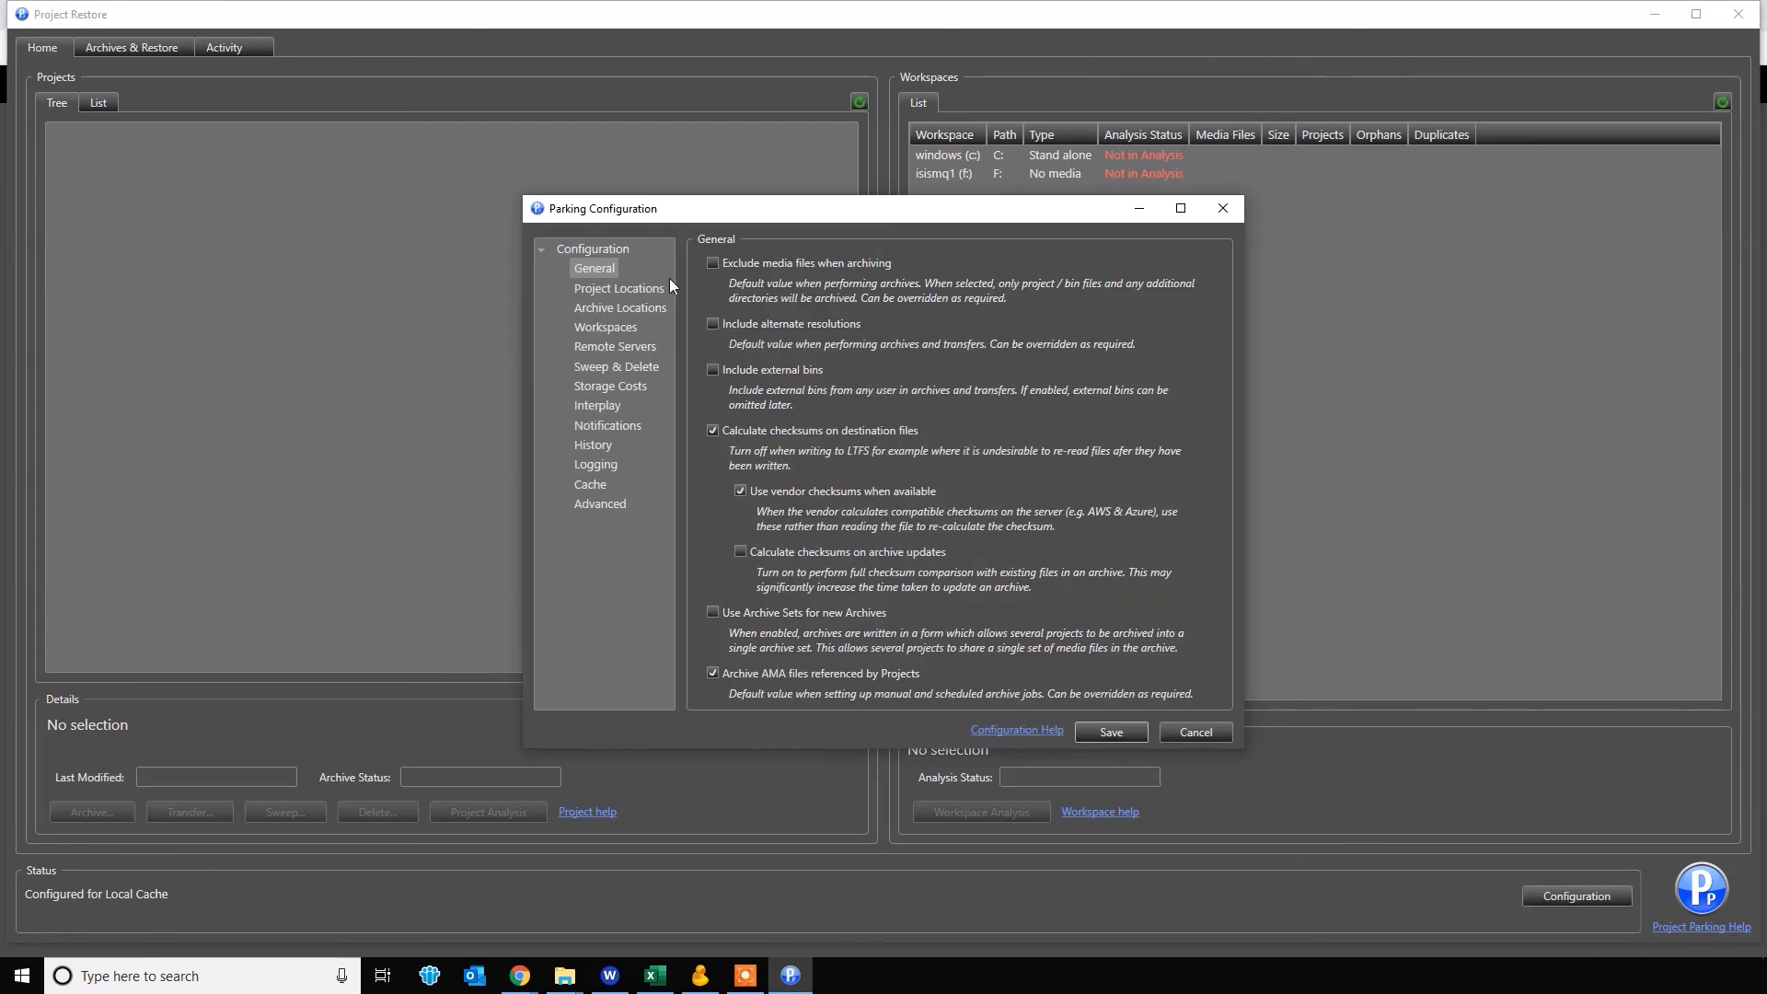
left_click(622, 308)
left_click(1176, 484)
left_click(771, 473)
left_click(985, 555)
type("Wasabi")
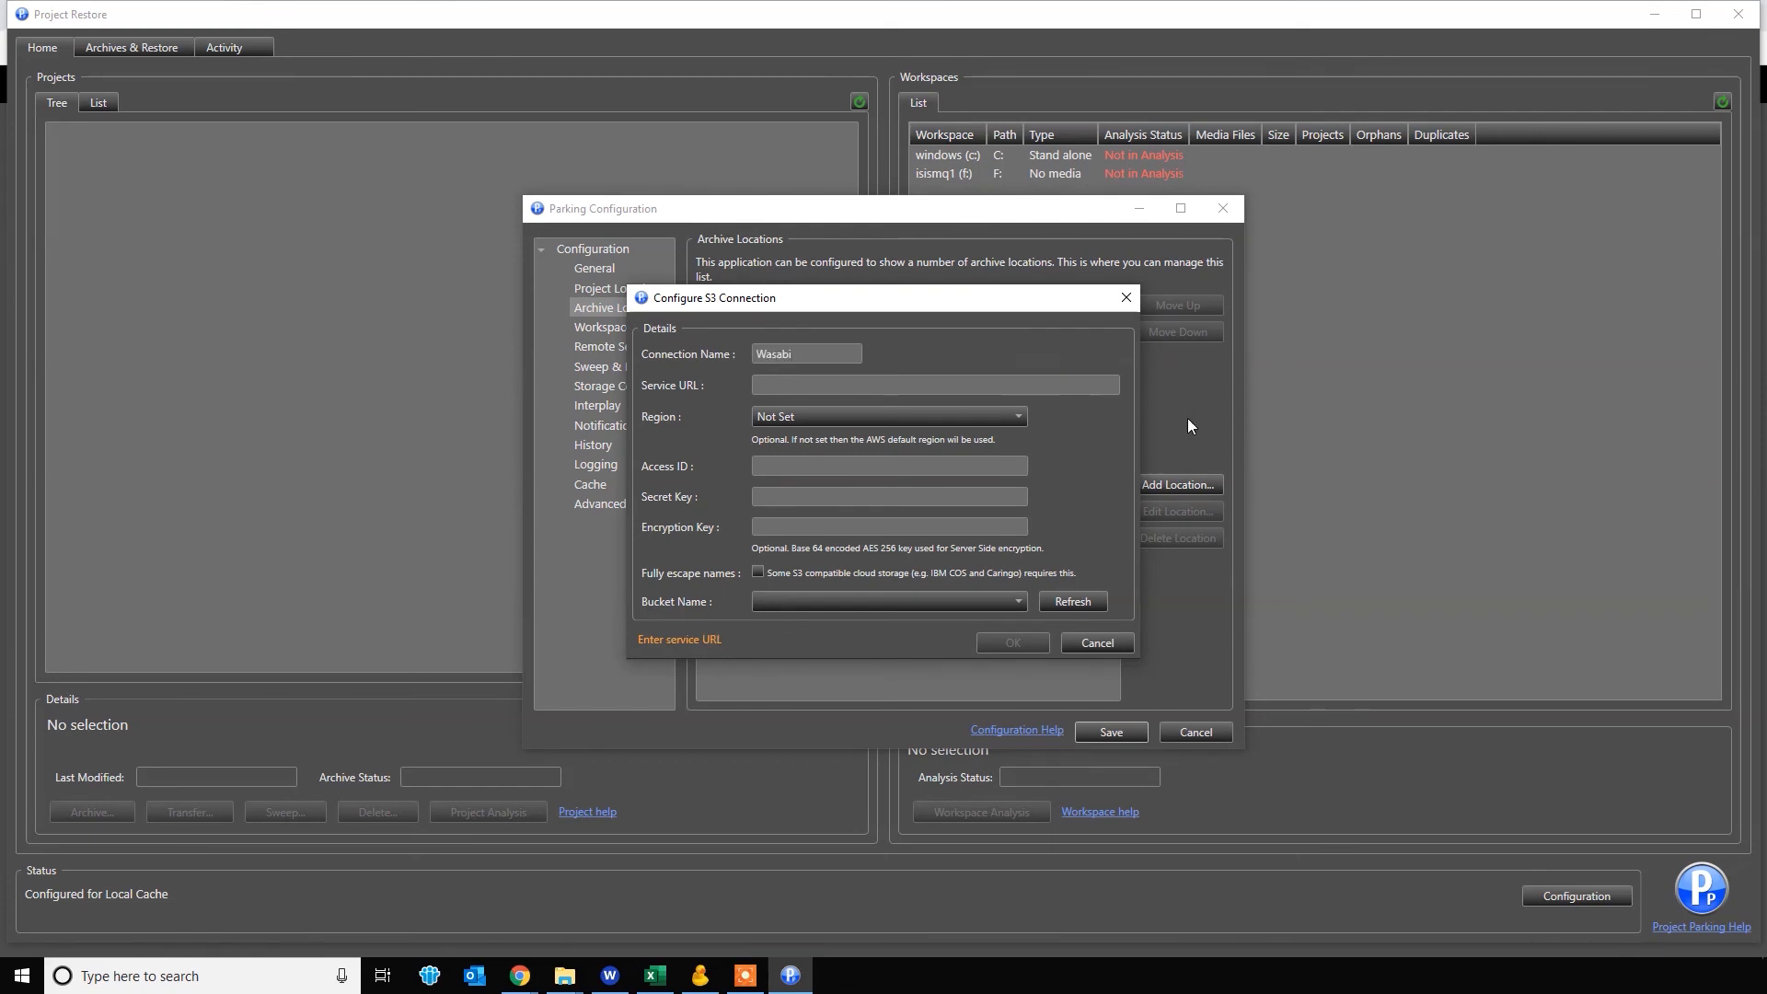
left_click(764, 385)
type("https://s3.us-west-1.wasabisys.com")
left_click(801, 465)
key("ctrl+v")
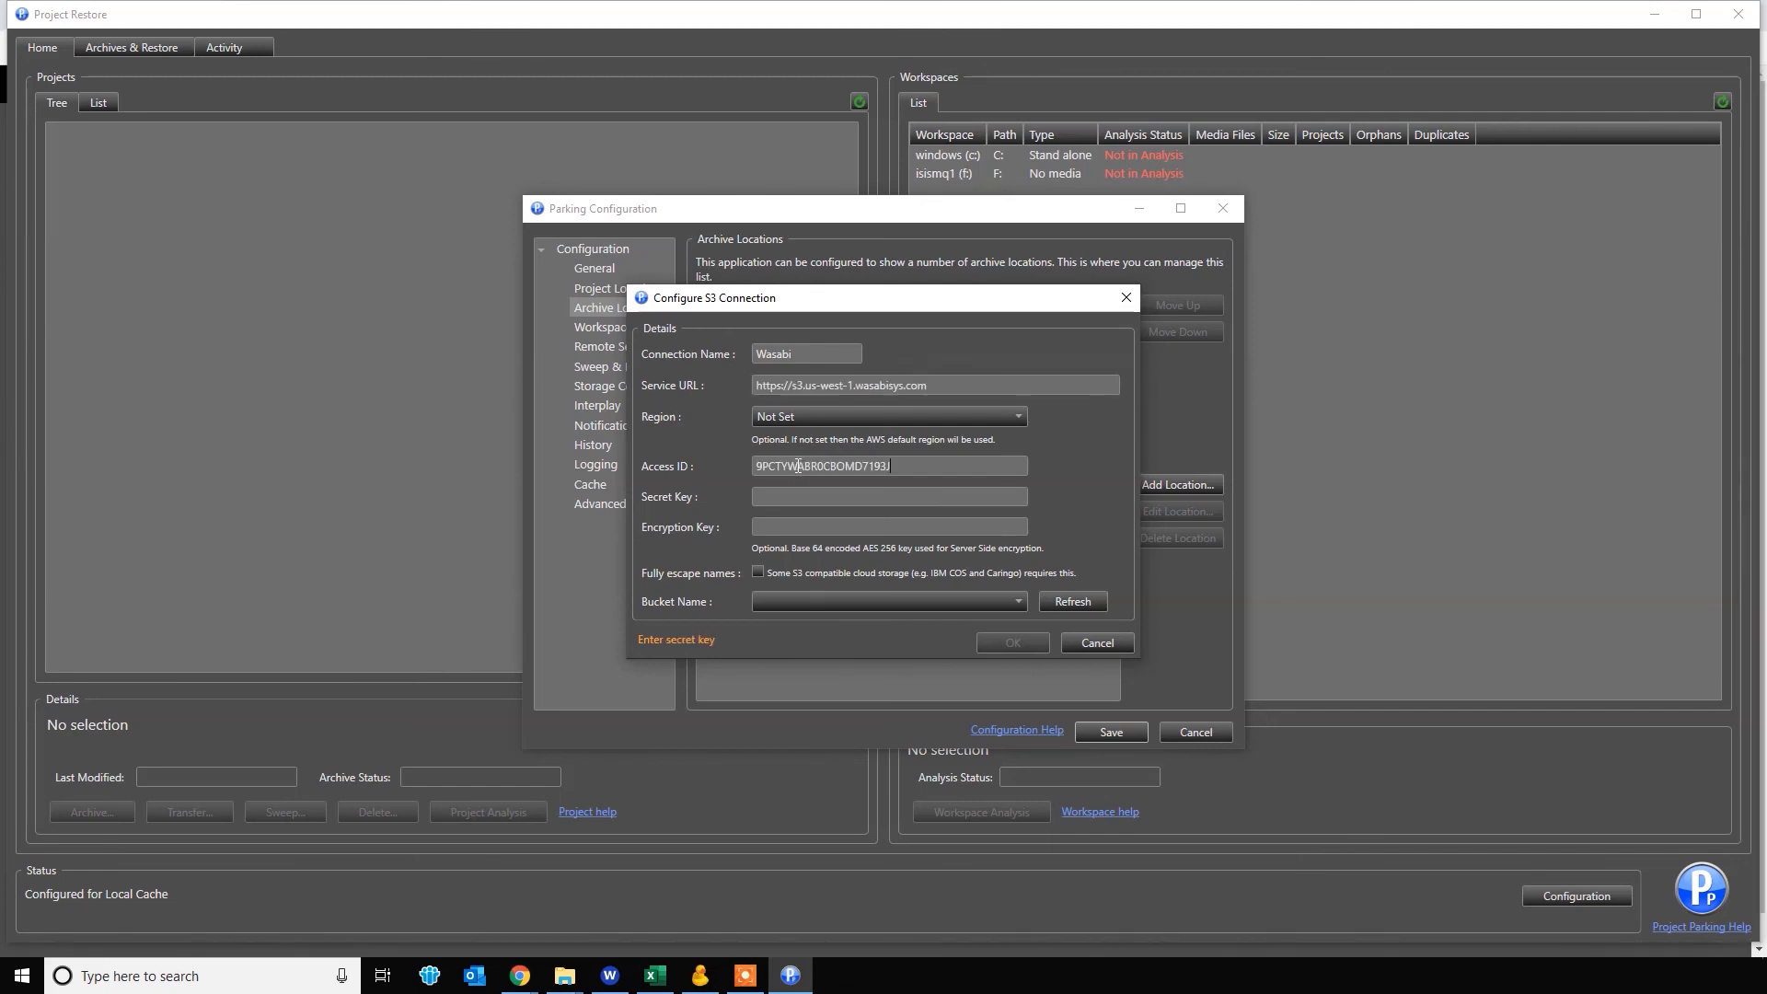
key("ctrl+v")
Refresh the bucket list, select the bucket mqworkspacetools2 and confirm the S3 connection.
left_click(1085, 600)
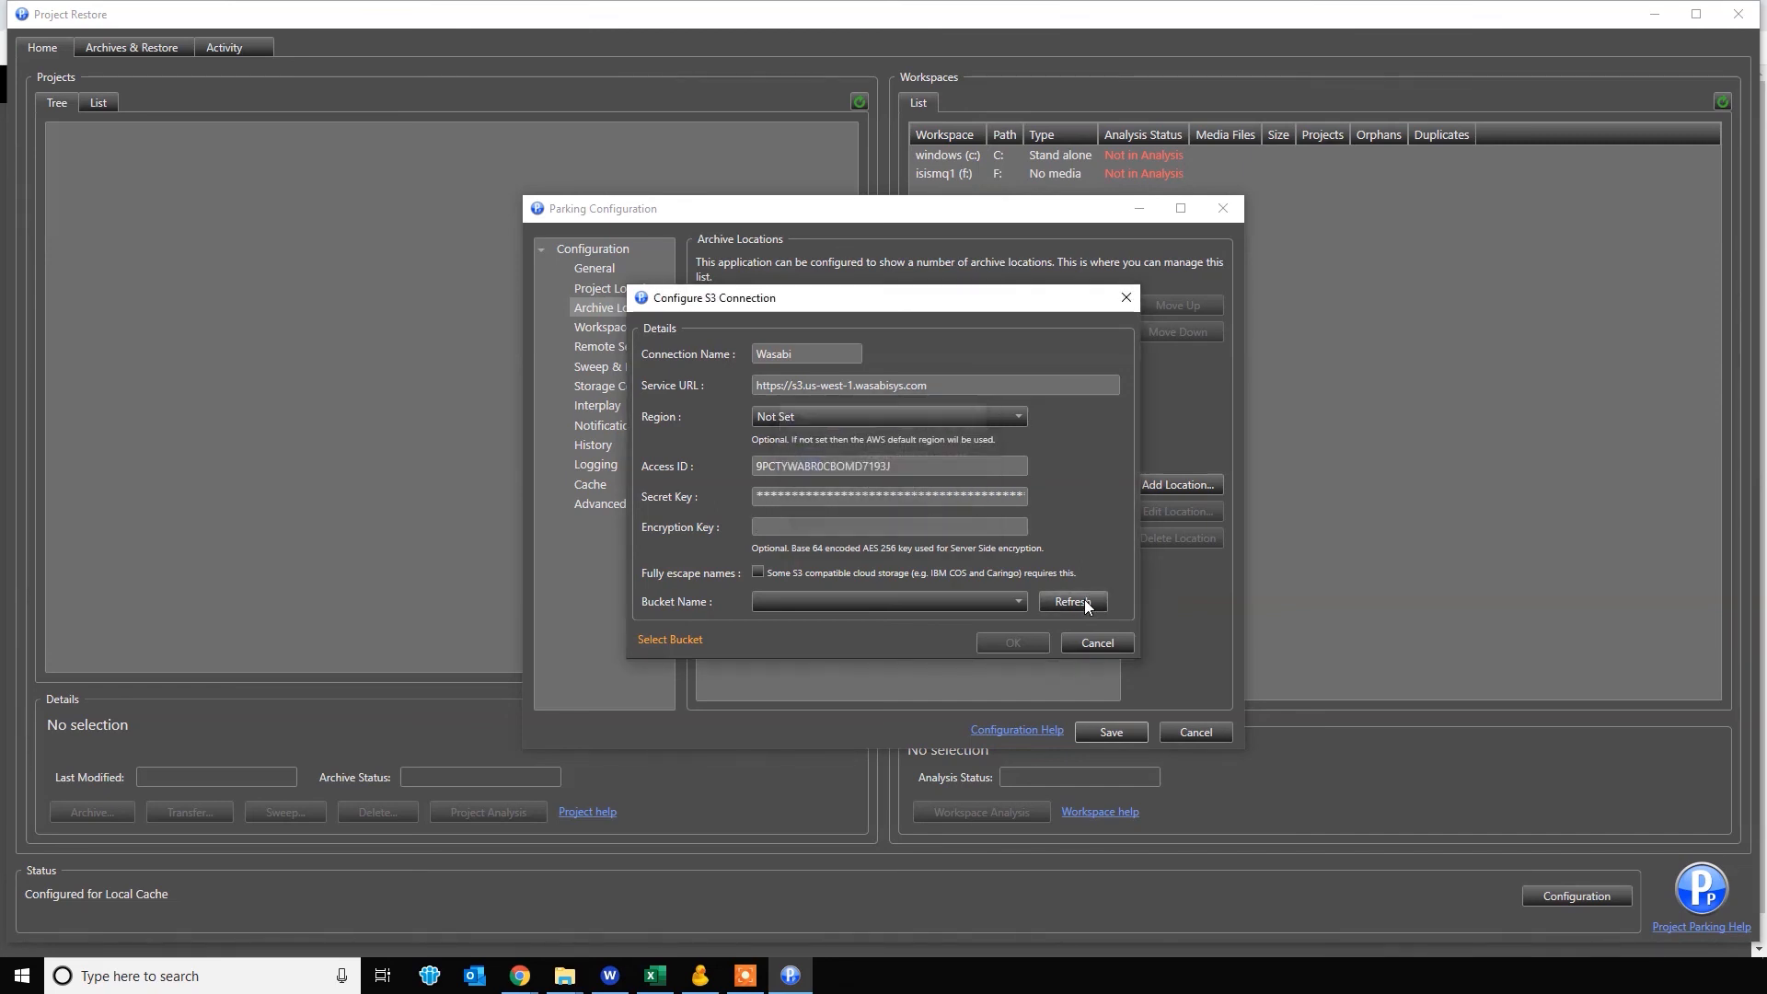
left_click(1018, 600)
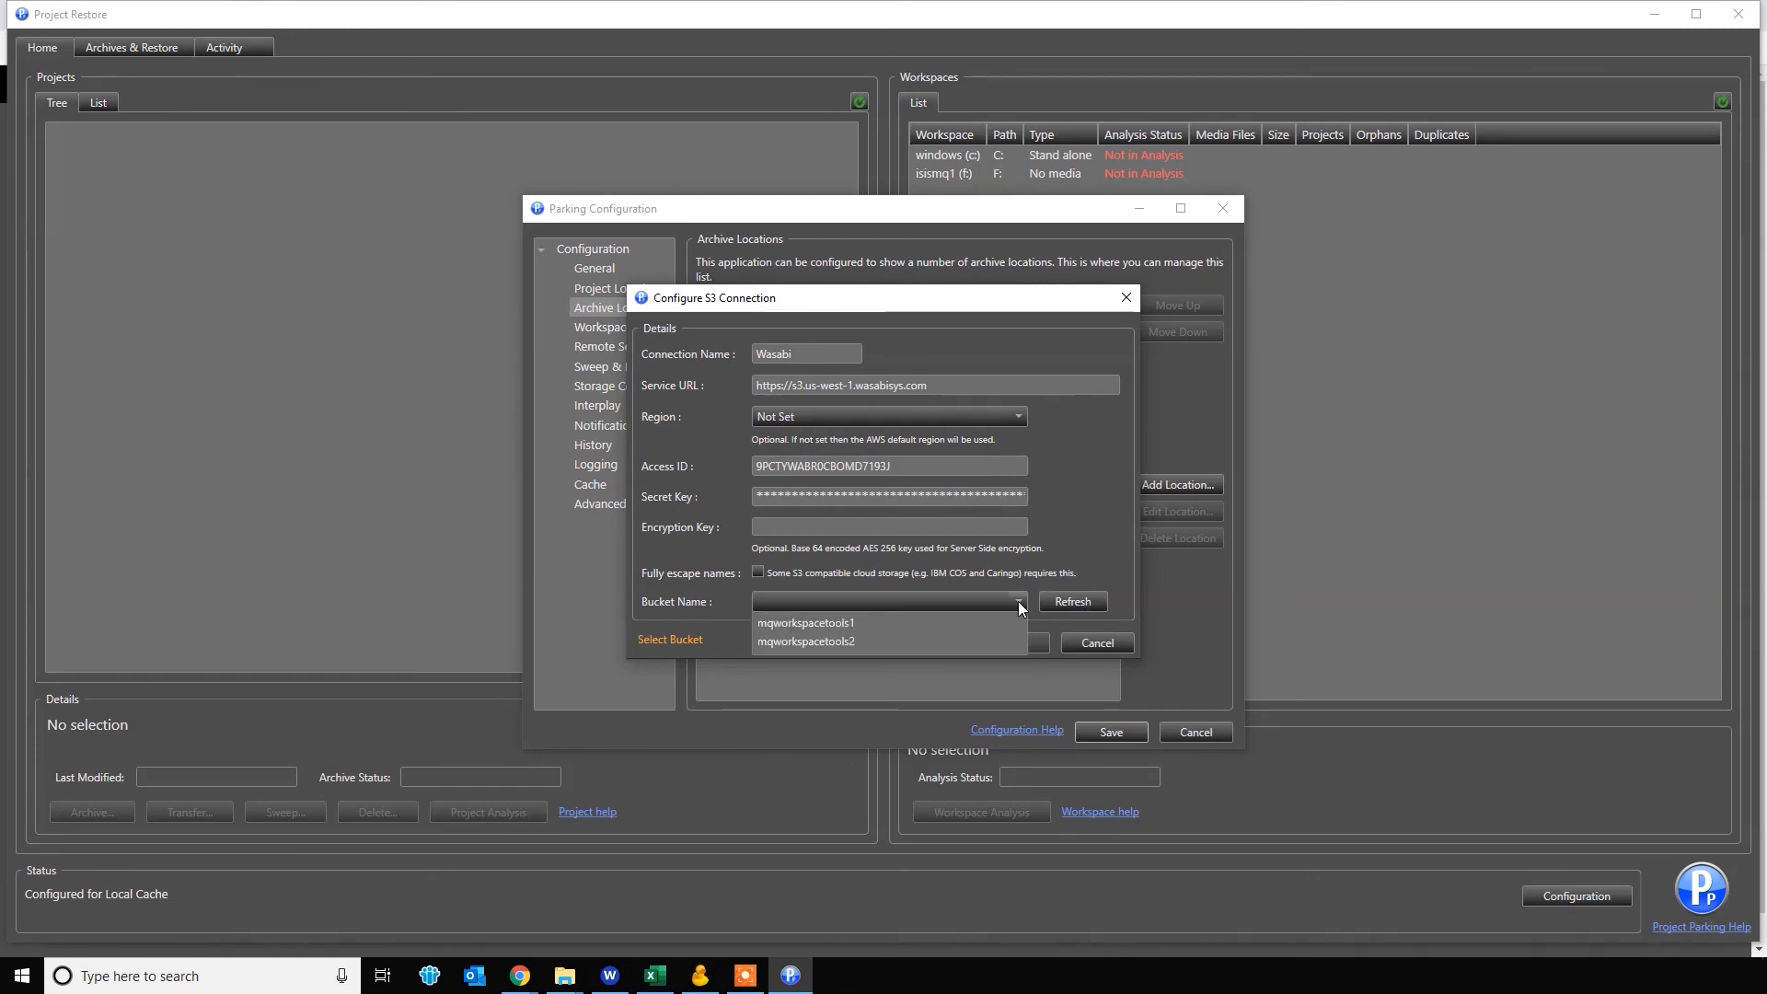
left_click(808, 645)
left_click(1027, 649)
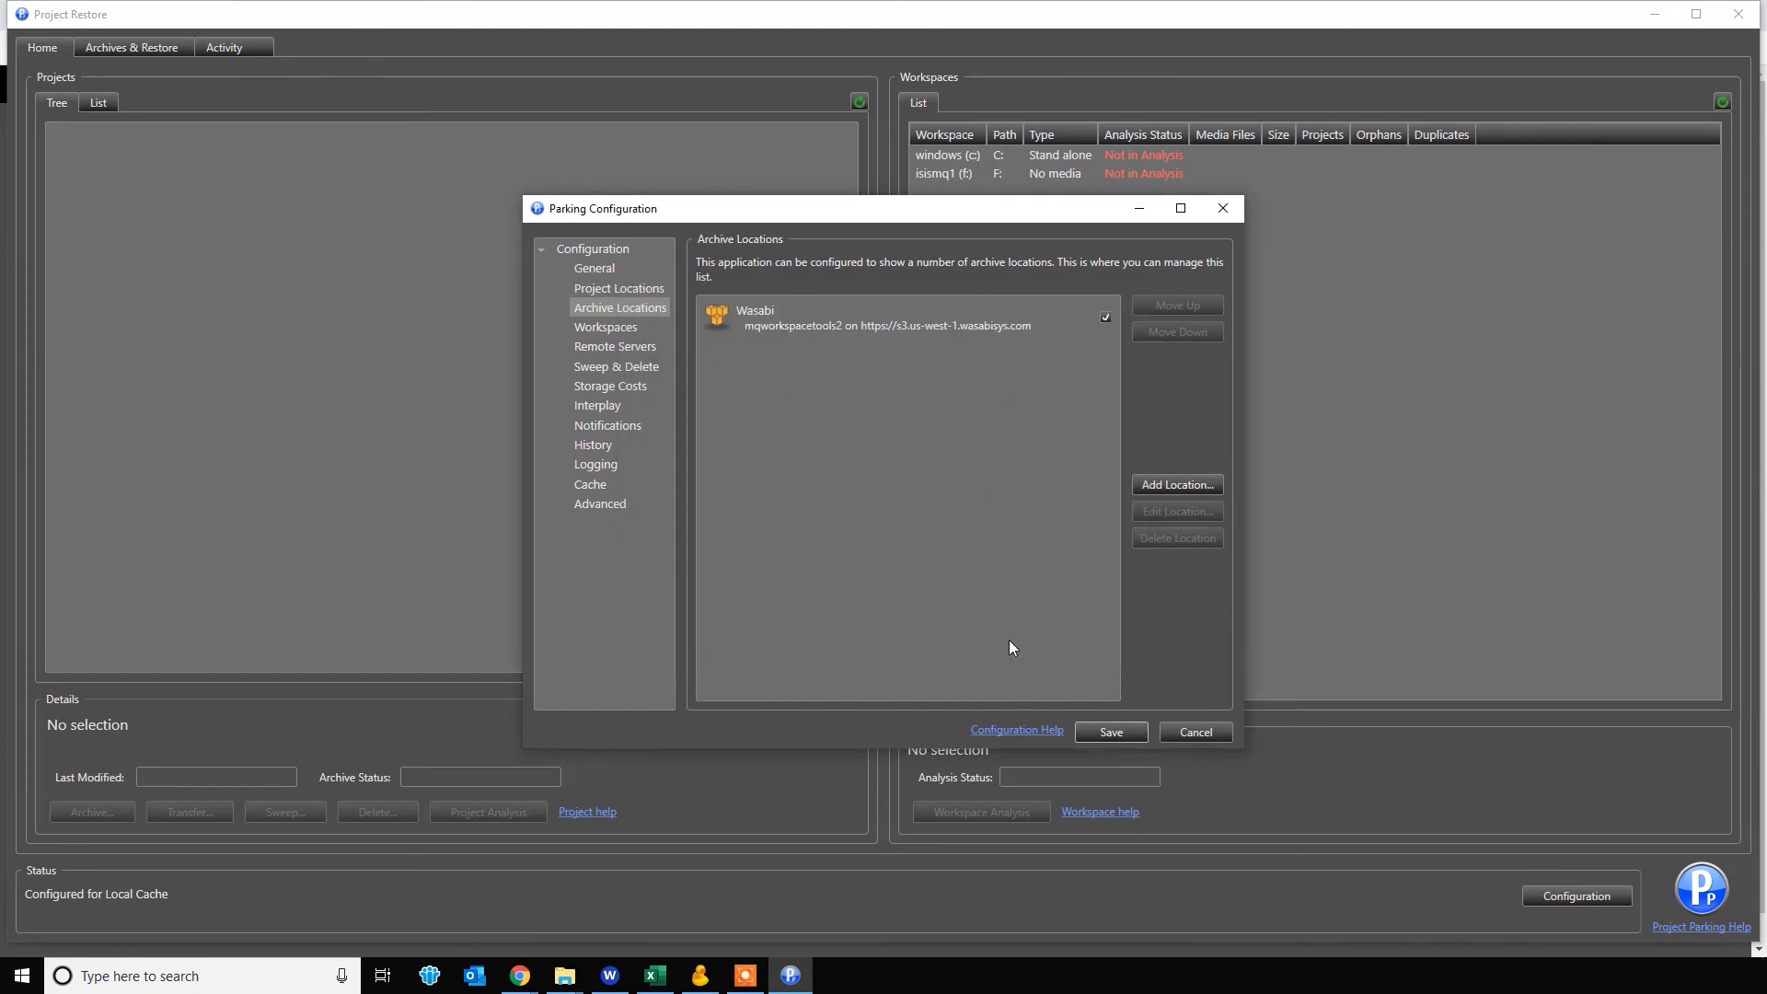
Save the configuration and expand the Wasabi WorkspaceBackup archive down to the projects in the Safe and Users folders.
left_click(1112, 732)
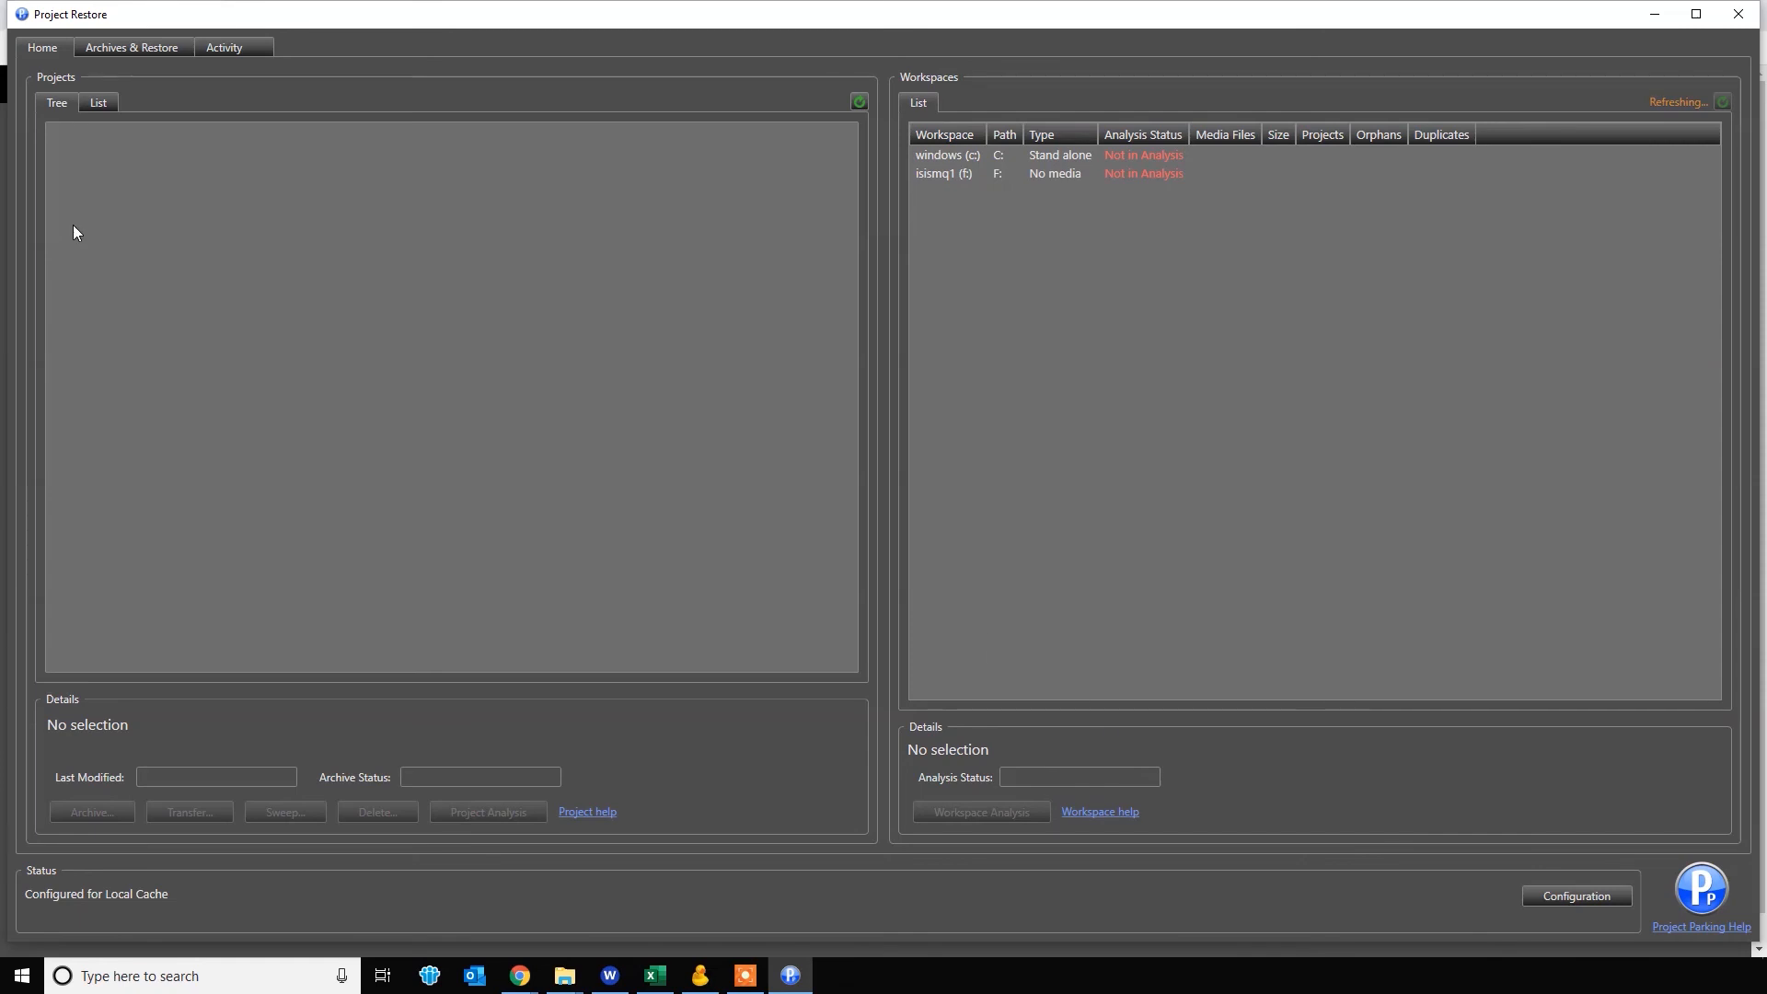
left_click(133, 49)
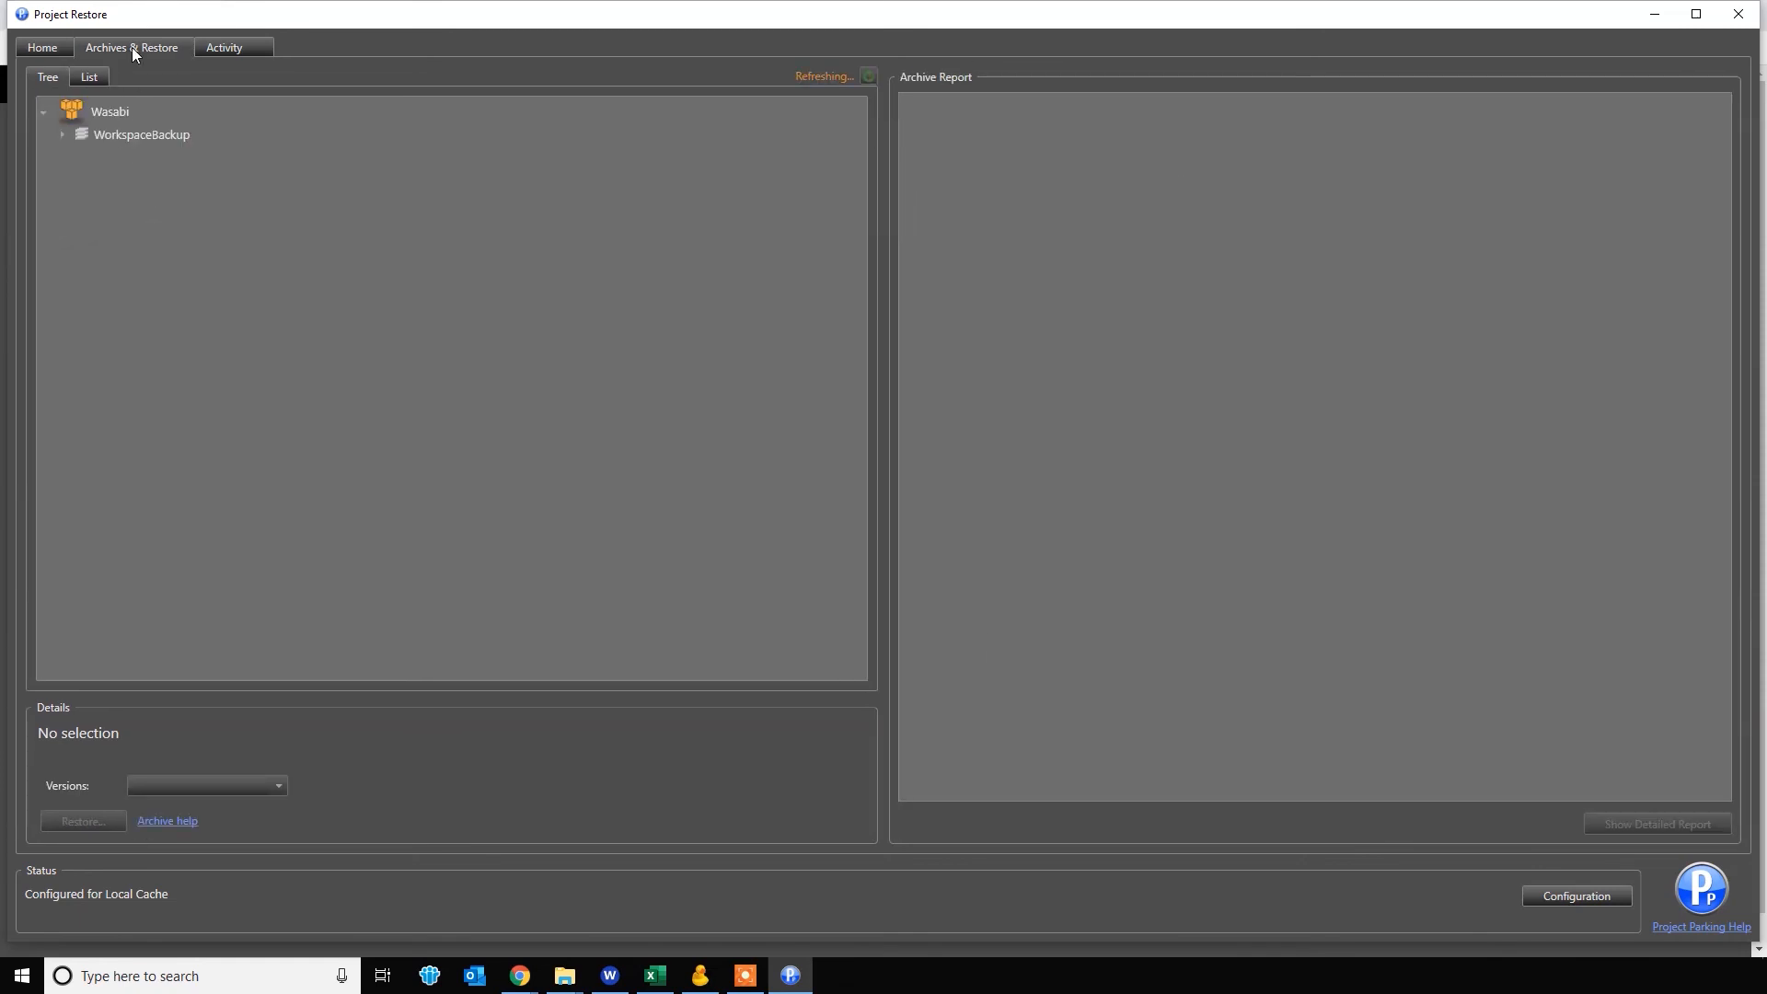
left_click(79, 150)
left_click(96, 183)
left_click(114, 197)
left_click(131, 214)
left_click(151, 230)
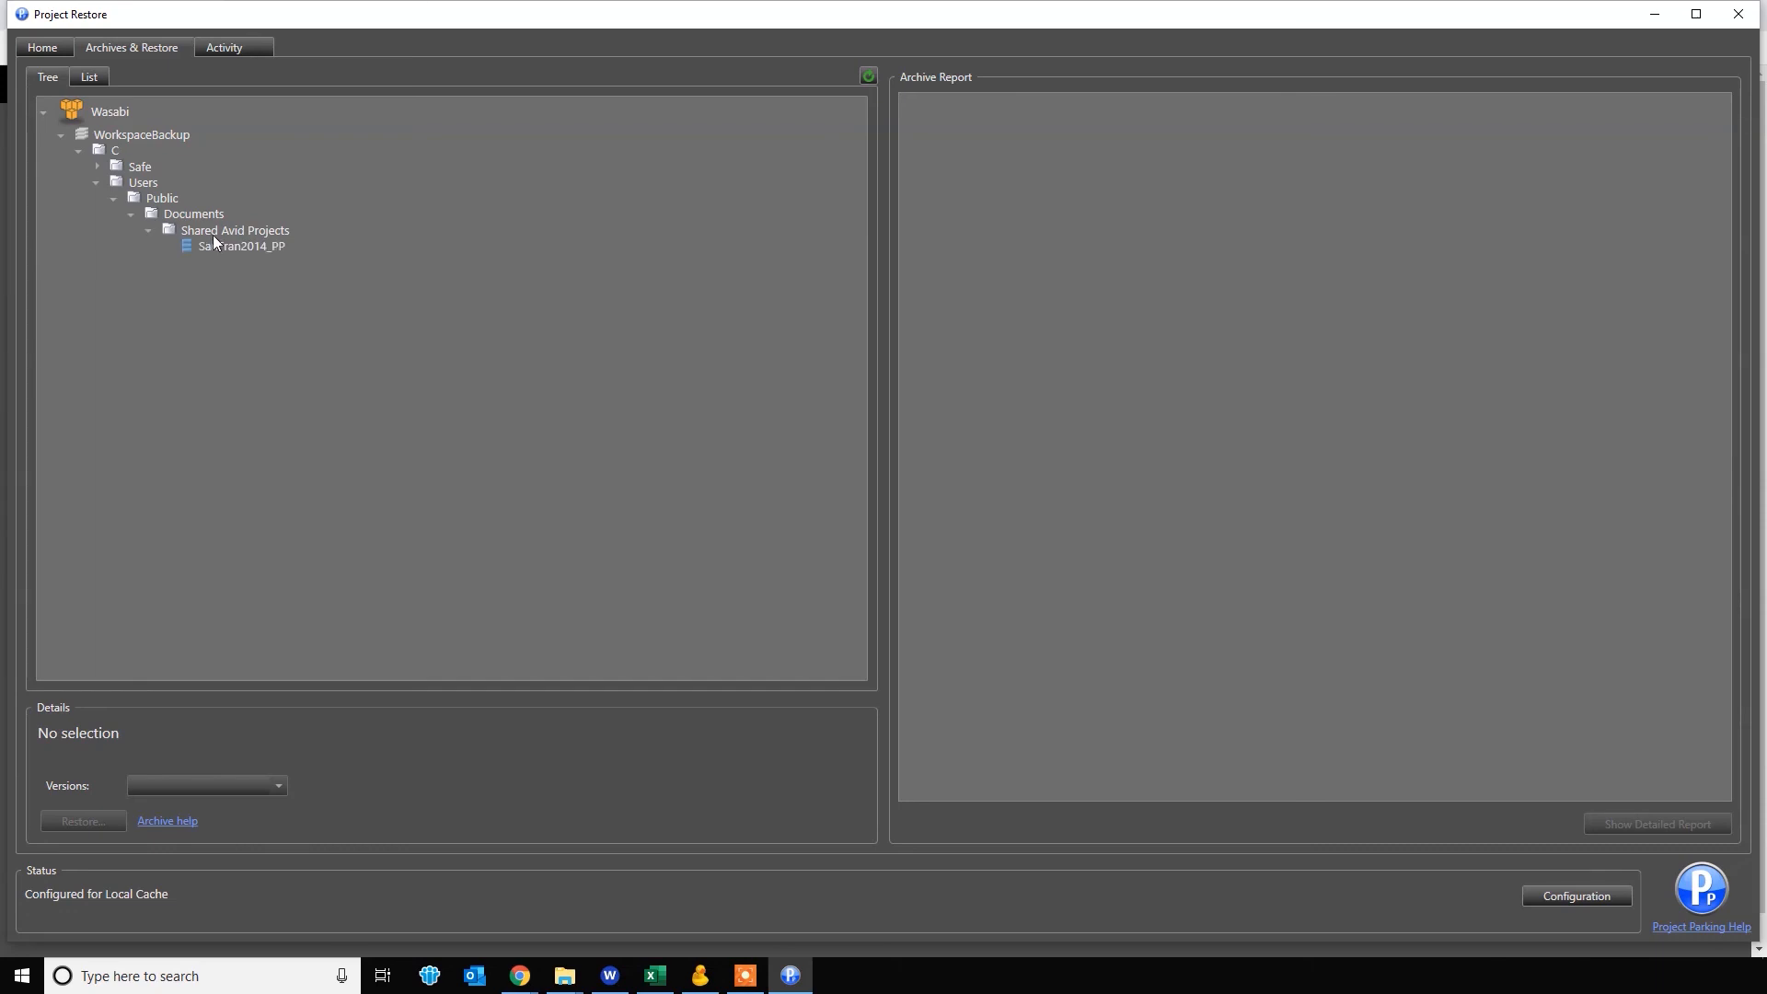
left_click(97, 167)
left_click(116, 181)
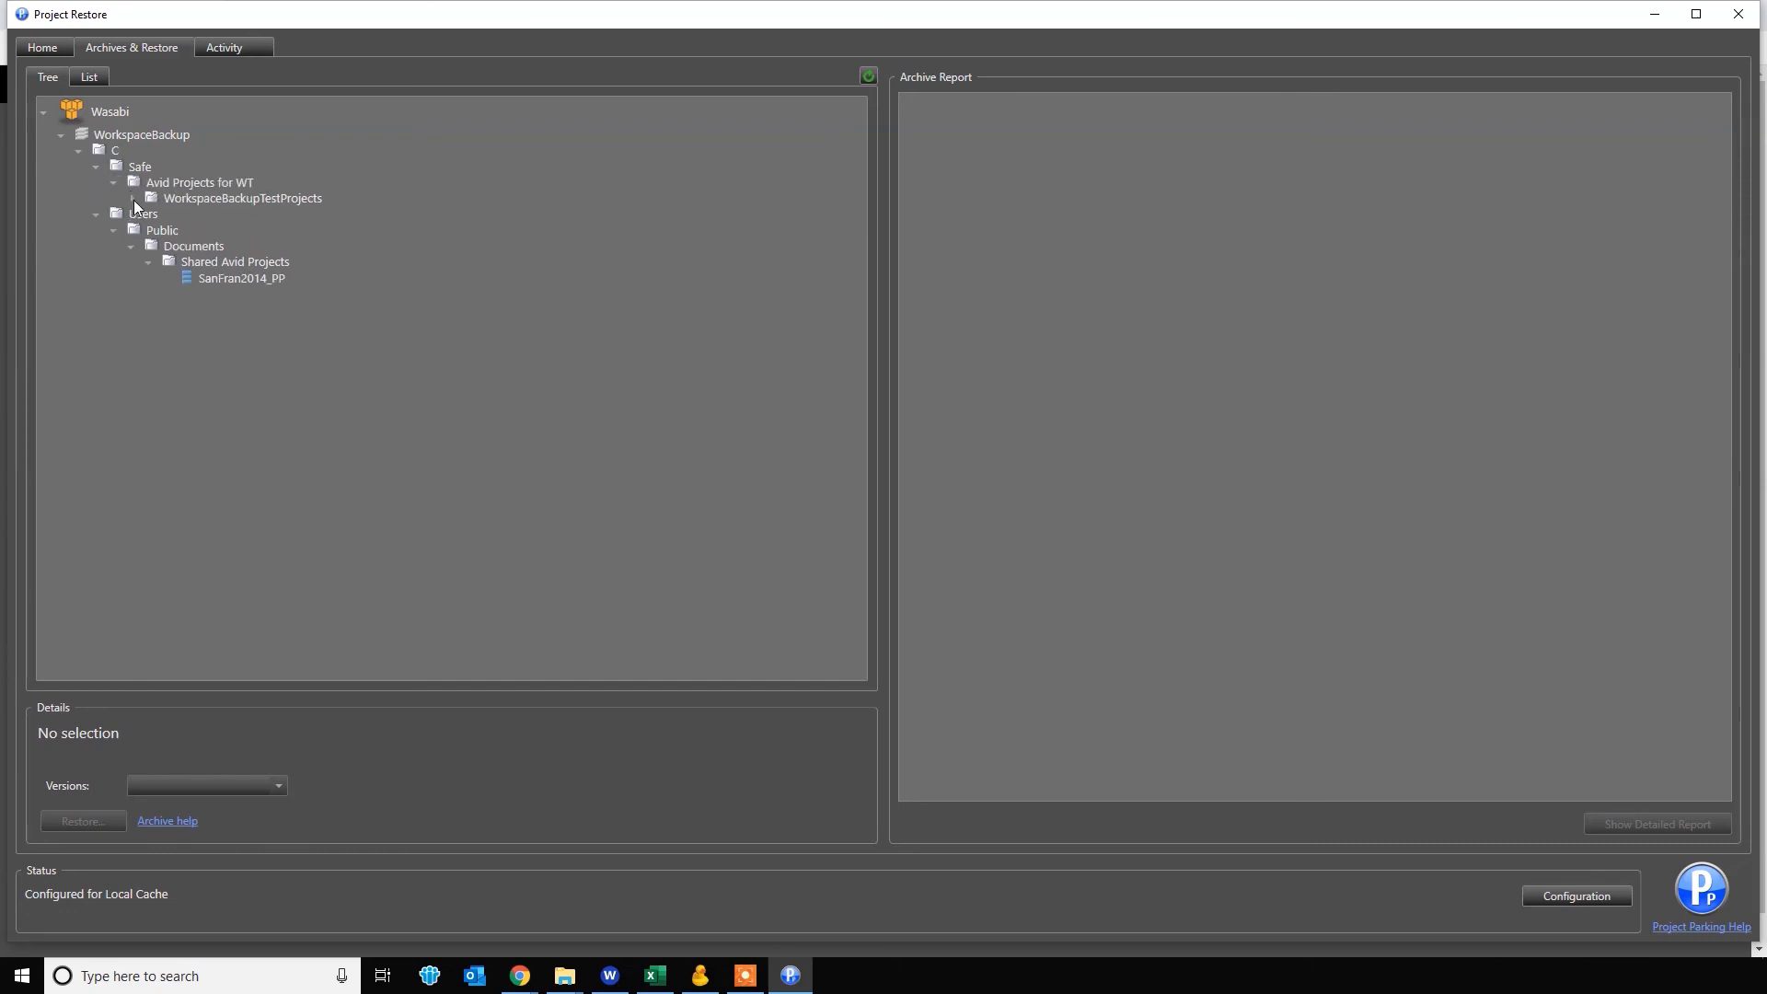
left_click(133, 197)
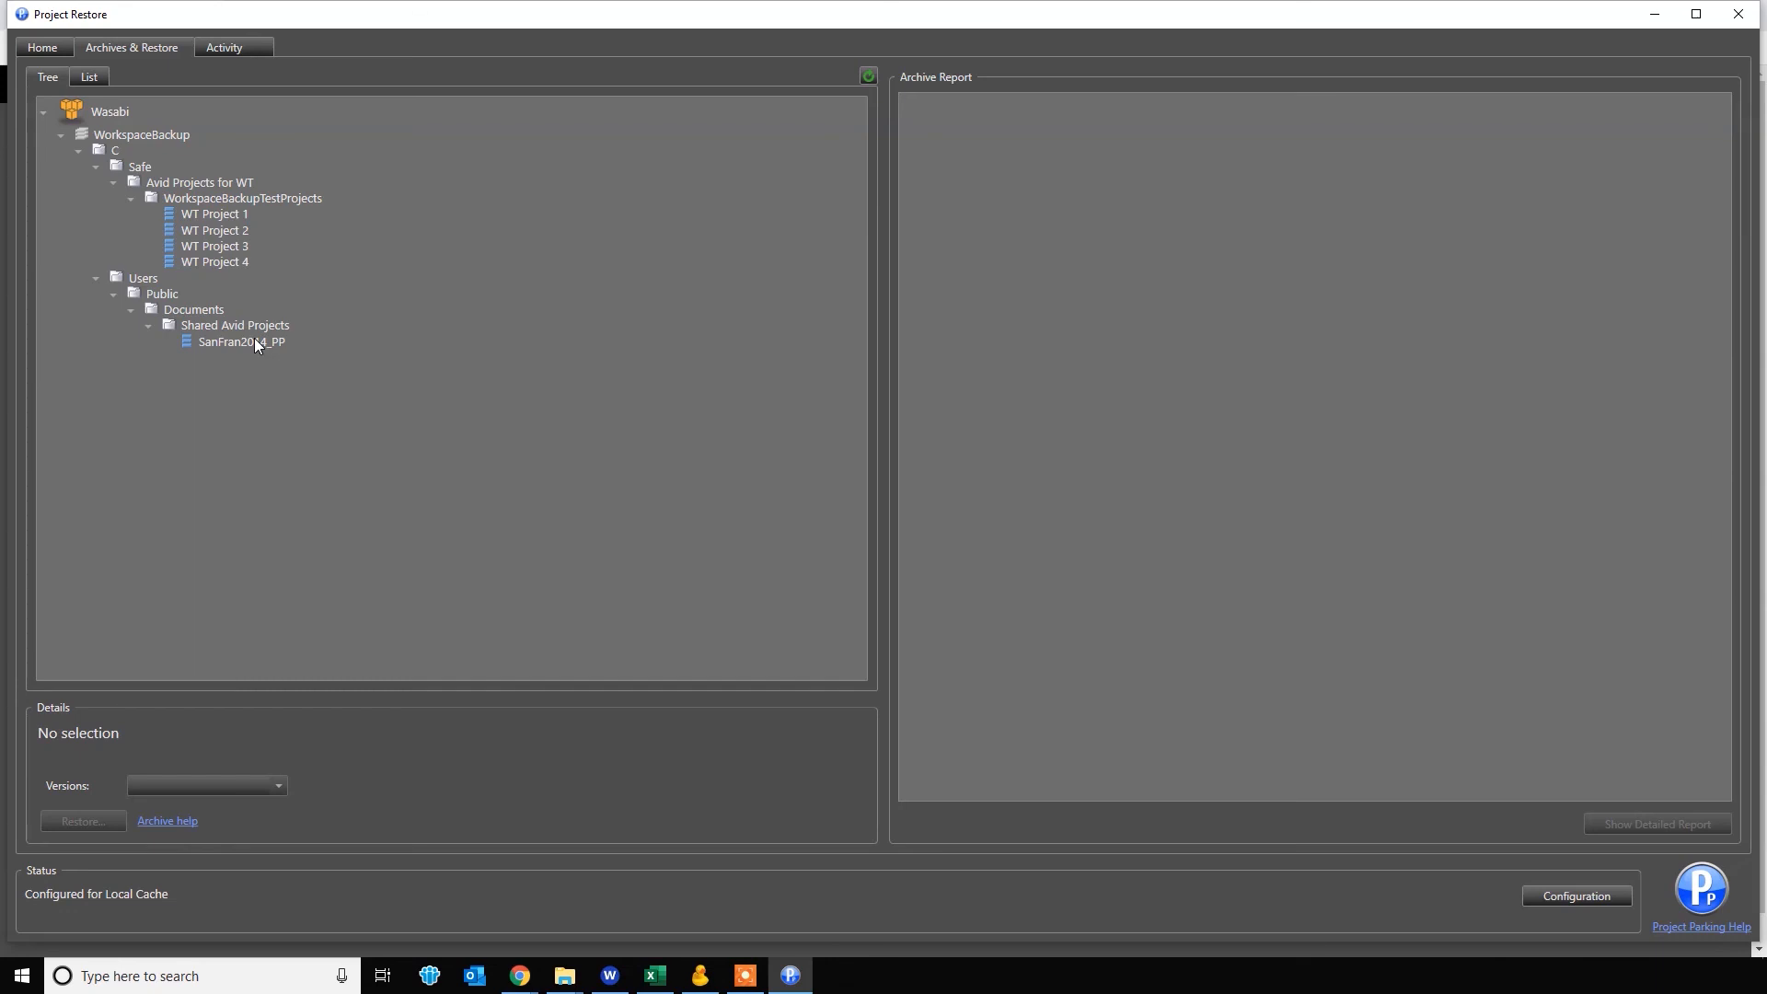
left_click(202, 213)
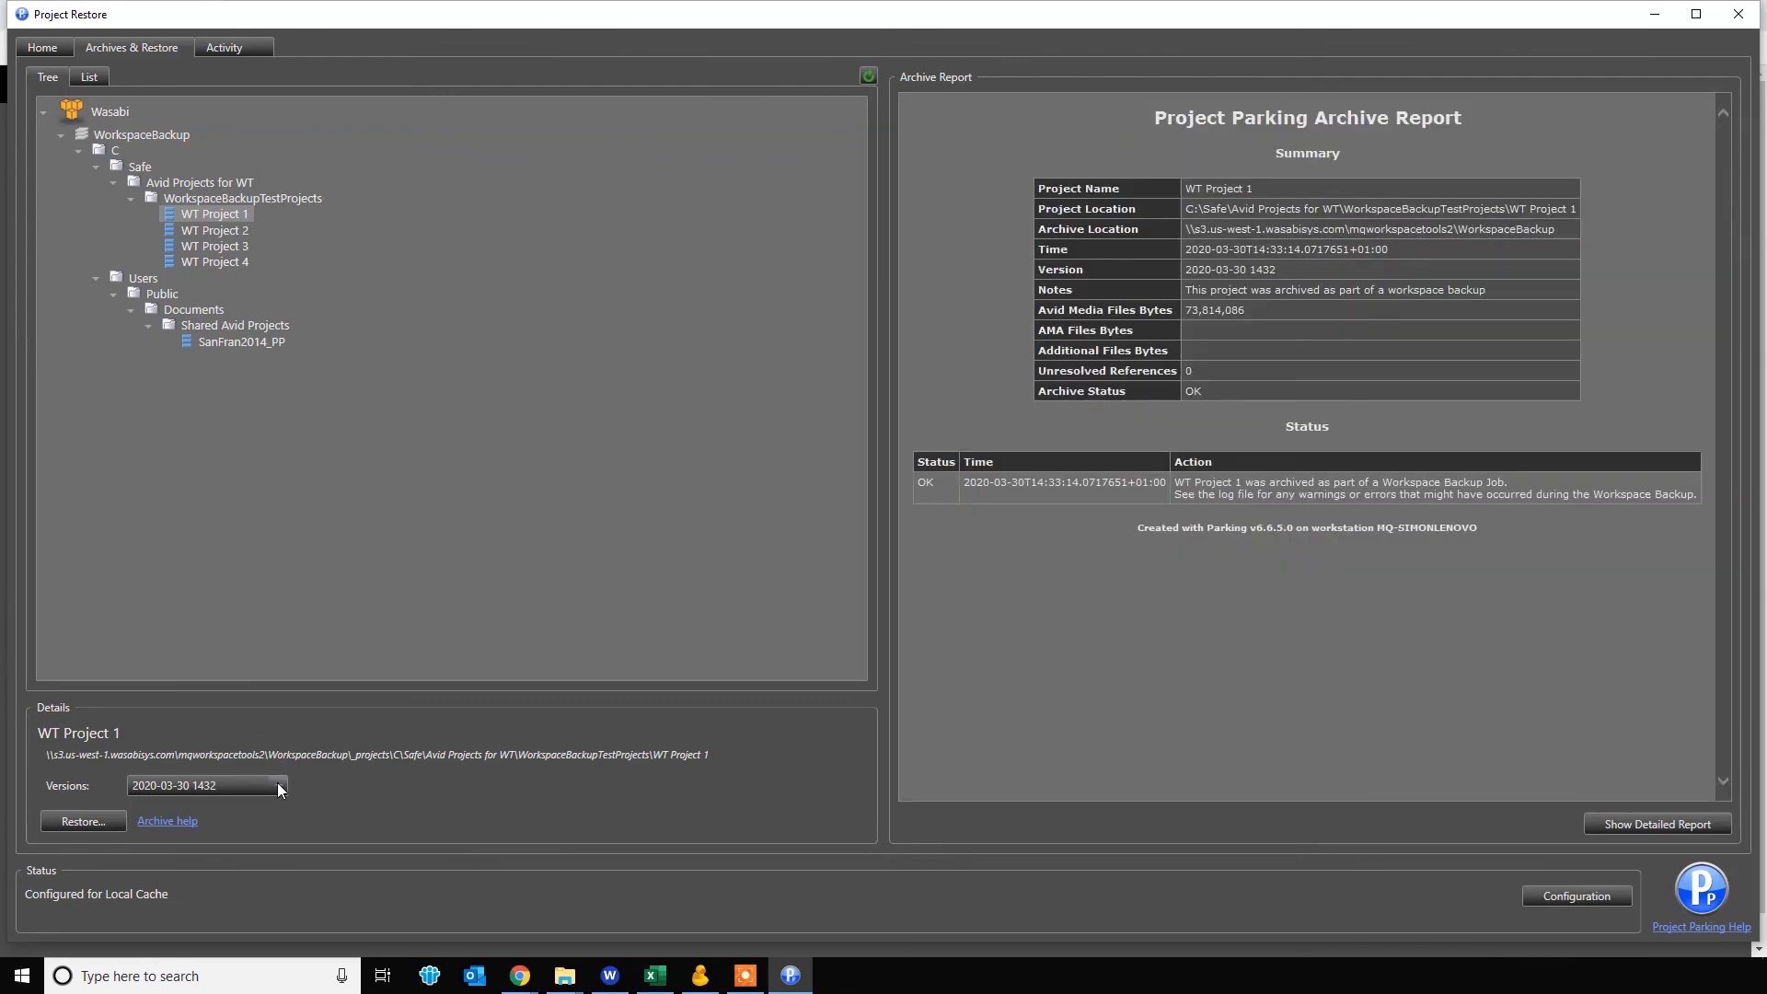
left_click(278, 782)
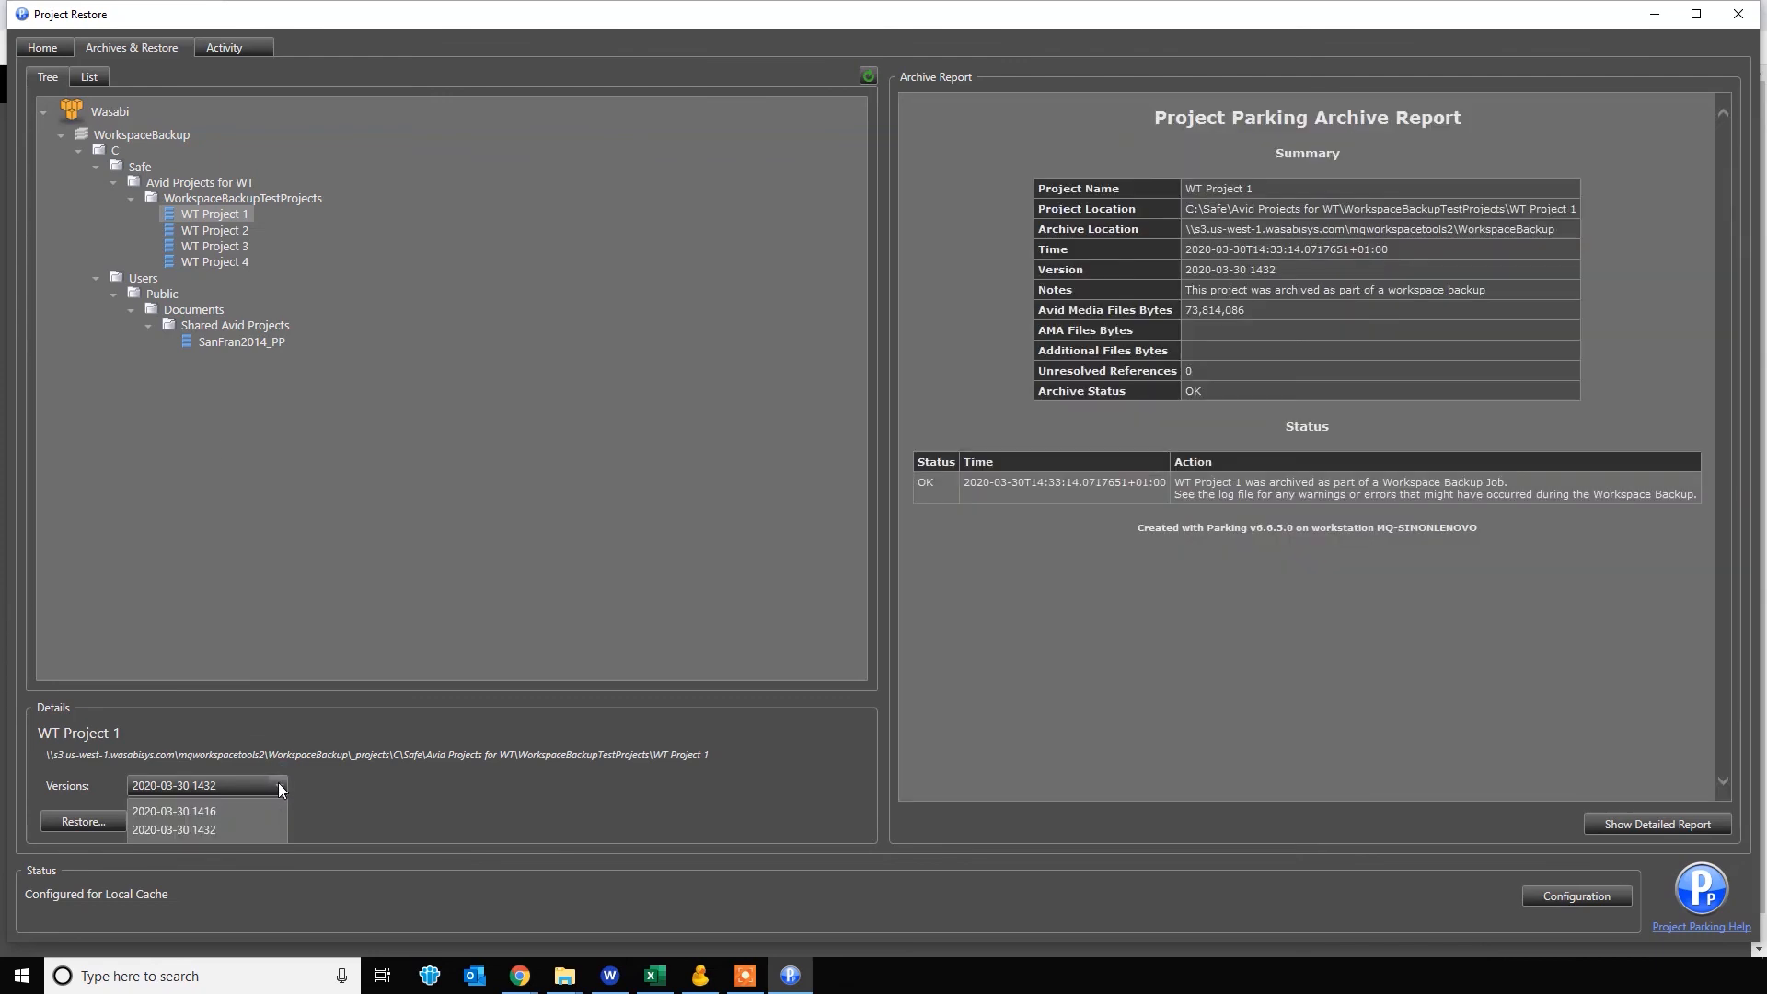
left_click(206, 828)
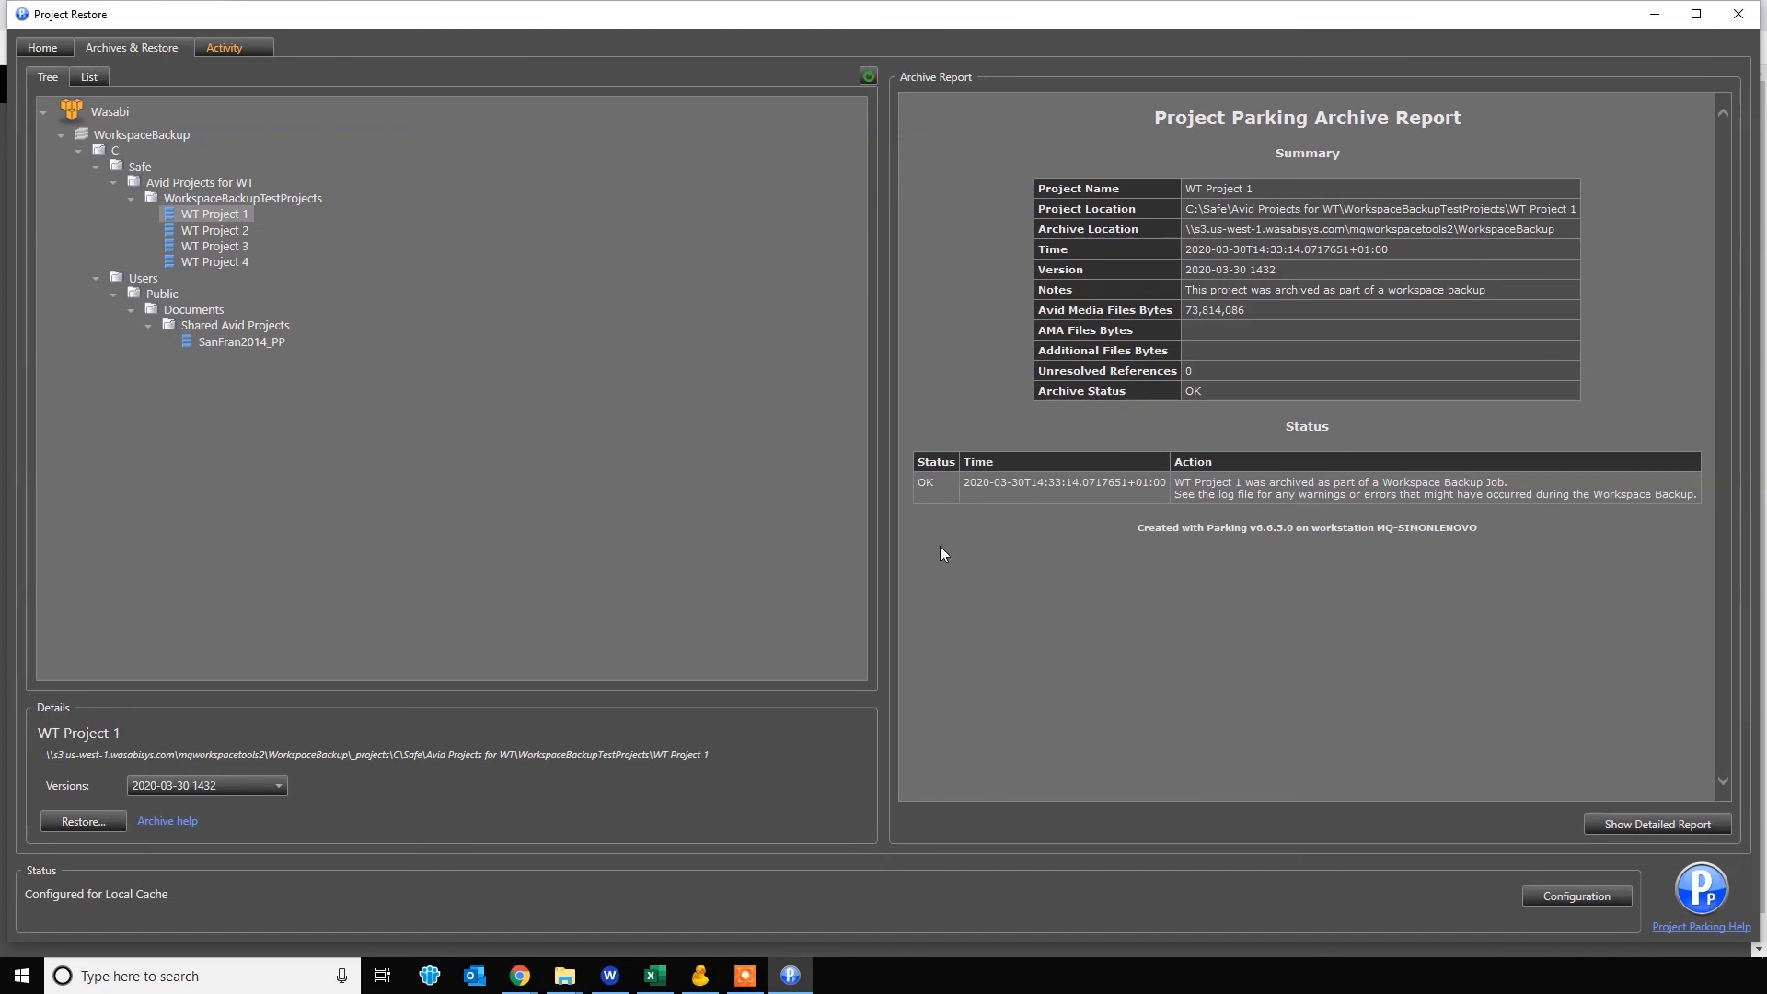
Add a project location pointing to a new Projects folder in Downloads and save the configuration.
left_click(1569, 895)
left_click(616, 291)
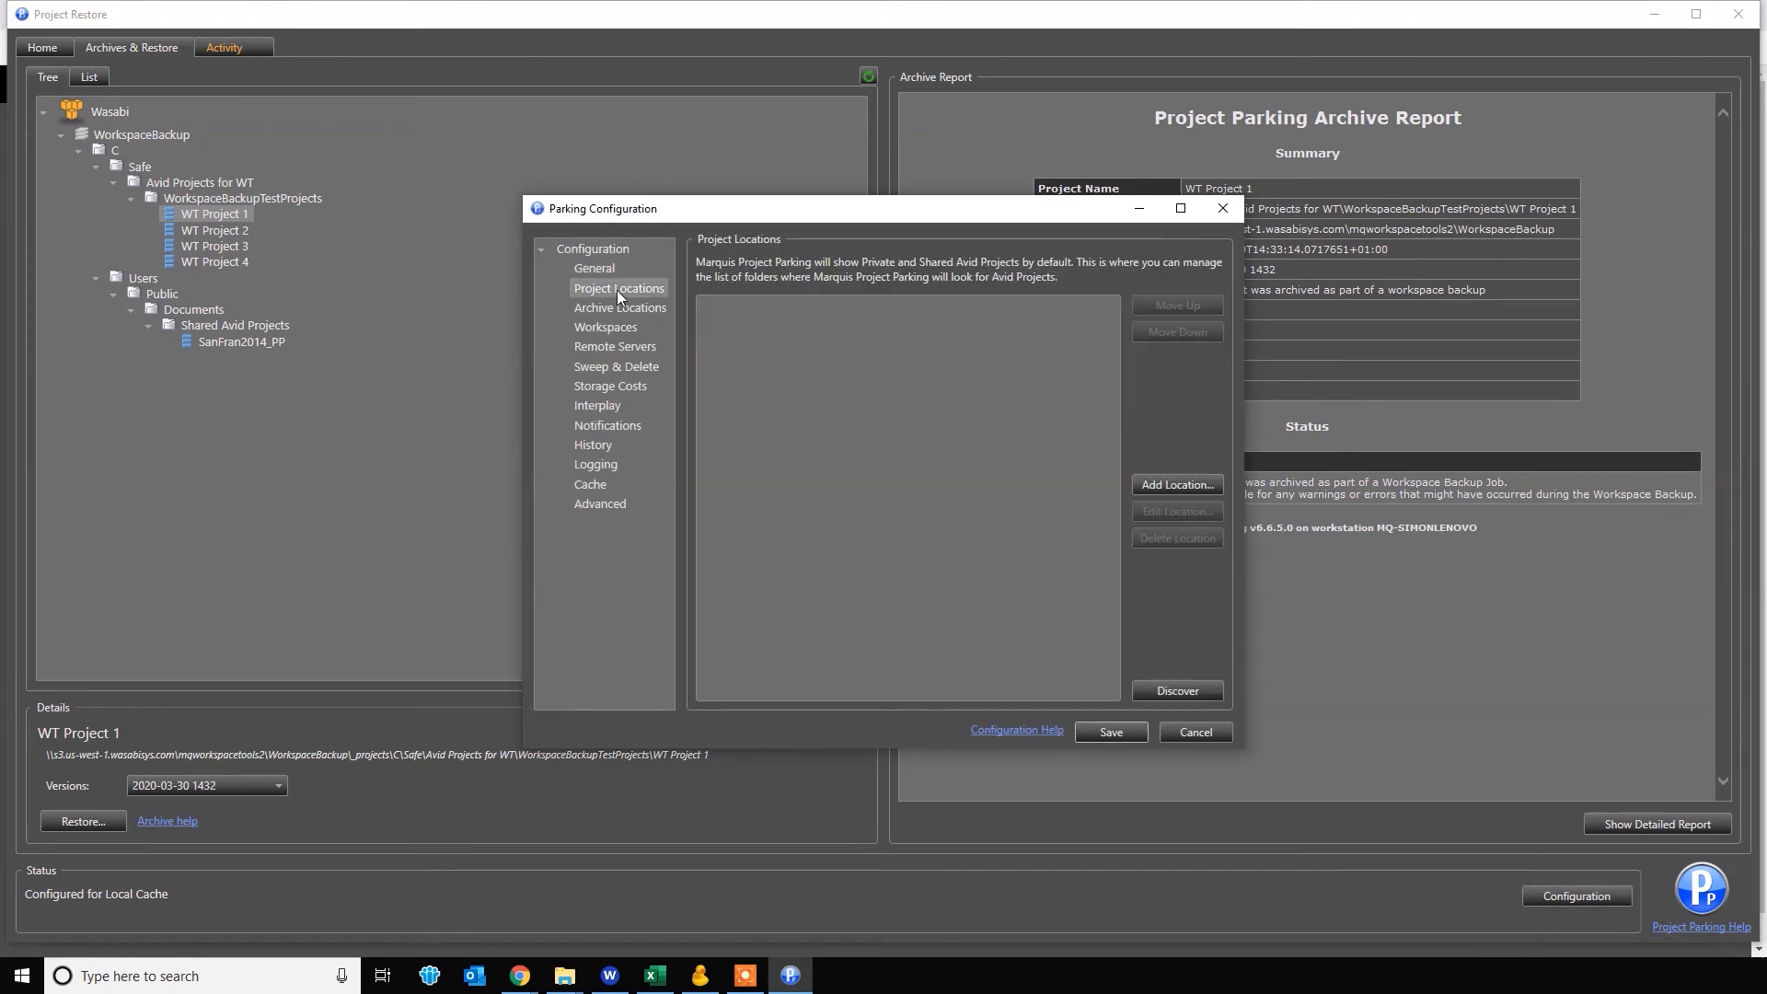
left_click(1182, 485)
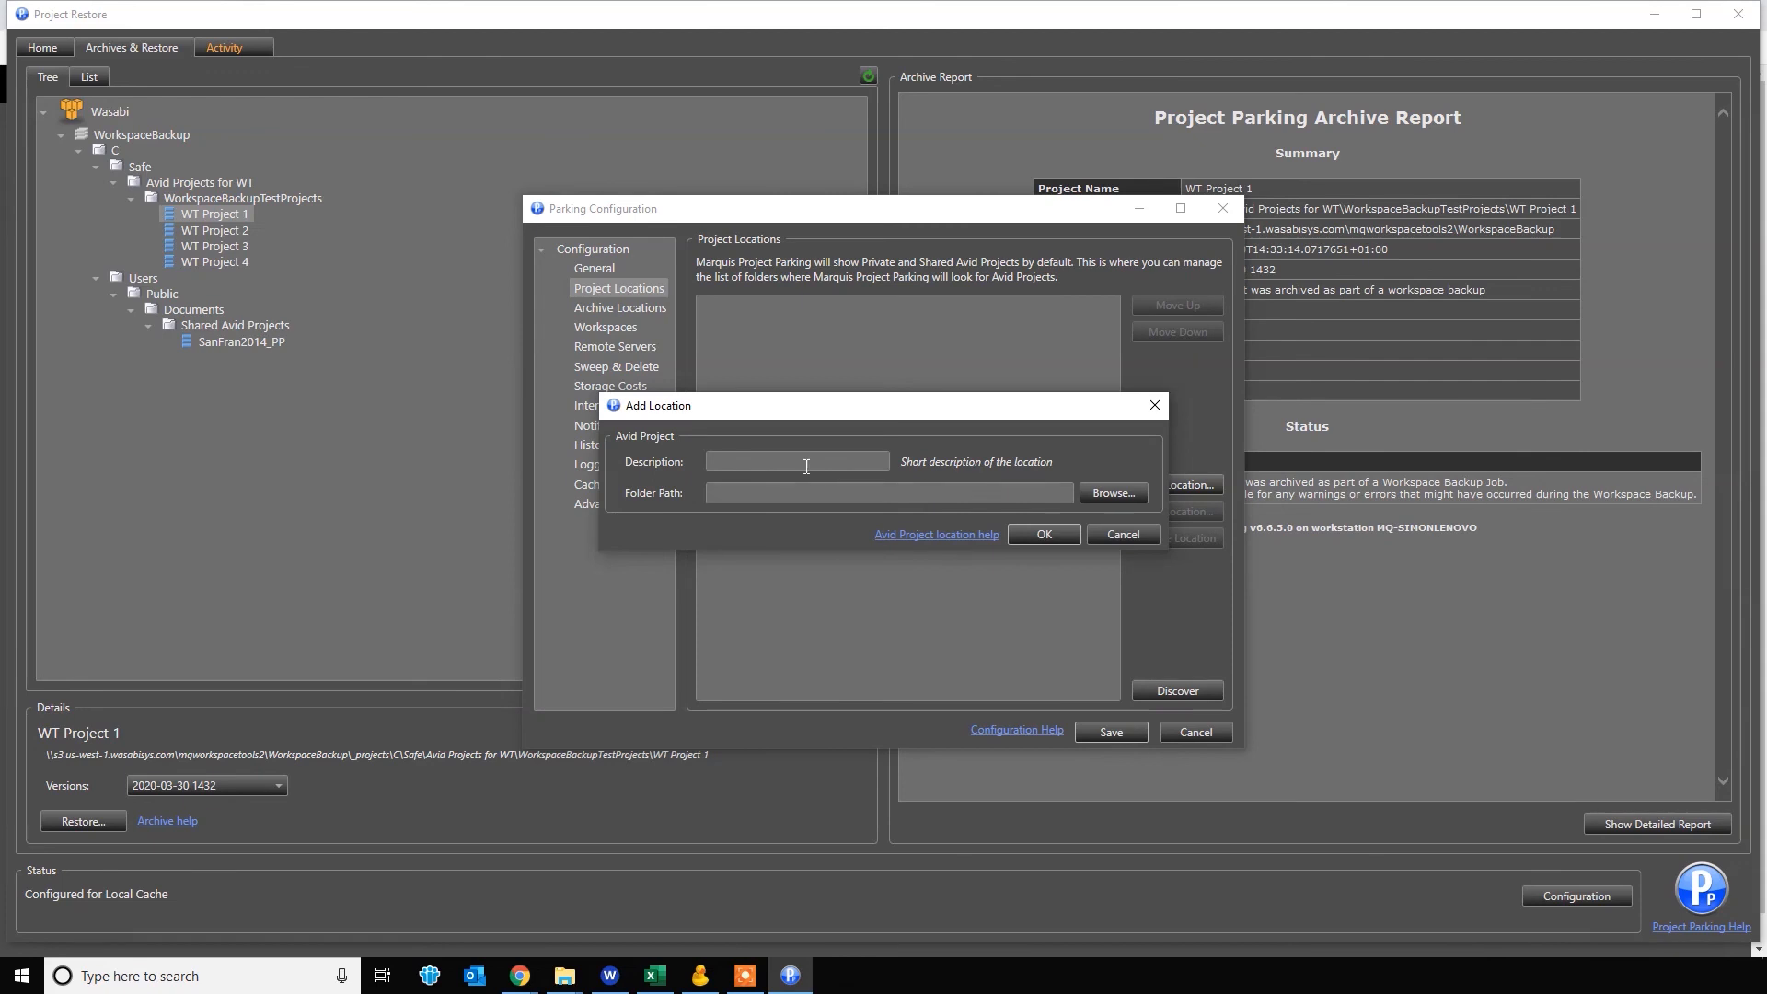
left_click(1112, 494)
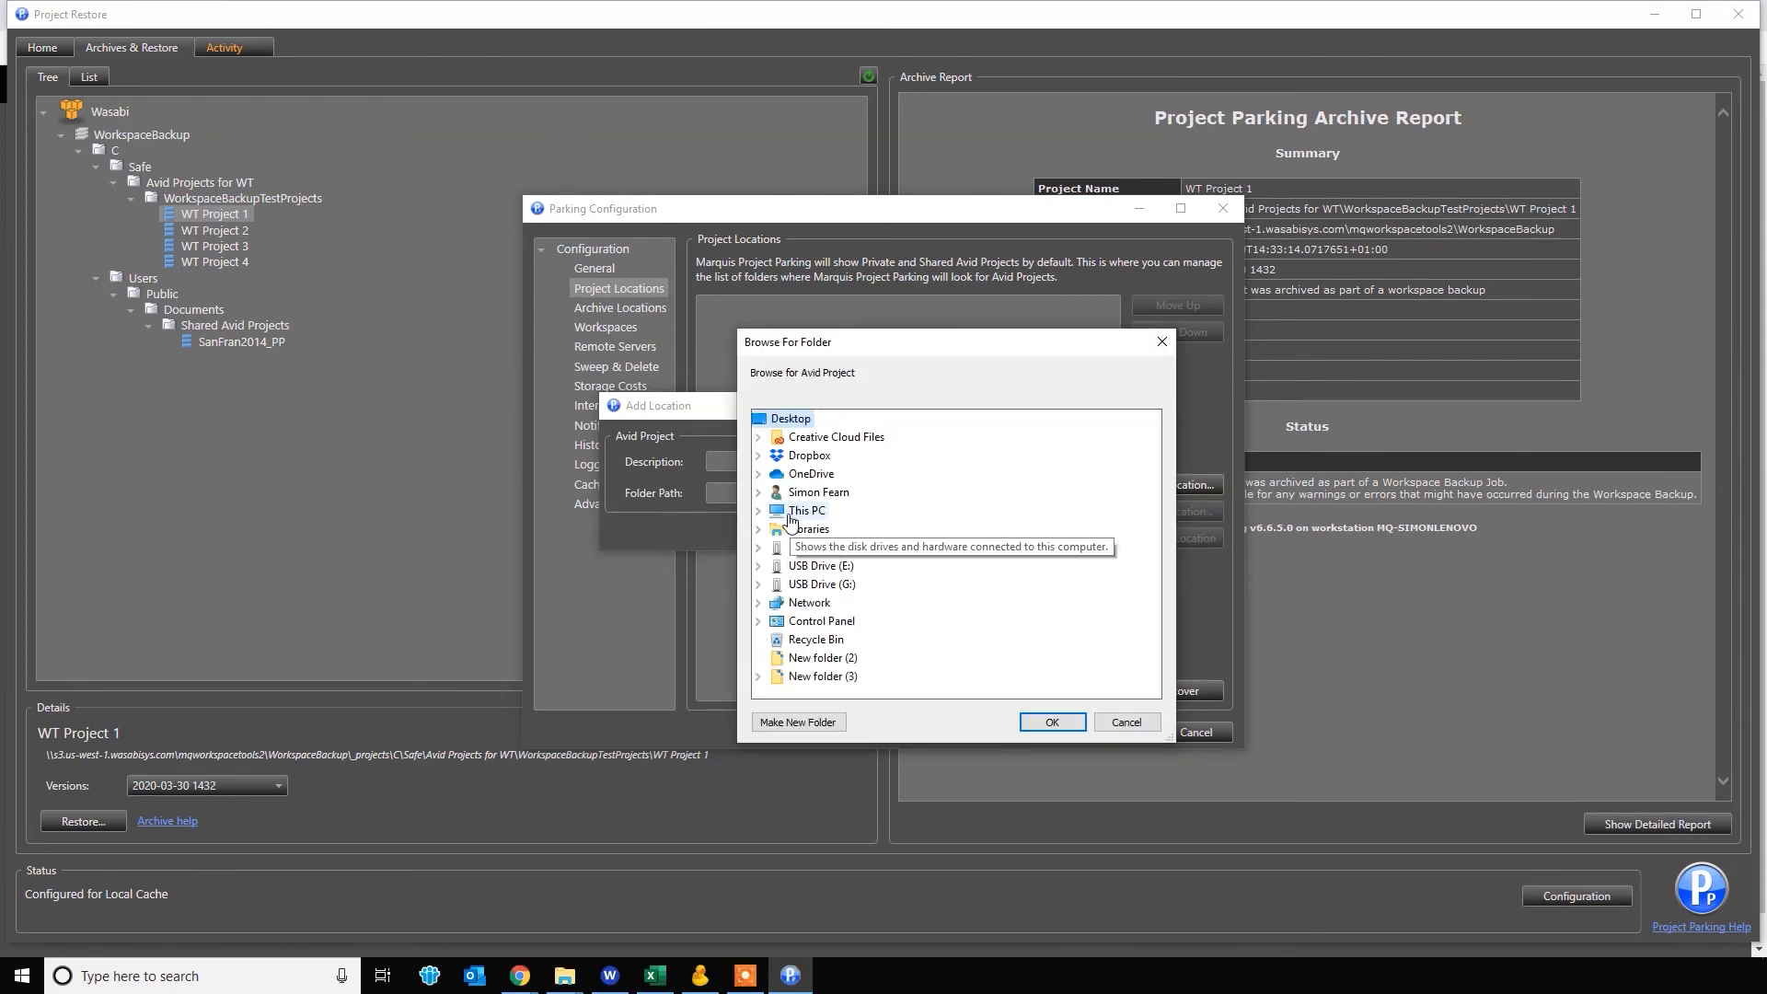
left_click(760, 511)
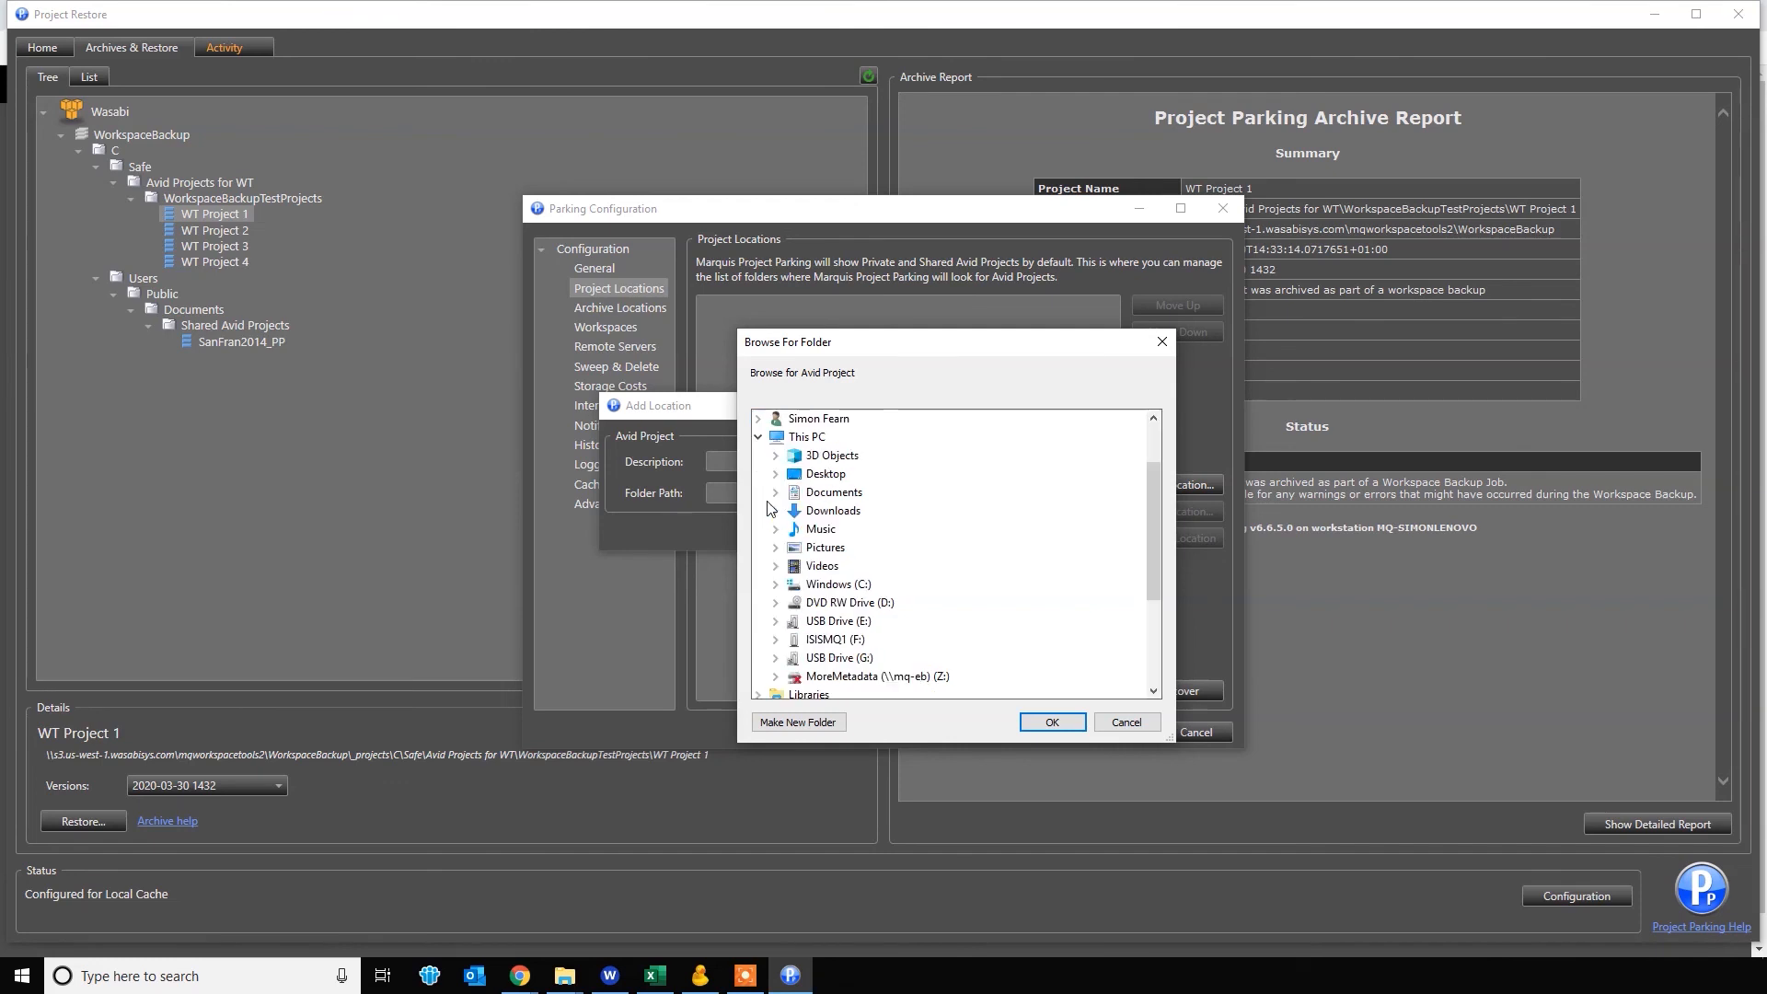
double_click(833, 511)
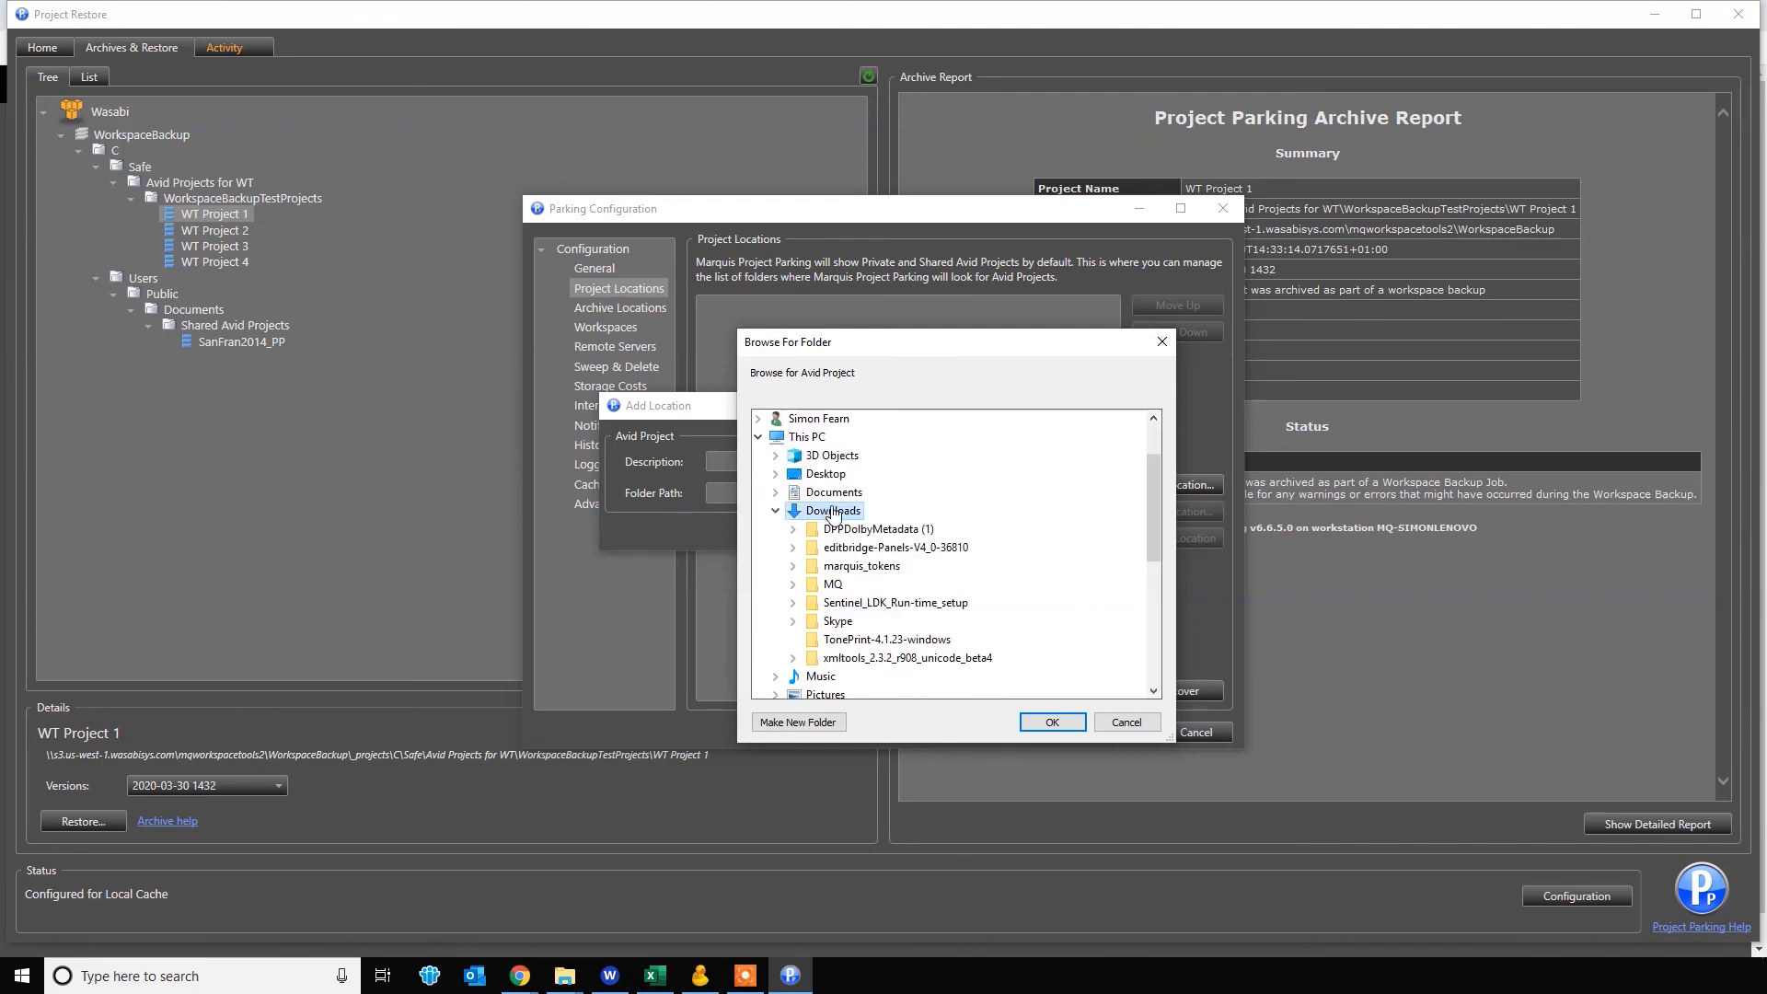
left_click(810, 723)
type("Projects")
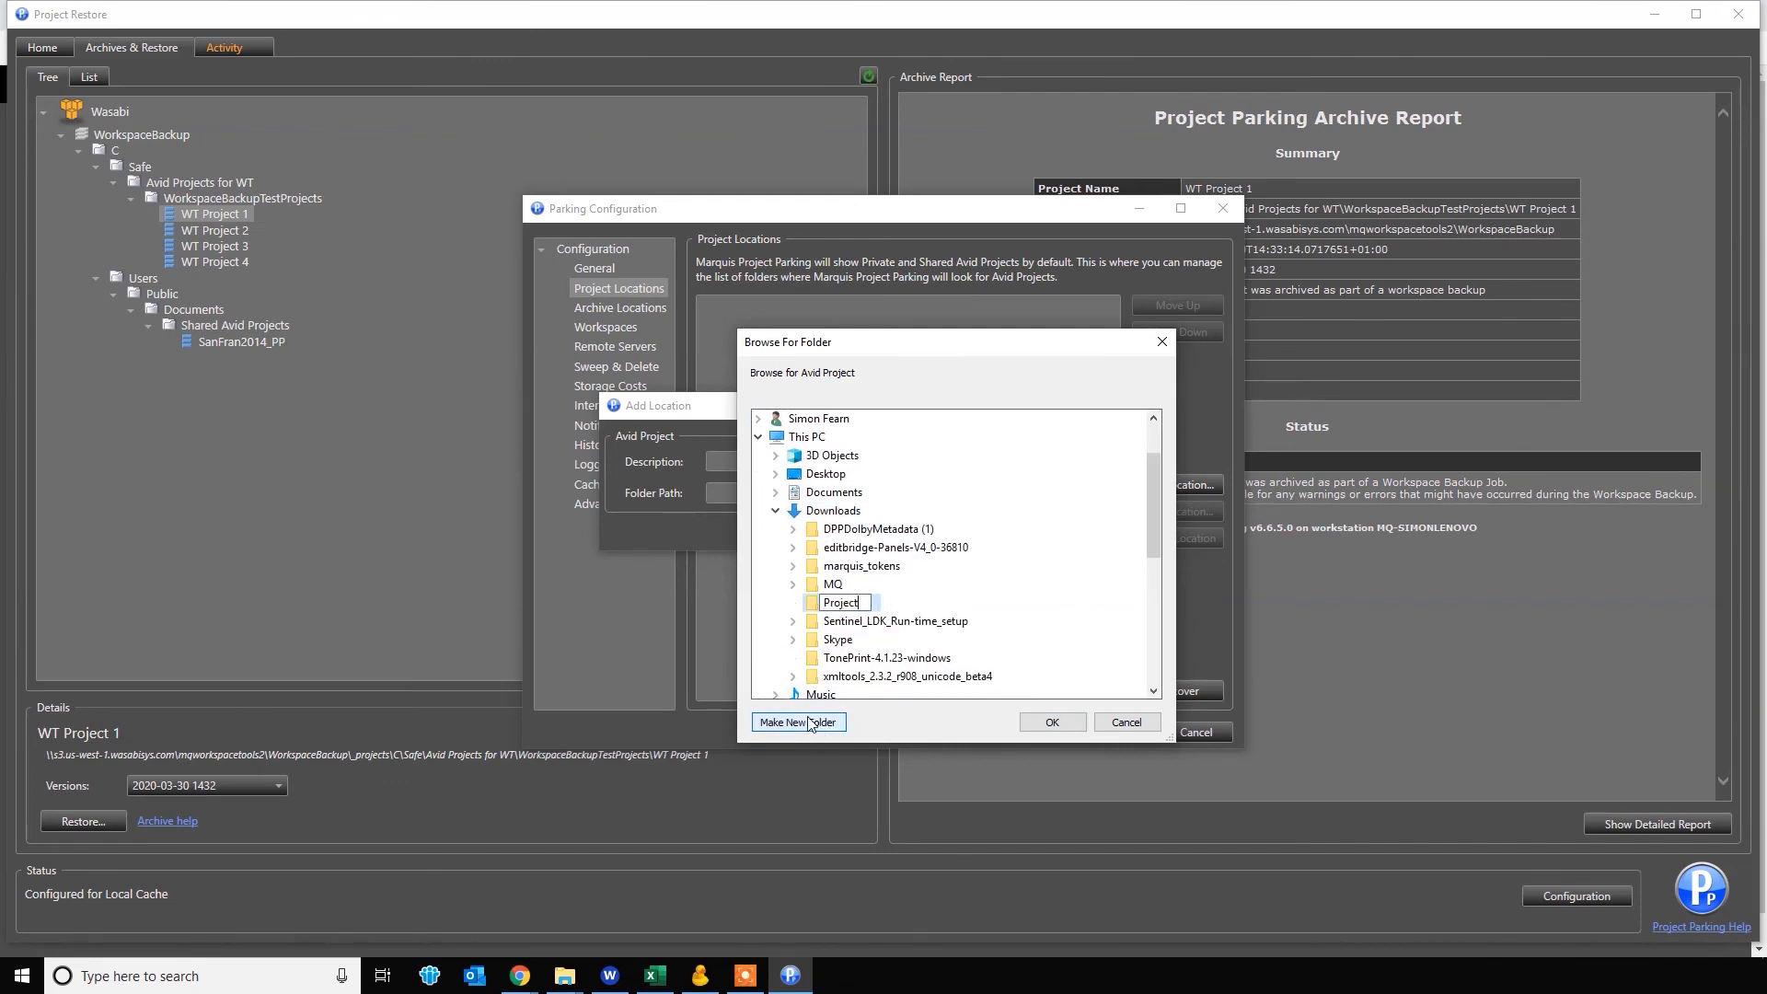
left_click(1056, 720)
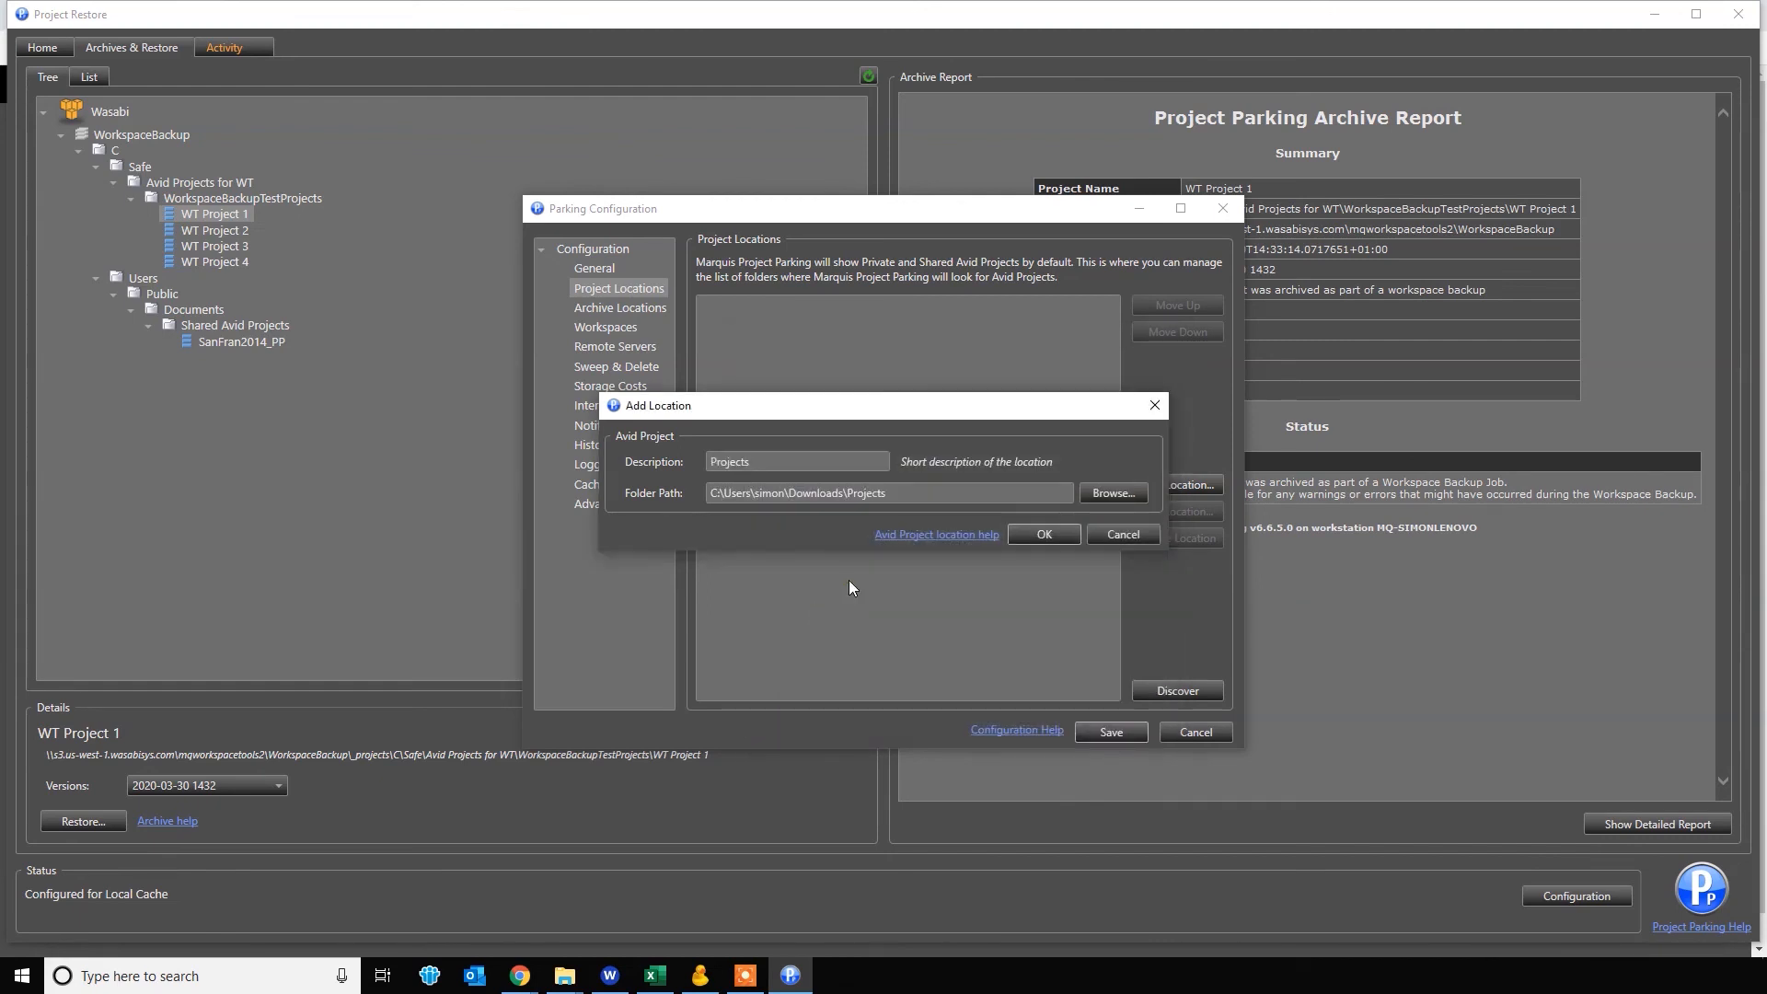
left_click(1042, 540)
left_click(1115, 728)
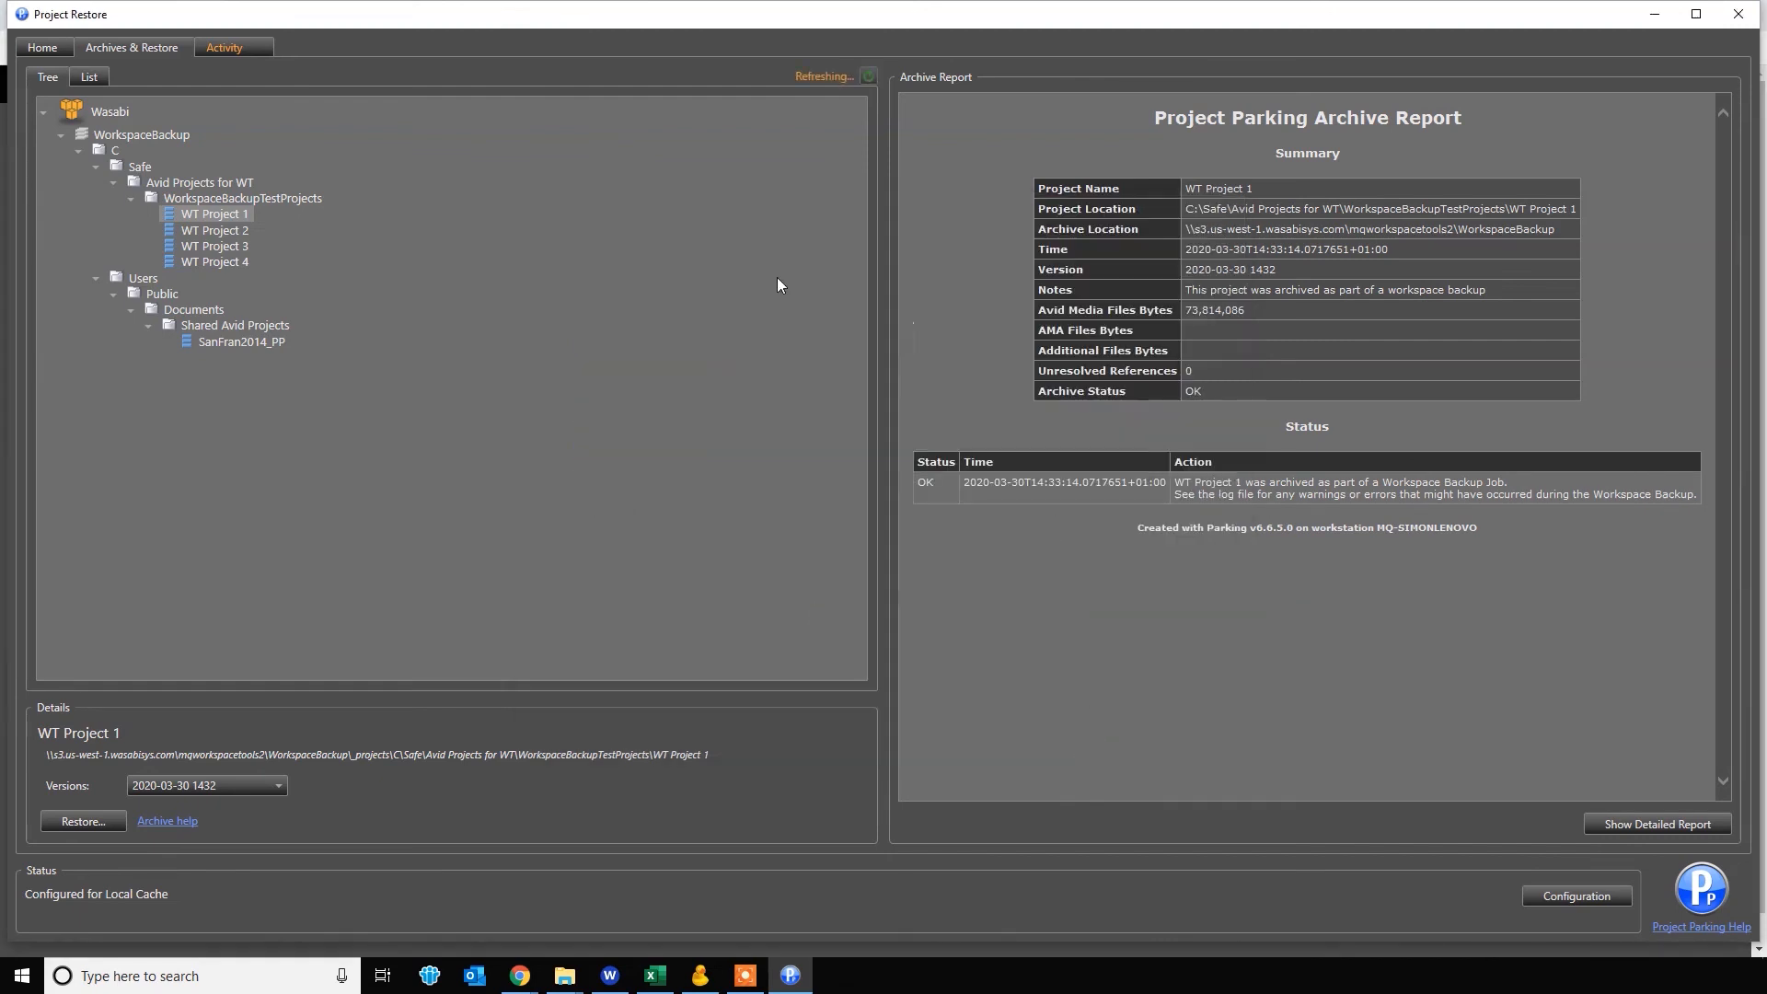
left_click(223, 232)
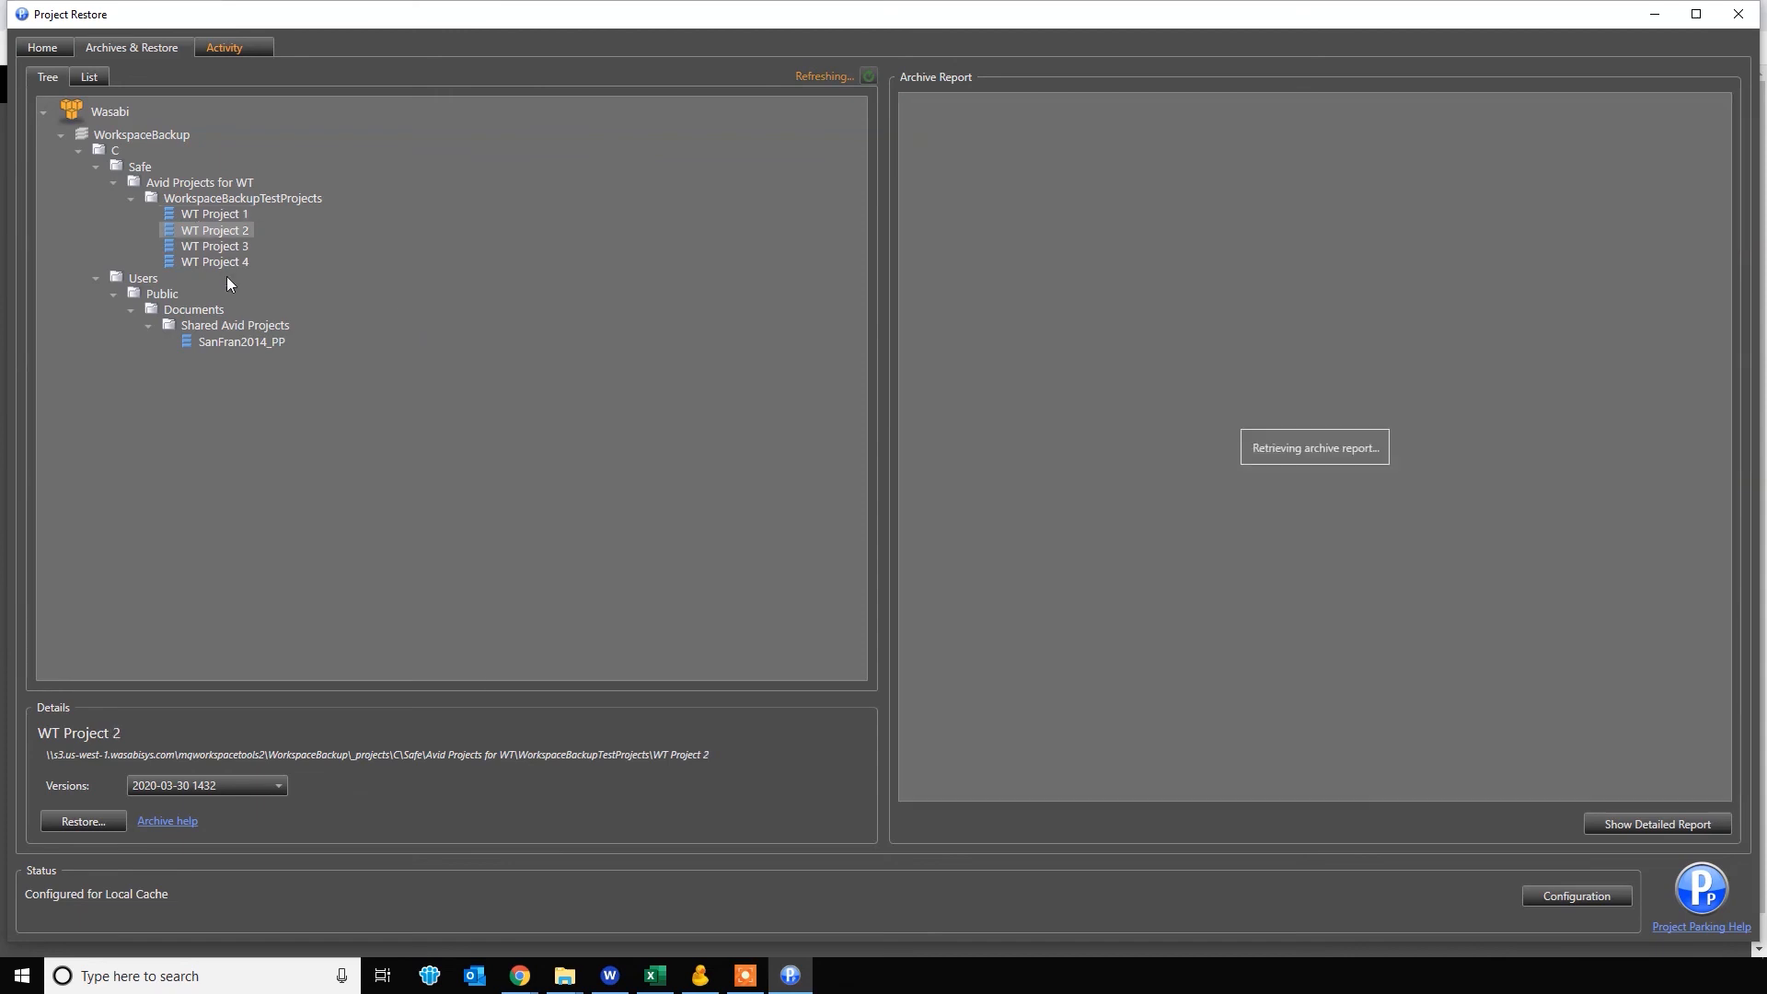
left_click(218, 338)
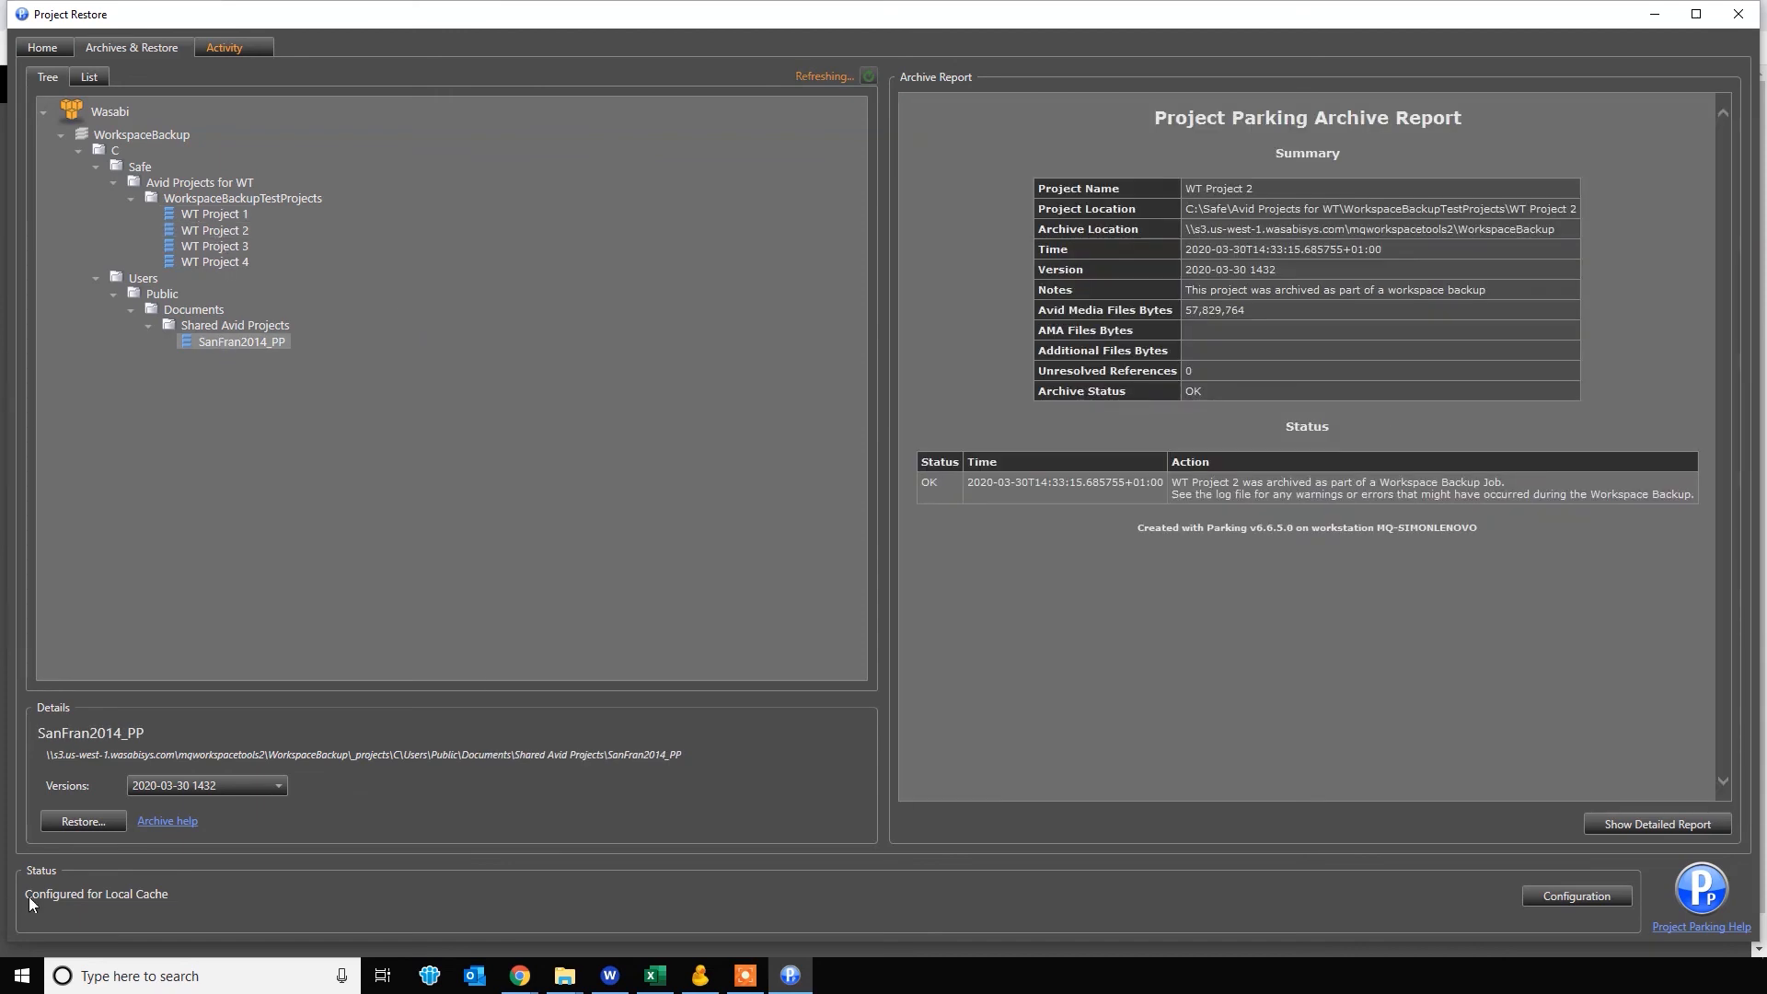
left_click(210, 787)
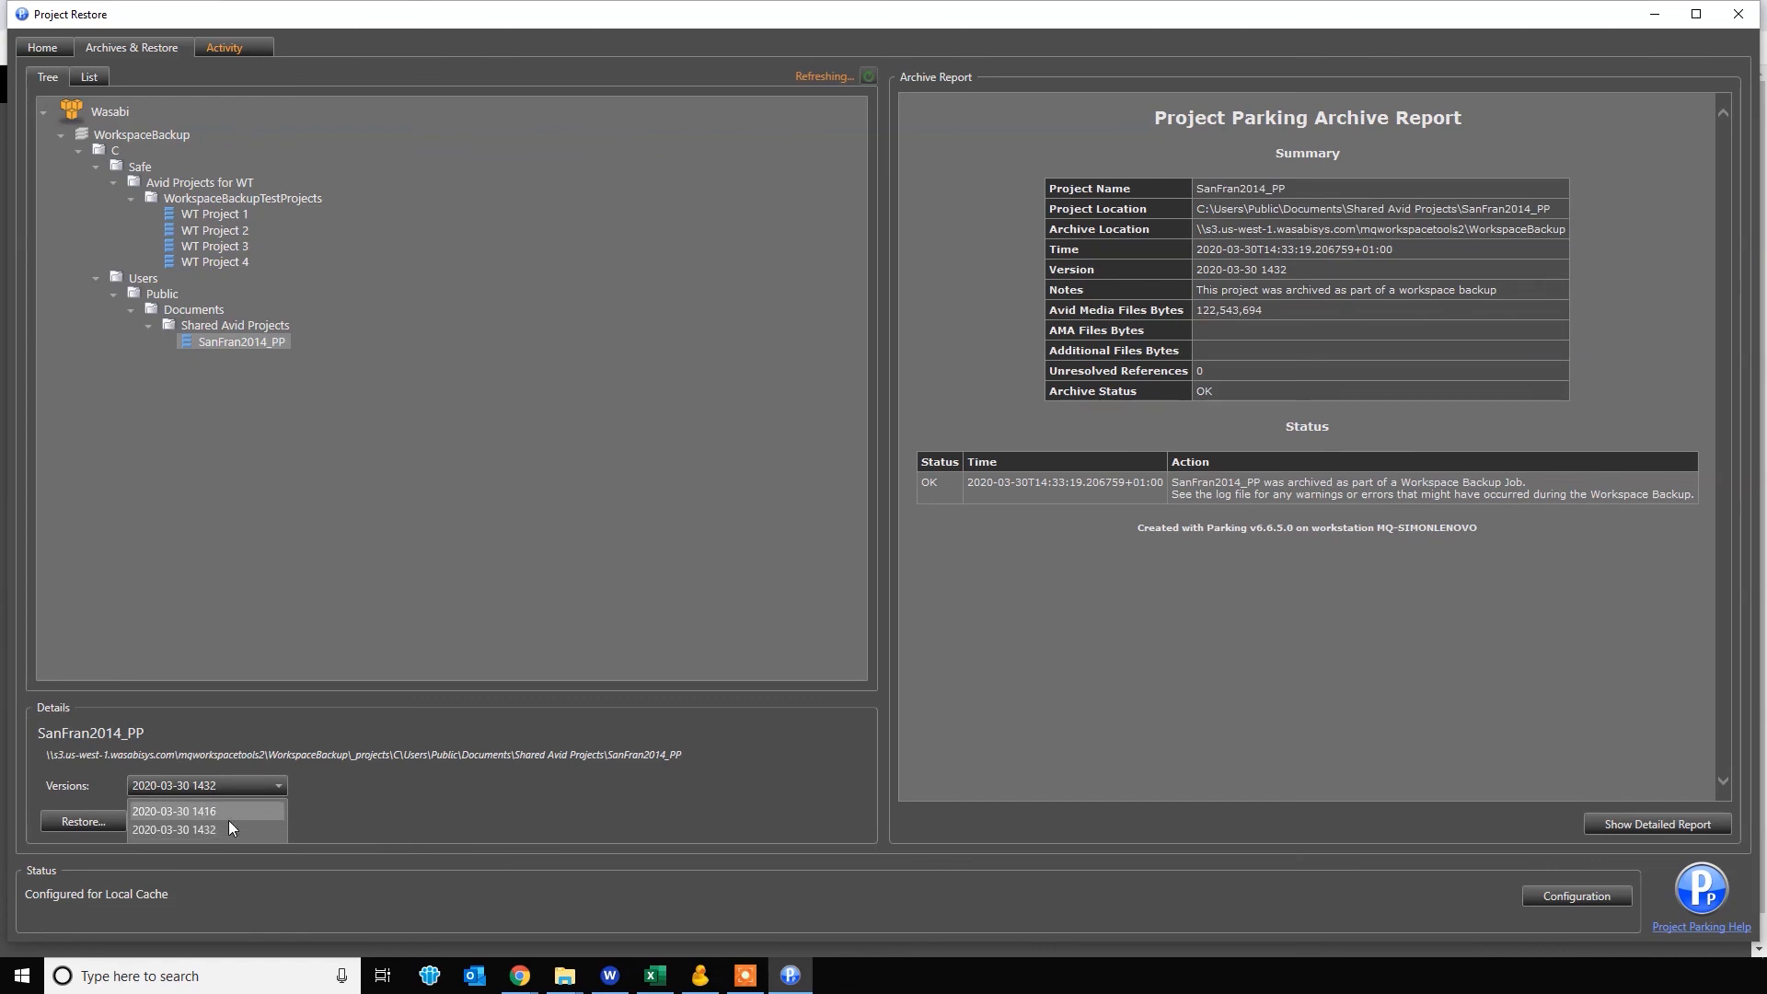
left_click(224, 829)
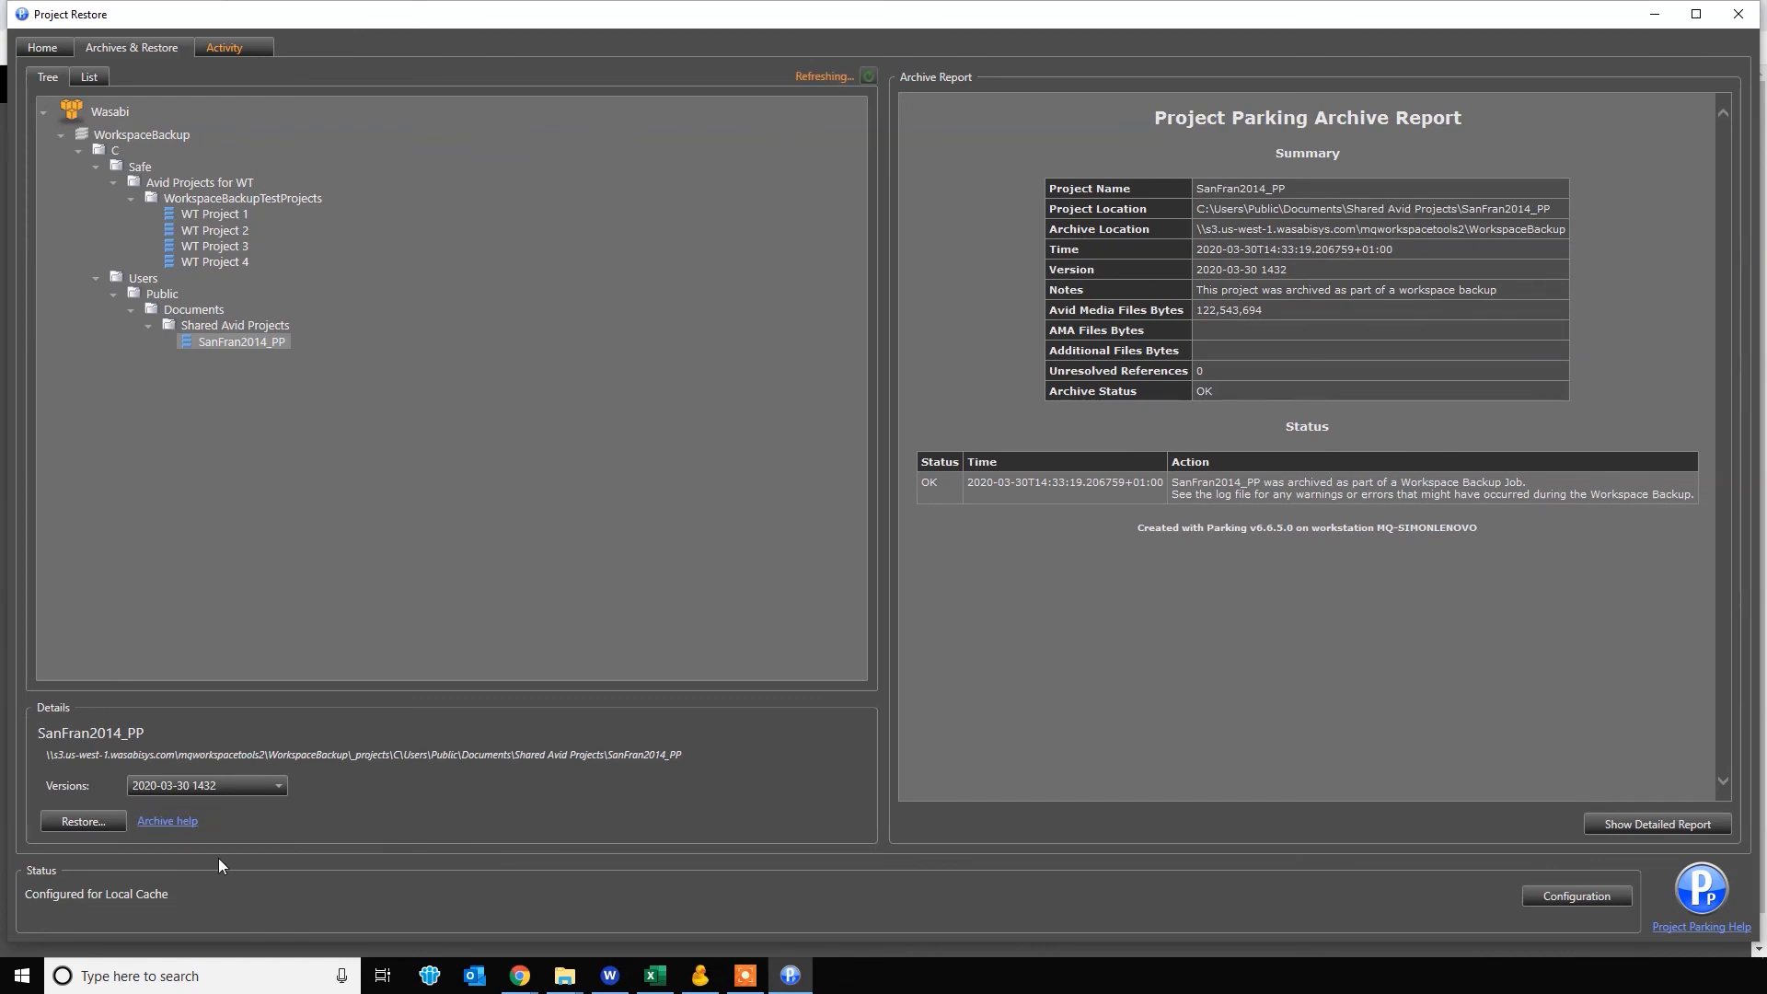
Open the restore details for SanFran2014_PP and include only the Finished Sequence bin.
left_click(88, 821)
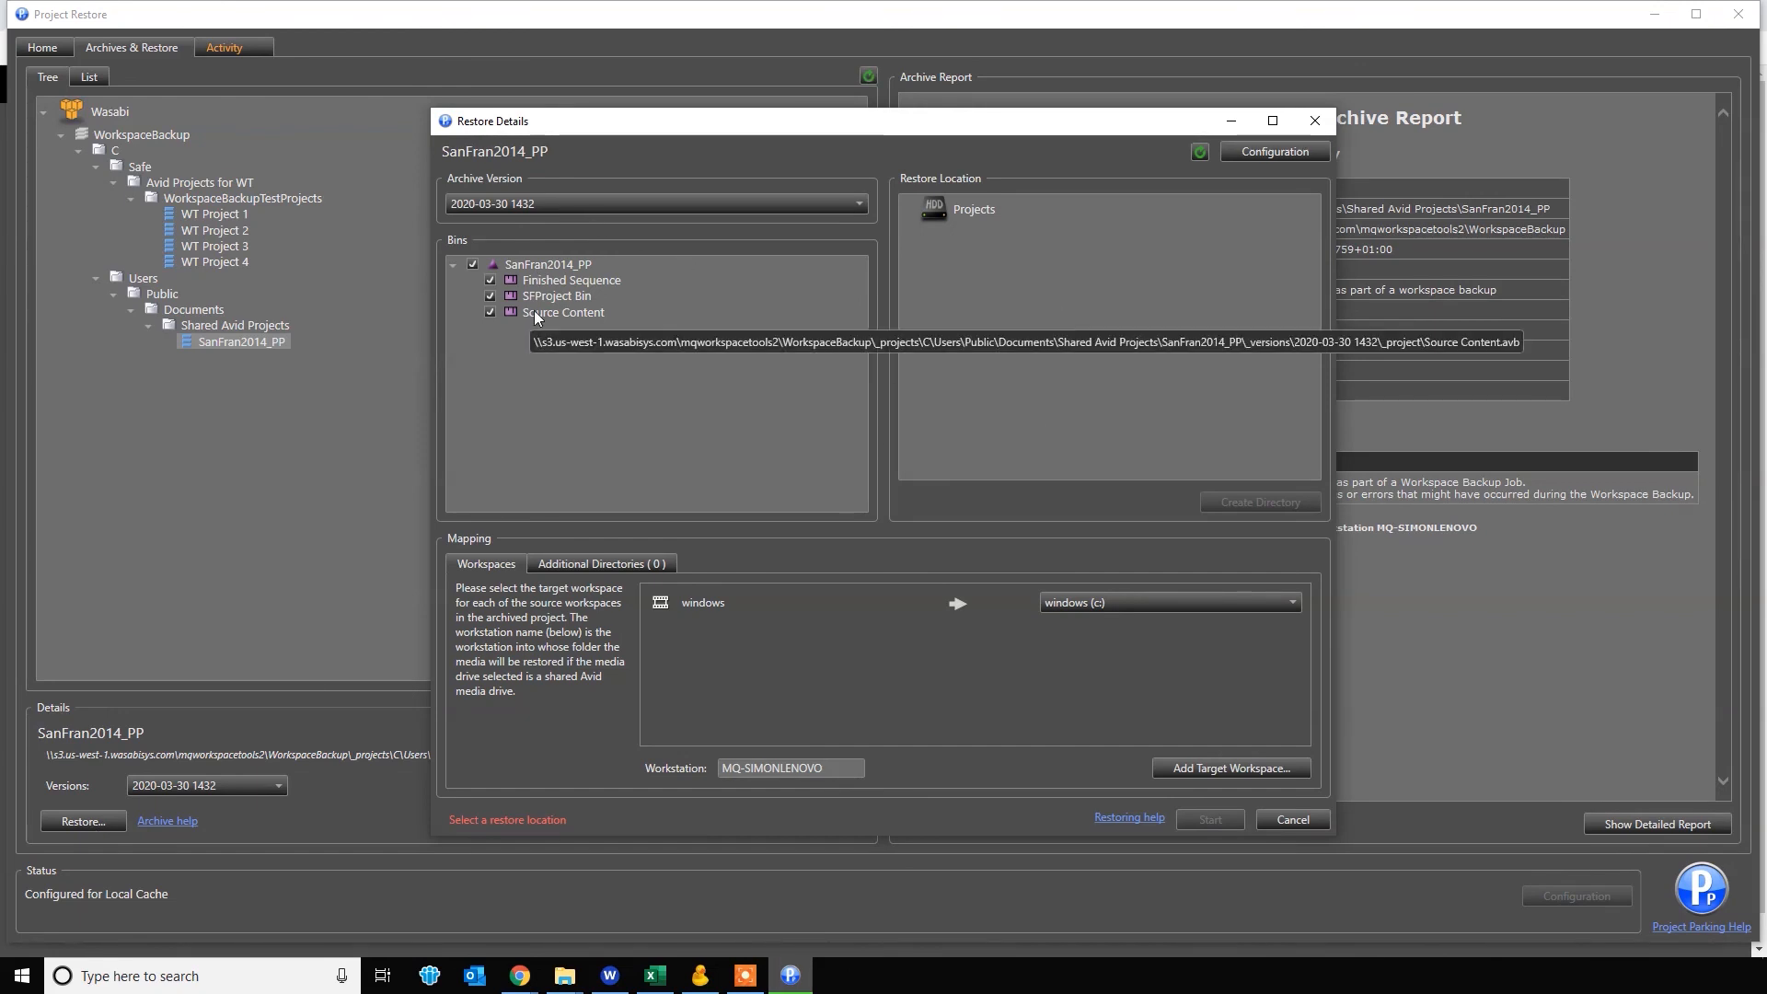
left_click(473, 265)
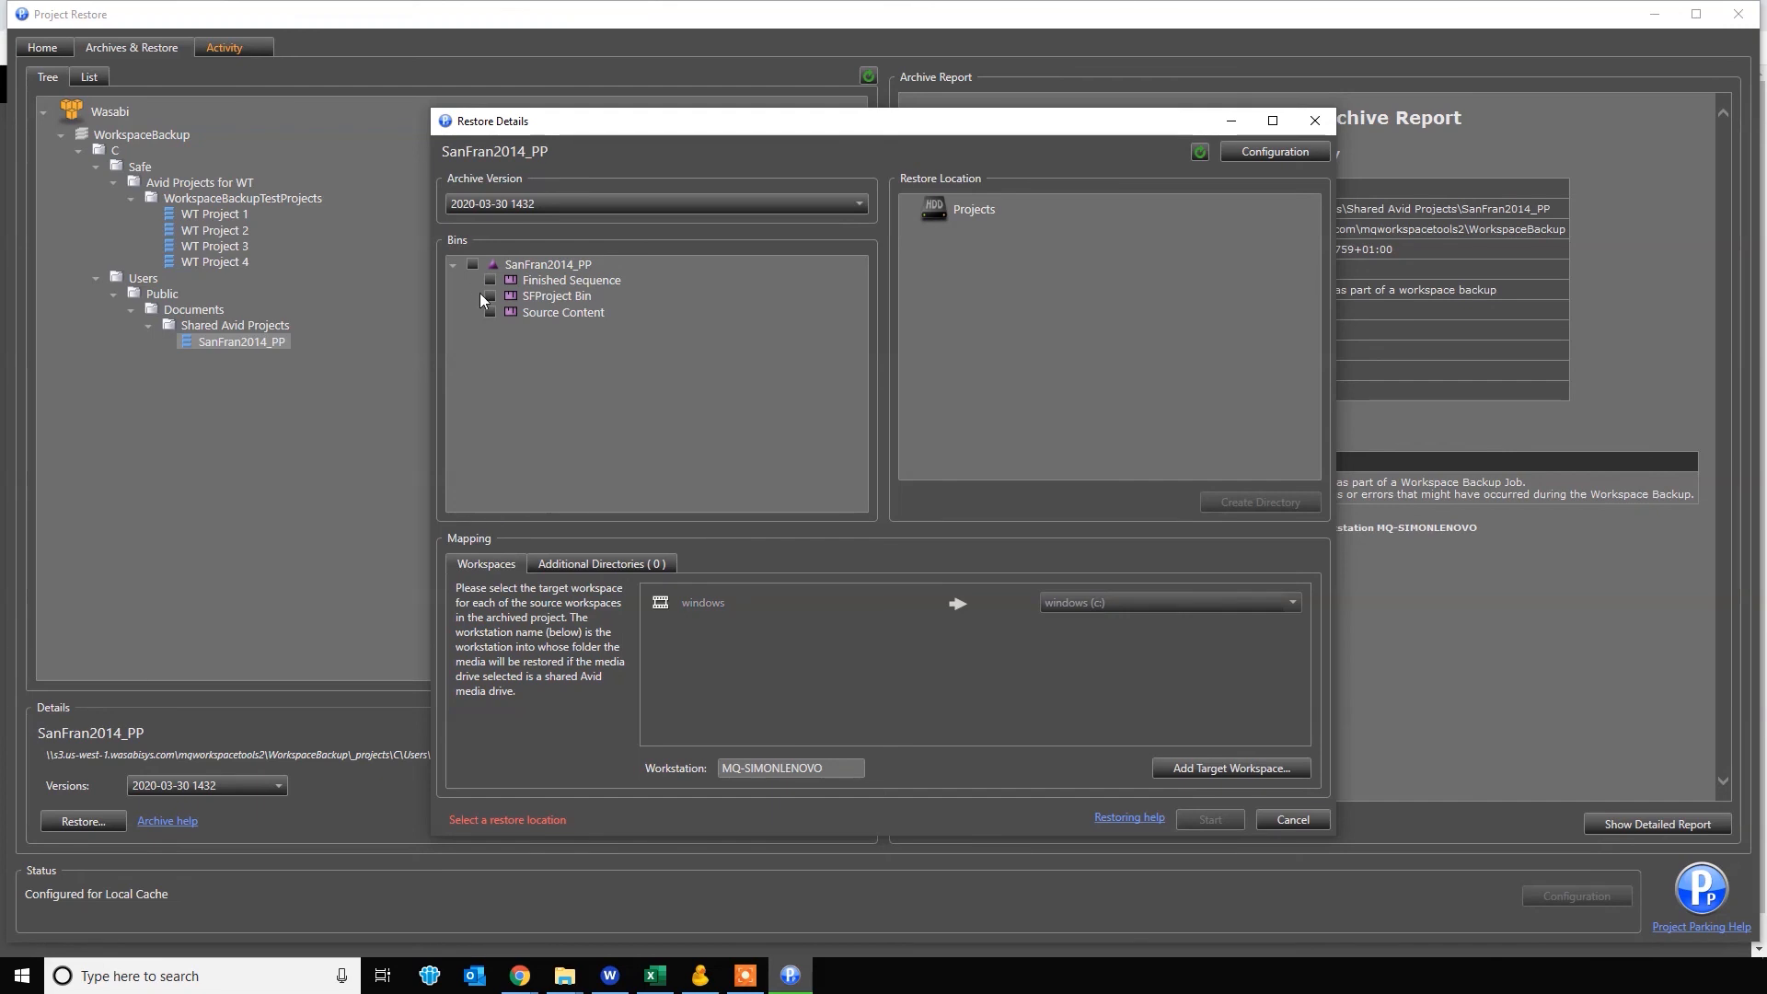
left_click(494, 282)
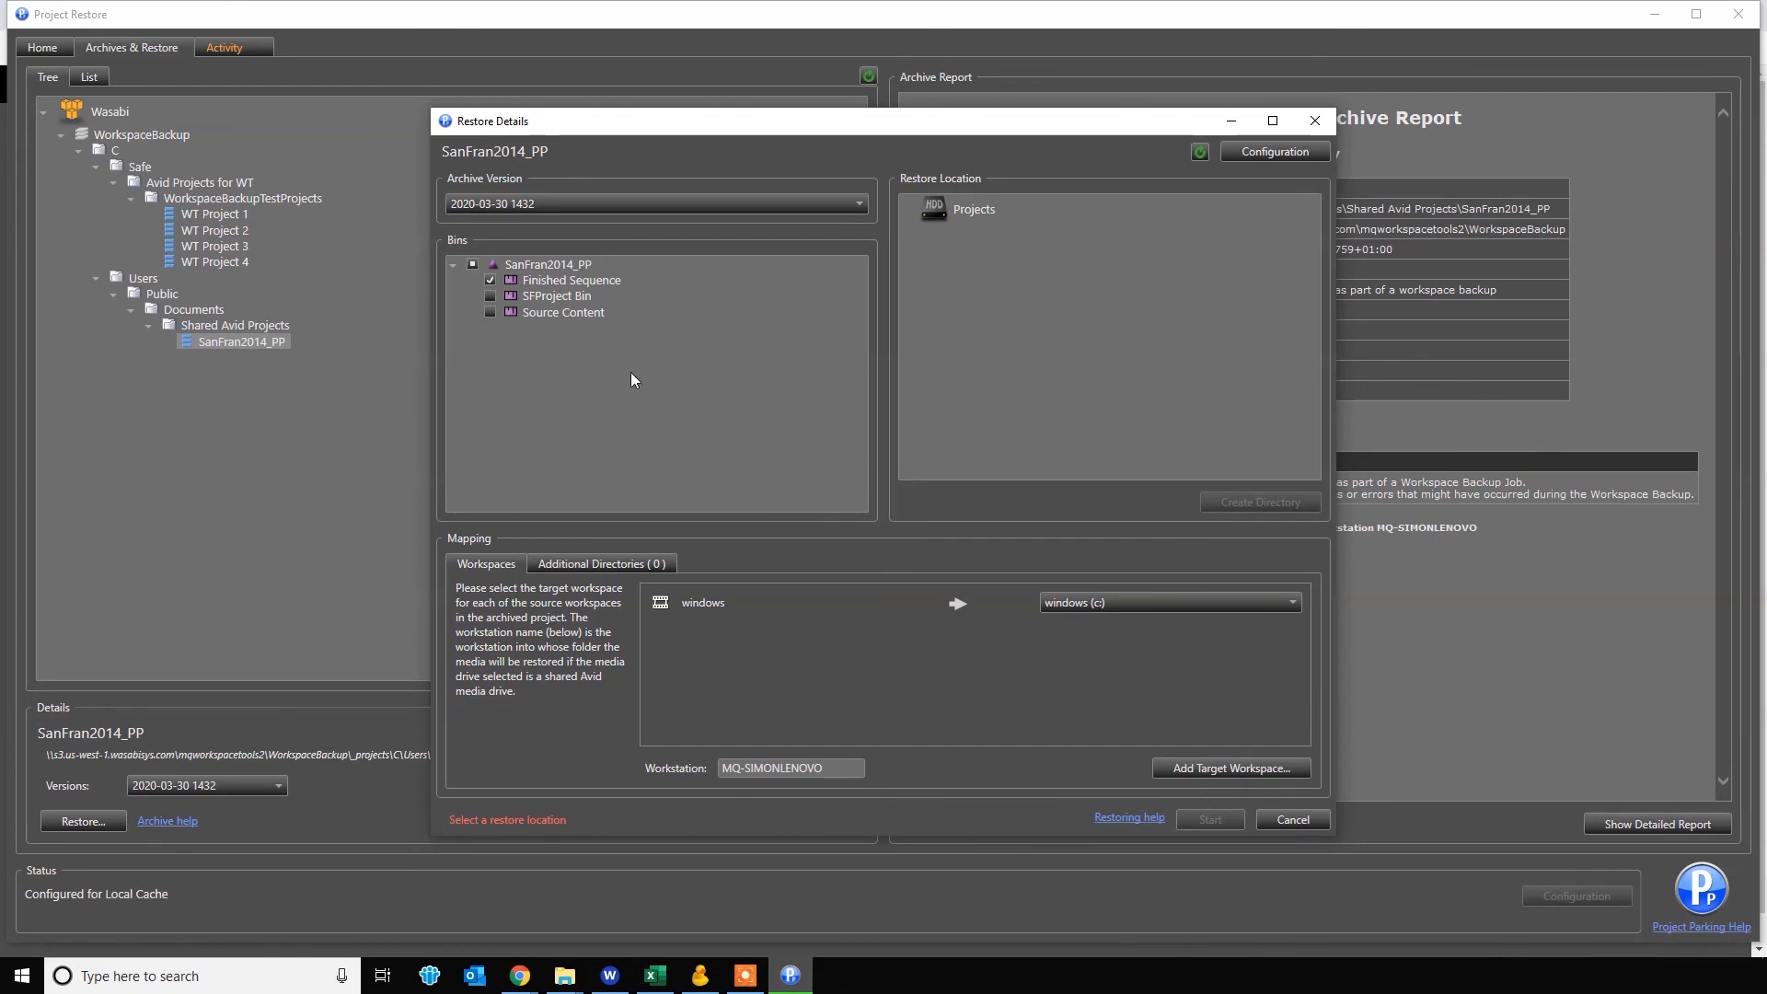
Restore the selected bin to the Projects location with media mapped to windows (c:), and display the restore activity.
left_click(978, 212)
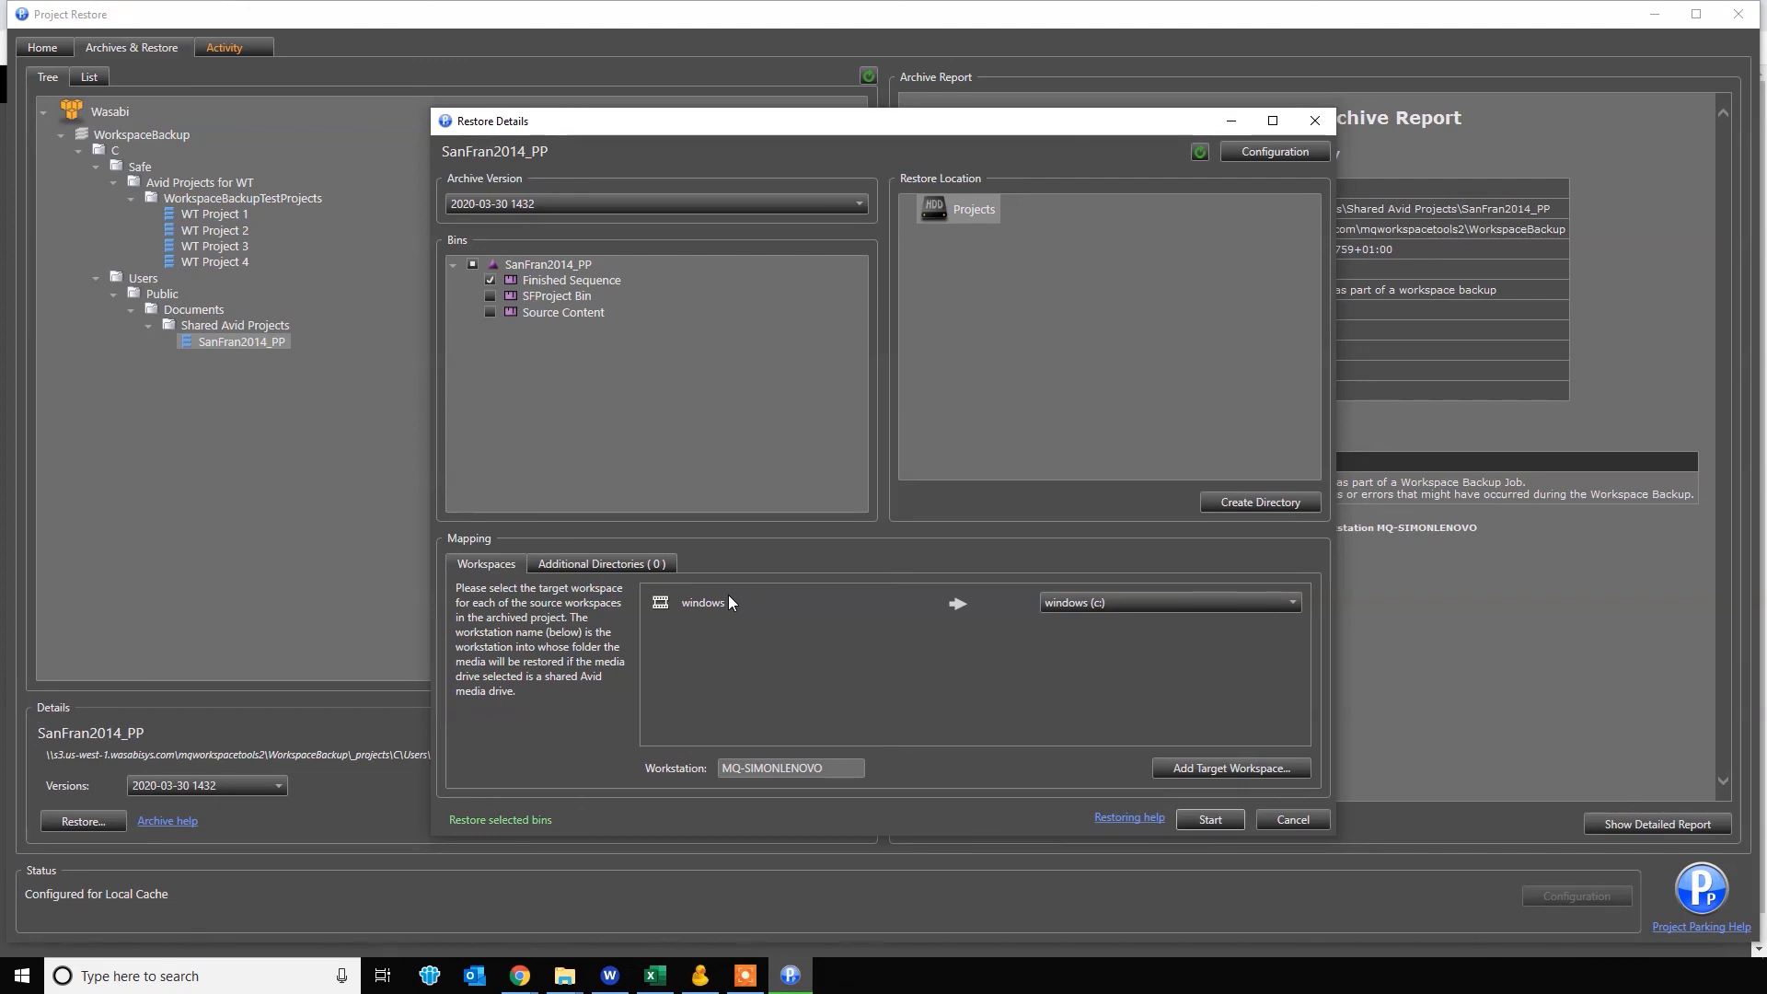
left_click(1185, 602)
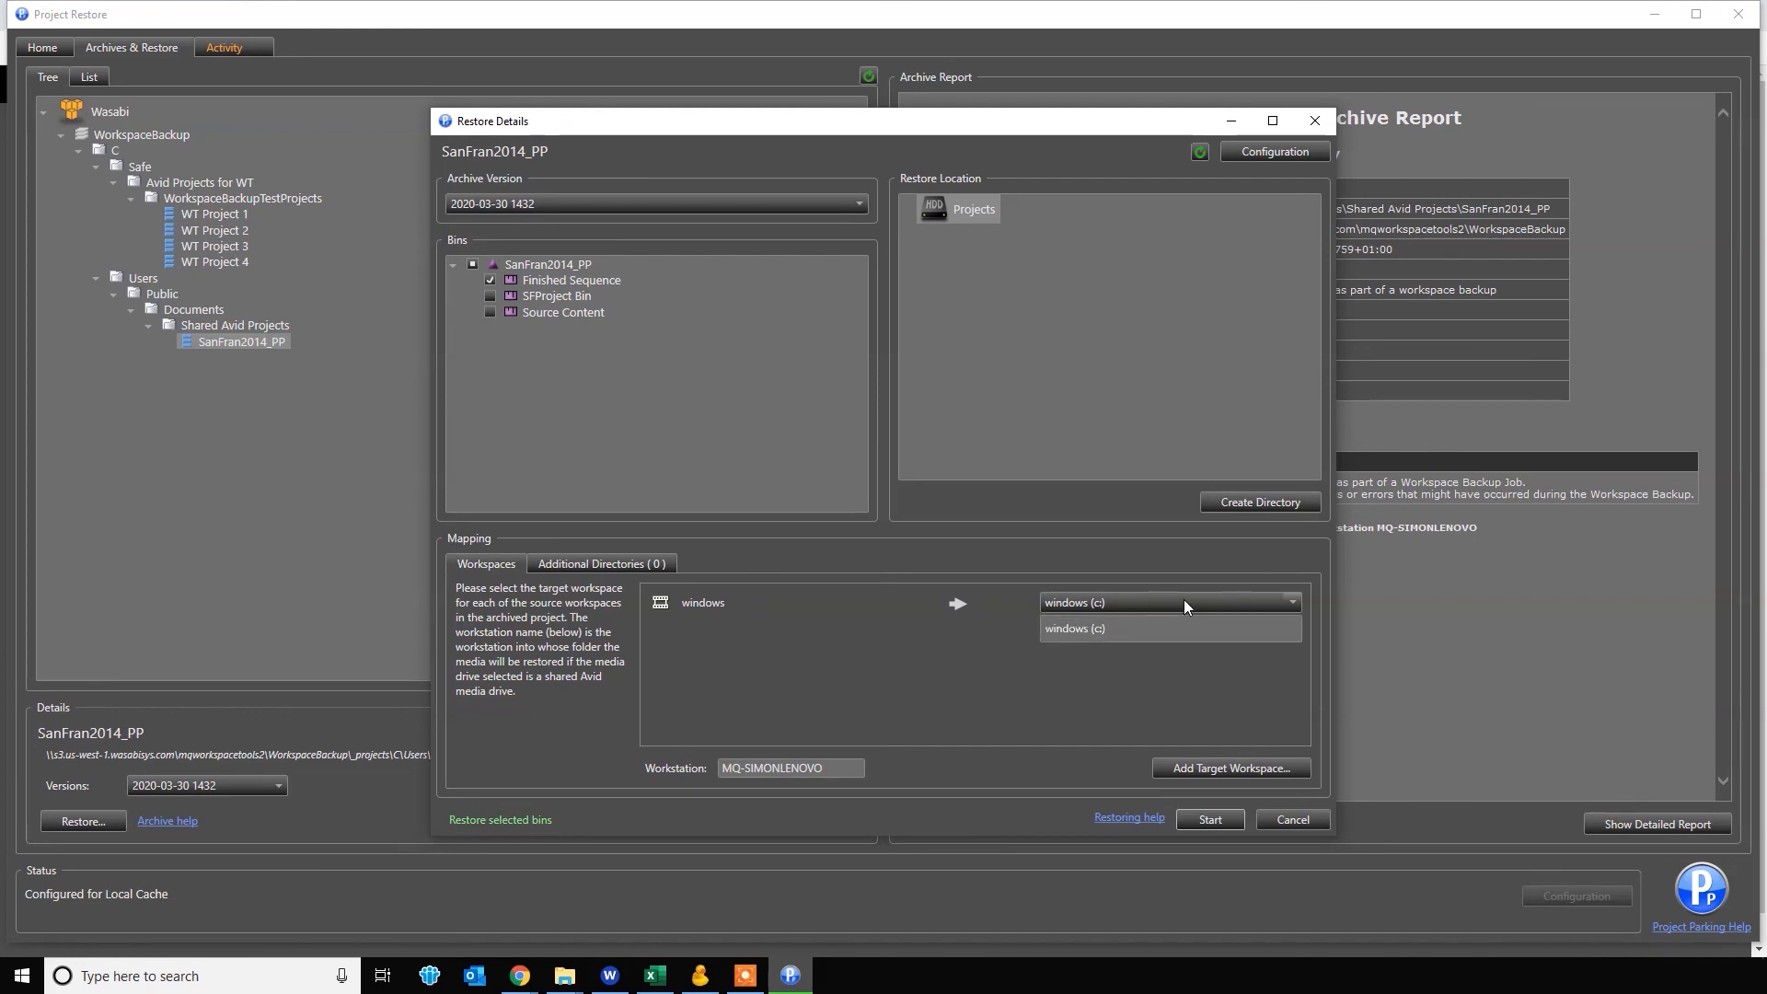
left_click(1200, 604)
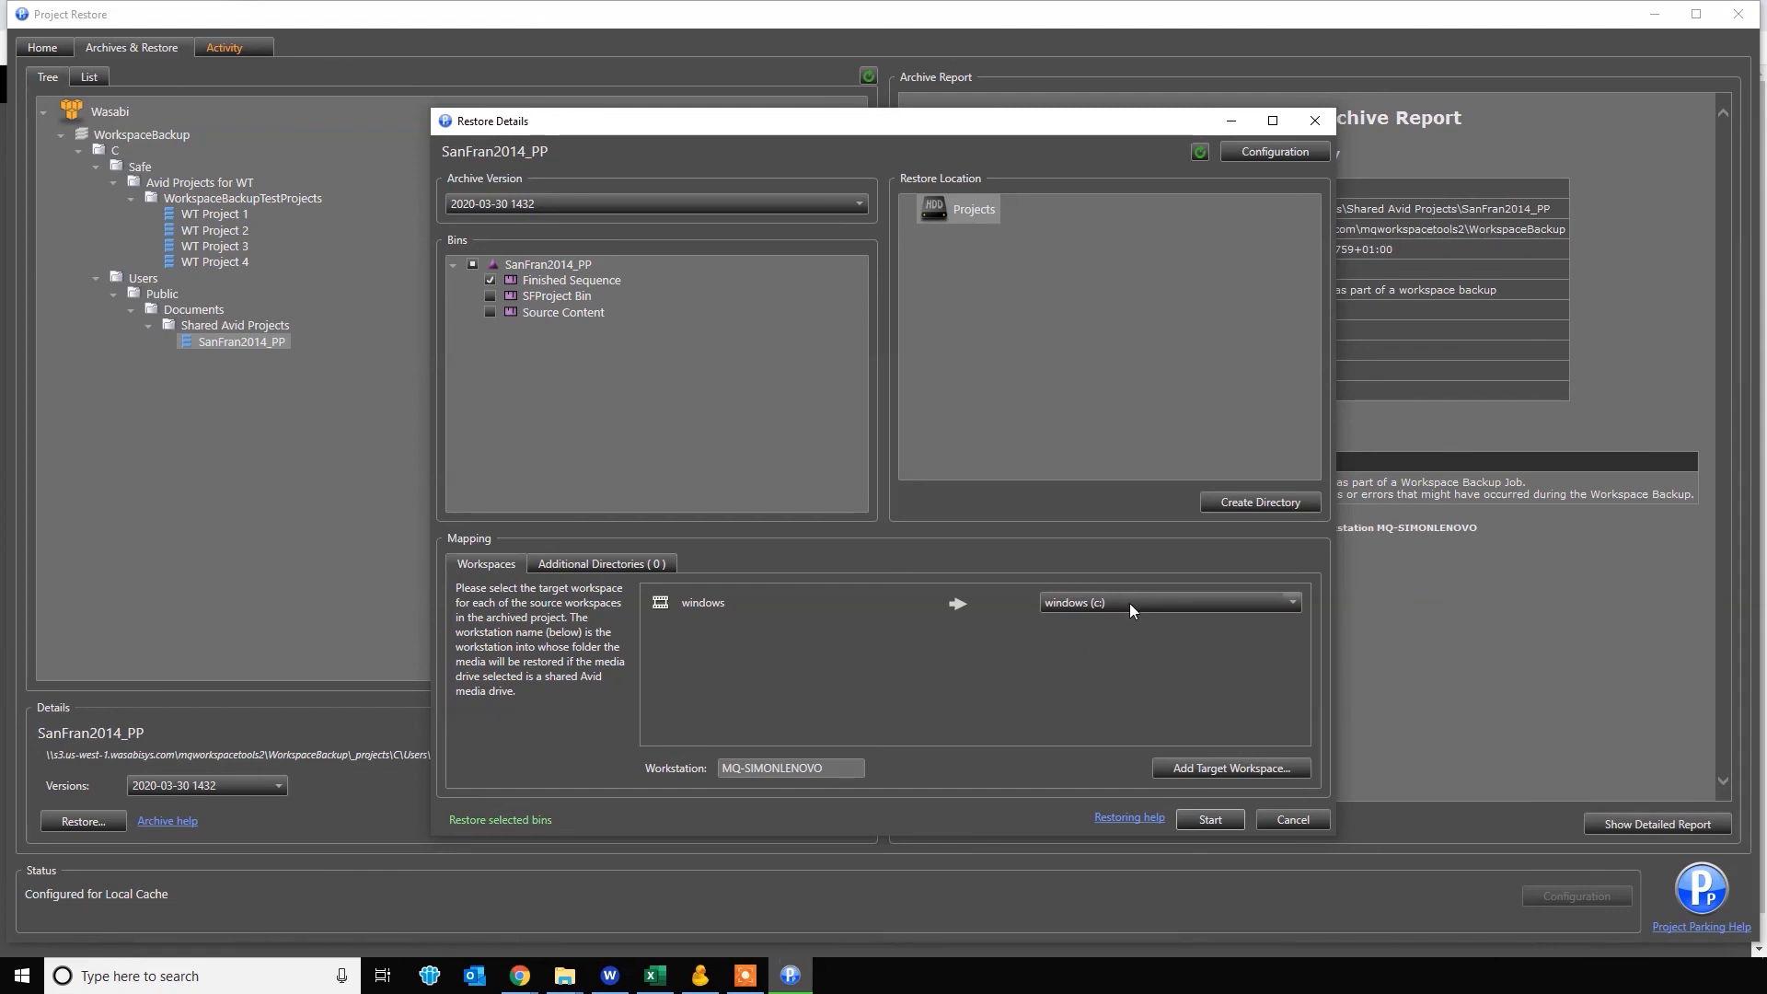
left_click(1208, 820)
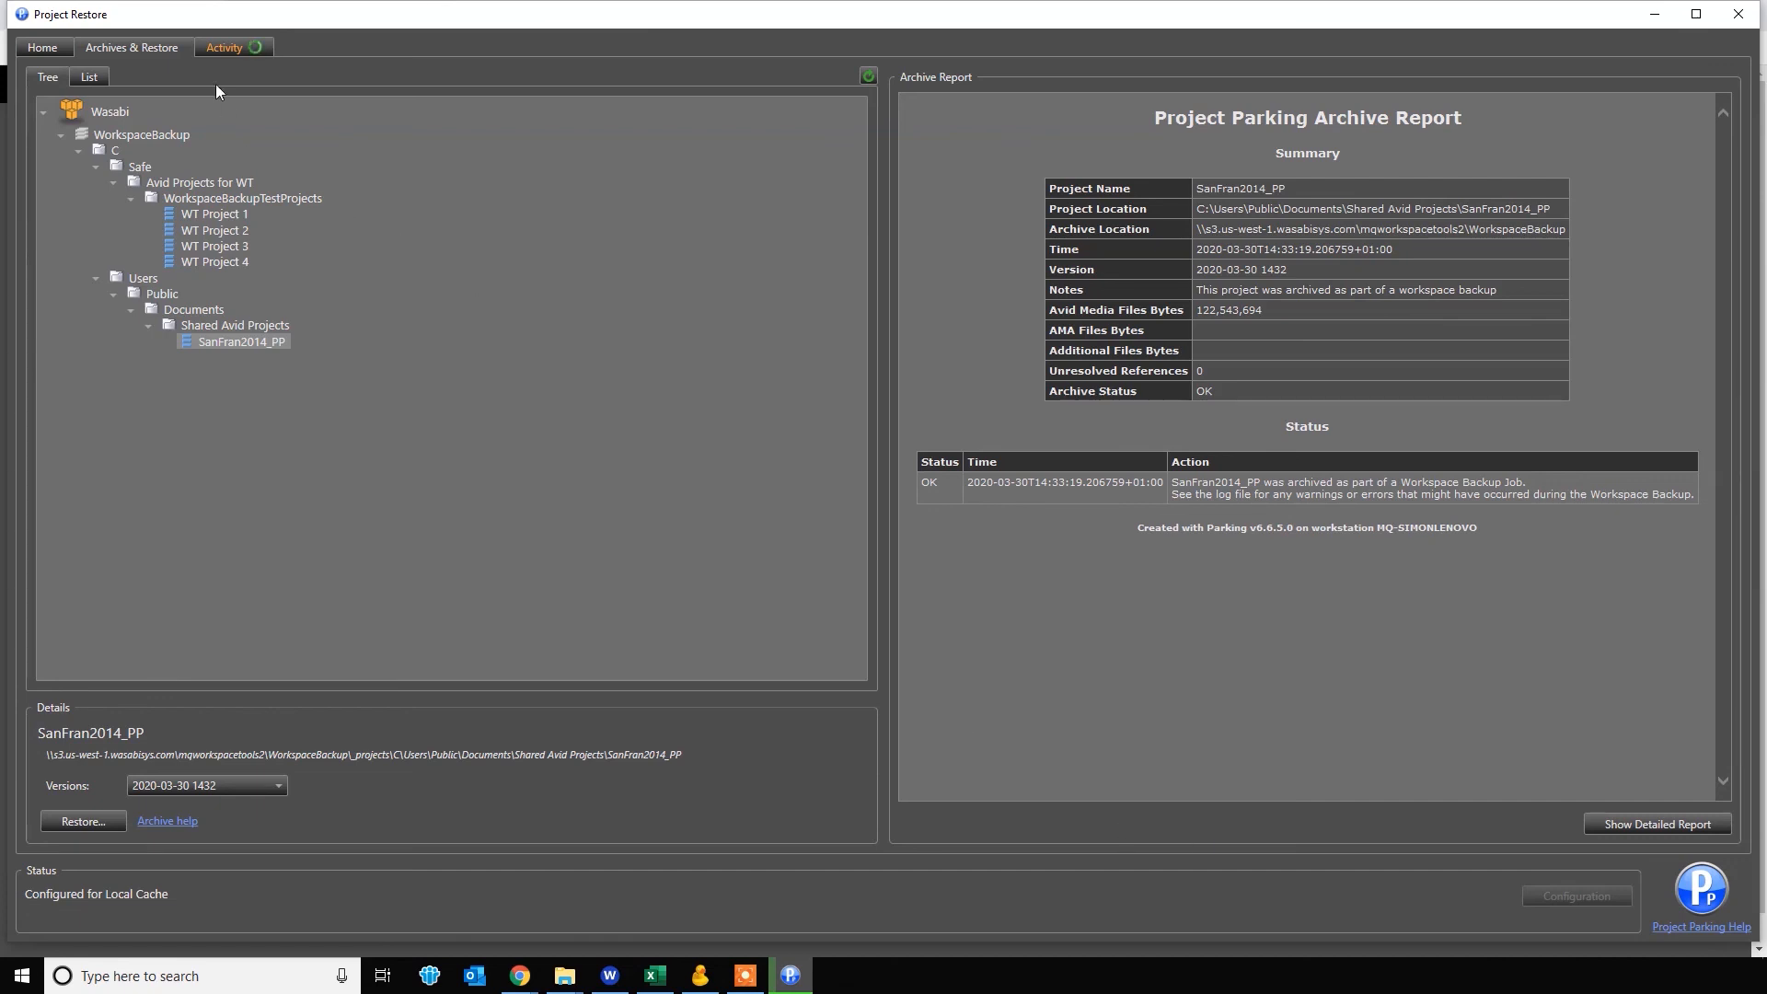
left_click(226, 47)
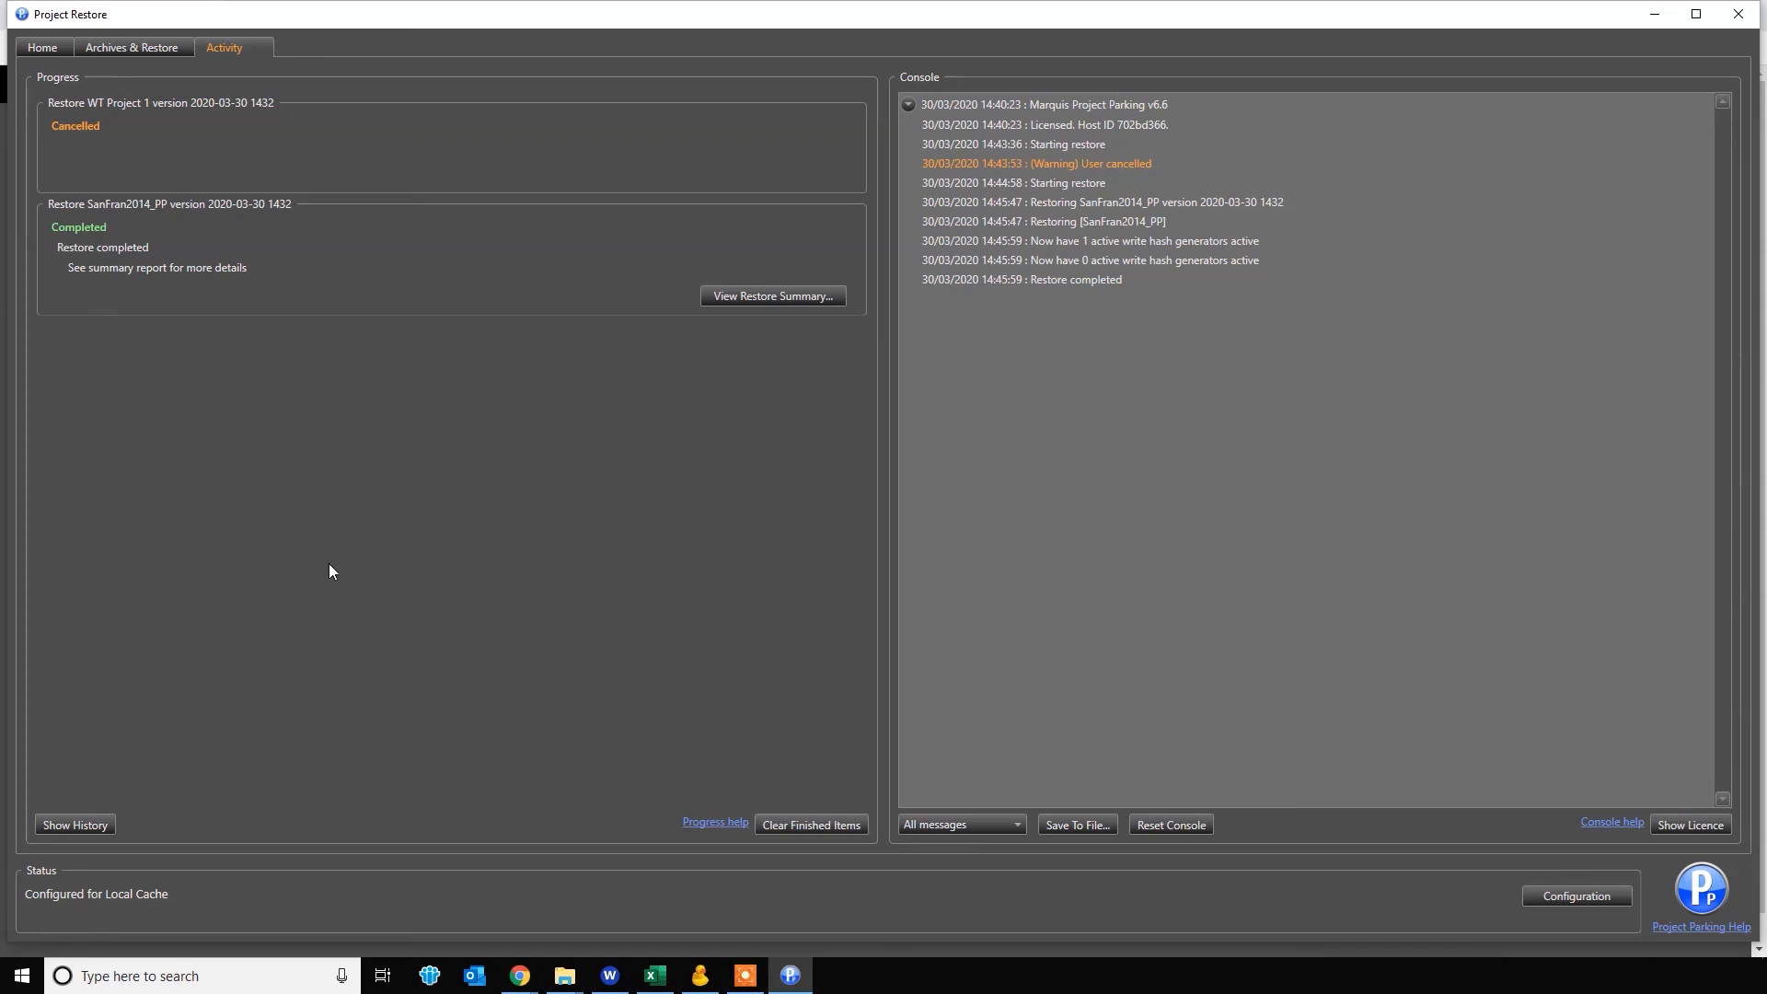
Launch Workspace Restore from the Marquis Workspace Tools programs and reposition its window.
left_click(22, 976)
scroll(189, 669, "down", 10)
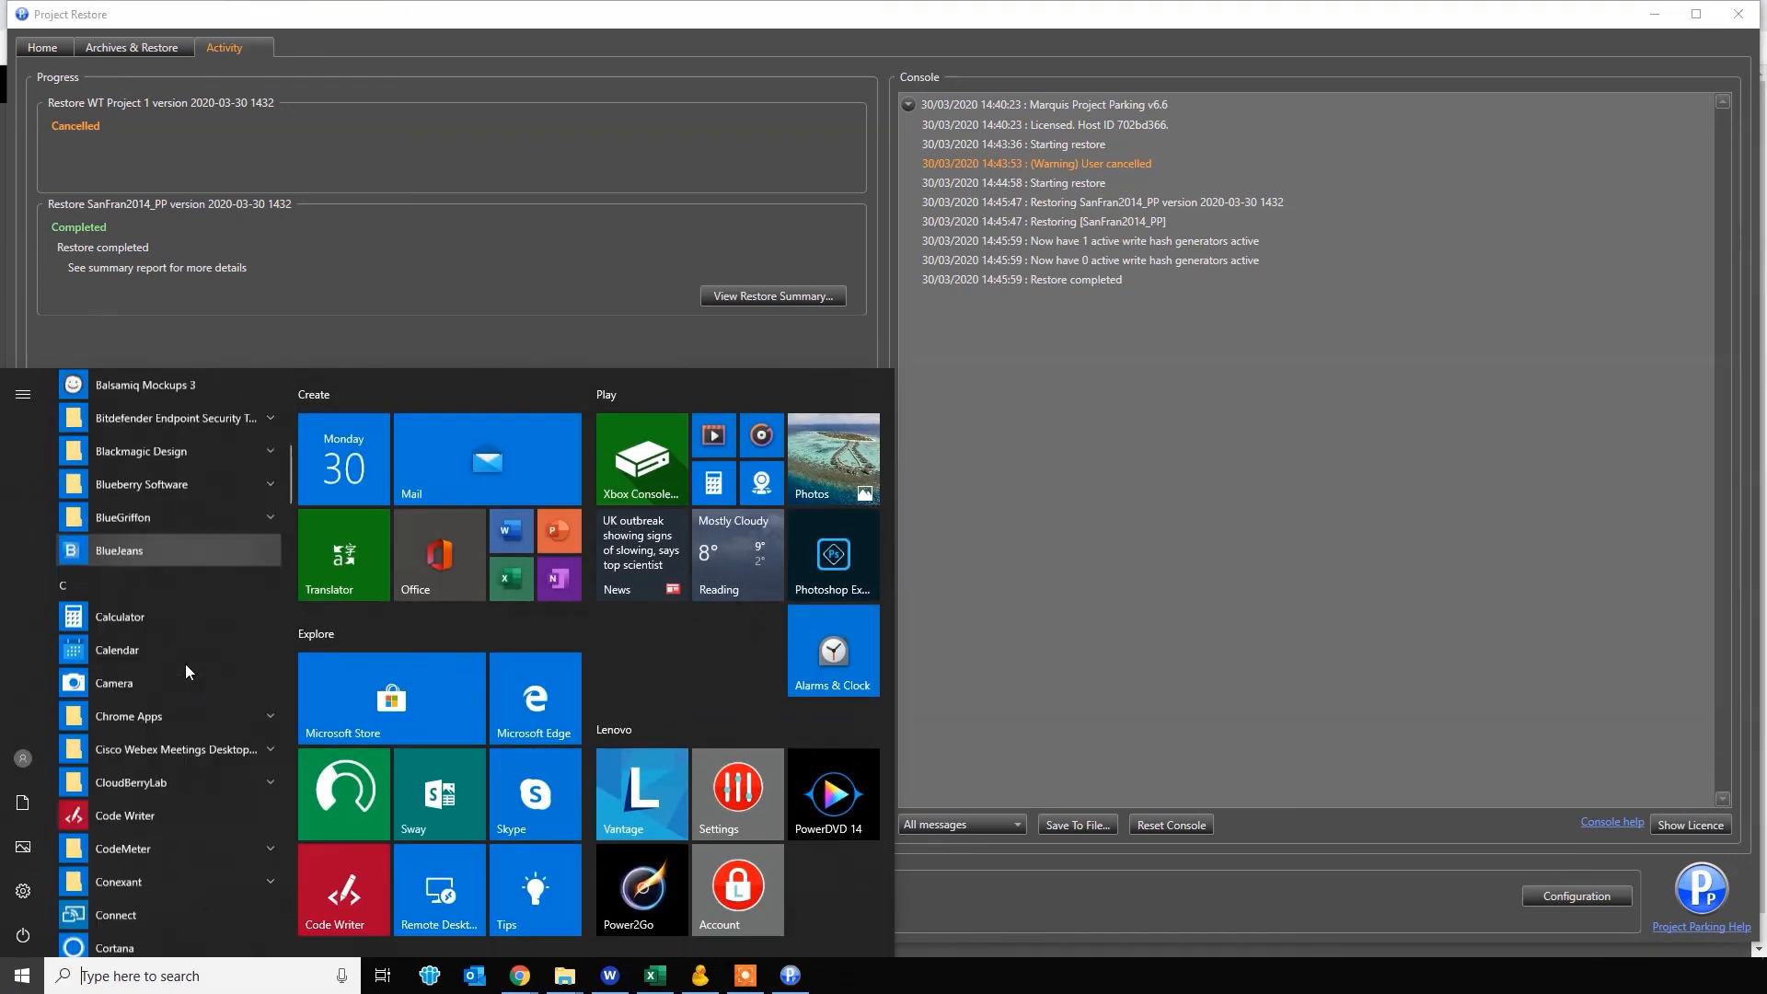
scroll(189, 669, "down", 5)
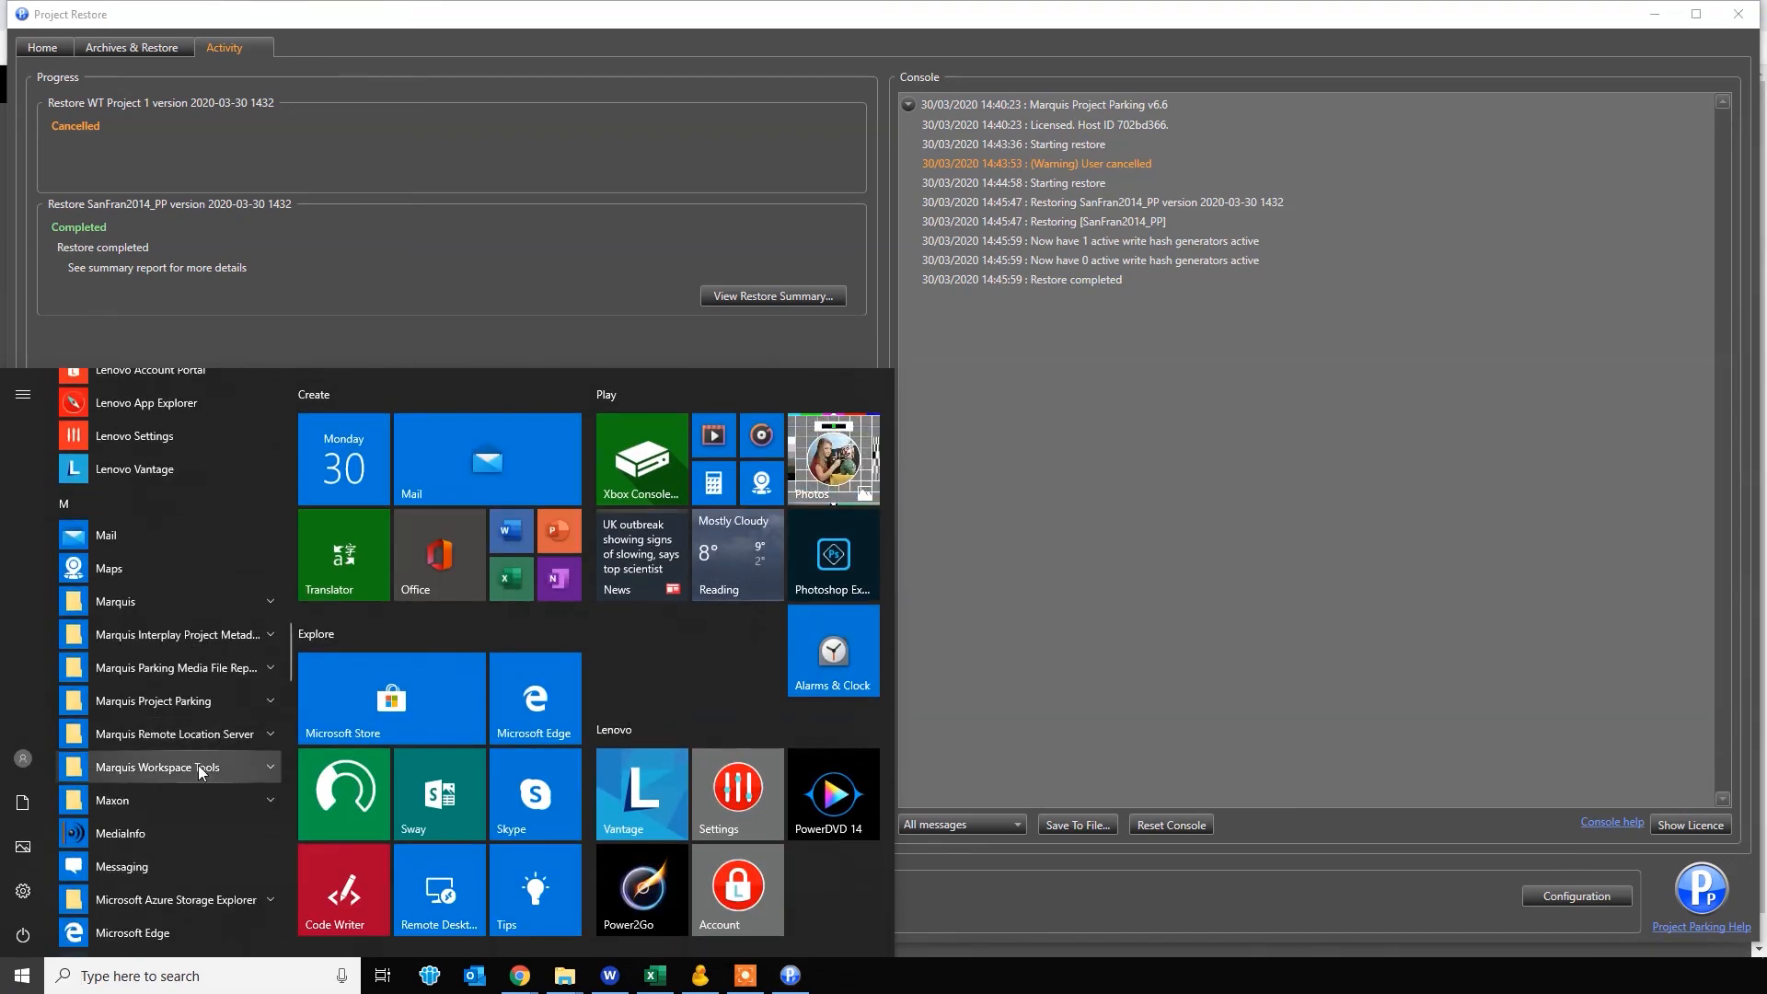
left_click(195, 770)
left_click(166, 835)
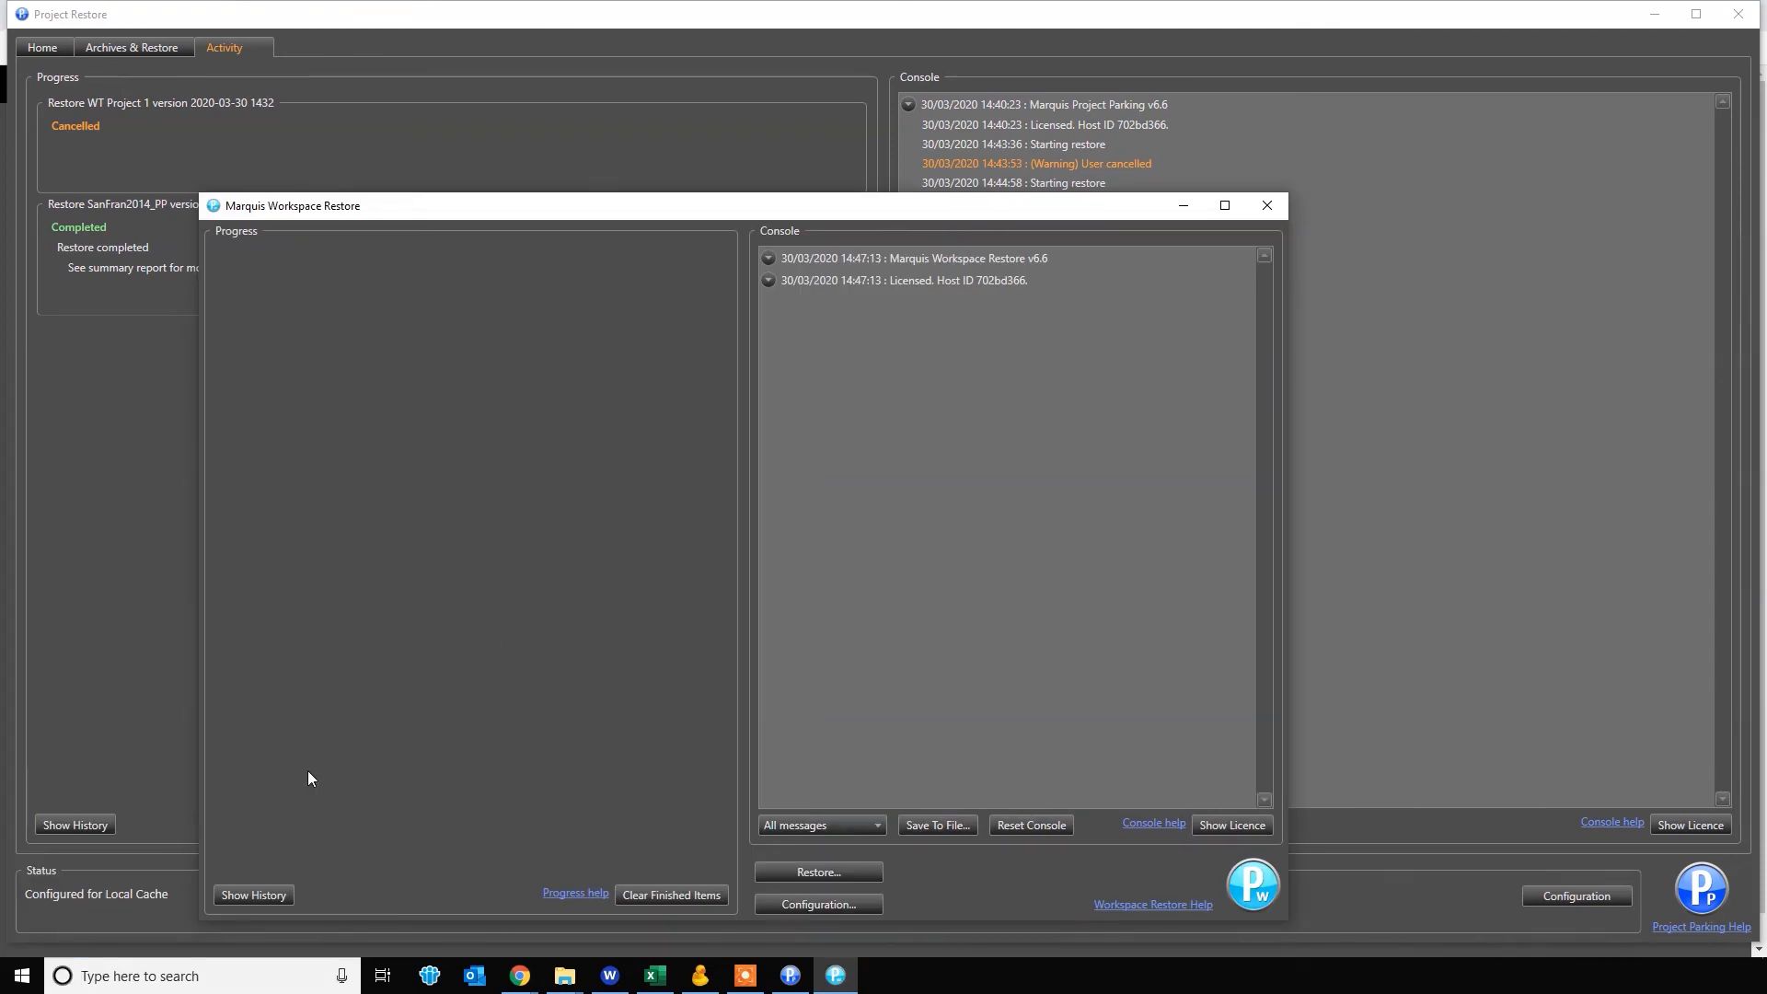
left_click_drag(512, 112, 516, 112)
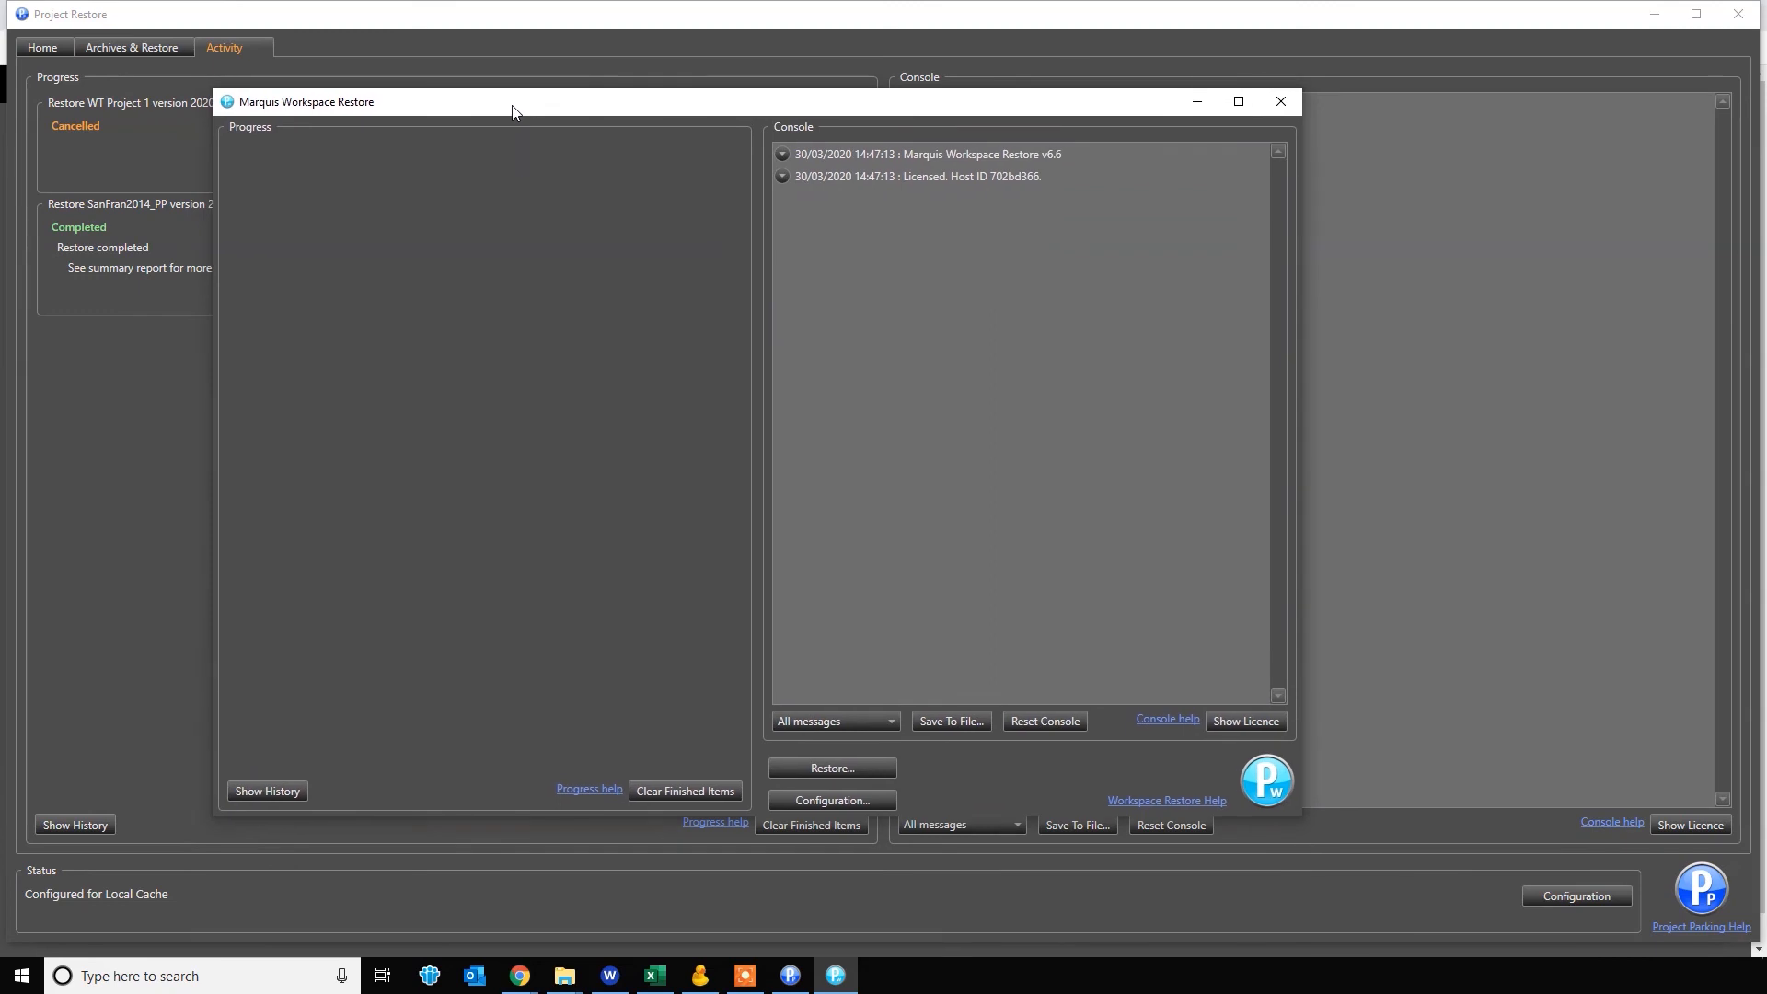
In the Workspace Restore configuration, add an S3 archive location and name the connection Wasabi.
left_click(806, 800)
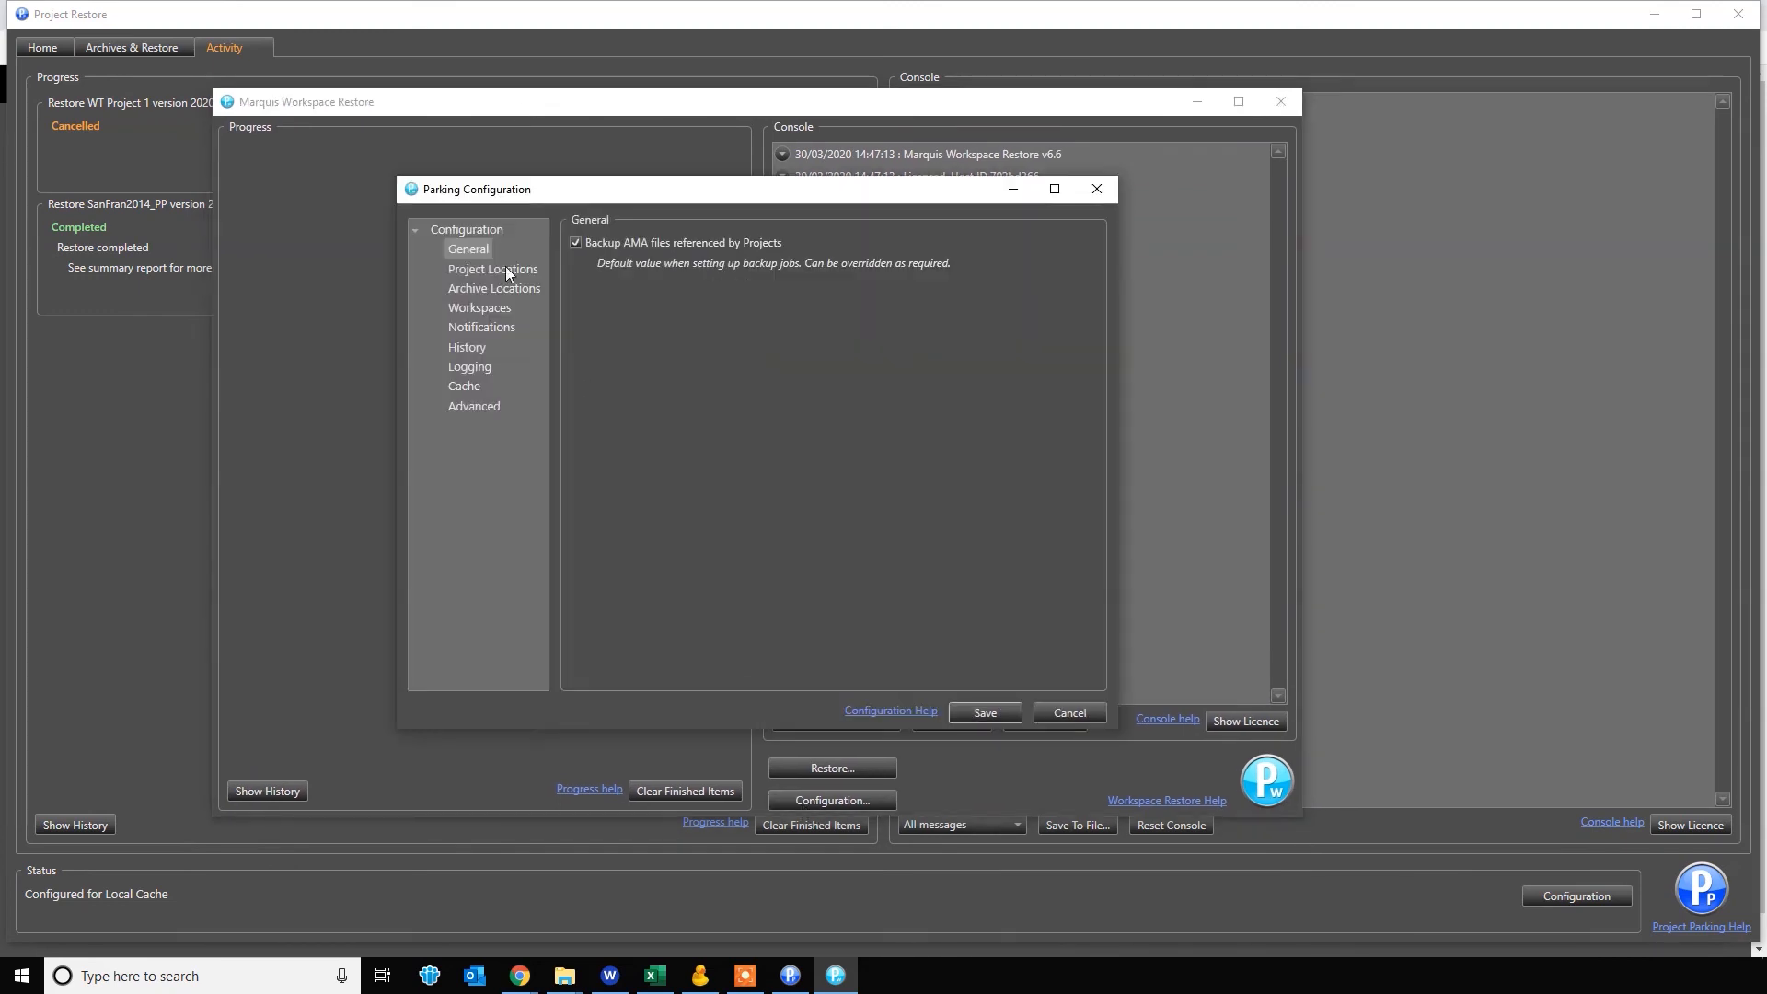
left_click(494, 288)
left_click(1047, 466)
left_click(676, 472)
left_click(856, 515)
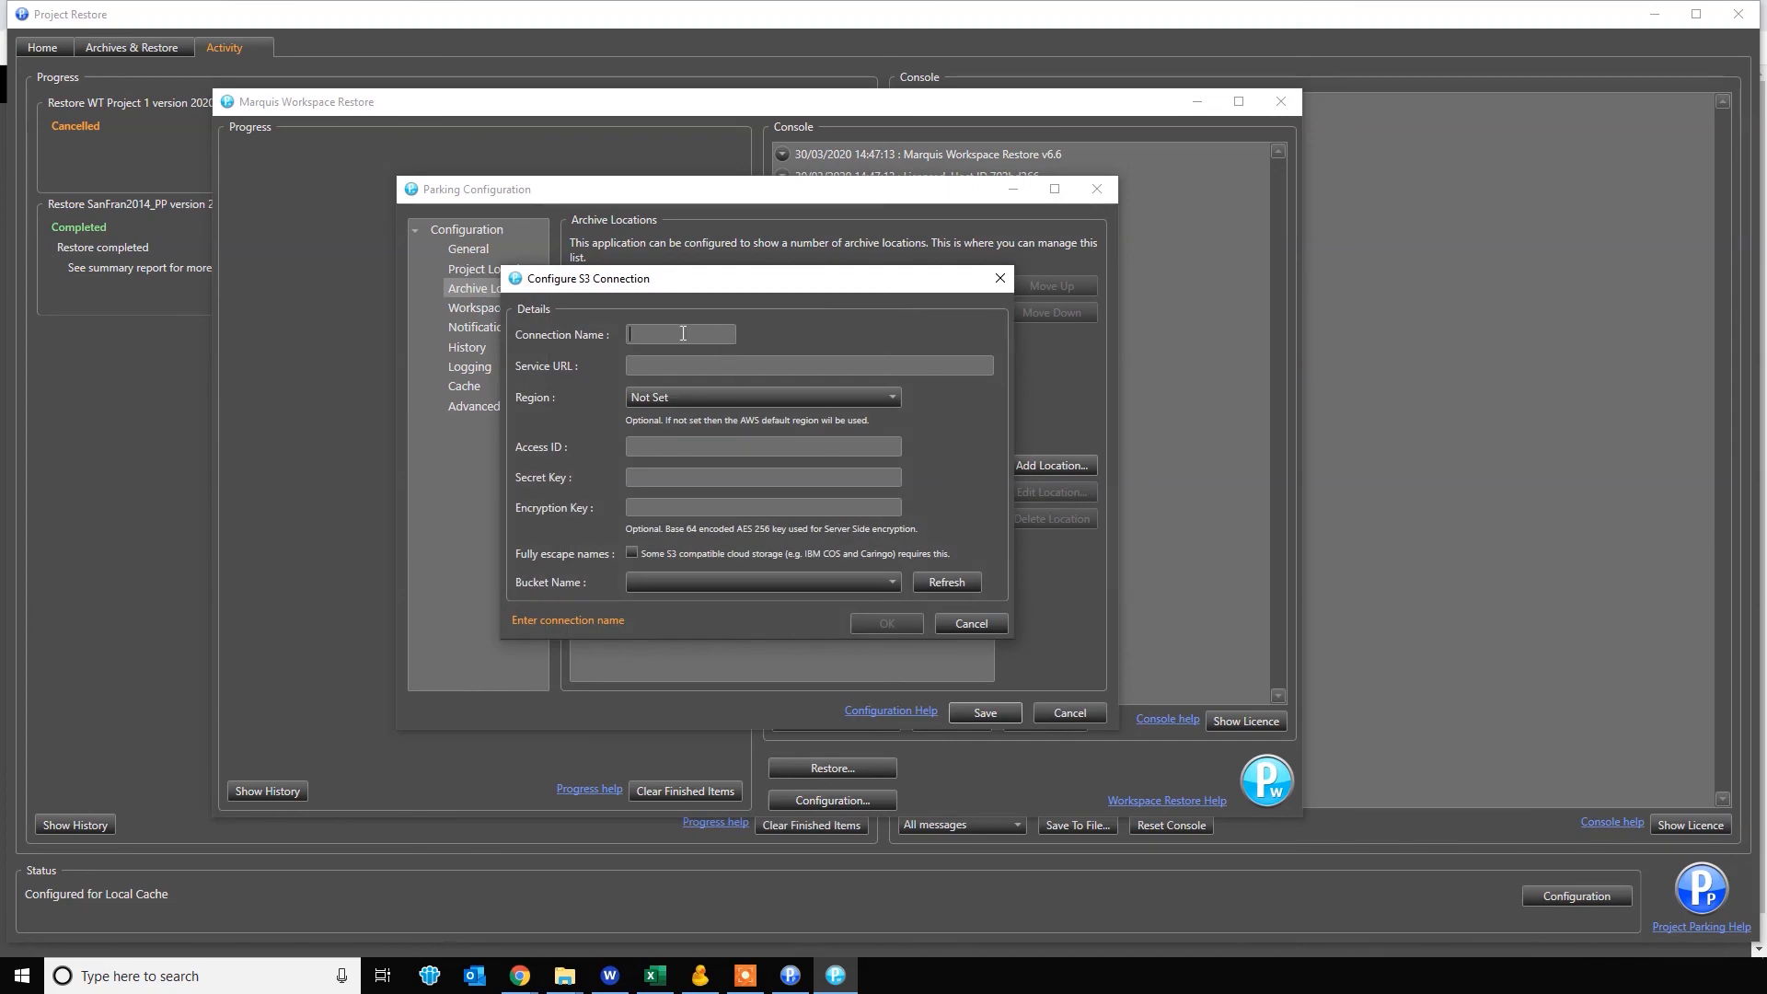
type("Wasabi")
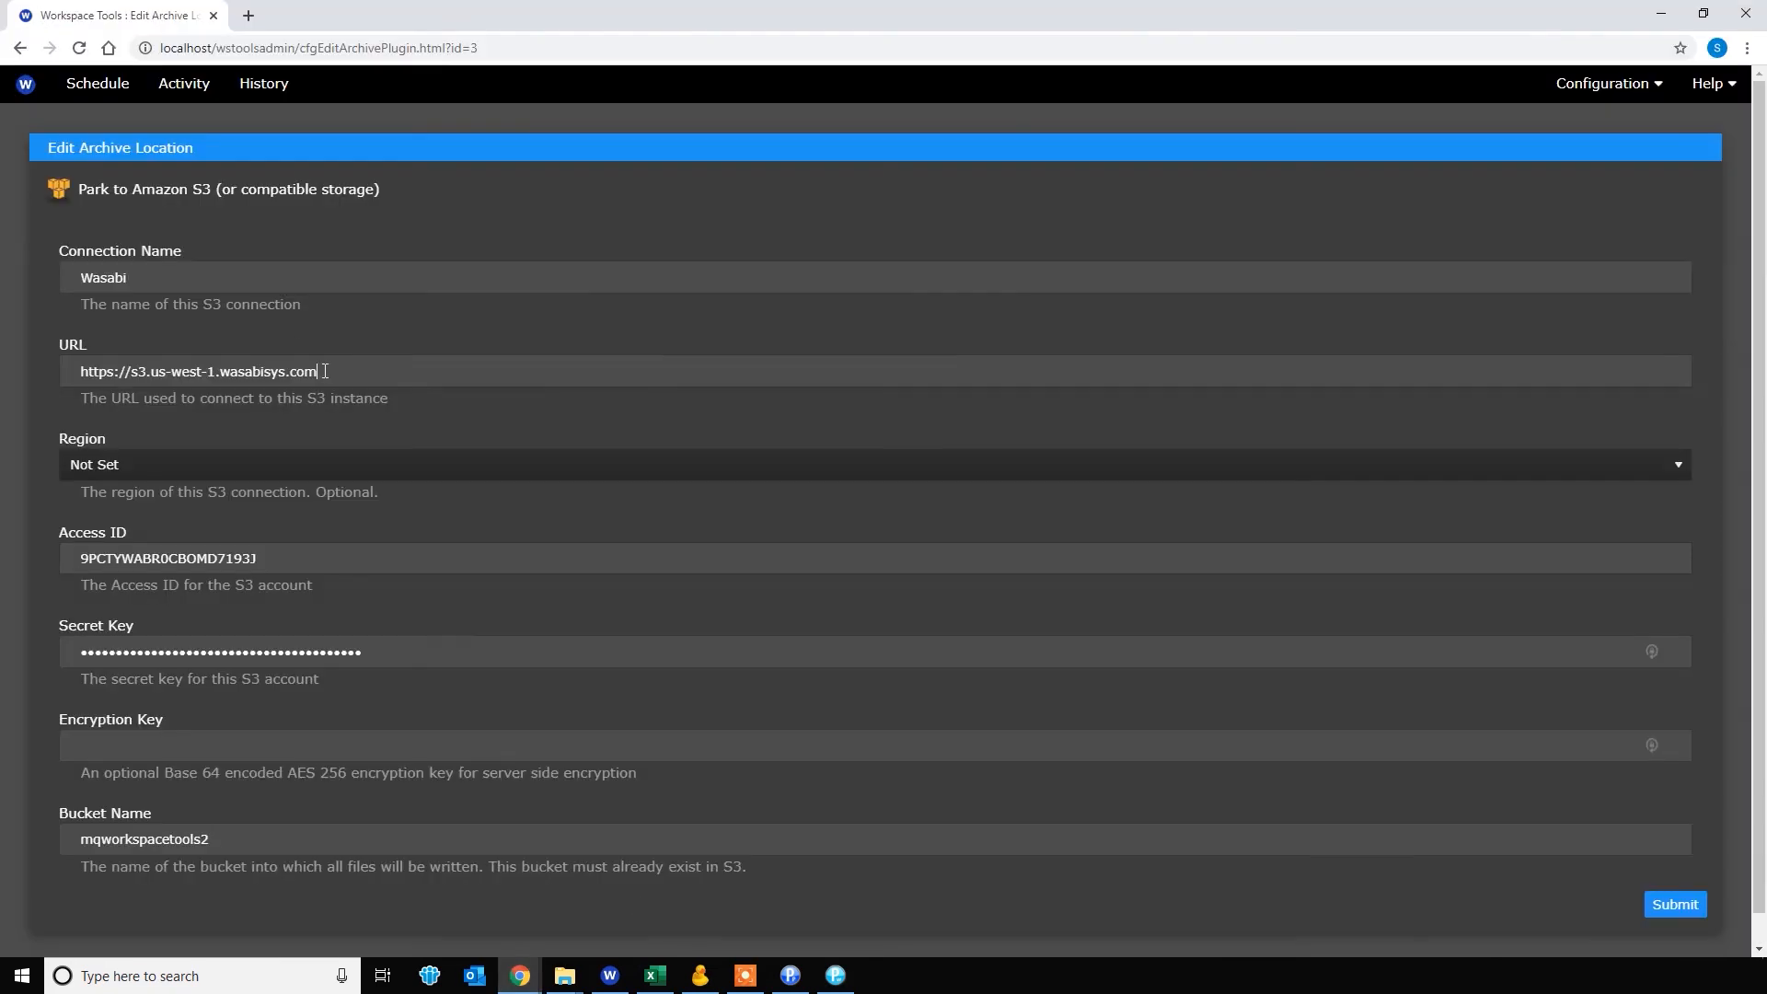
left_click_drag(317, 371, 70, 366)
key("ctrl+c")
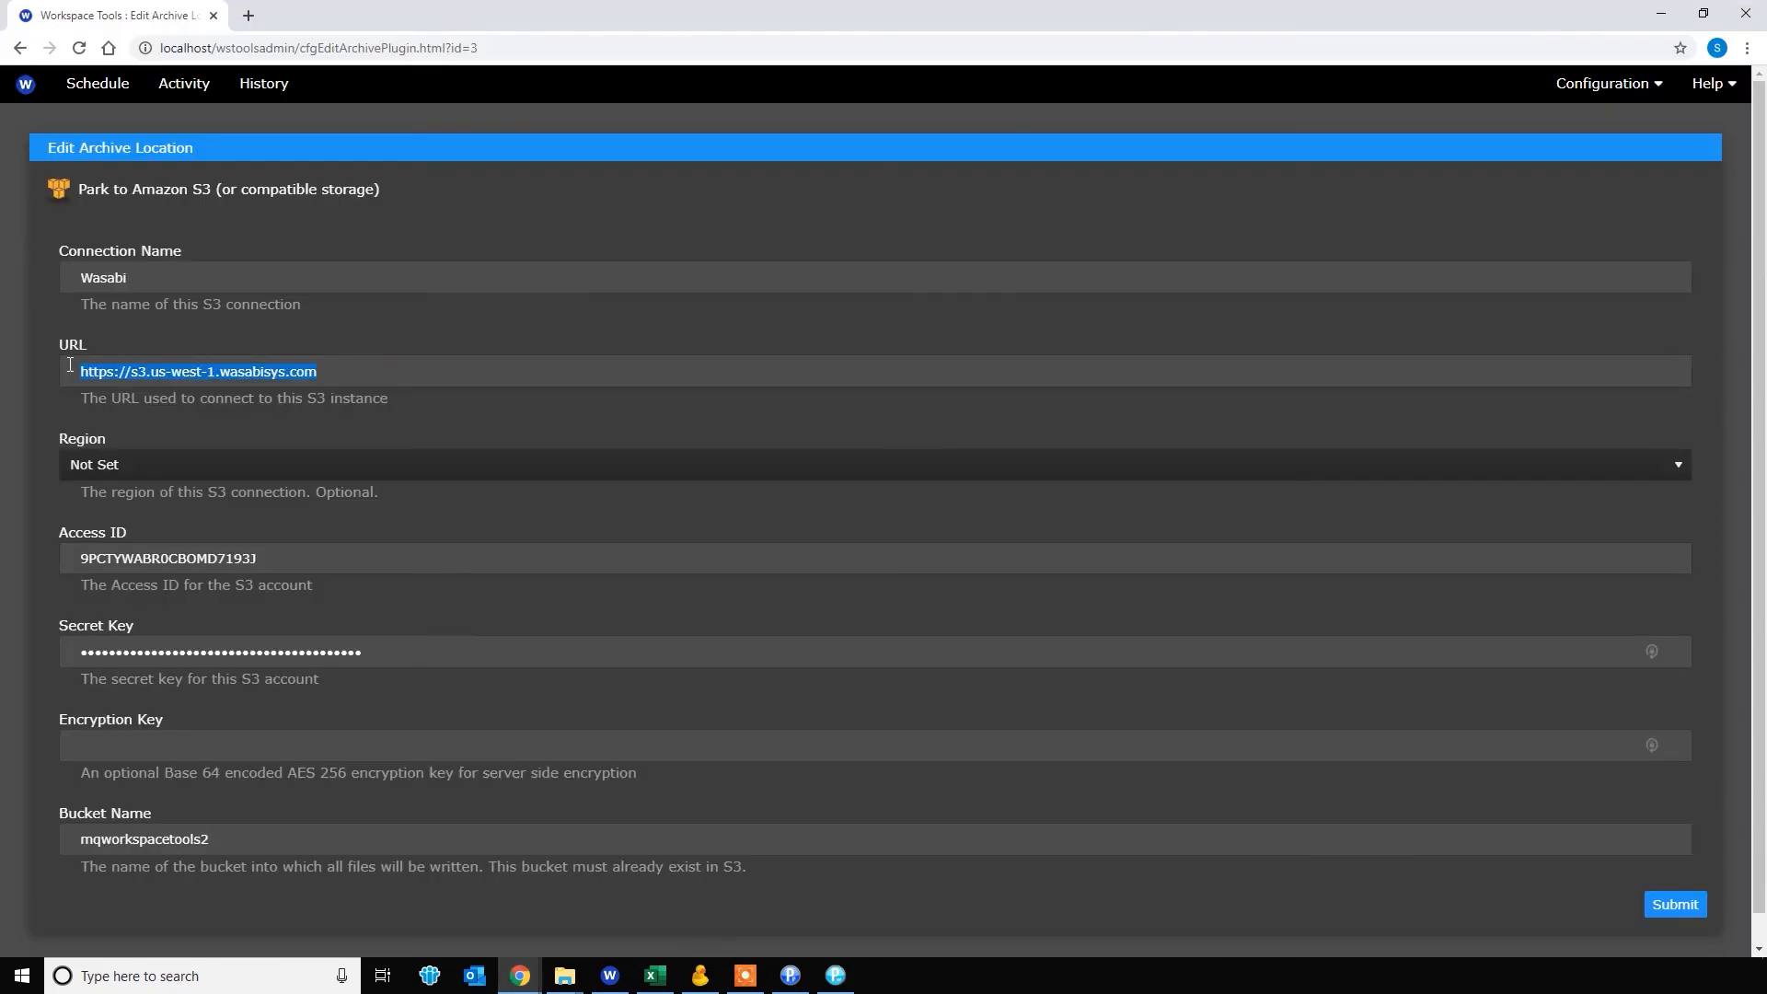
left_click(791, 975)
left_click(649, 366)
right_click(649, 369)
left_click(688, 419)
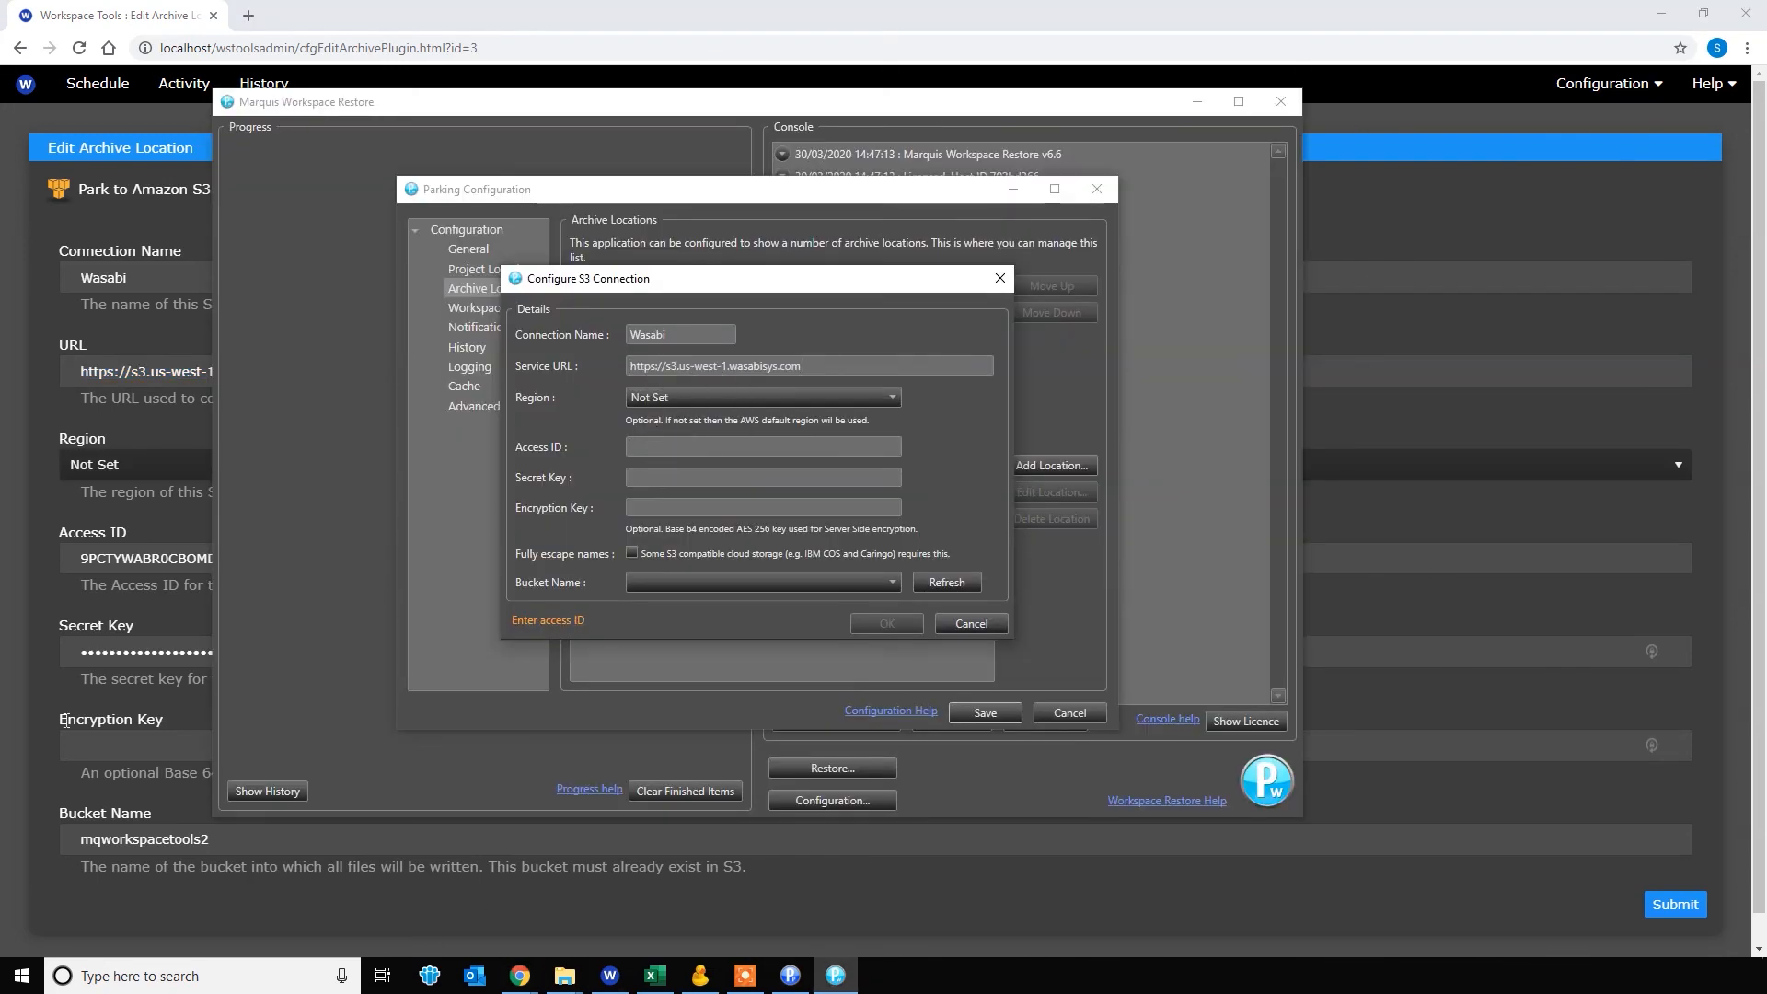
Copy the Access ID from the web archive settings into the S3 connection in Workspace Restore, and paste the account's secret key.
left_click(485, 918)
left_click_drag(77, 559, 267, 563)
key("ctrl+c")
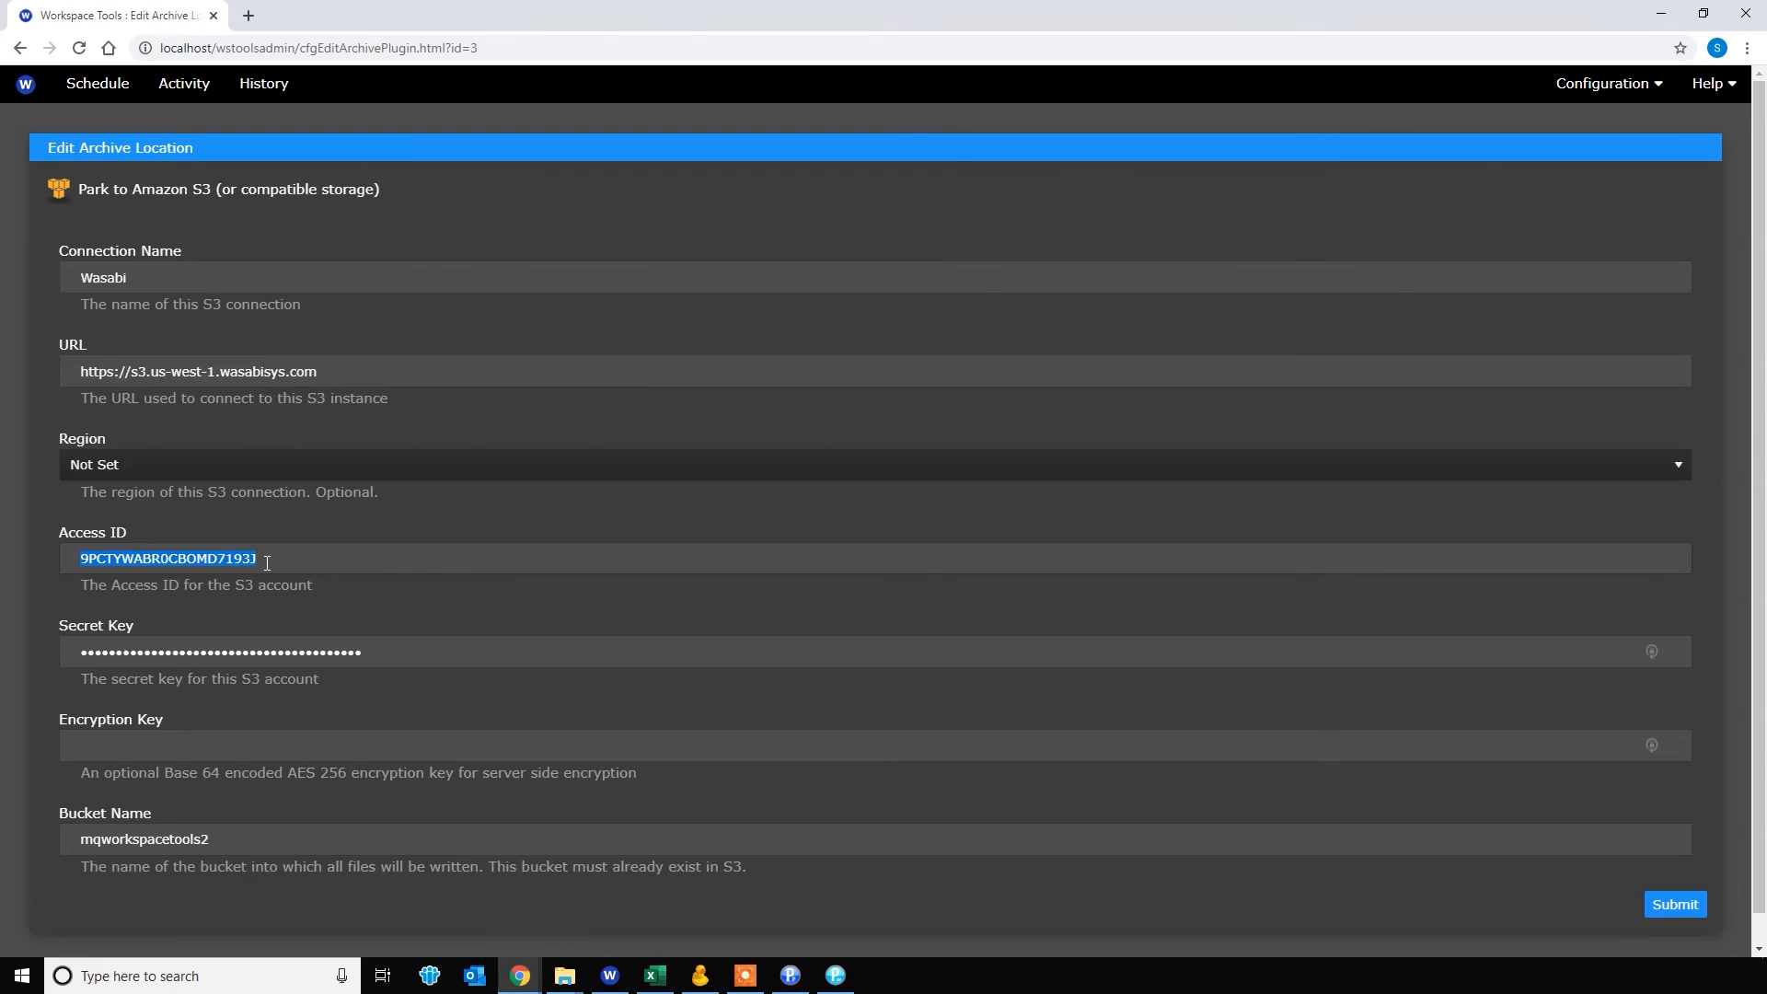
left_click(835, 975)
right_click(760, 449)
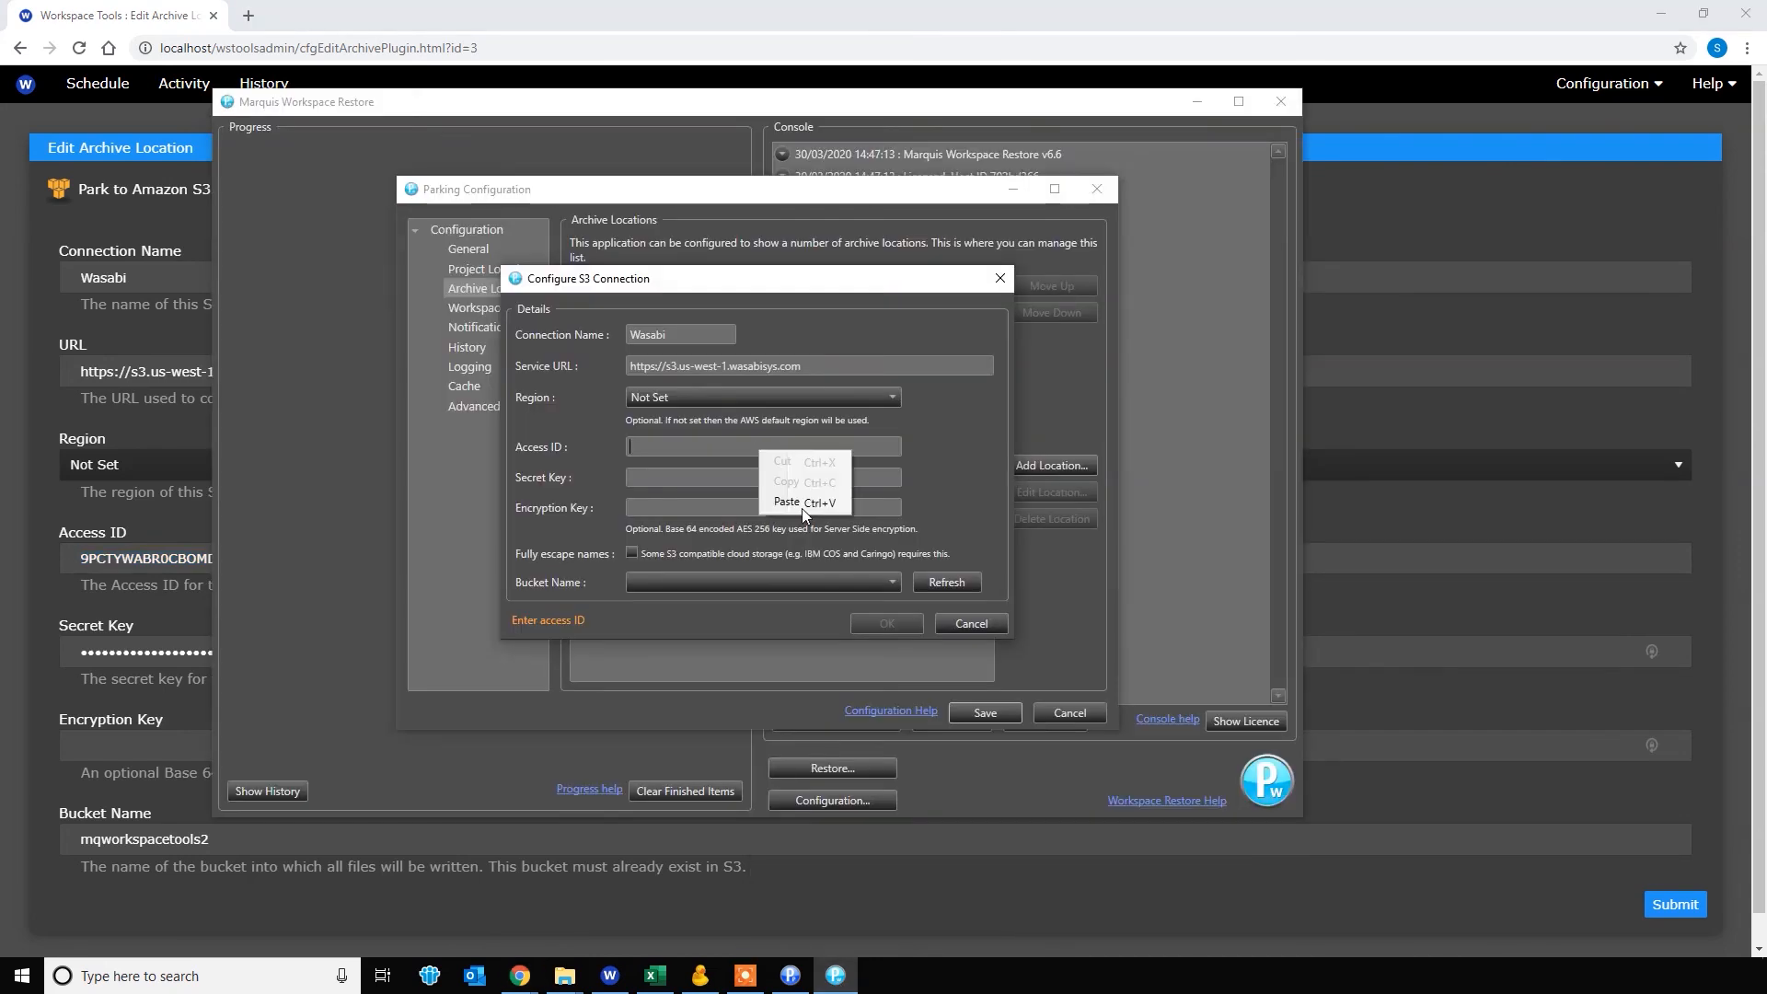
left_click(781, 501)
right_click(691, 478)
left_click(742, 534)
Refresh the bucket list, choose mqworkspacetools2 for the Wasabi connection, and save the archive location in the configuration.
left_click(953, 580)
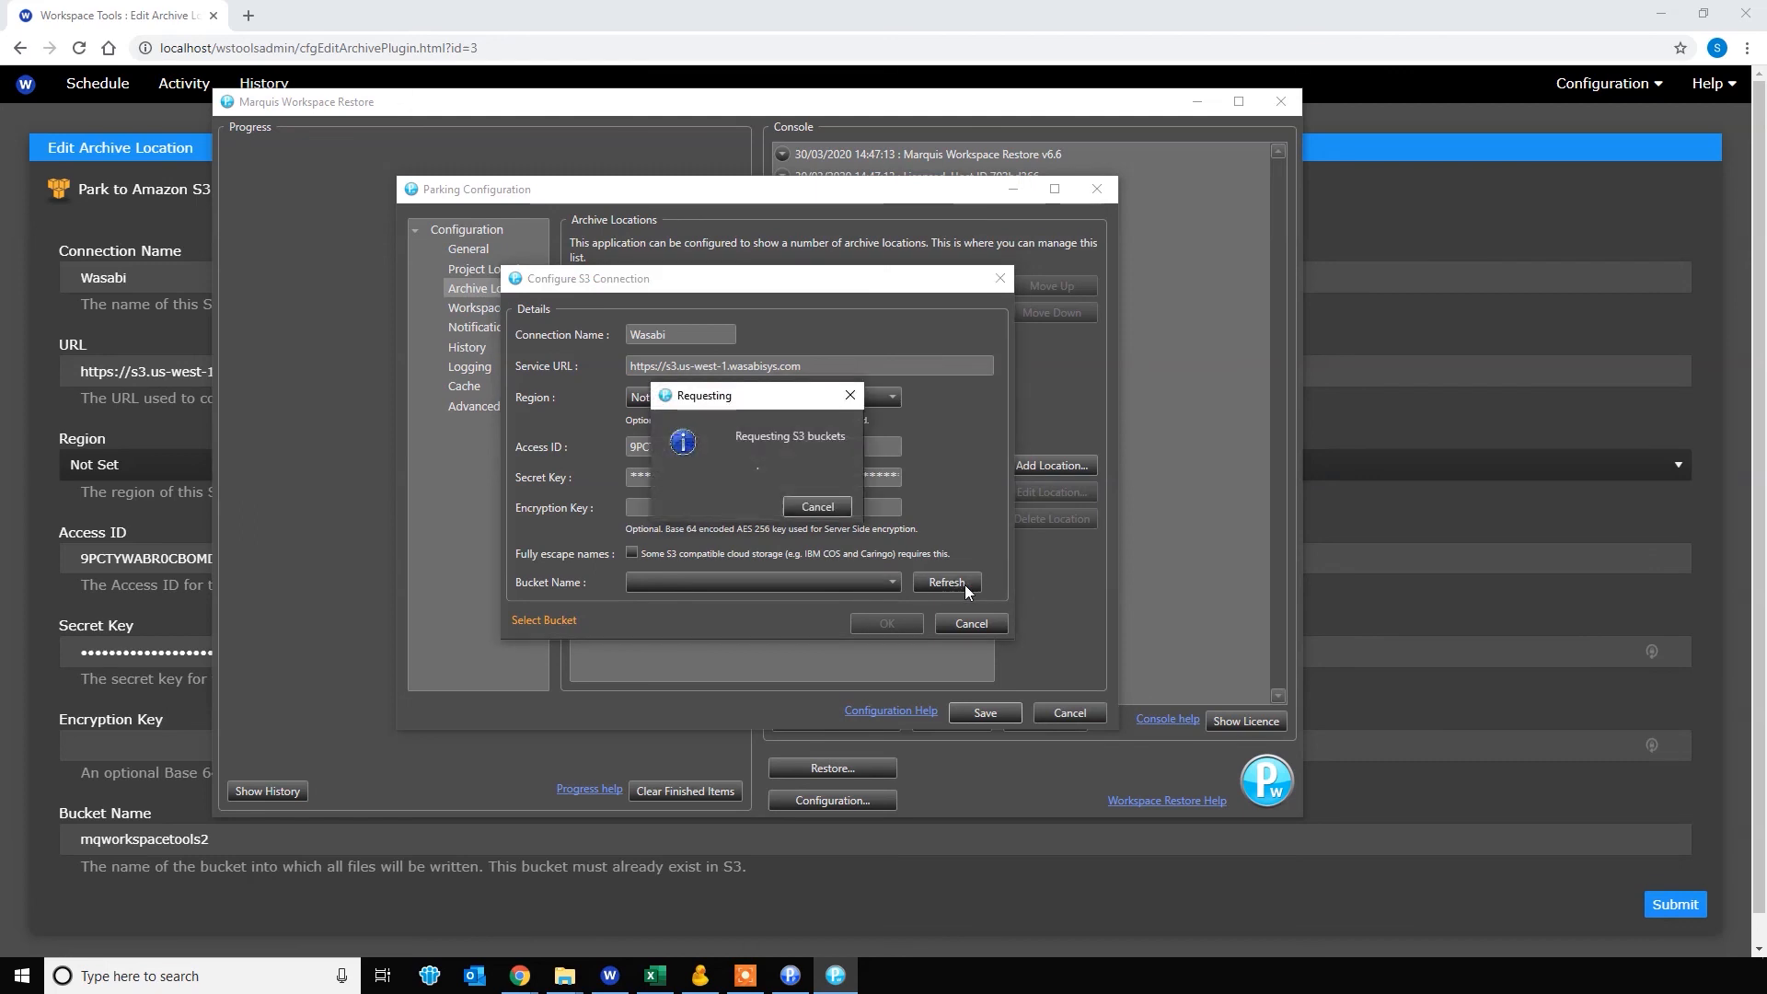
left_click(884, 583)
left_click(646, 623)
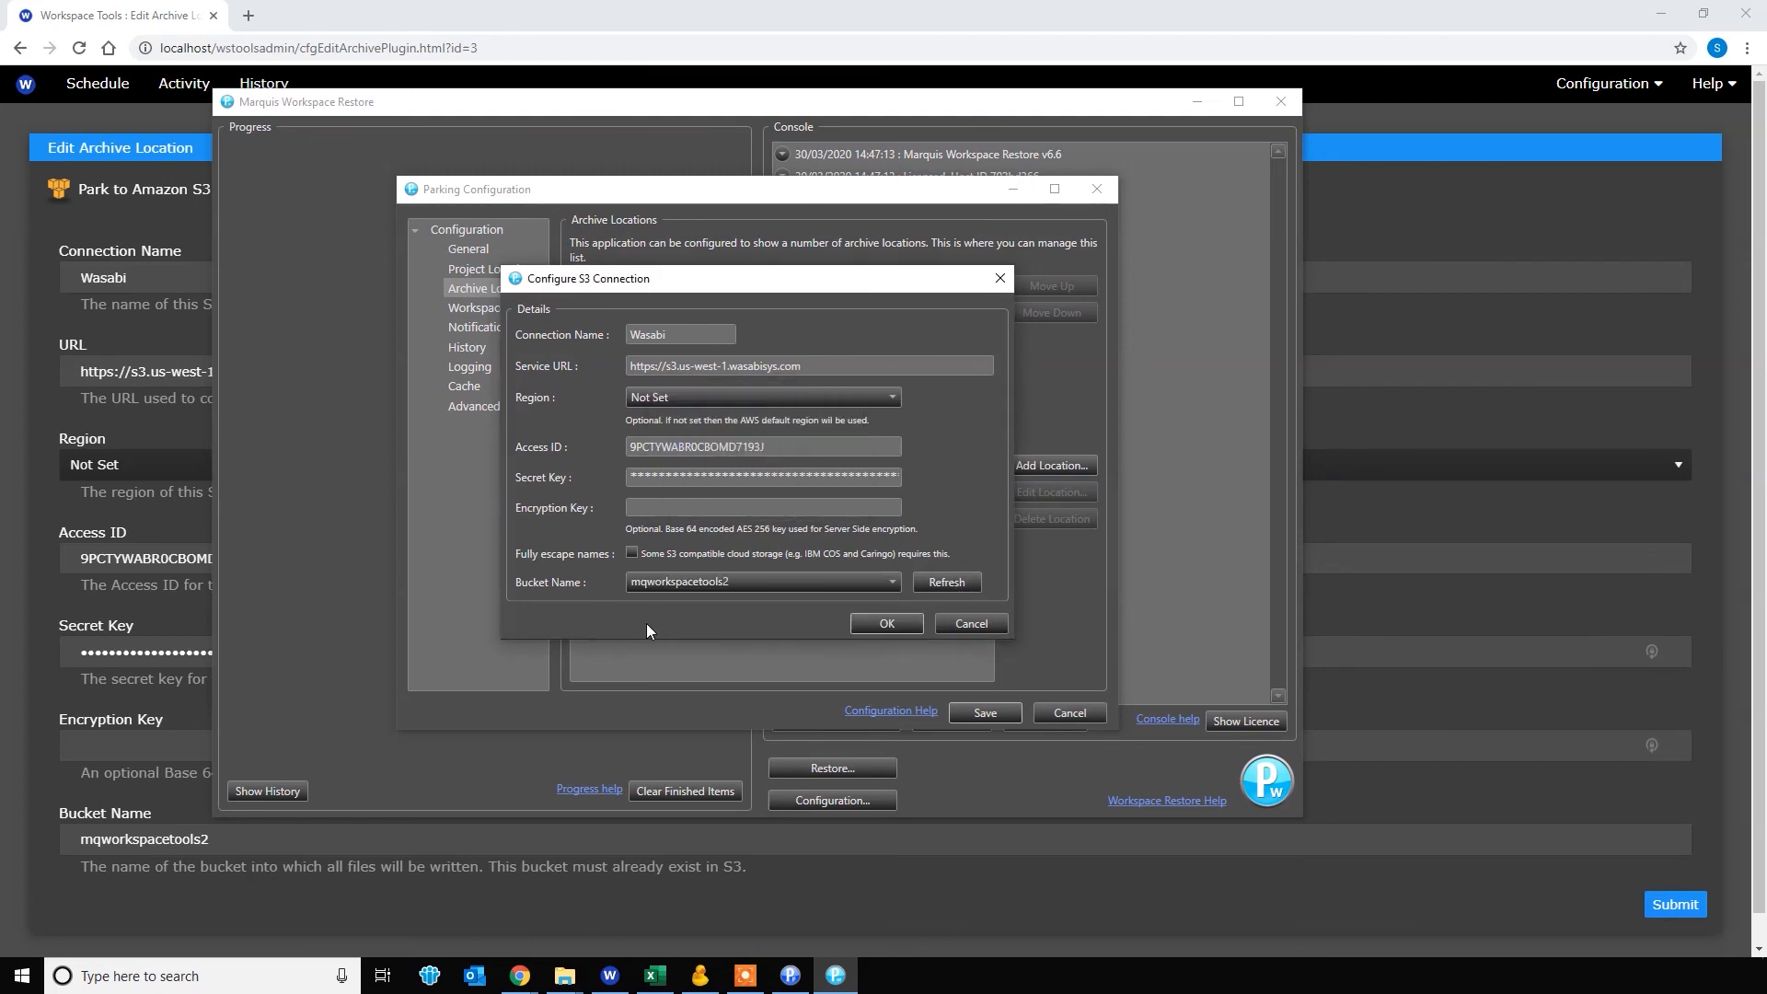
left_click(885, 624)
left_click(819, 513)
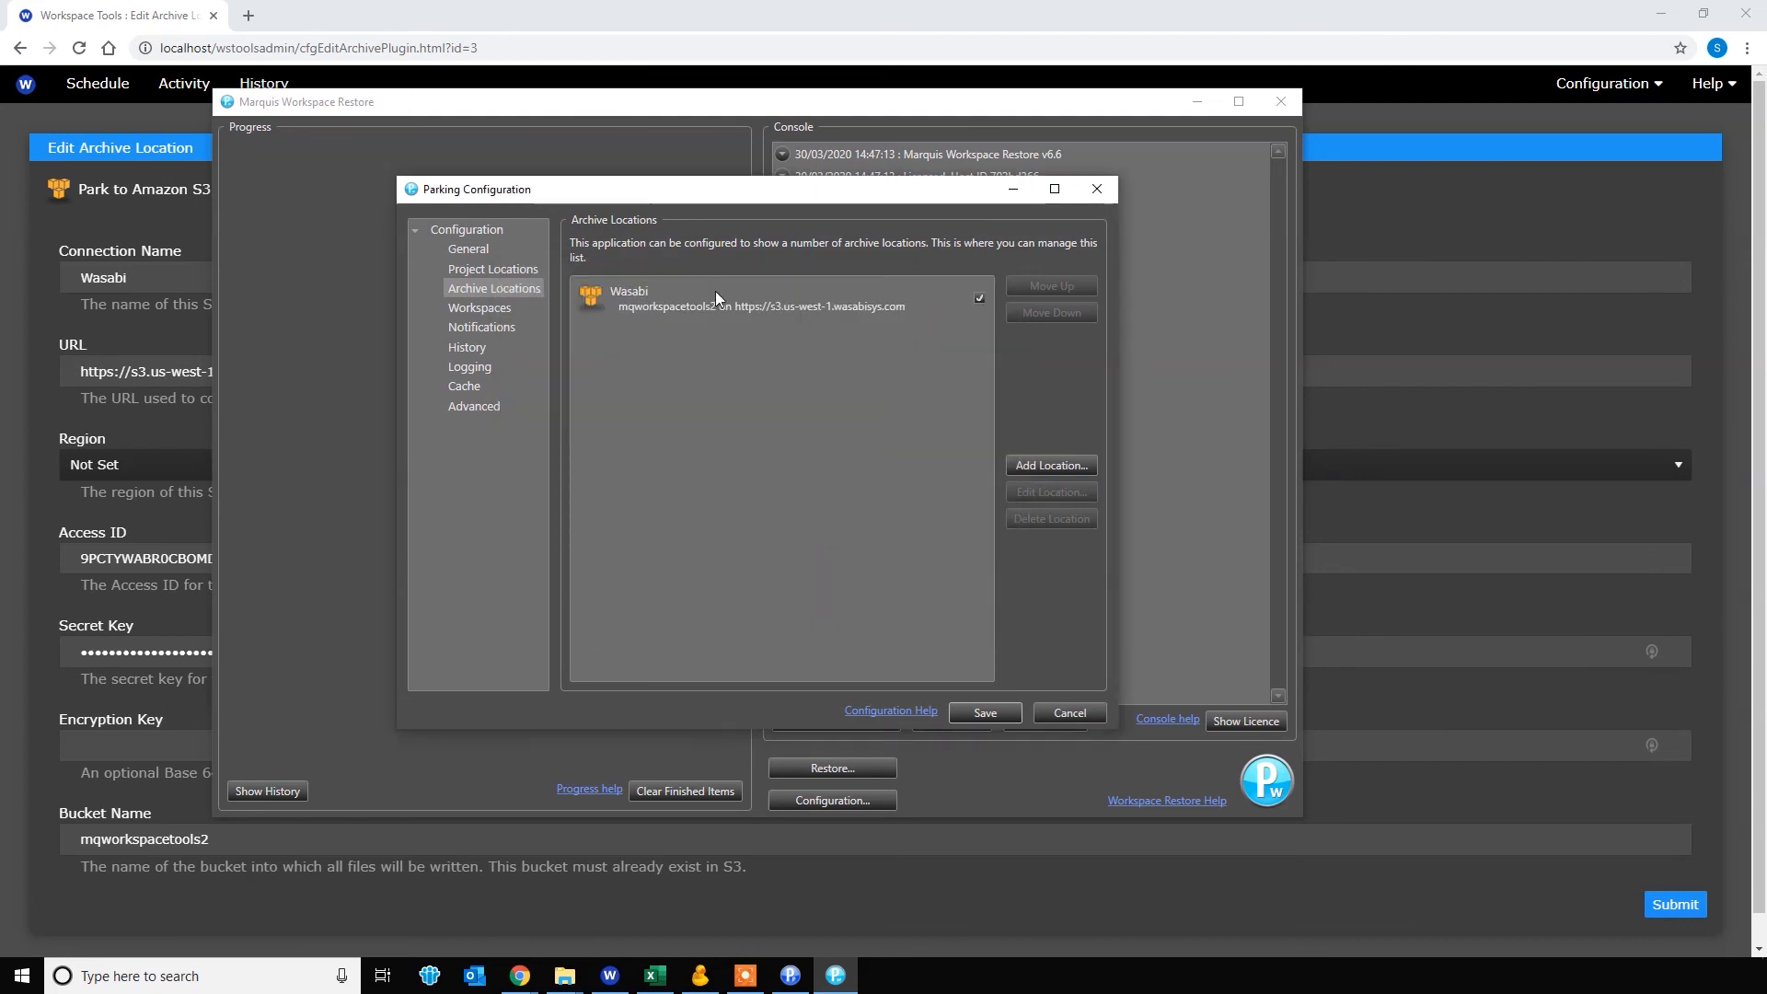
left_click(957, 714)
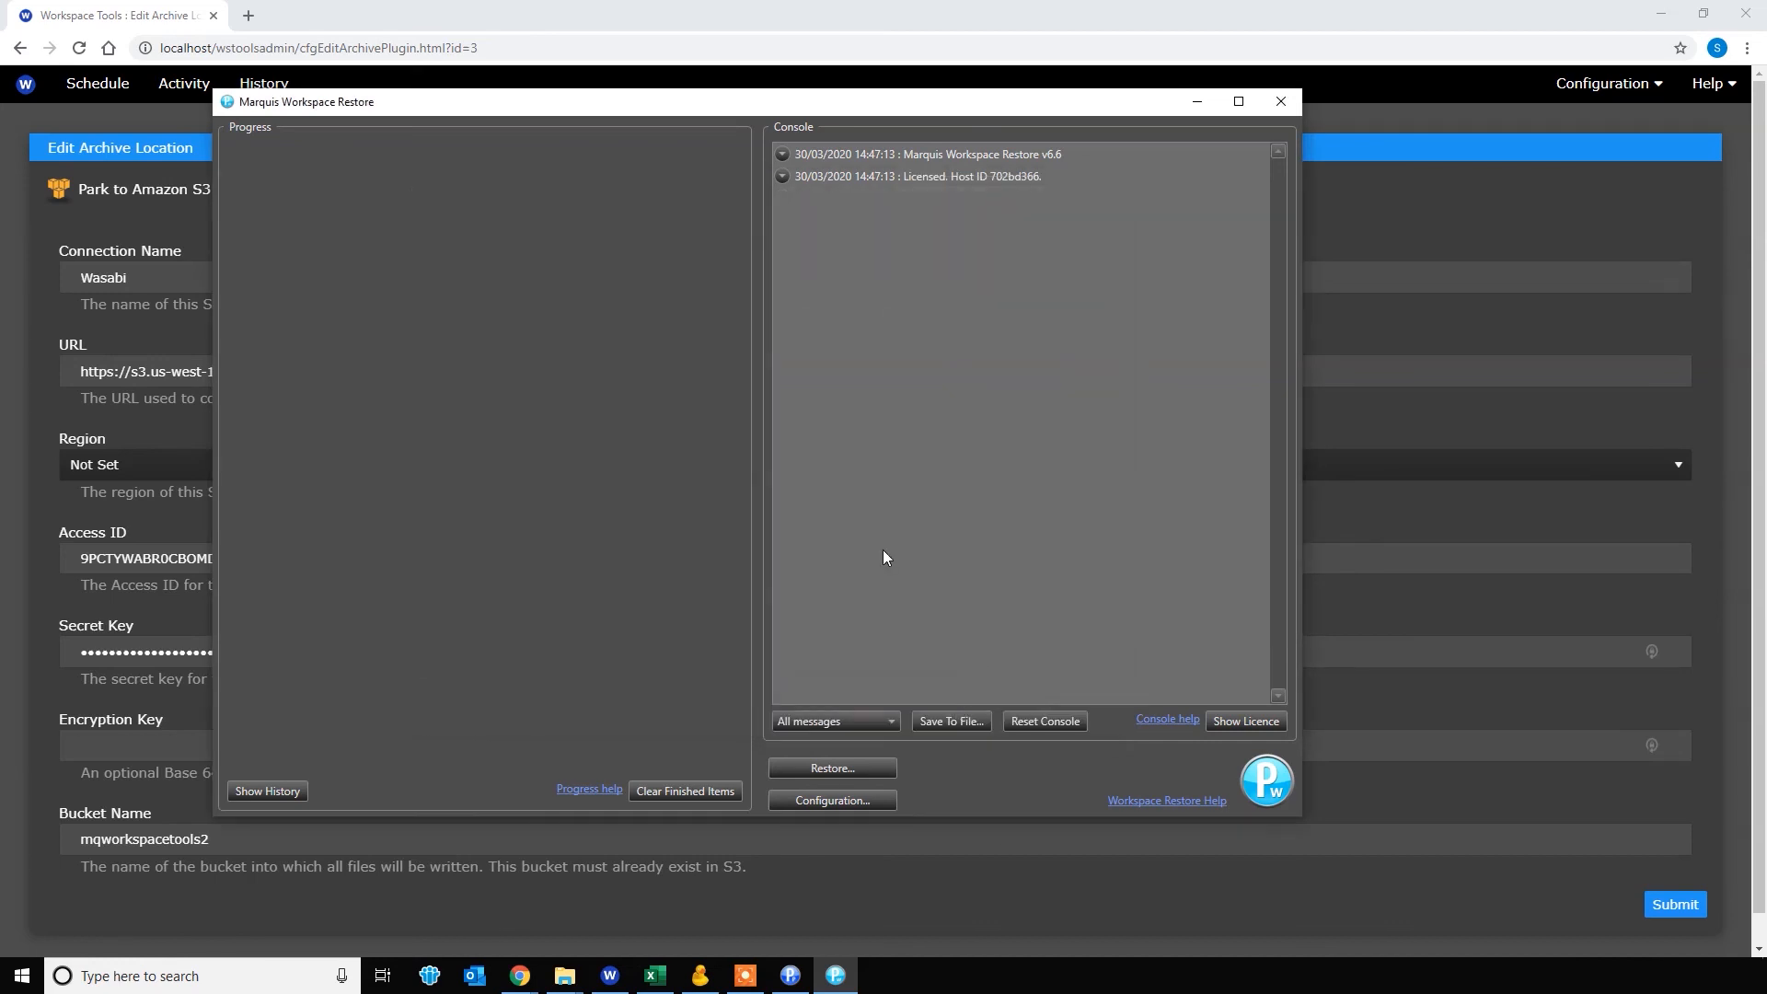
Open the workspace restore details and exclude the mqwslt1 and windows source workspaces from the restore.
left_click(821, 766)
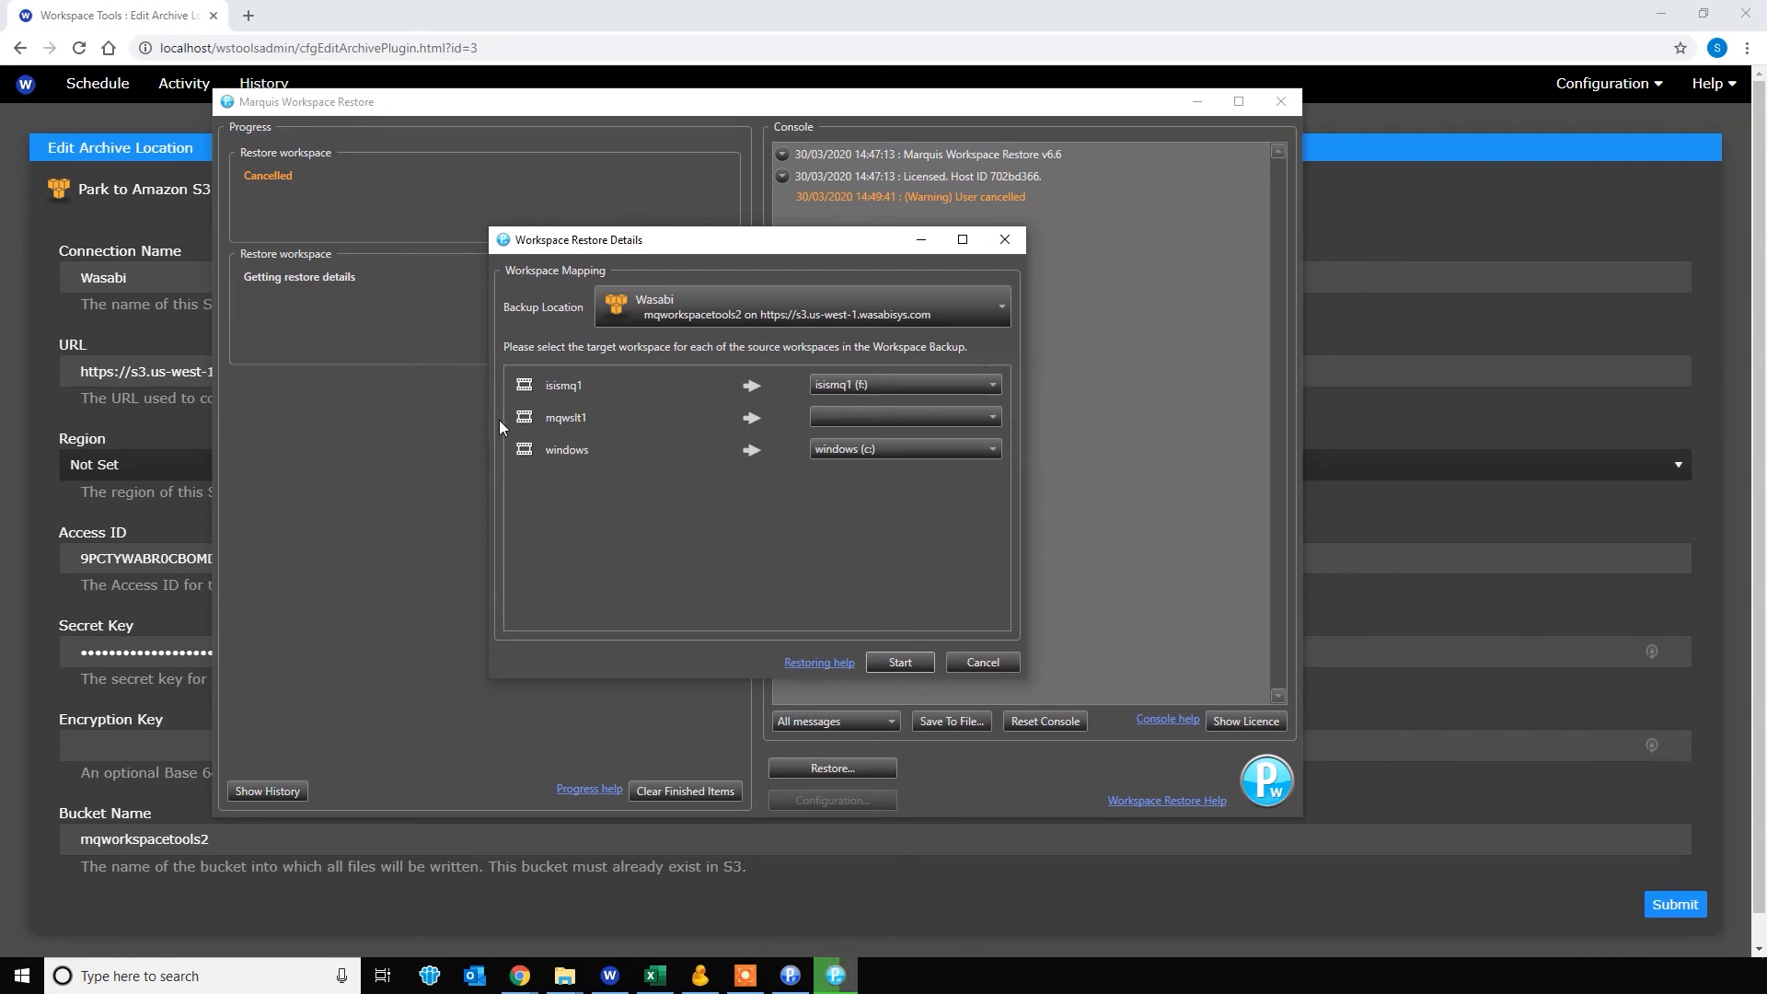
left_click(989, 421)
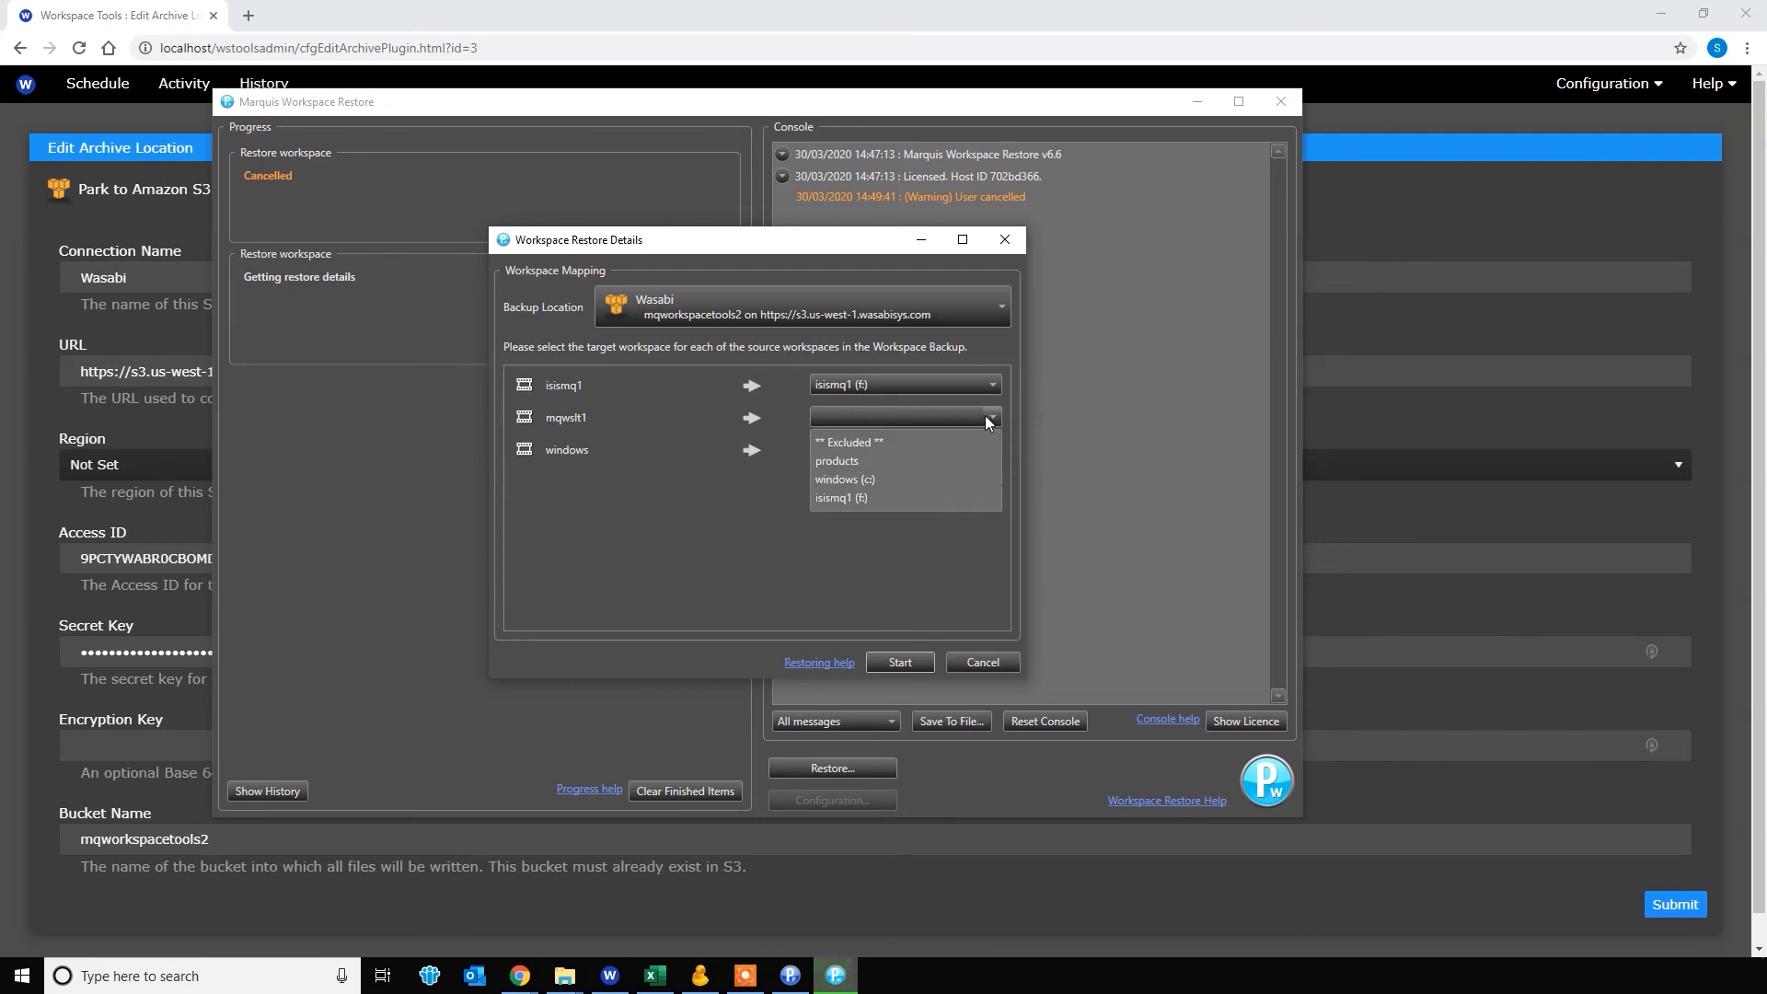
left_click(930, 439)
left_click(992, 449)
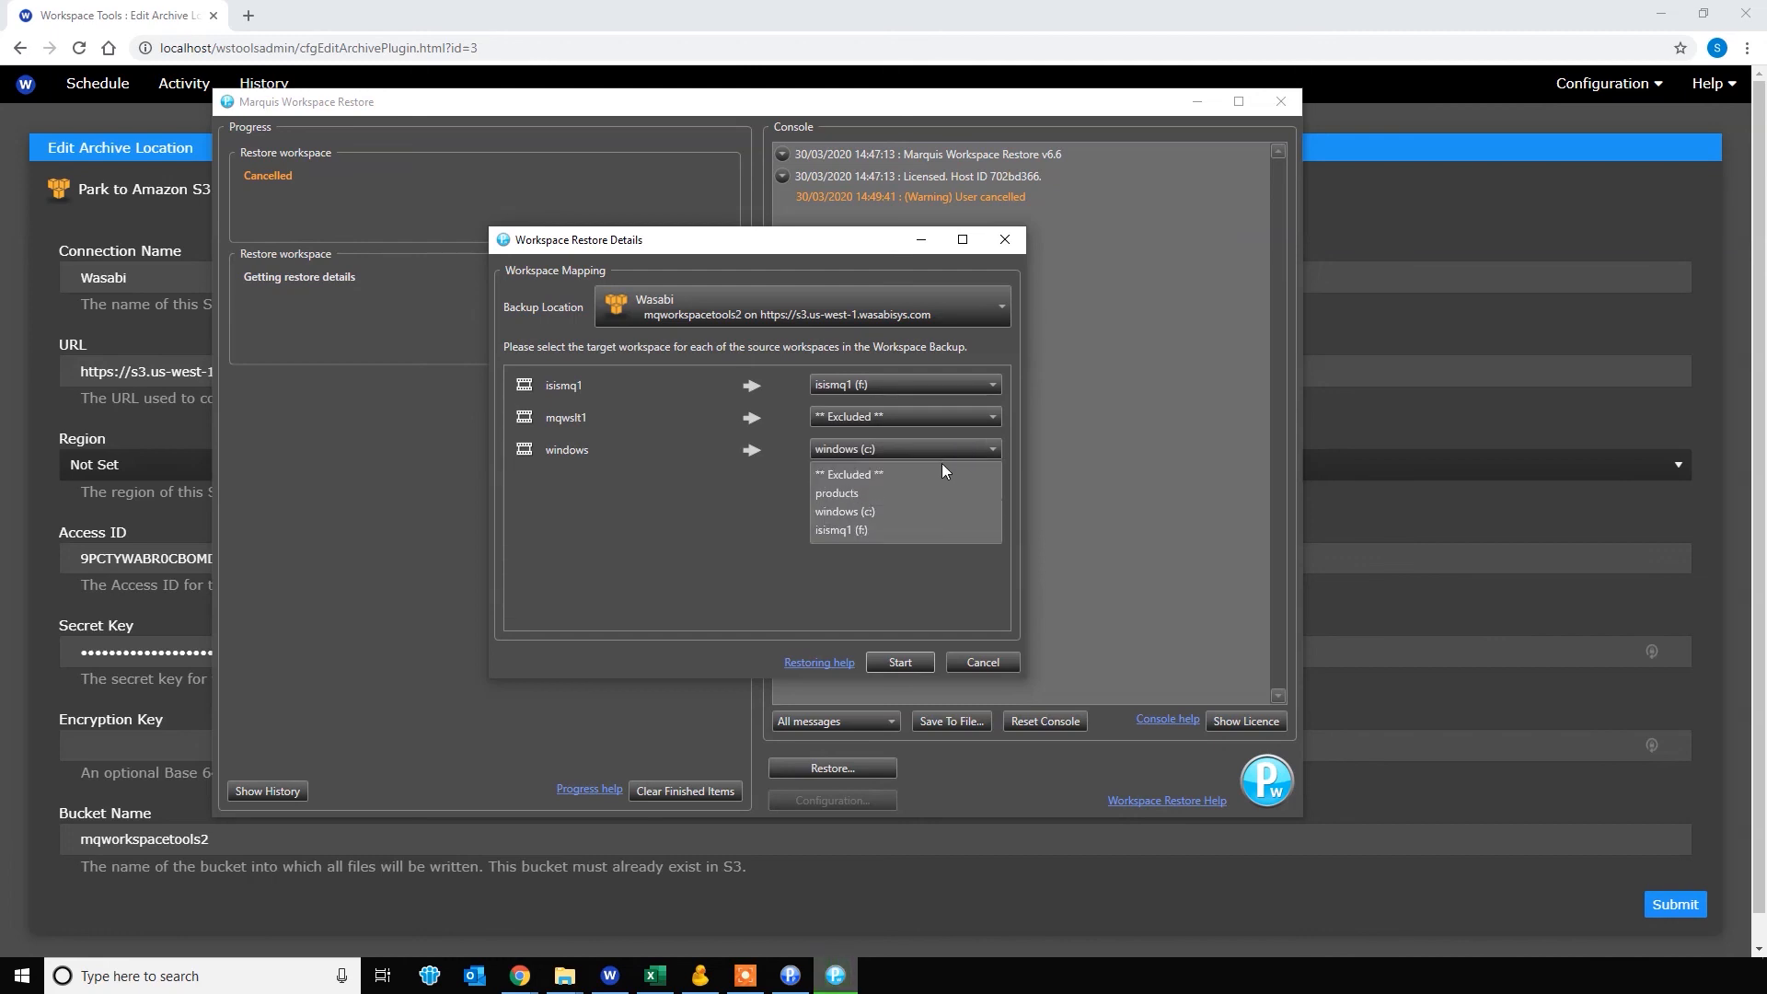
left_click(935, 471)
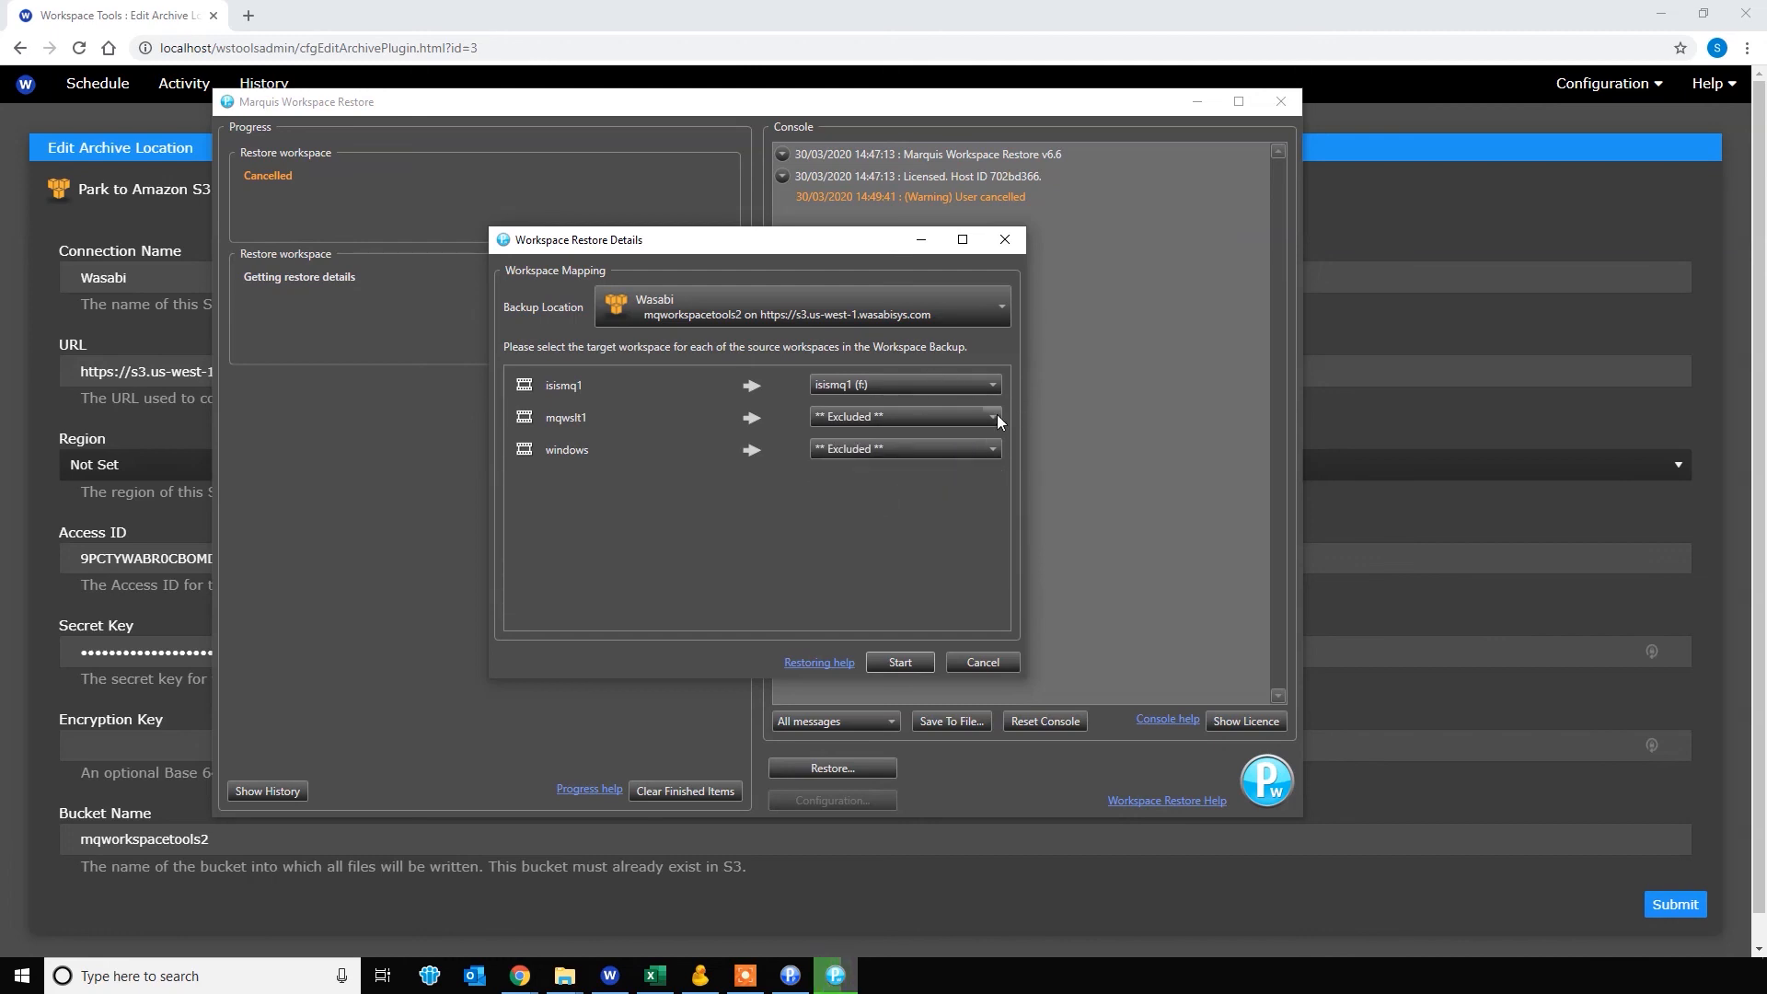
Try mapping mqwslt1 to windows (c:) and windows to products, and set both workspaces back to Excluded.
left_click(994, 416)
left_click(893, 476)
left_click(979, 445)
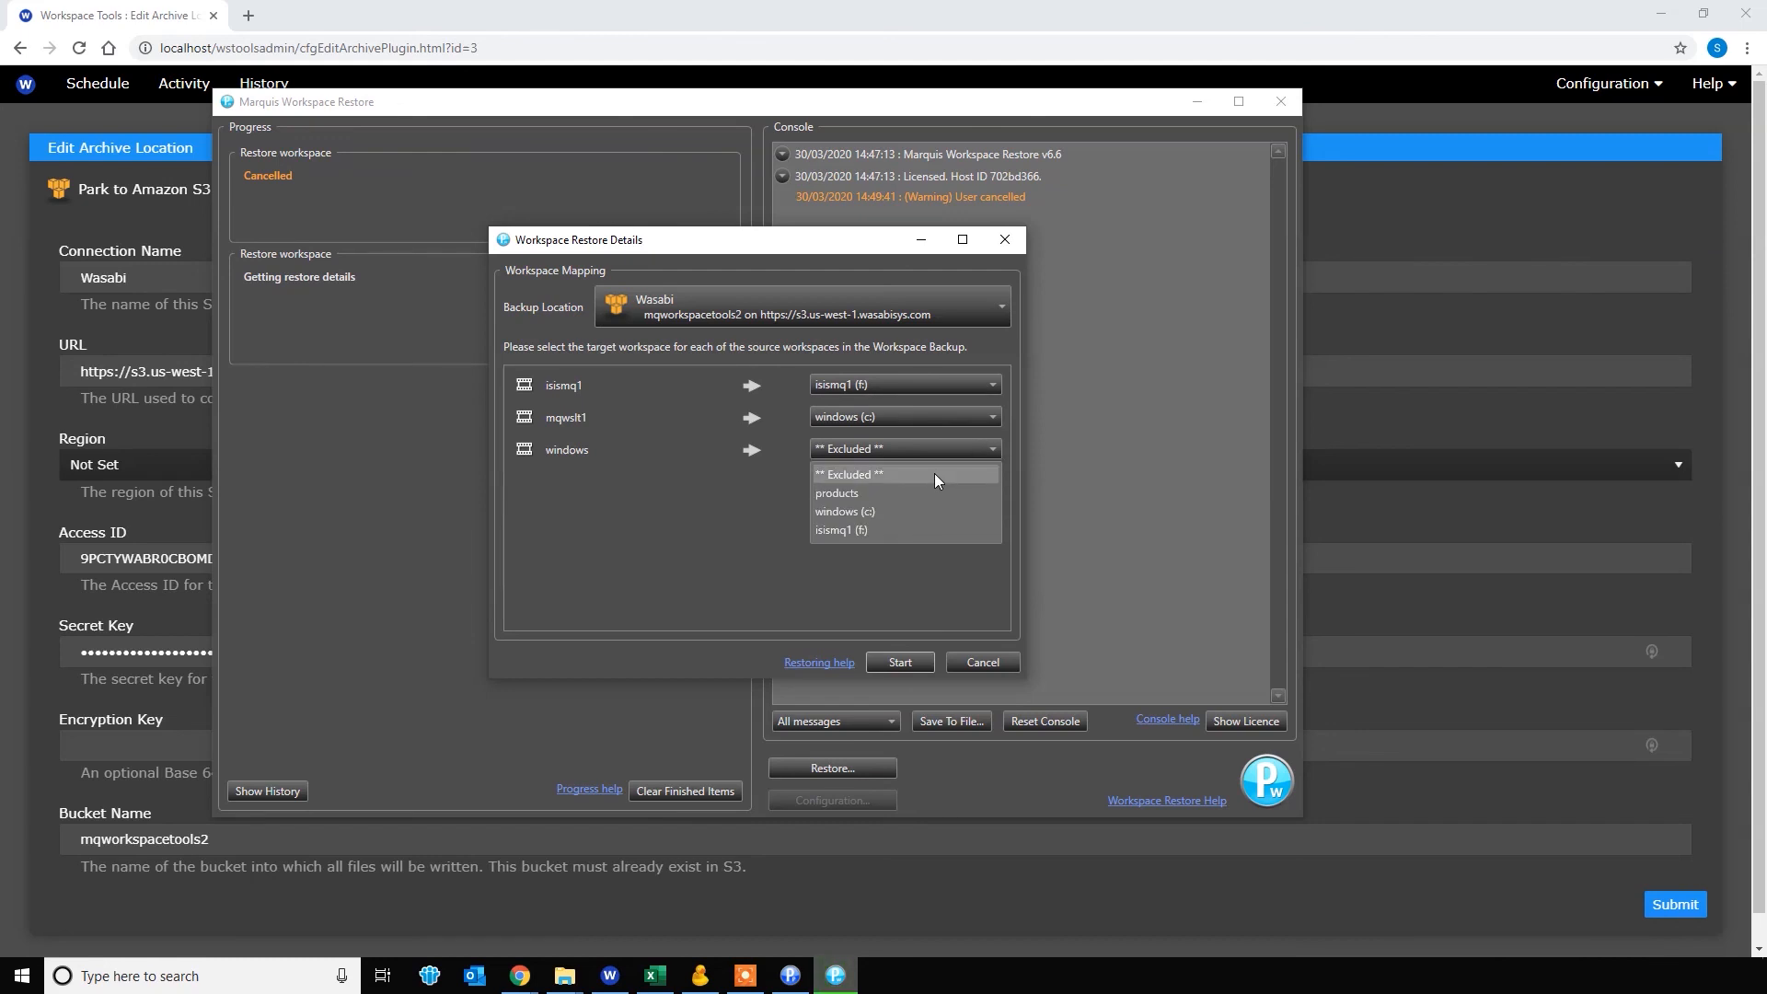
left_click(921, 494)
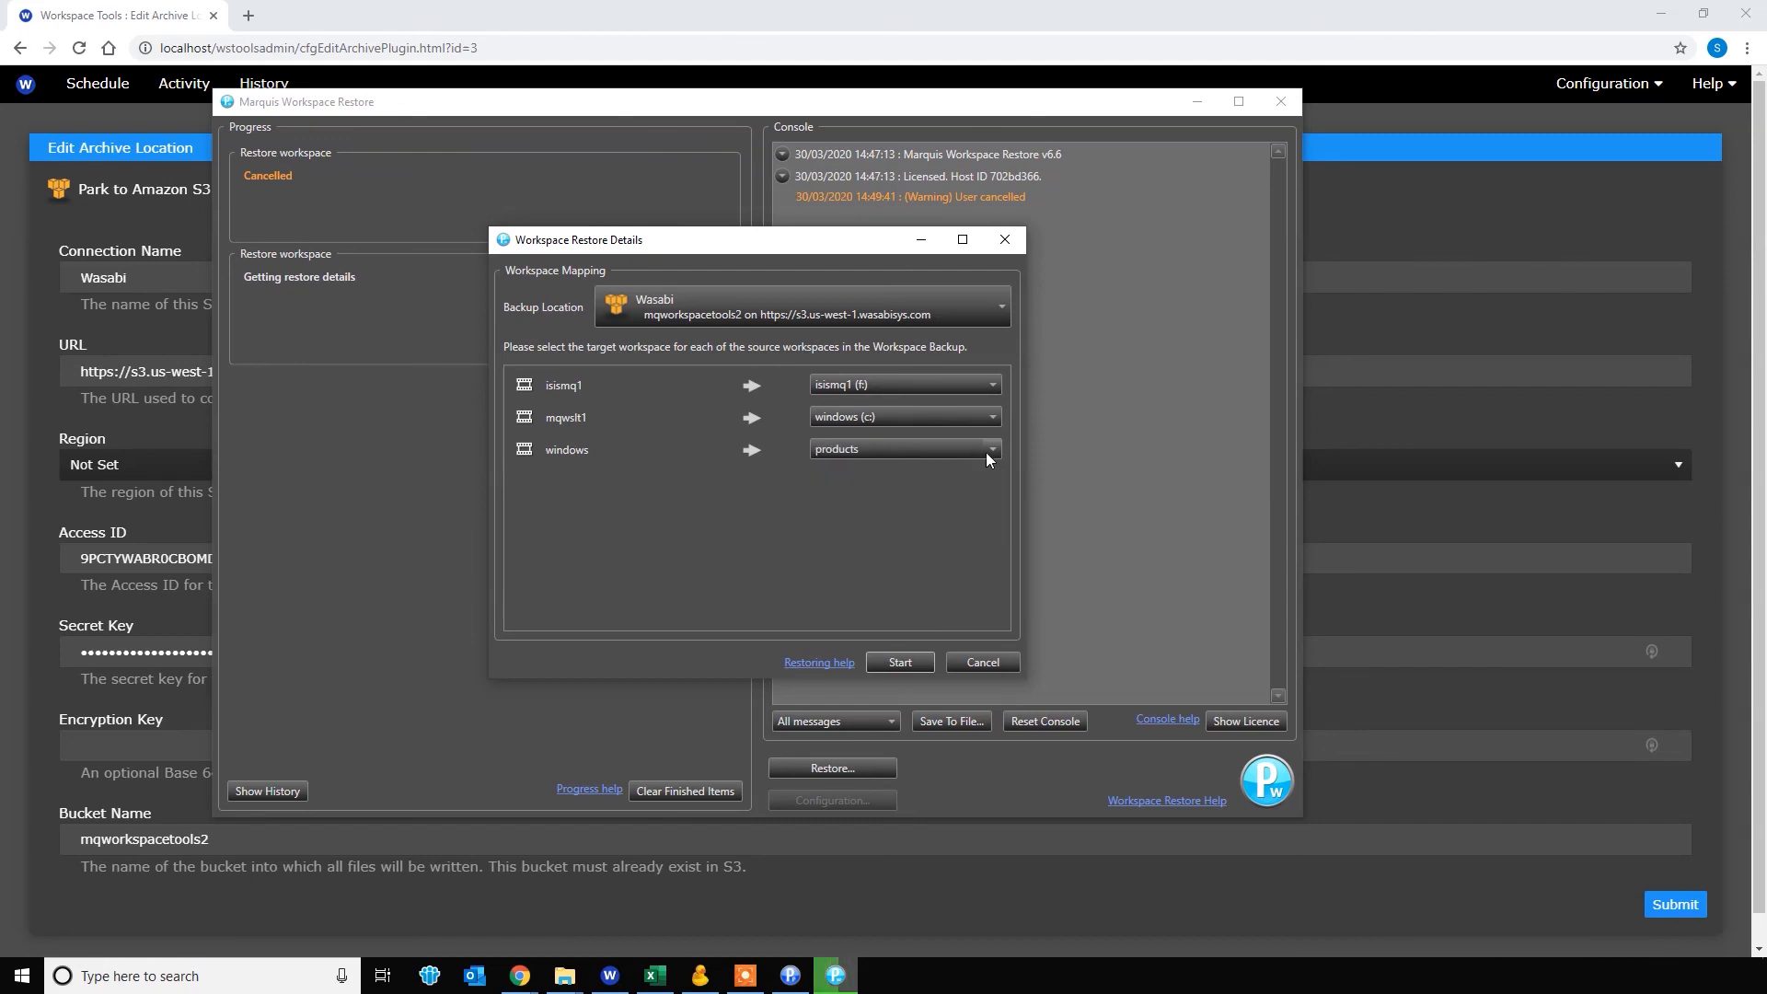
left_click(988, 451)
left_click(882, 472)
left_click(972, 422)
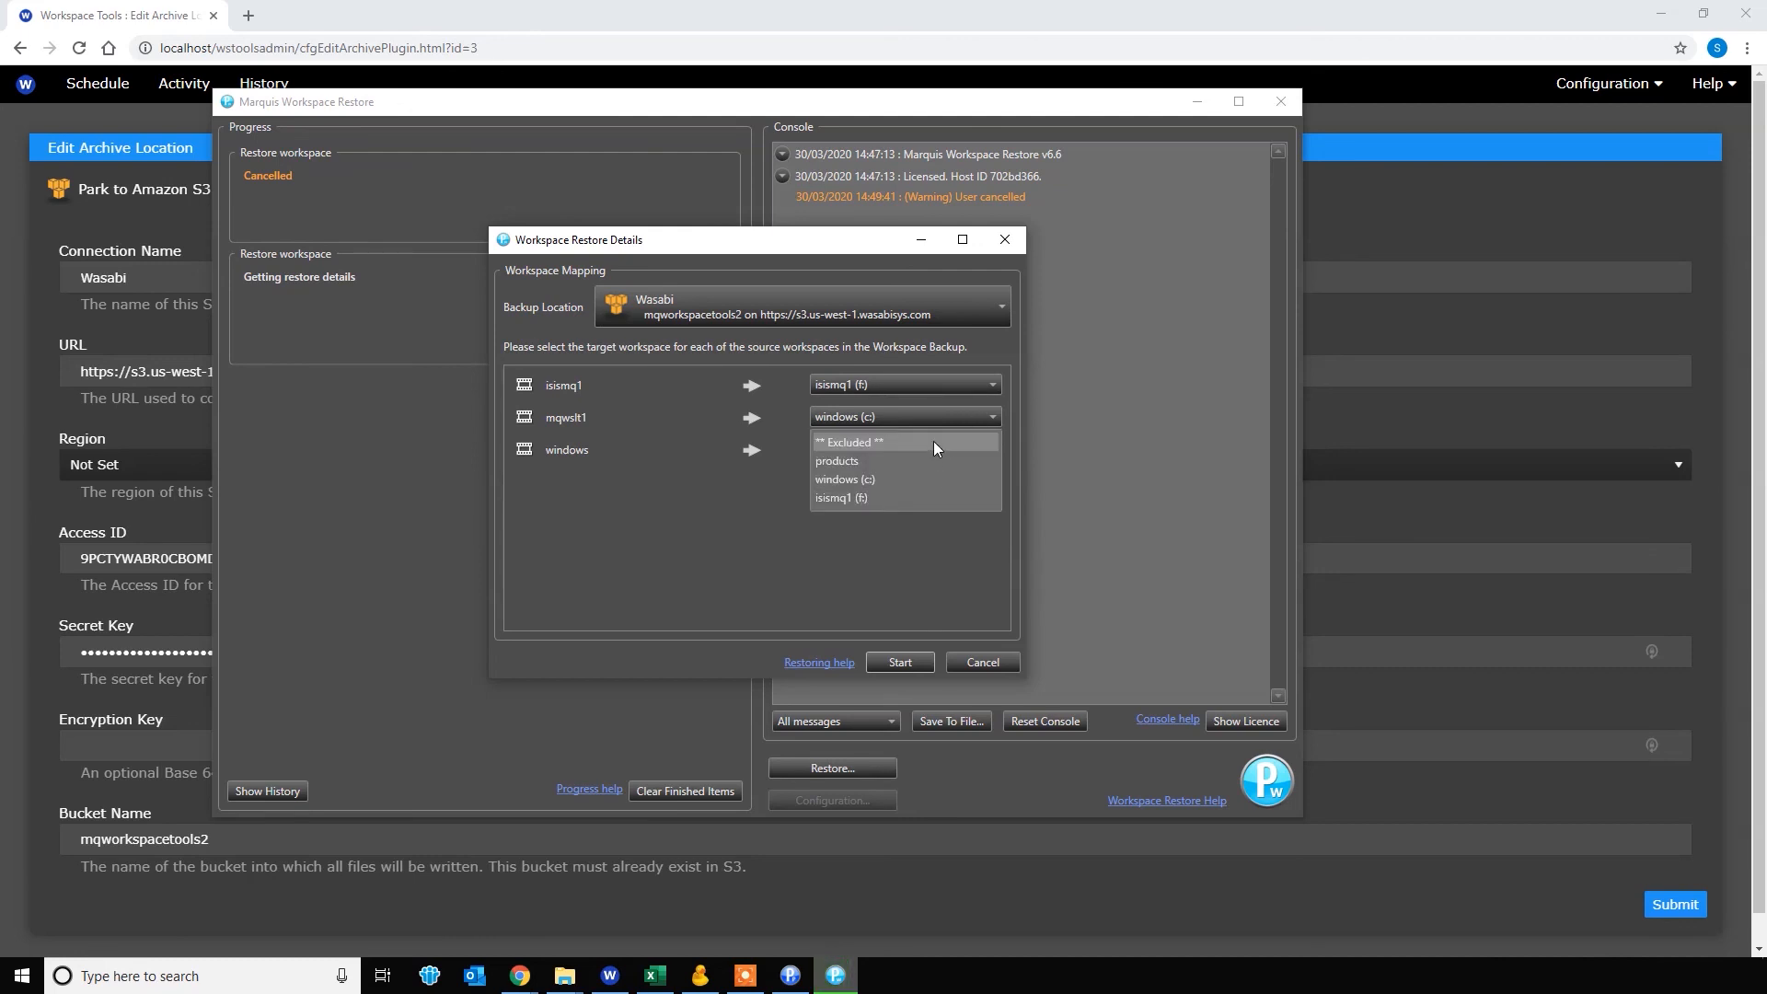
left_click(933, 442)
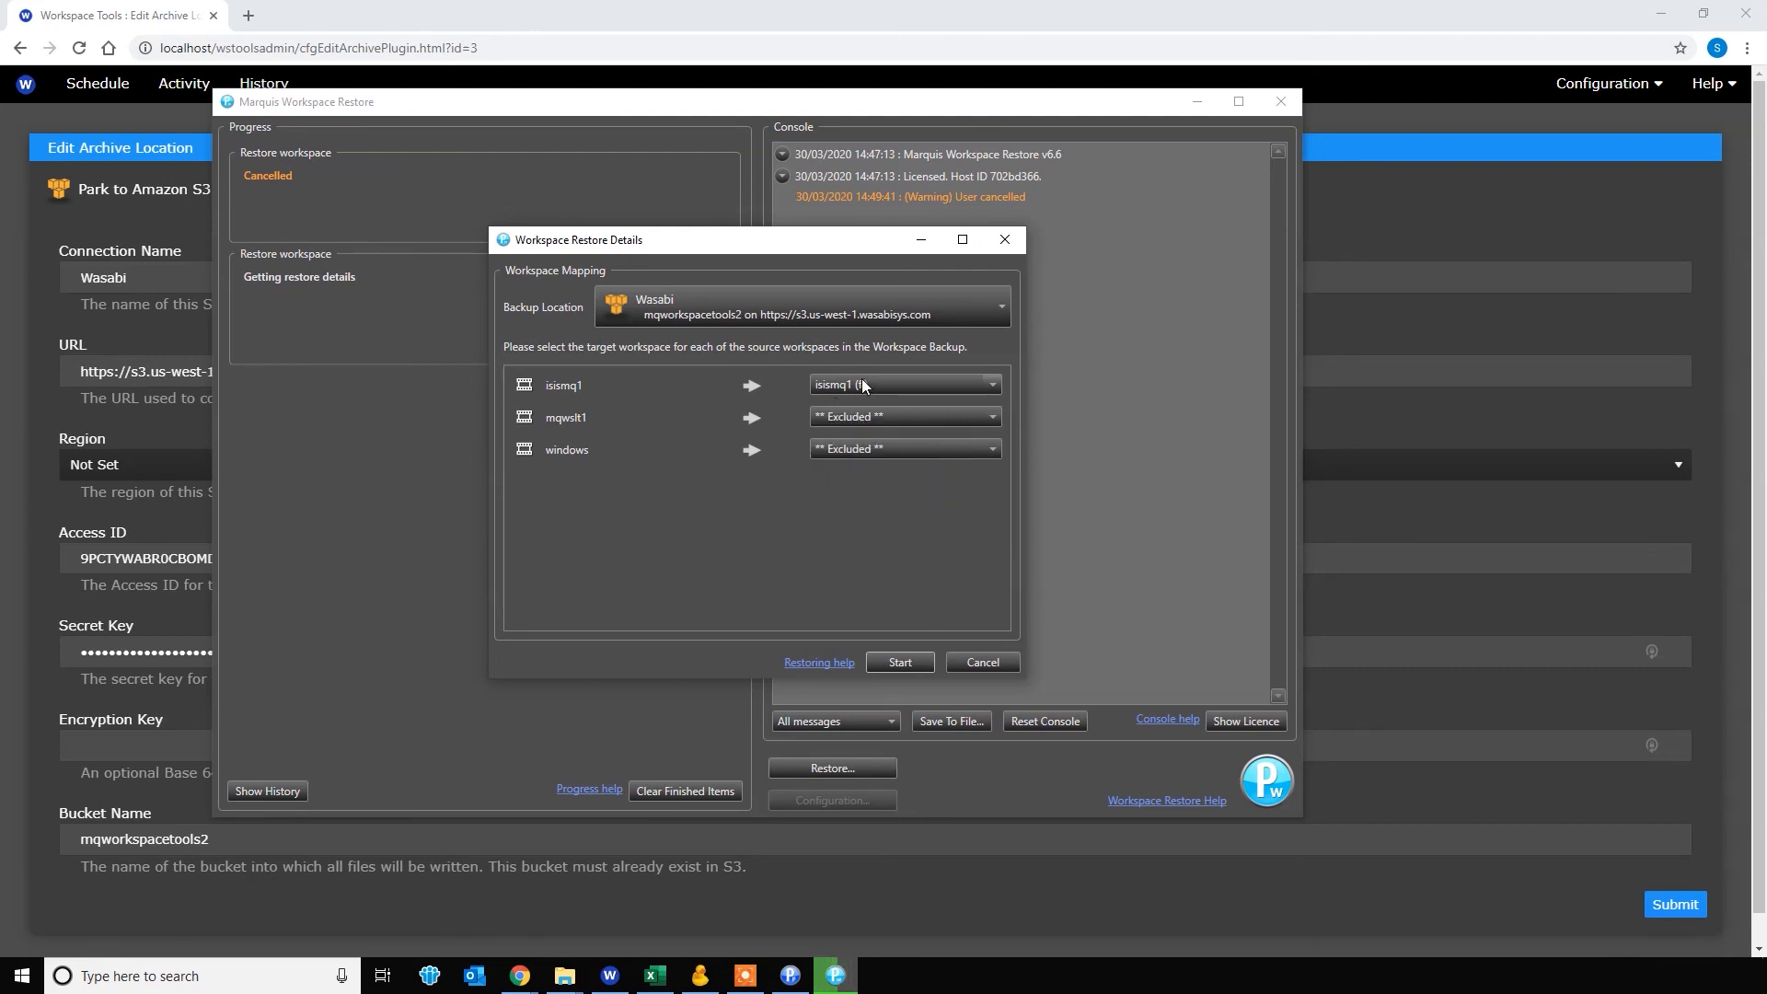
Start restoring the isismq1 workspace to isismq1 (f:) and reposition the confirmation dialog to uncover the mapping.
left_click(900, 662)
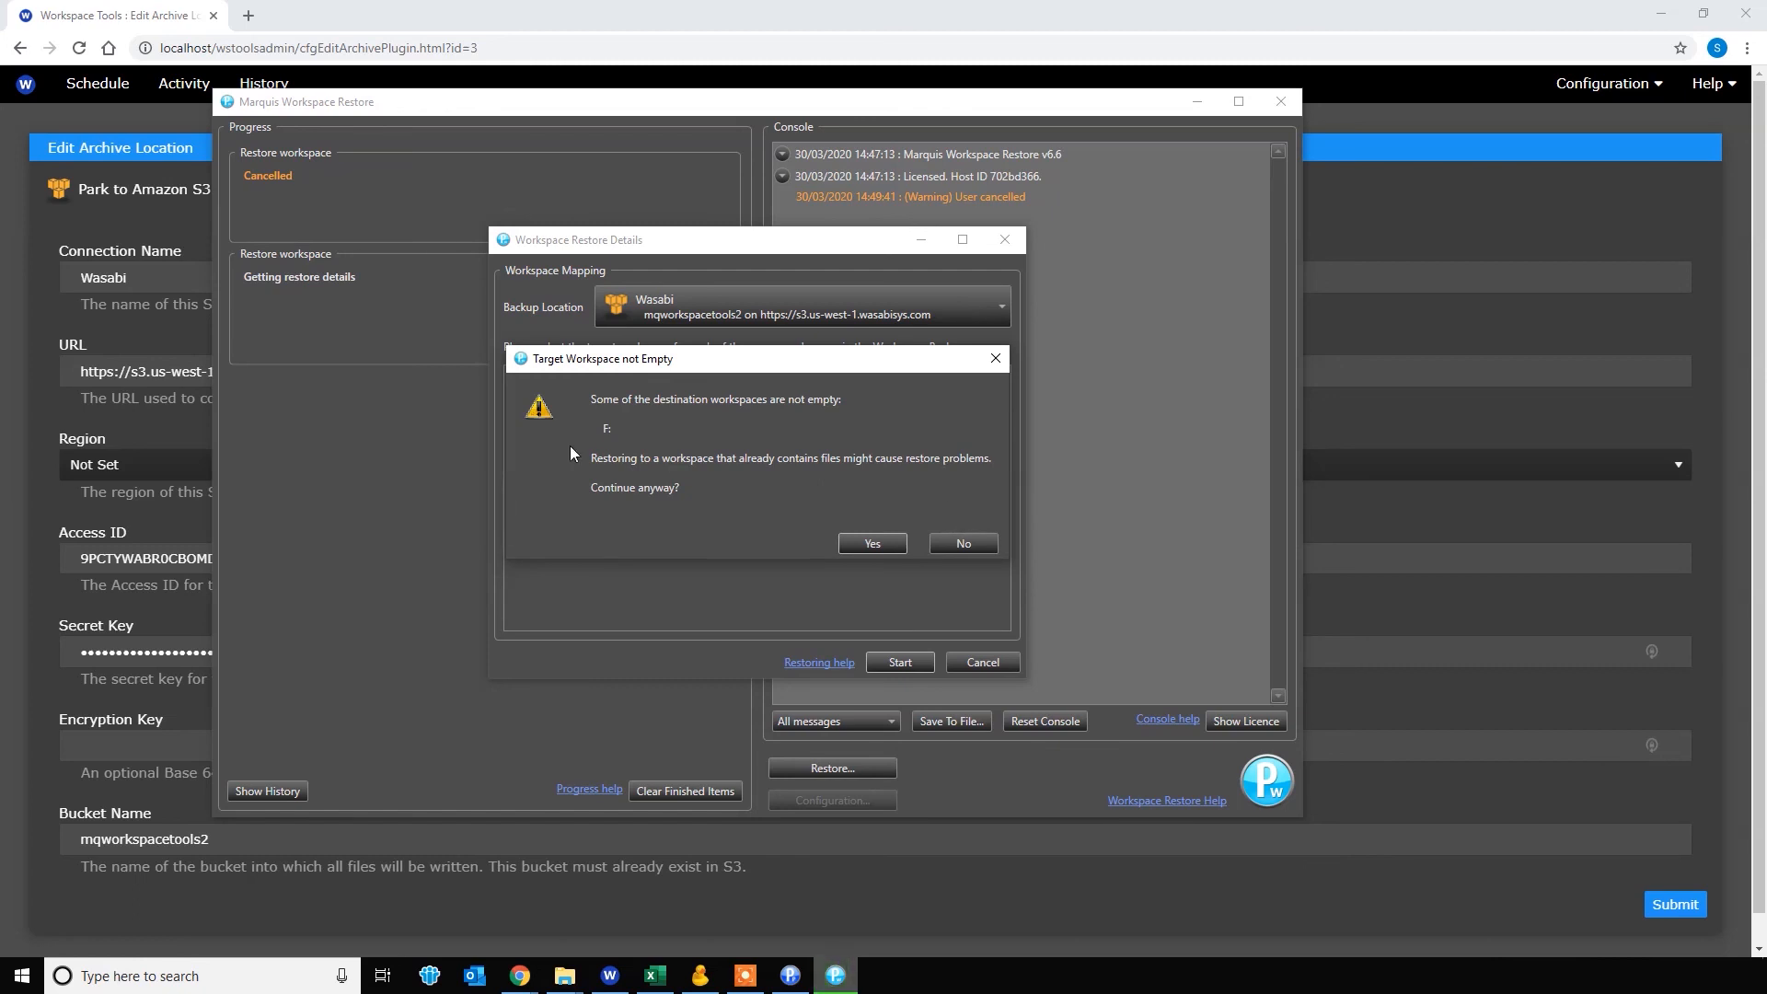
left_click_drag(700, 368, 729, 426)
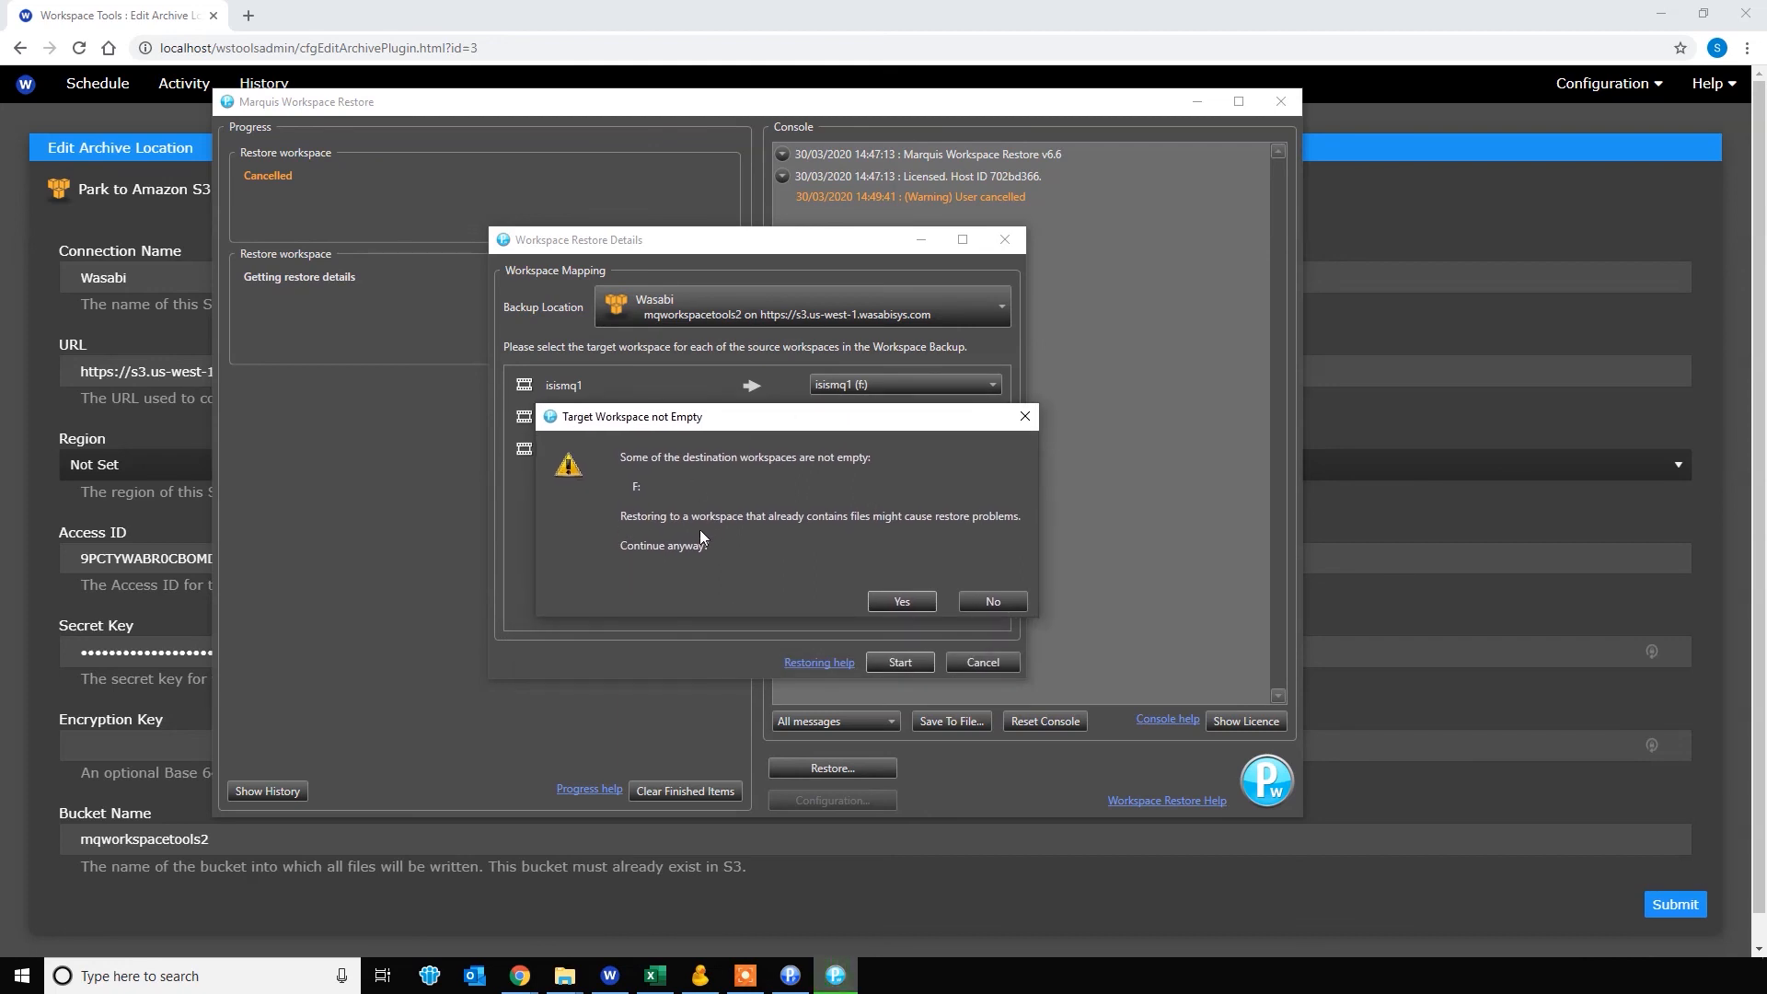